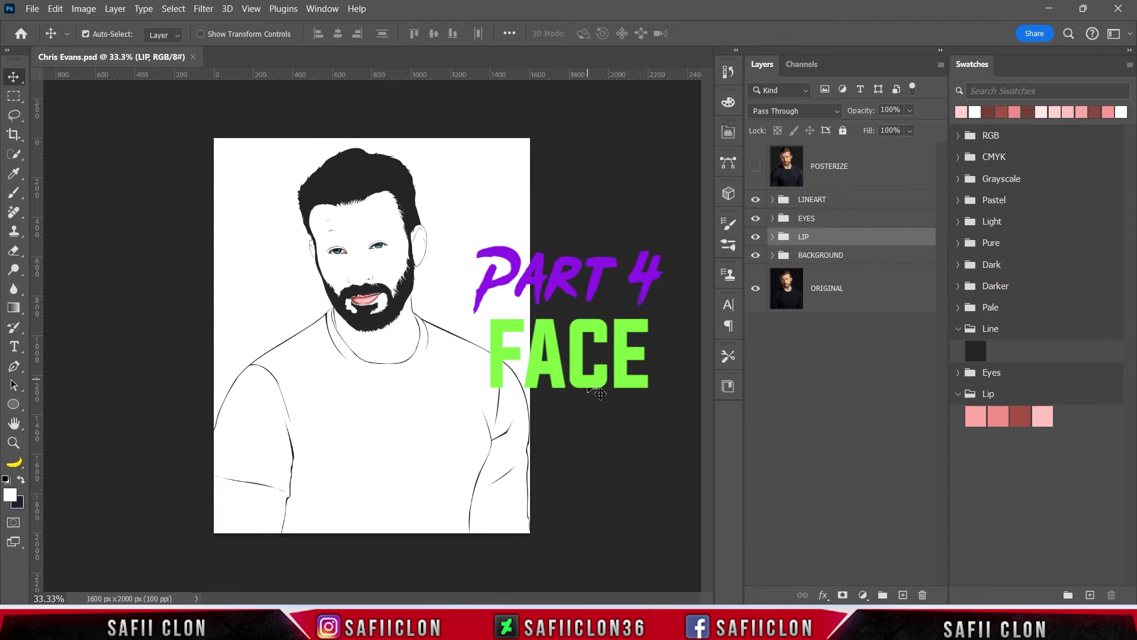
Set the Pen tool to Shape mode with a white fill and the New Layer path operation
key("ctrl+plus")
key("ctrl+plus")
key("ctrl+minus")
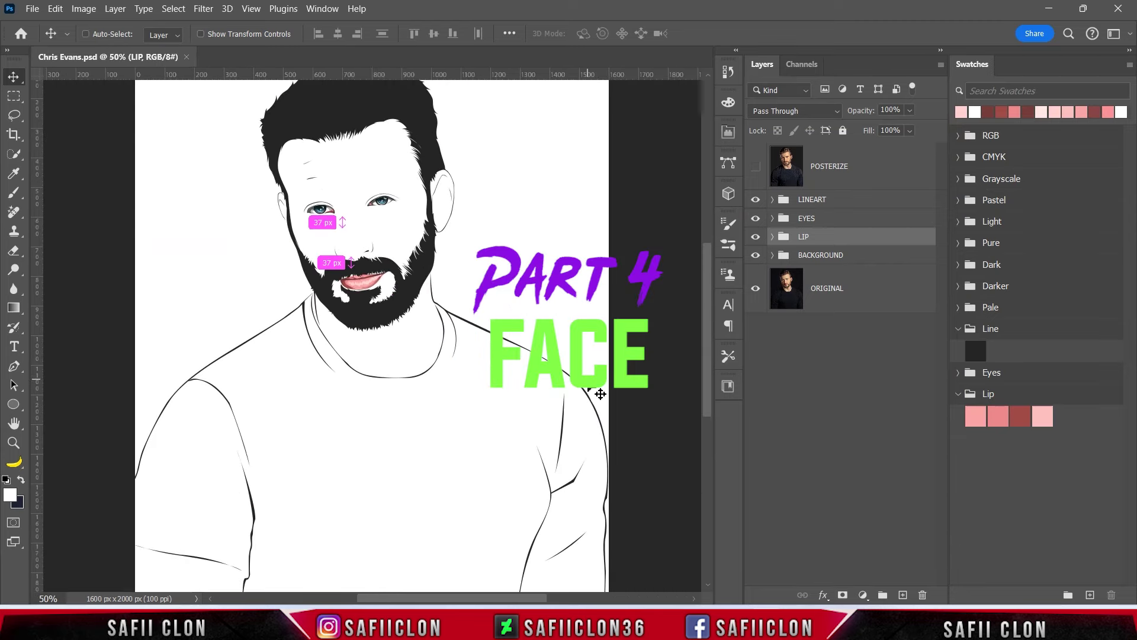
key("ctrl+minus")
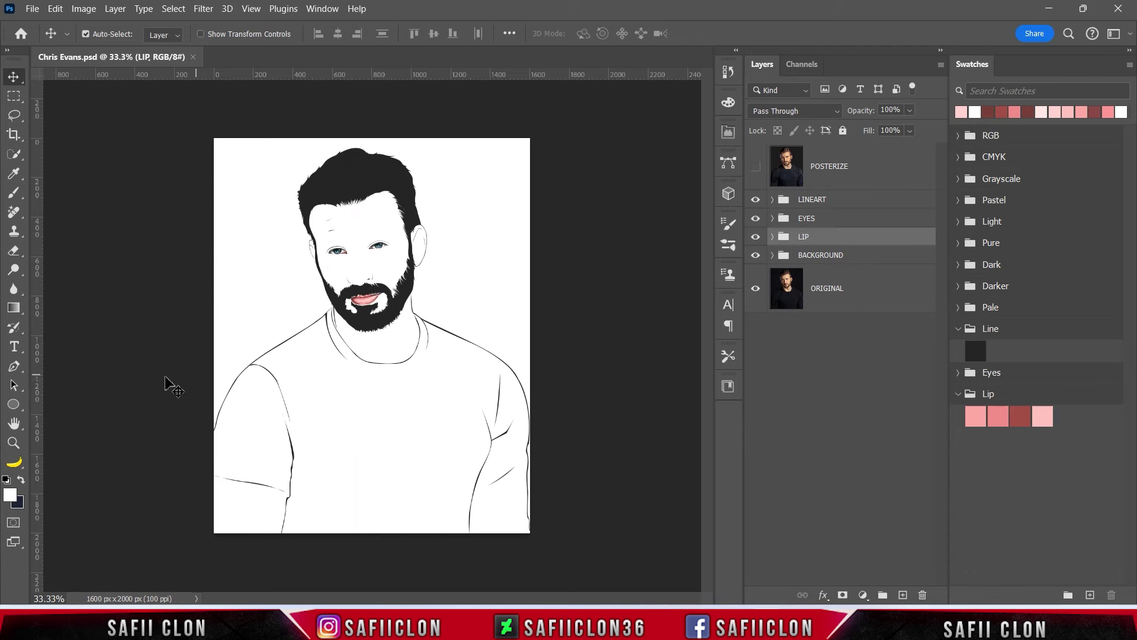
left_click(14, 366)
left_click(59, 370)
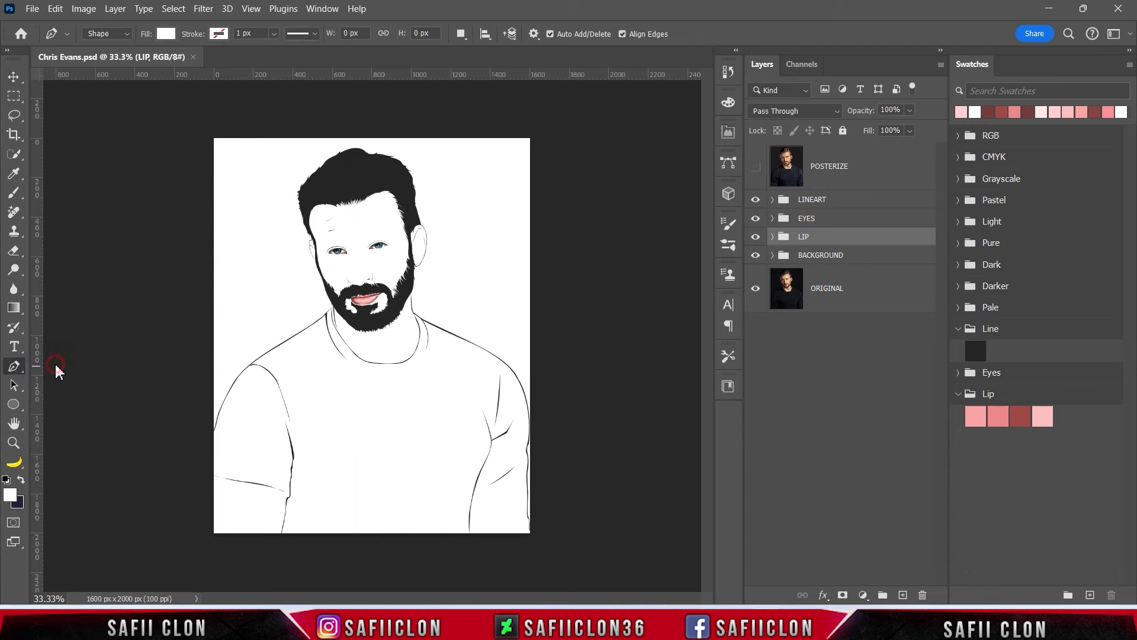
left_click(105, 34)
left_click(107, 35)
left_click(165, 35)
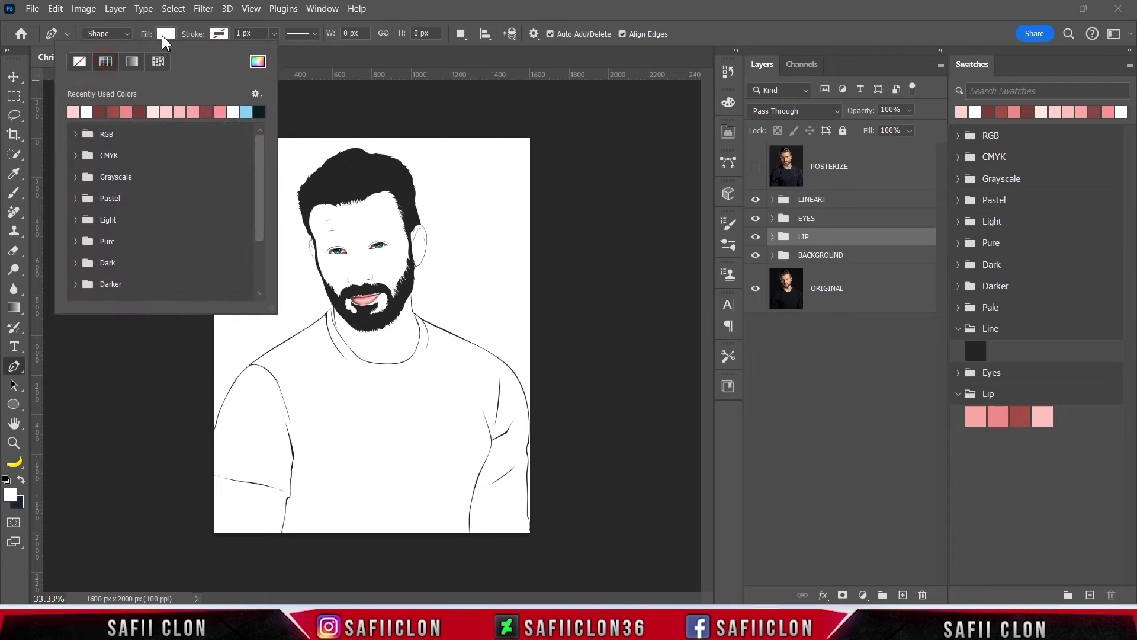
left_click(163, 35)
left_click(461, 34)
left_click(483, 53)
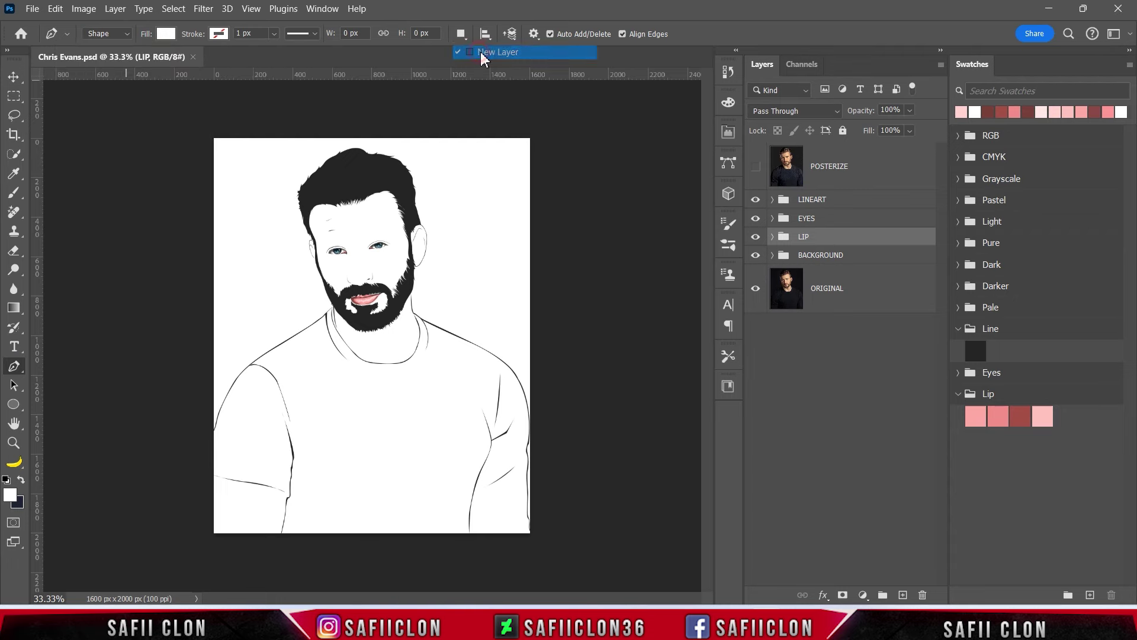
Briefly show the POSTERIZE photo, then make the BACKGROUND group active at 100% zoom
left_click(757, 168)
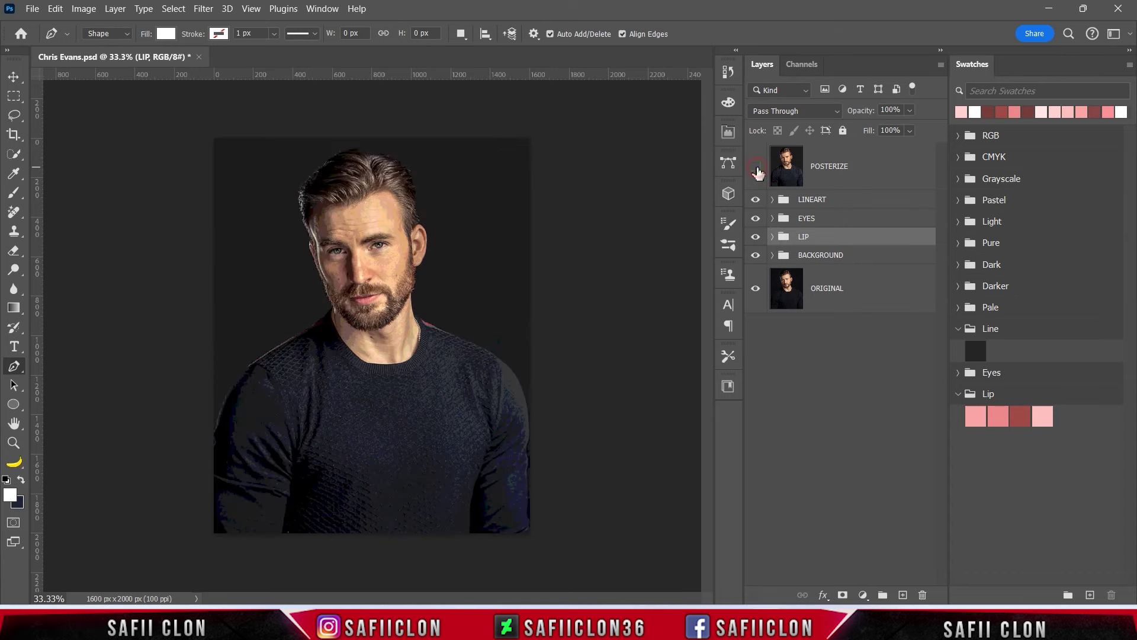
left_click(757, 168)
left_click(865, 257)
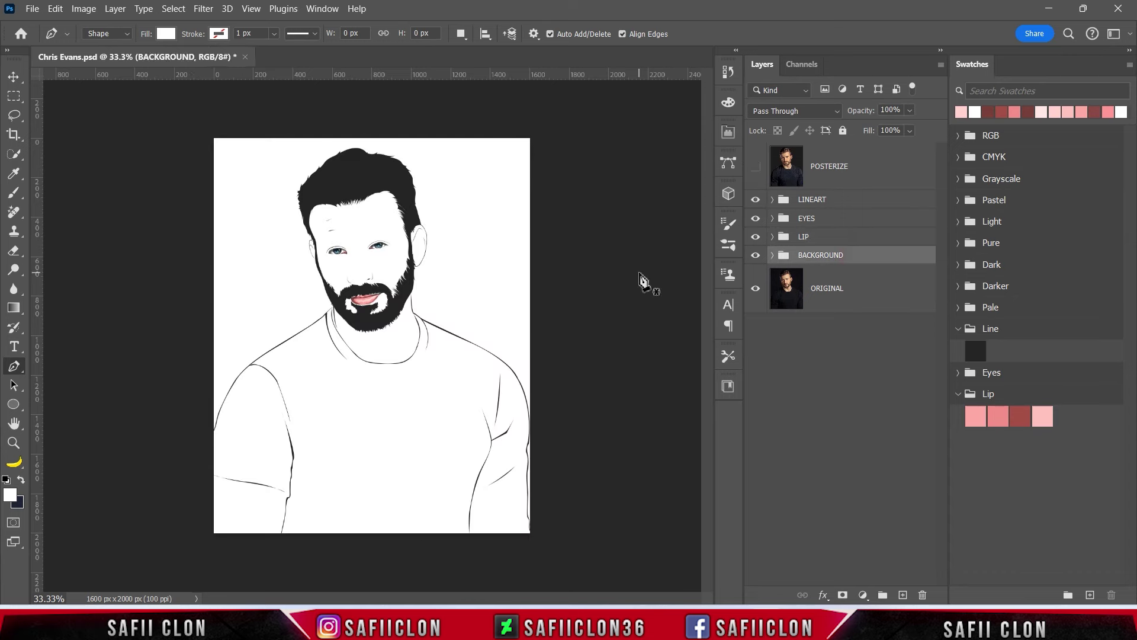
key("ctrl+1")
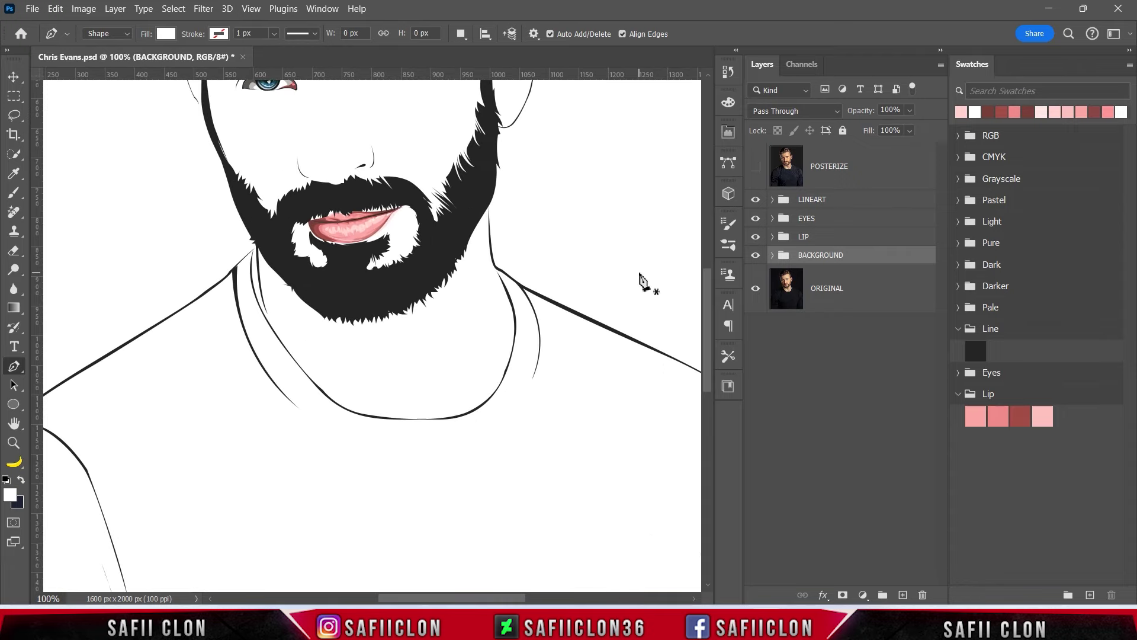
Trace the face outline from the left jaw, around the chin and up the right jaw
scroll(481, 379, "up", 3)
scroll(446, 415, "up", 2)
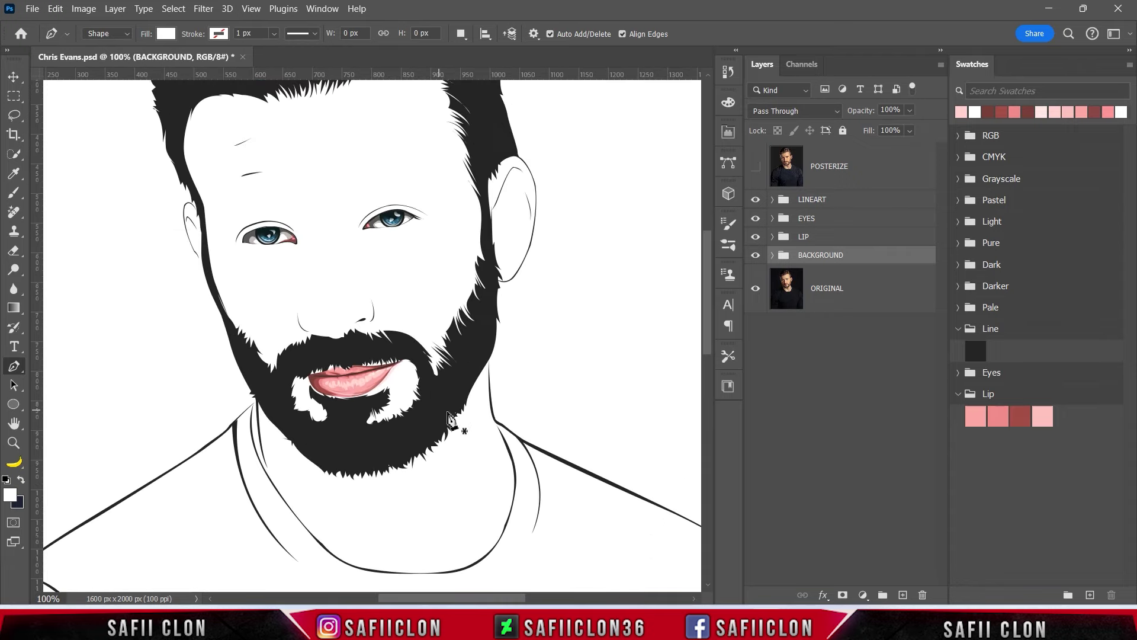
left_click(211, 284)
left_click_drag(269, 397, 296, 429)
left_click_drag(383, 447, 434, 422)
left_click_drag(483, 319, 478, 233)
Carry the Shape 18 outline over the head and down the left side of the face
scroll(487, 276, "up", 2)
scroll(448, 210, "up", 3)
left_click_drag(411, 184, 349, 180)
left_click_drag(176, 267, 177, 297)
scroll(183, 241, "down", 5)
left_click_drag(183, 194, 189, 208)
left_click_drag(205, 258, 217, 319)
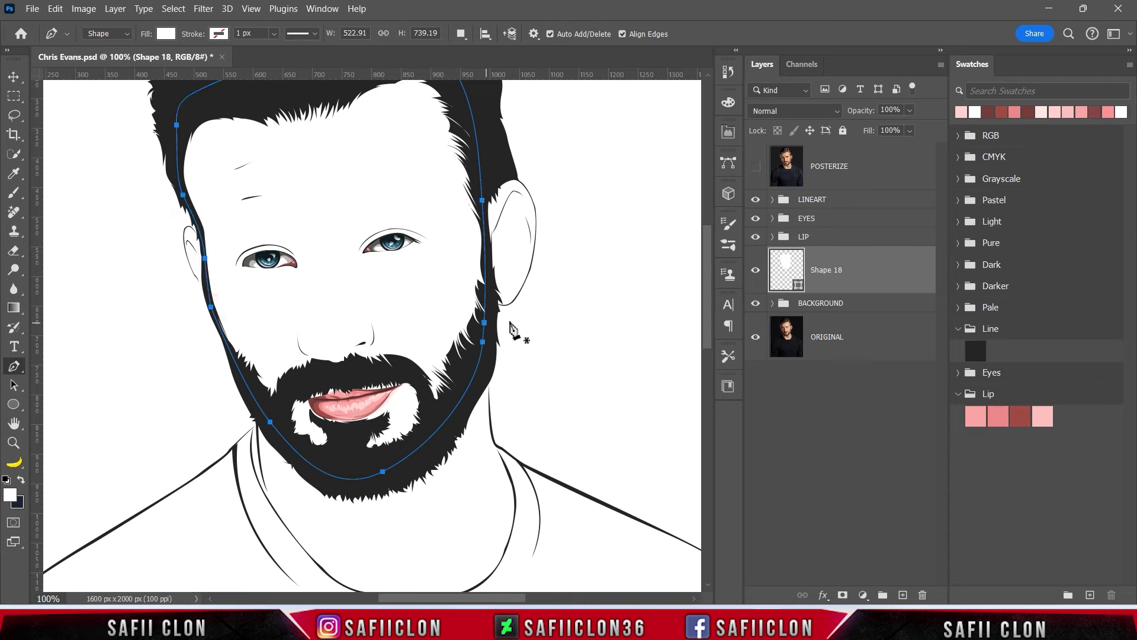
left_click(1130, 65)
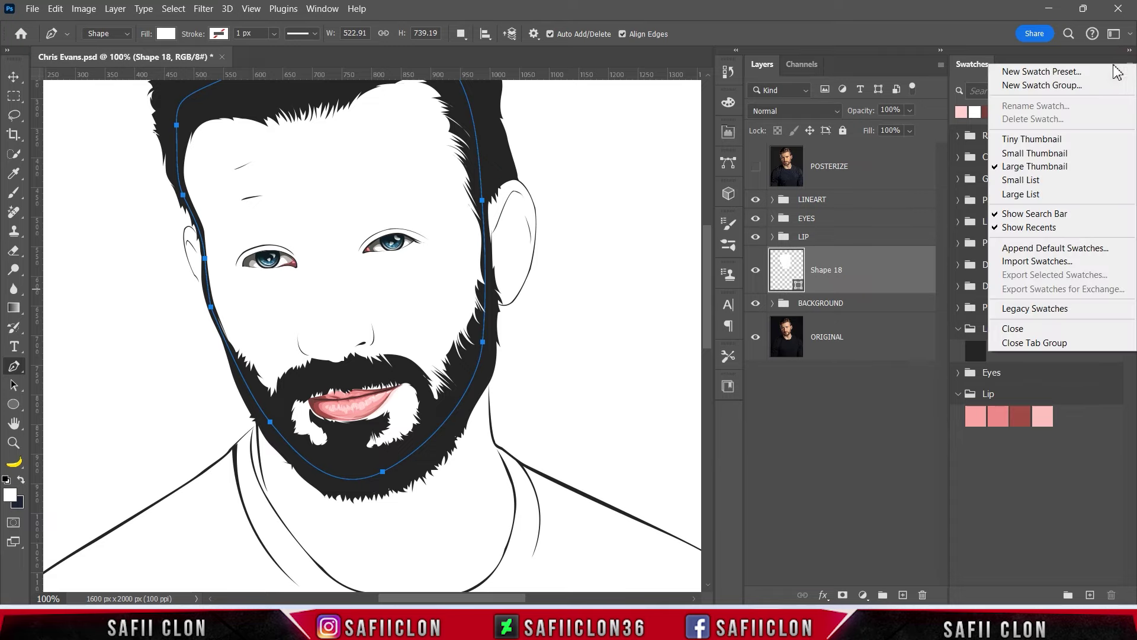
Import the Face & Skin.aco swatch set and expand its swatch group
left_click(1052, 272)
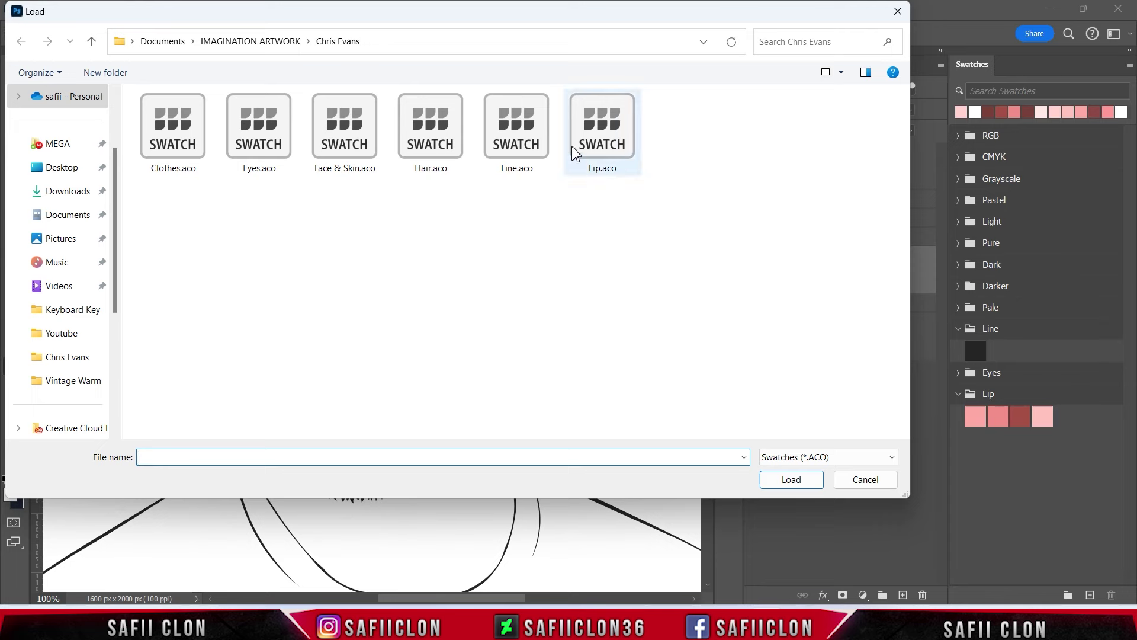
left_click(348, 147)
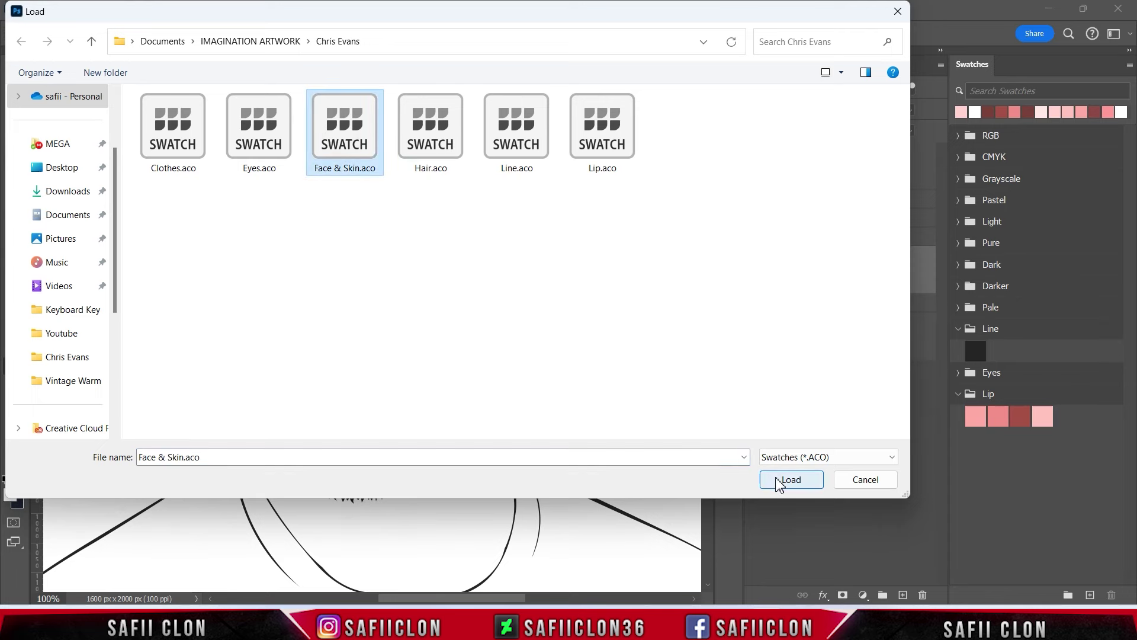
left_click(779, 481)
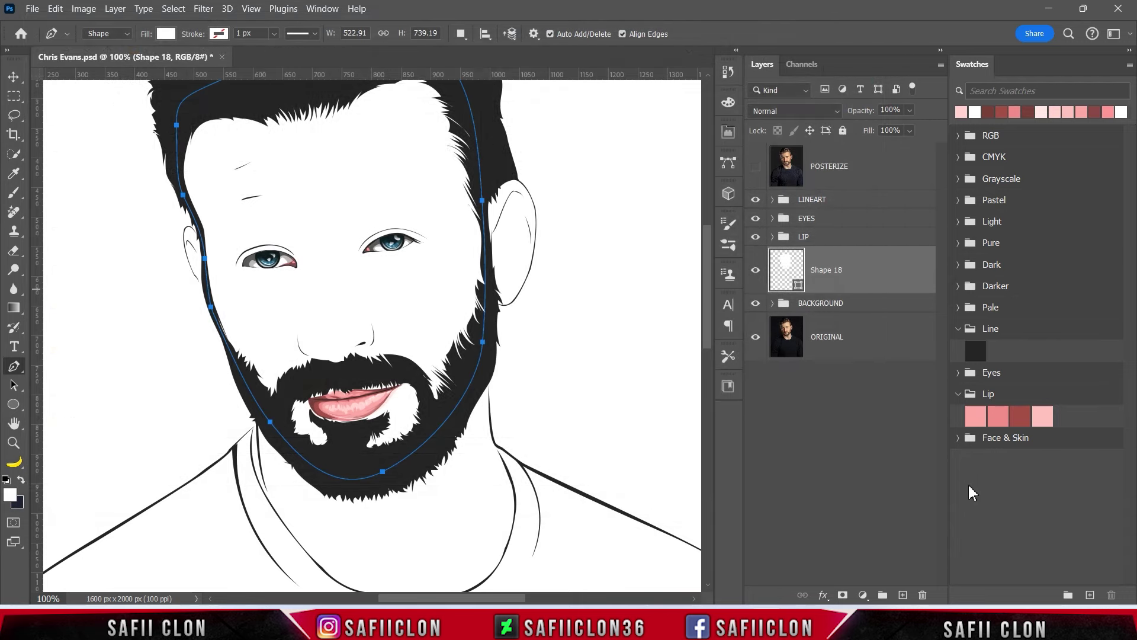
left_click(958, 438)
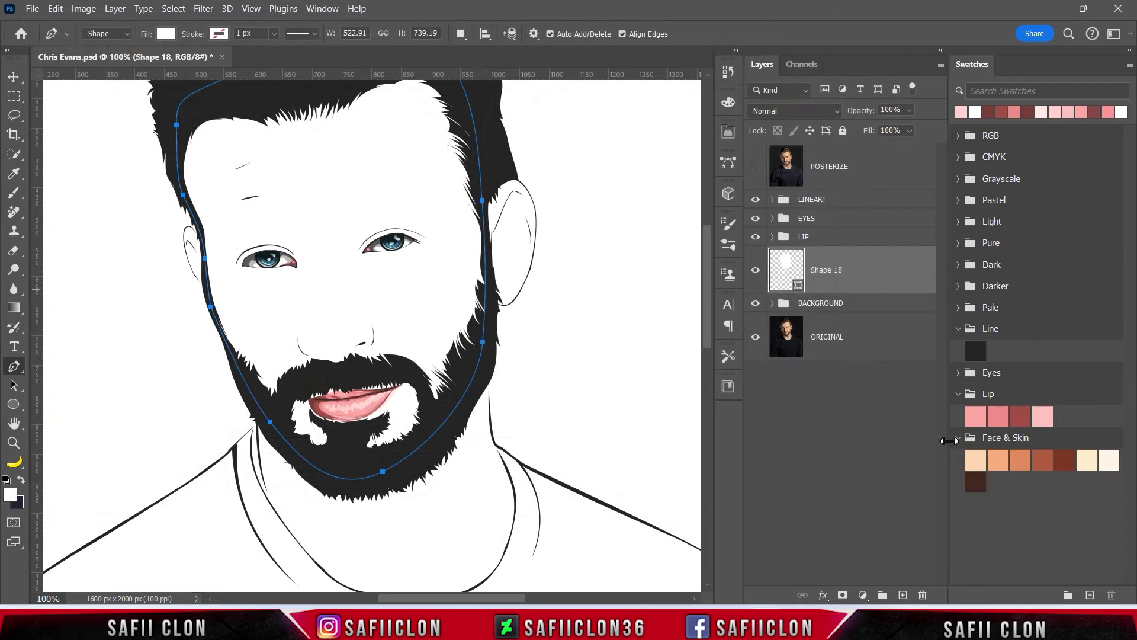
Fill Shape 18 with the lightest Face & Skin tone, fcd6b2
double_click(798, 286)
left_click(976, 459)
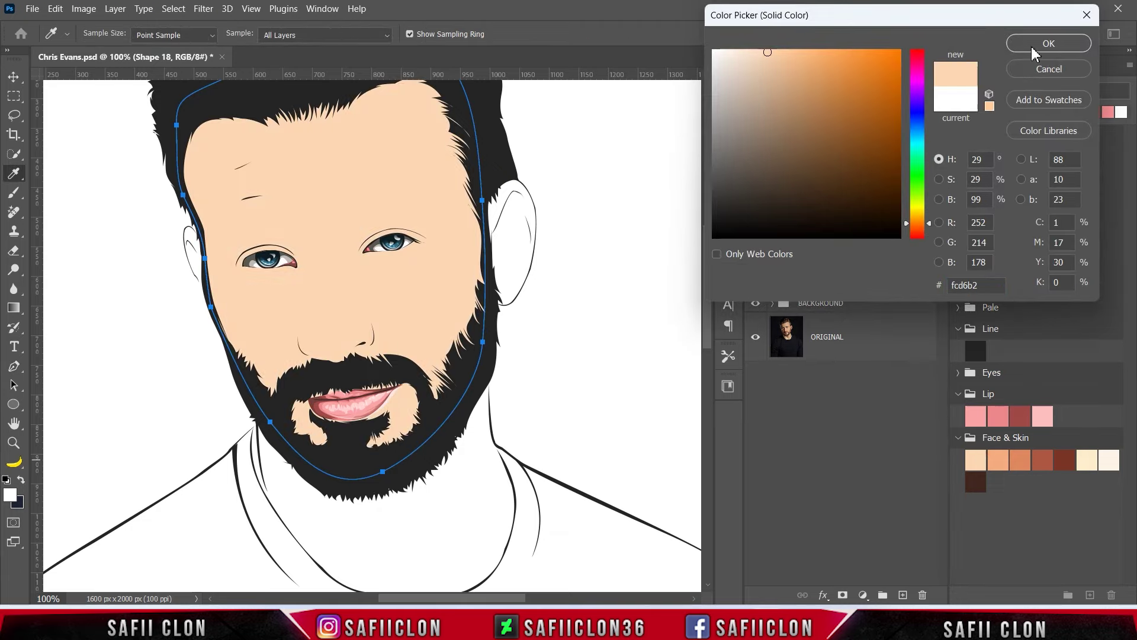
left_click(1032, 47)
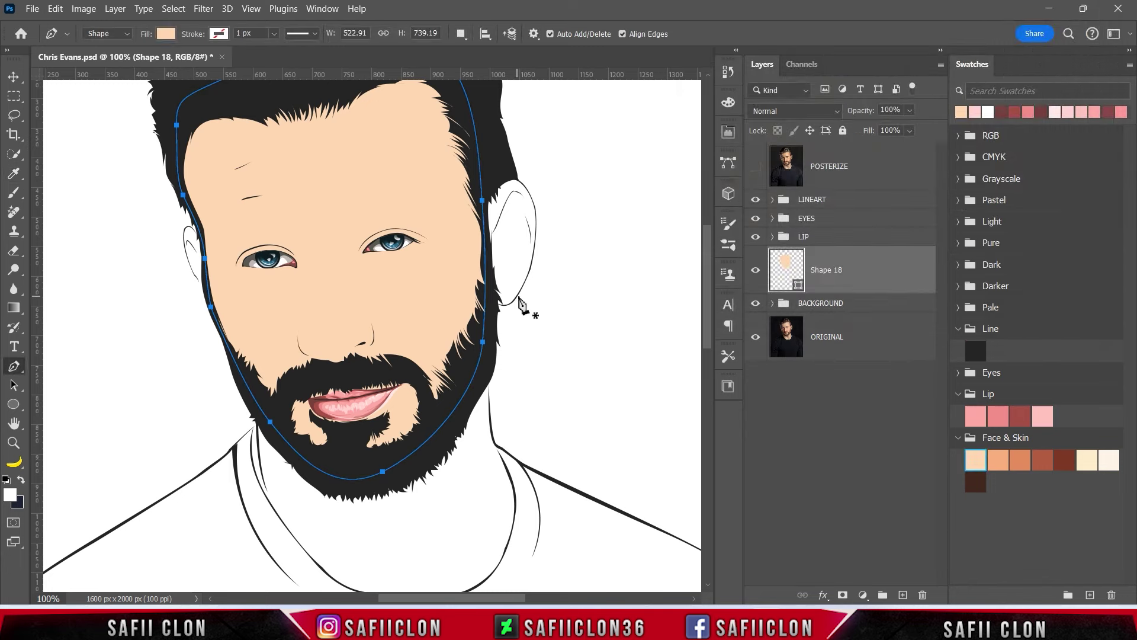
left_click(755, 168)
Keep the New Layer path operation so the shadow shape gets its own layer
left_click(461, 34)
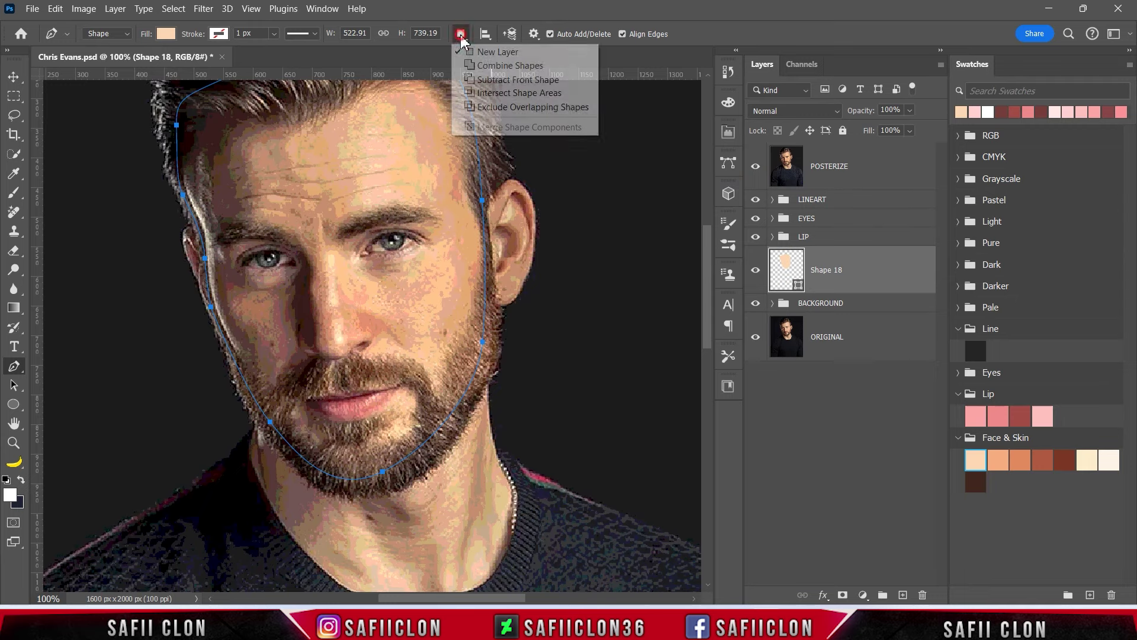
left_click(475, 51)
left_click(235, 363)
key("ctrl+plus")
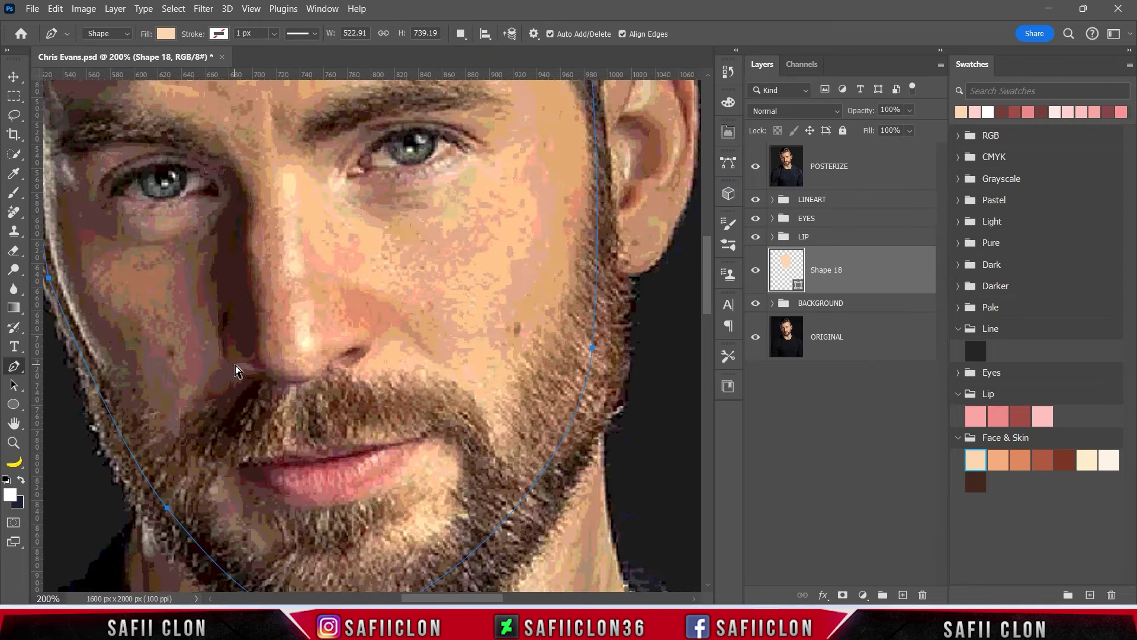
key("ctrl+minus")
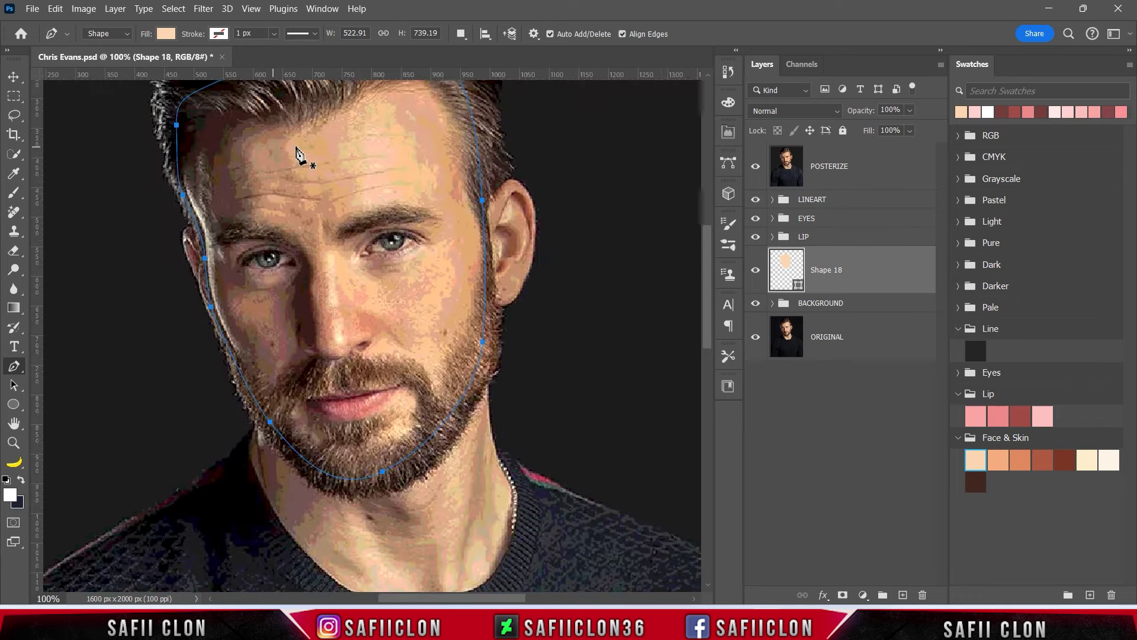
Begin Shape 19 on the forehead, tracing the shadow edge down the brow and below the nose
left_click(320, 112)
left_click_drag(290, 133, 282, 136)
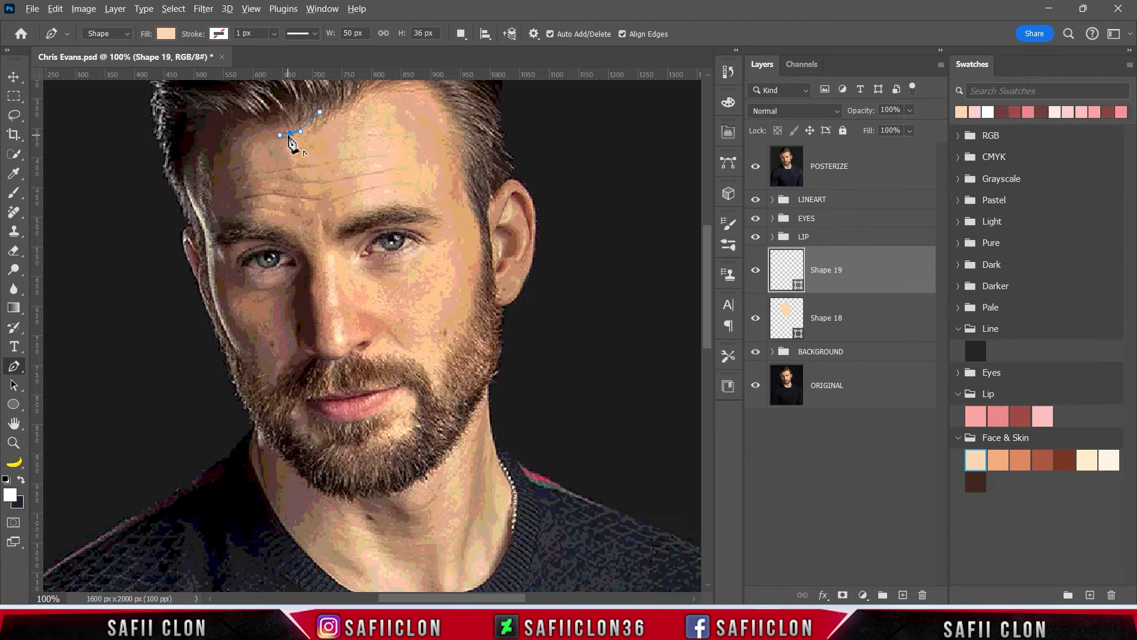
mouse_move(263, 139)
left_mouse_down()
mouse_move(248, 138)
mouse_move(263, 174)
left_mouse_up()
left_click(253, 174)
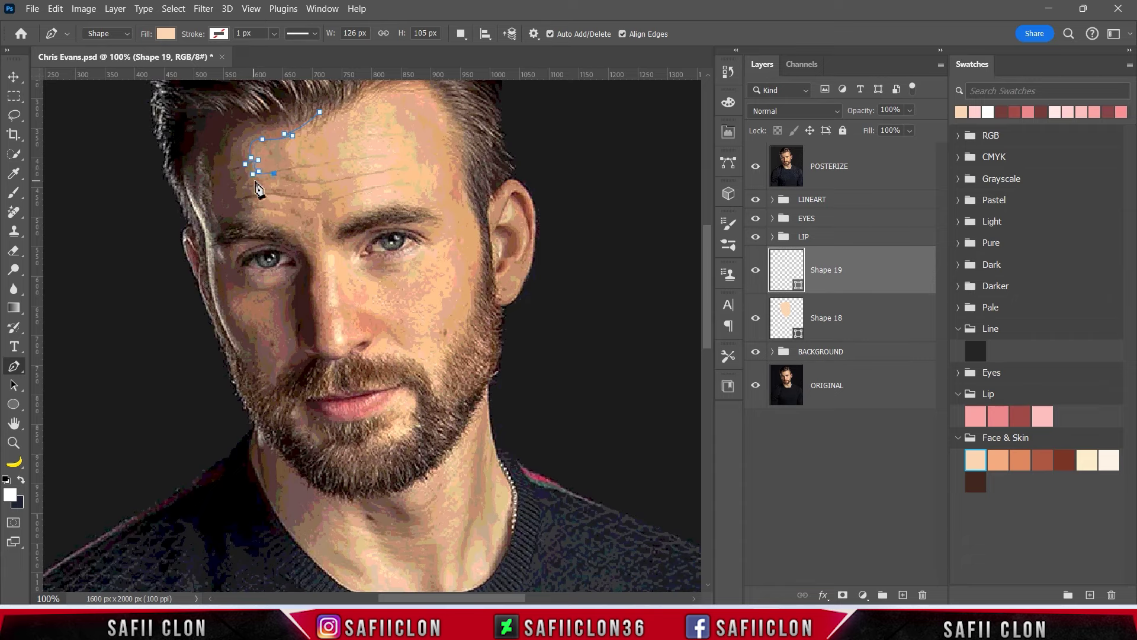
mouse_move(257, 189)
left_mouse_down()
mouse_move(308, 196)
mouse_move(243, 213)
mouse_move(309, 261)
left_mouse_up()
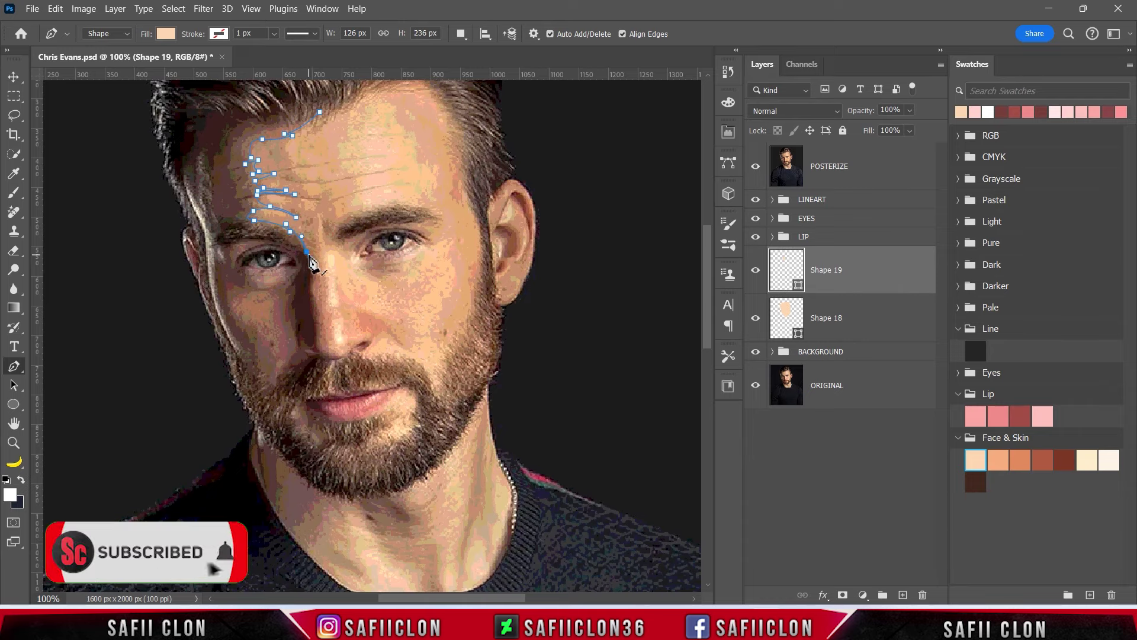
scroll(314, 239, "down", 2)
left_click(317, 270)
left_click(319, 284)
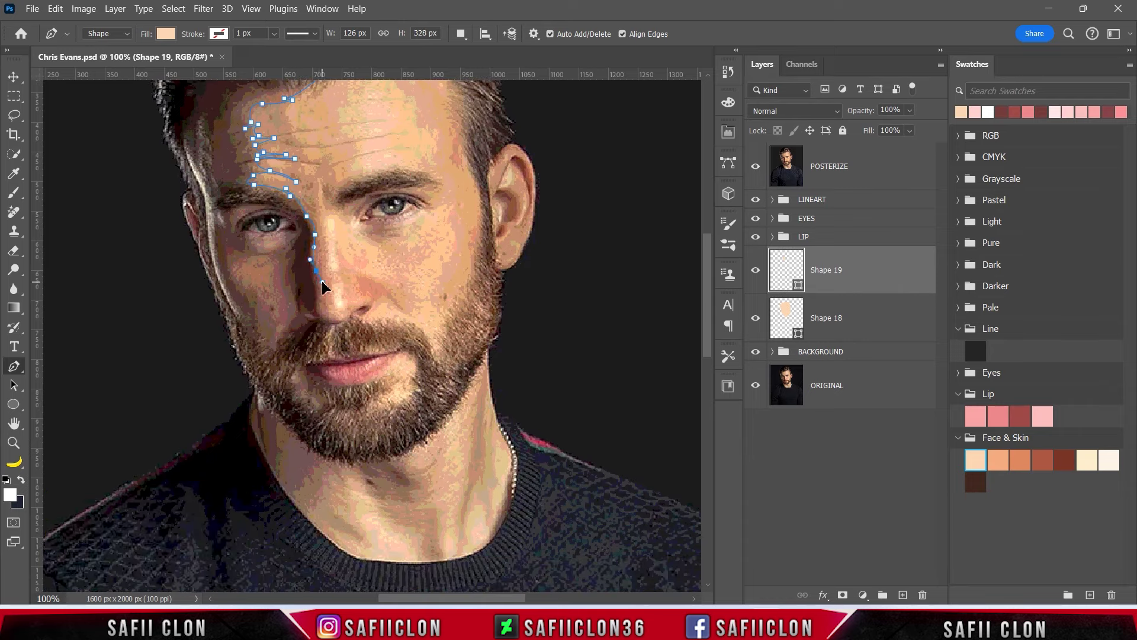
scroll(319, 283, "down", 4)
left_click_drag(329, 249, 344, 253)
left_click(350, 243)
scroll(385, 282, "up", 1)
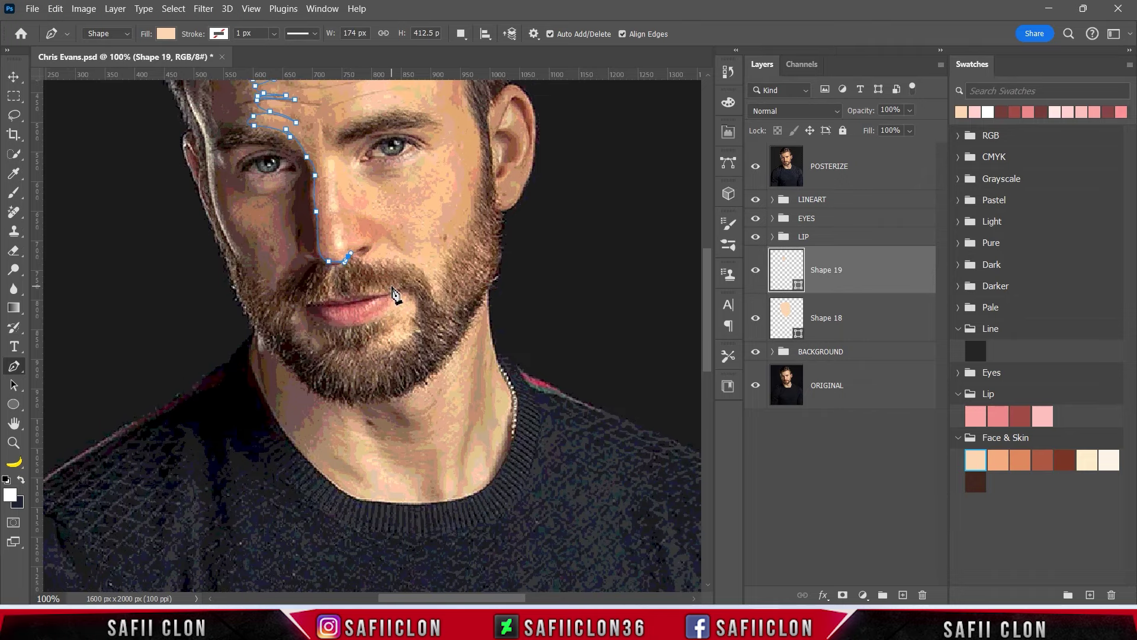
left_click(759, 170)
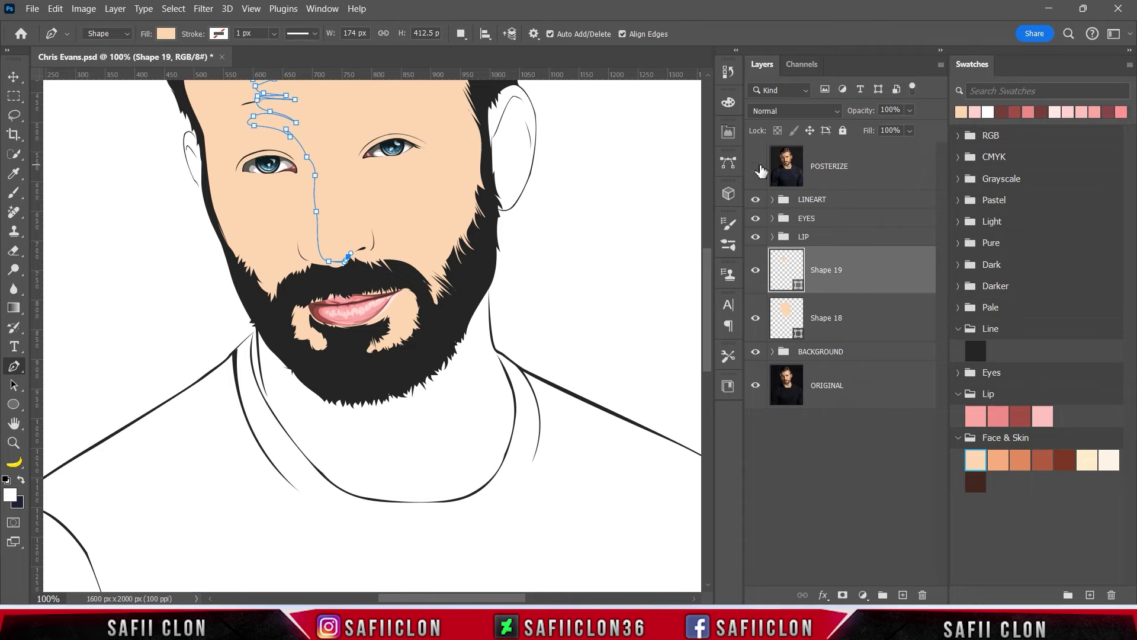
left_click(756, 167)
Continue the shadow edge across the moustache, under the lip and around the chin
left_click_drag(376, 277, 394, 278)
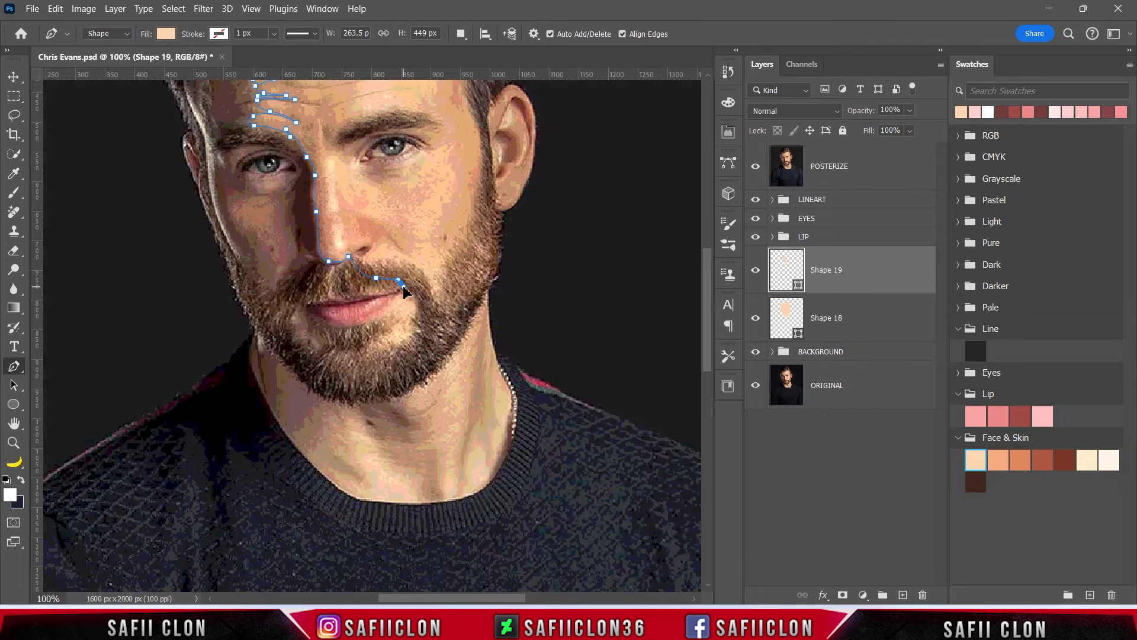
left_click(374, 321)
mouse_move(395, 329)
left_mouse_down()
mouse_move(387, 336)
mouse_move(438, 328)
left_mouse_up()
left_click(436, 348)
left_click(382, 387)
left_click(343, 392)
left_click_drag(276, 379, 220, 336)
Run the shadow outline up the left side and over the head, closing Shape 19 at the forehead
scroll(136, 306, "up", 2)
scroll(135, 307, "up", 1)
left_click(133, 334)
left_click(119, 170)
left_click(186, 104)
left_click(269, 96)
left_click_drag(326, 114, 338, 137)
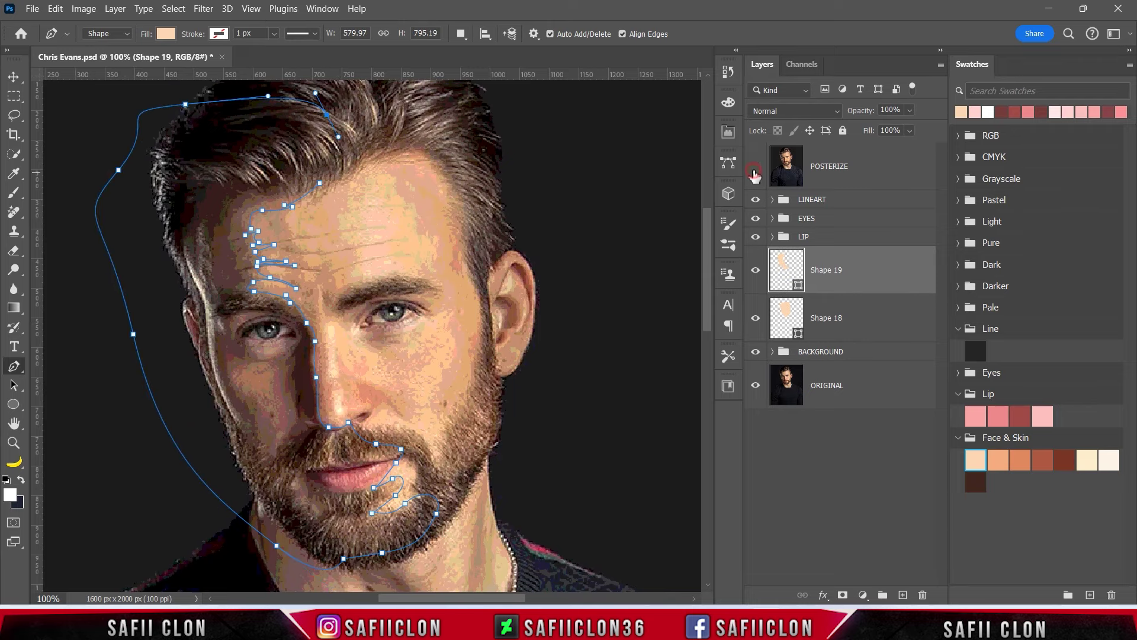
left_click(755, 171)
left_click(335, 165)
left_click(320, 183)
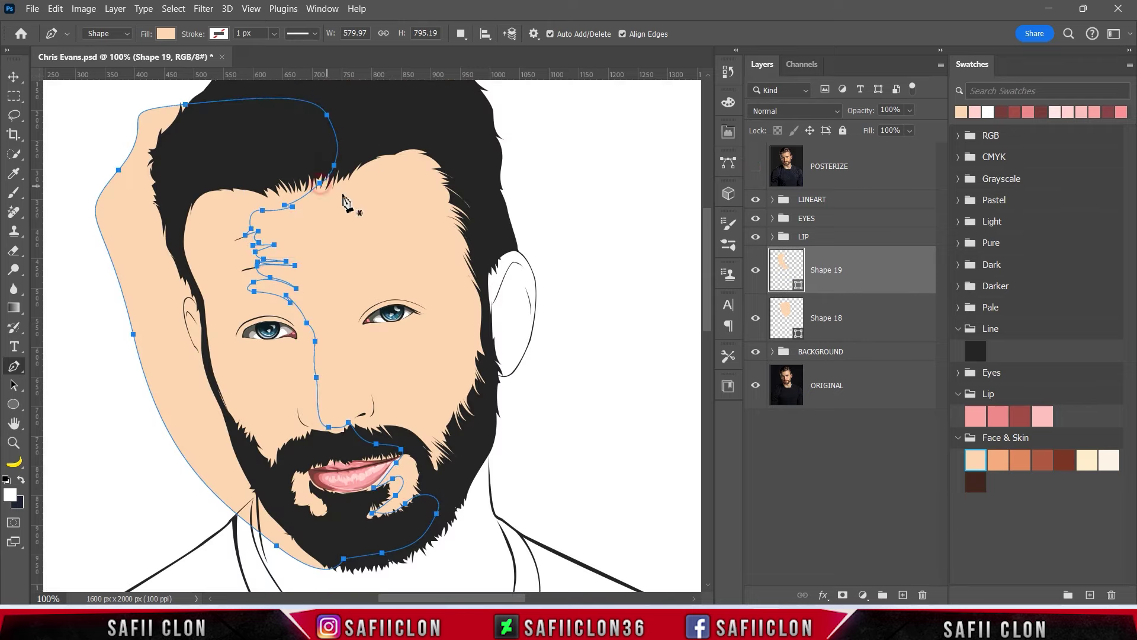
Recolor Shape 19 with the darker Face & Skin tone f5ac81
double_click(798, 288)
left_click(1002, 452)
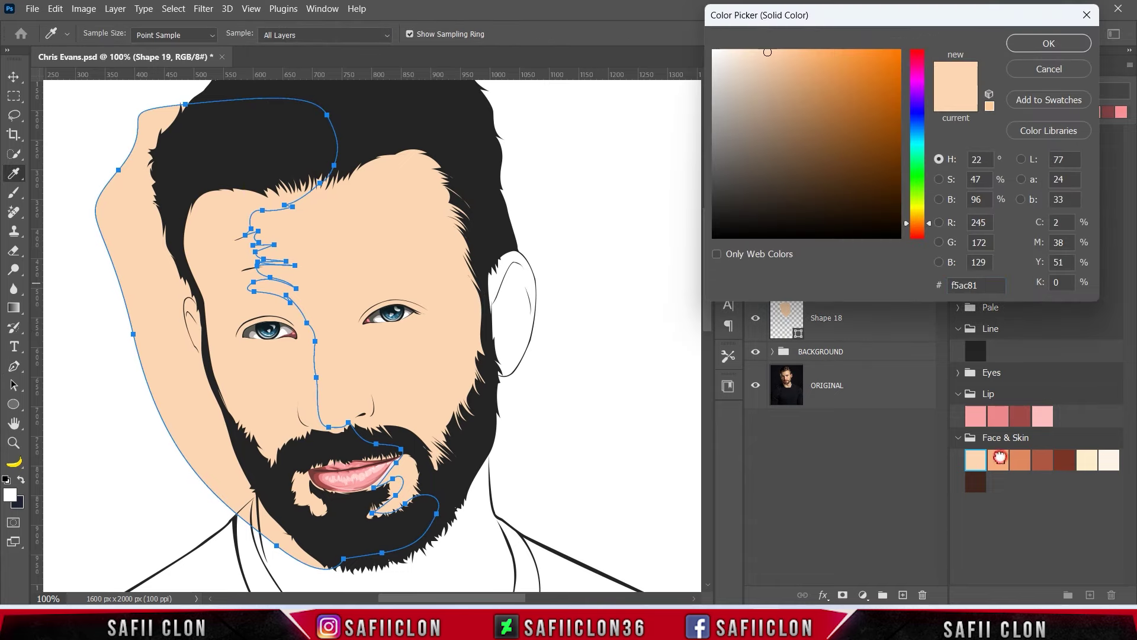
left_click(1050, 43)
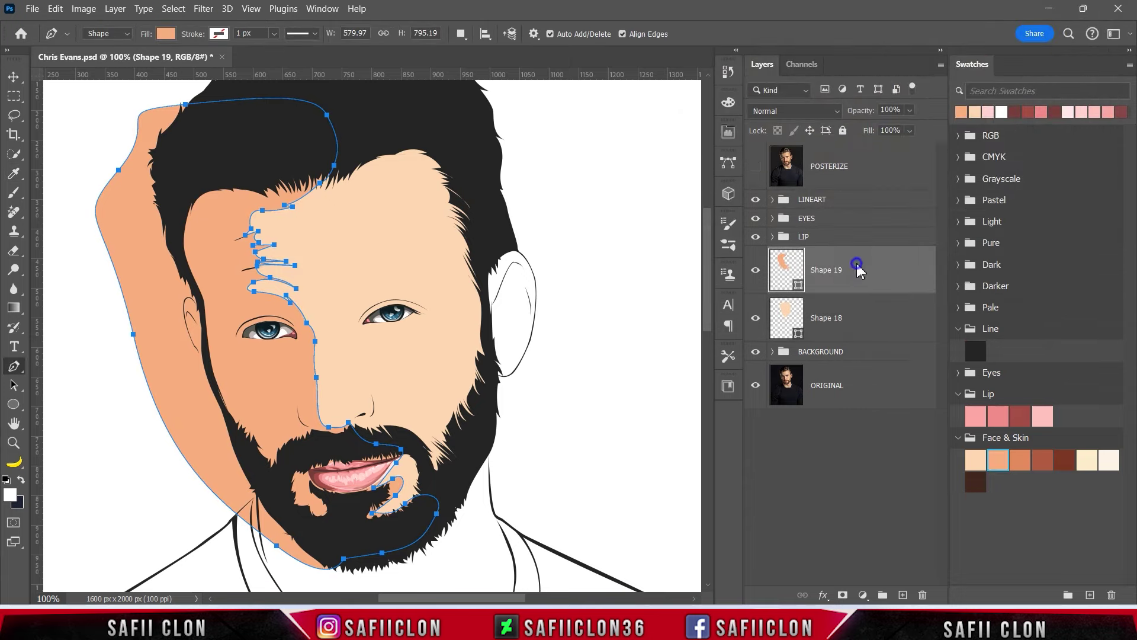
Clip Shape 19 to Shape 18, set Combine Shapes, and show the POSTERIZE layer
right_click(859, 269)
left_click(889, 319)
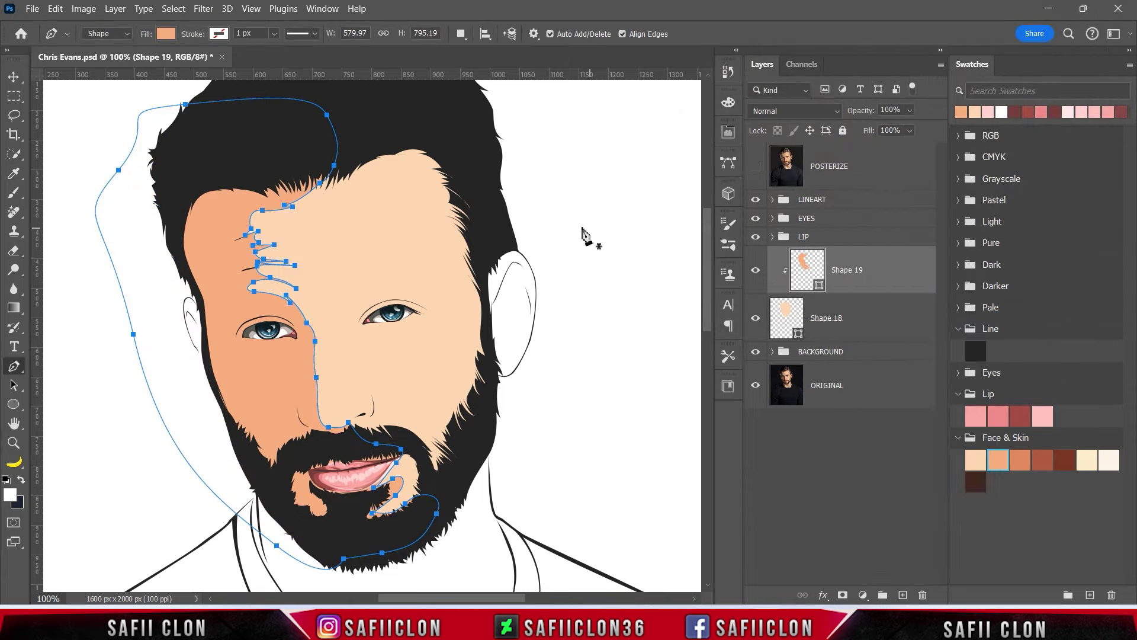
left_click(463, 37)
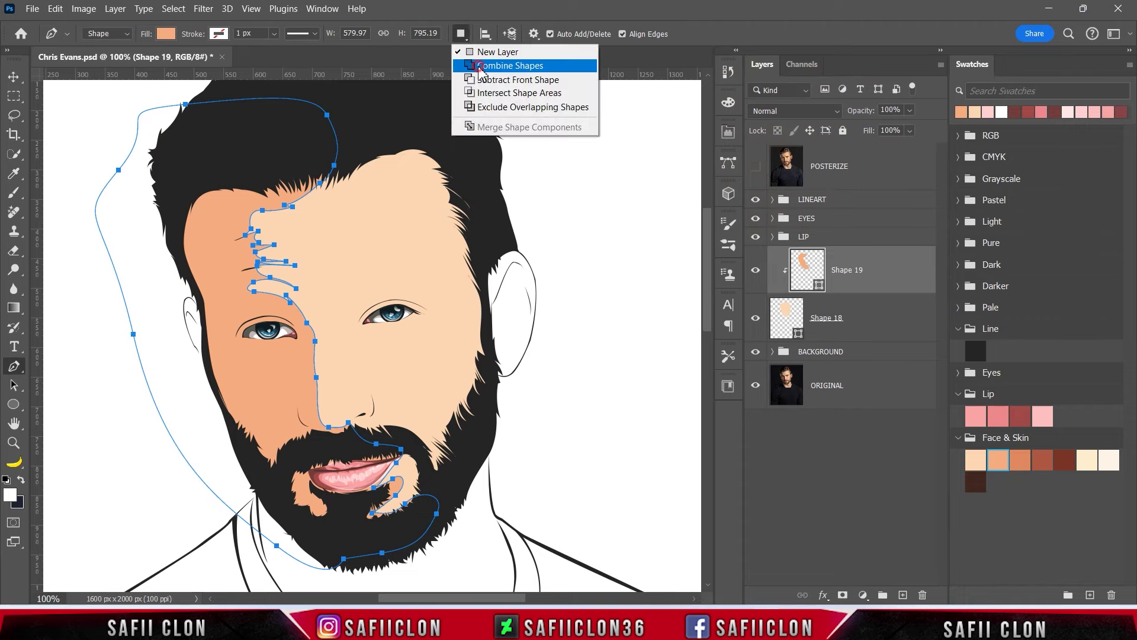
left_click(480, 68)
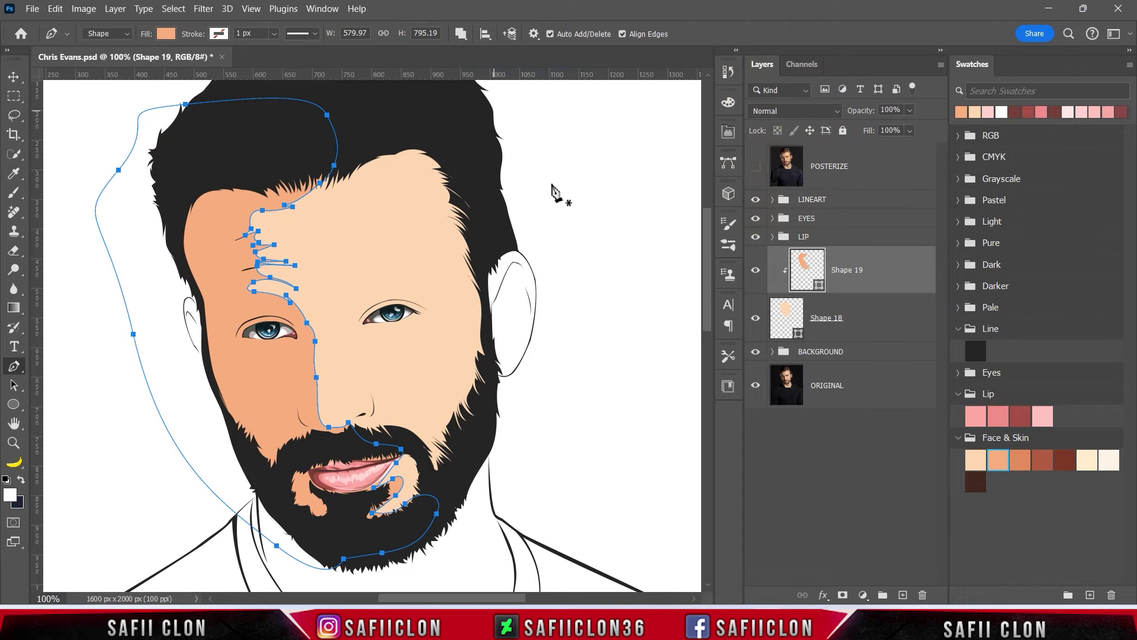
left_click(755, 168)
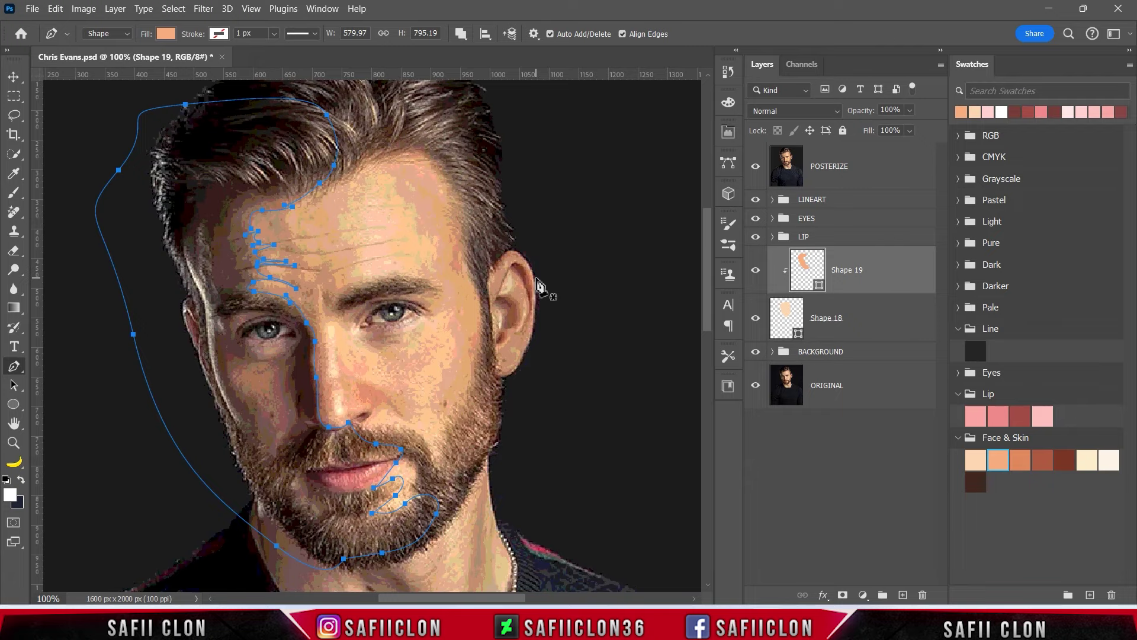
Start the nose shadow path beside the nostril, undoing misplaced anchors along the nose
key("ctrl+plus")
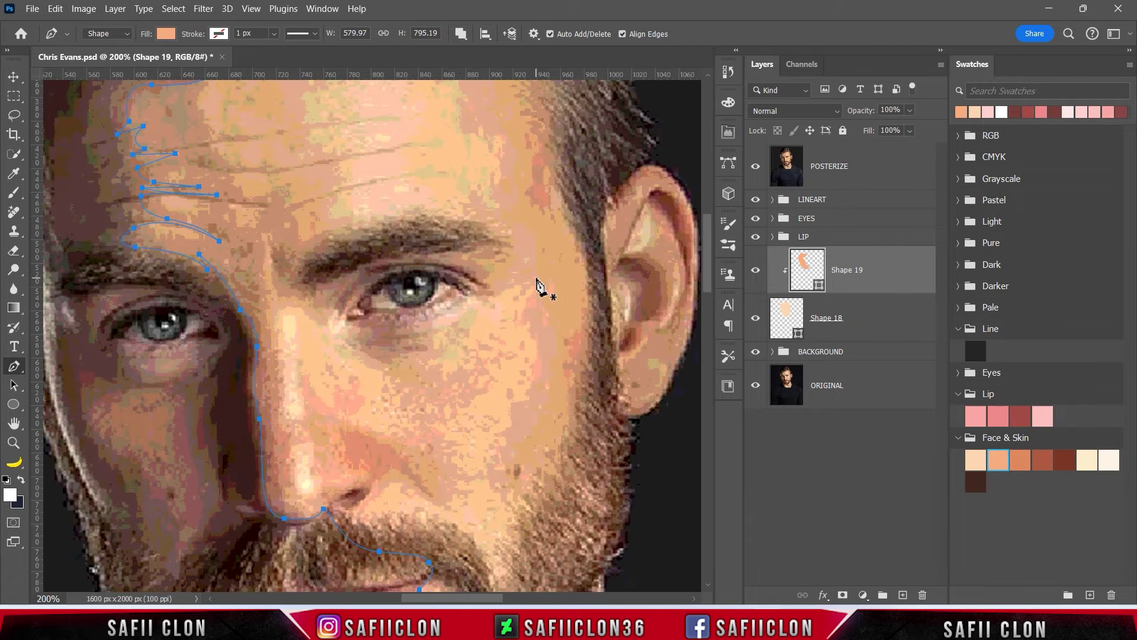
scroll(508, 296, "down", 5)
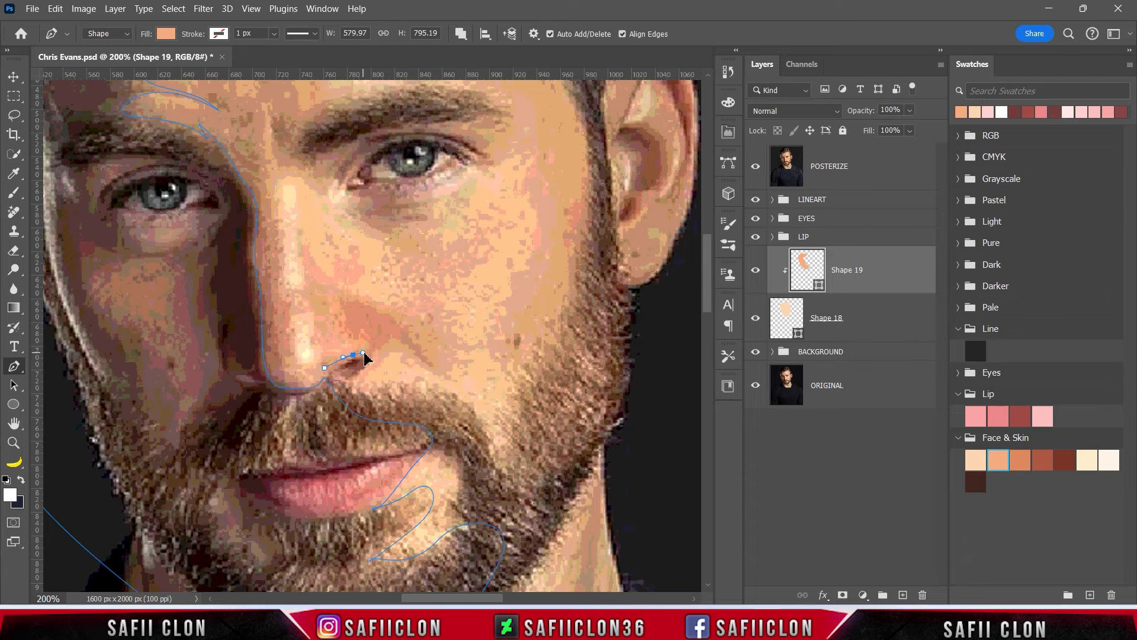
left_click(360, 342)
left_click_drag(319, 345, 309, 333)
left_click_drag(302, 248, 284, 208)
left_click(302, 248, "alt")
key("ctrl+z")
left_click(314, 285)
left_click_drag(376, 339, 377, 350)
key("ctrl+z")
key("ctrl+z")
Trace the nose shadow up to the bridge and around the nostril, then close it
left_click(310, 290)
left_click_drag(303, 245, 304, 221)
left_click_drag(343, 292, 368, 299)
left_click_drag(361, 373, 389, 352)
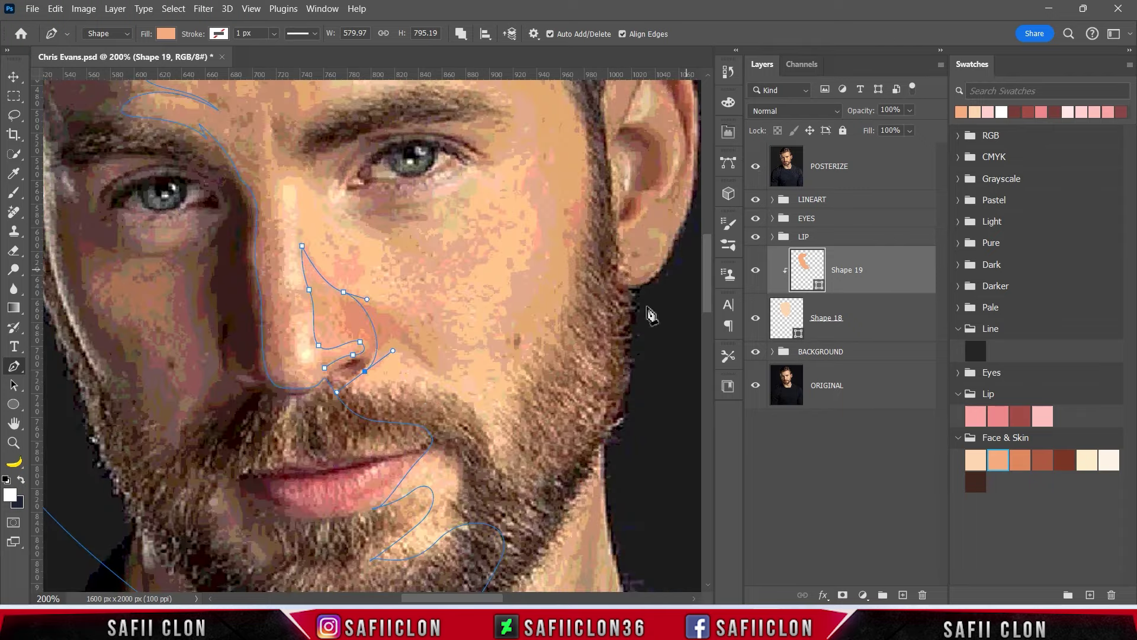
left_click(755, 166)
left_click_drag(378, 422, 446, 449)
left_click(307, 397)
left_click(279, 398)
scroll(456, 409, "up", 4)
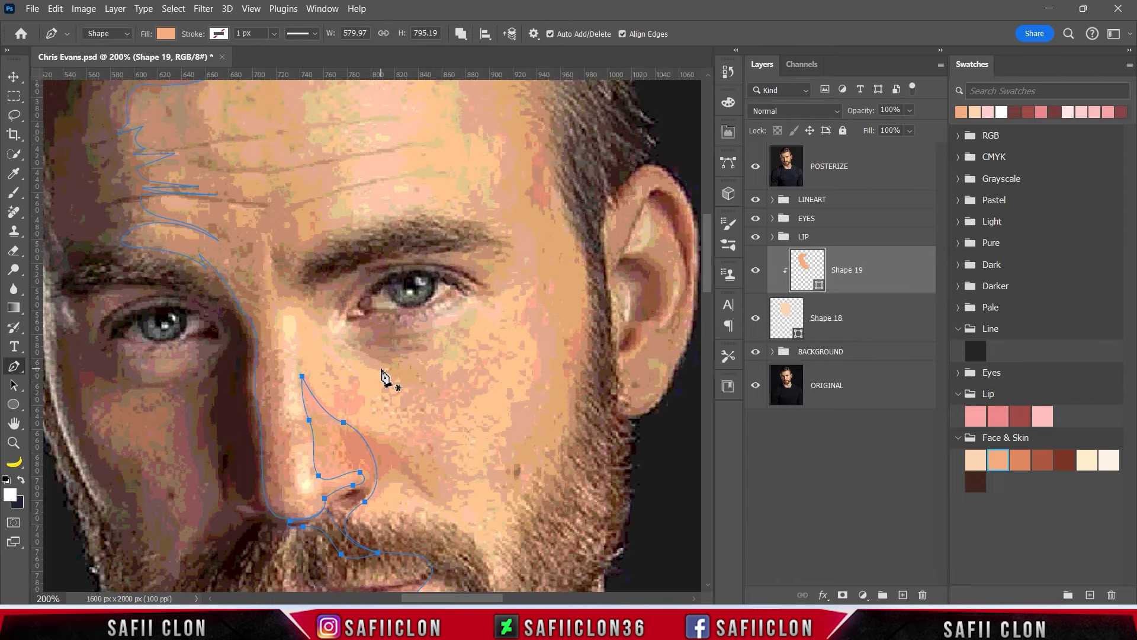
Trace a shadow path from the inner eyebrow along the right eyebrow to its outer end
left_click(280, 298)
left_click_drag(272, 272, 273, 247)
left_click(295, 254)
left_click(308, 242)
mouse_move(359, 222)
left_mouse_down()
mouse_move(471, 195)
mouse_move(494, 228)
mouse_move(531, 239)
mouse_move(460, 258)
mouse_move(511, 291)
left_mouse_up()
key("ctrl+z")
key("ctrl+z")
left_click_drag(519, 248, 422, 256)
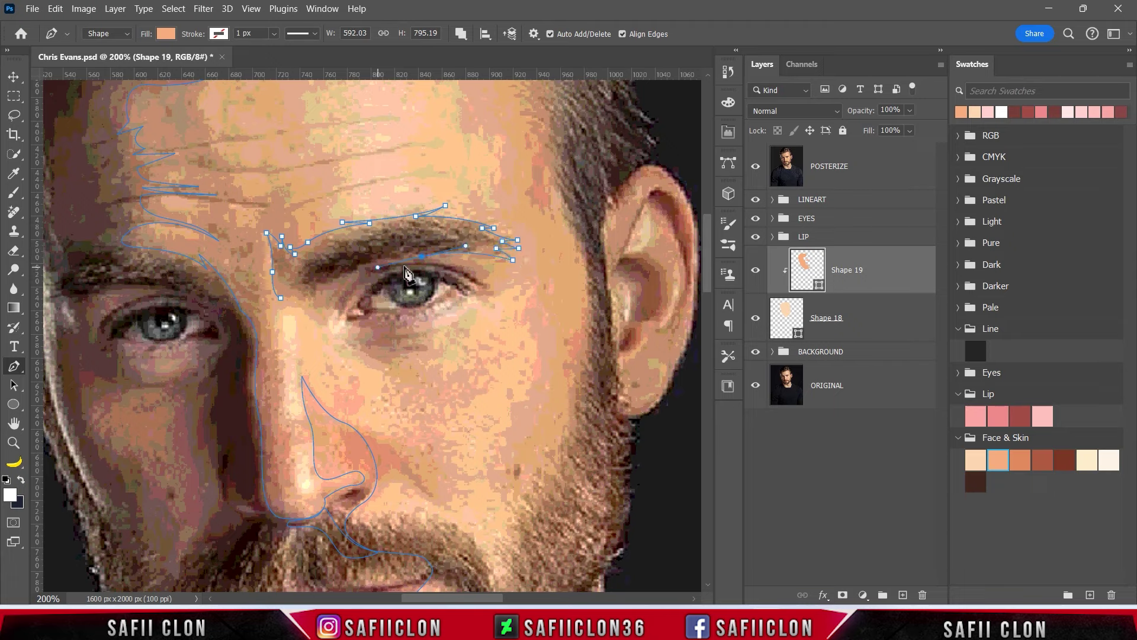
left_click(505, 278)
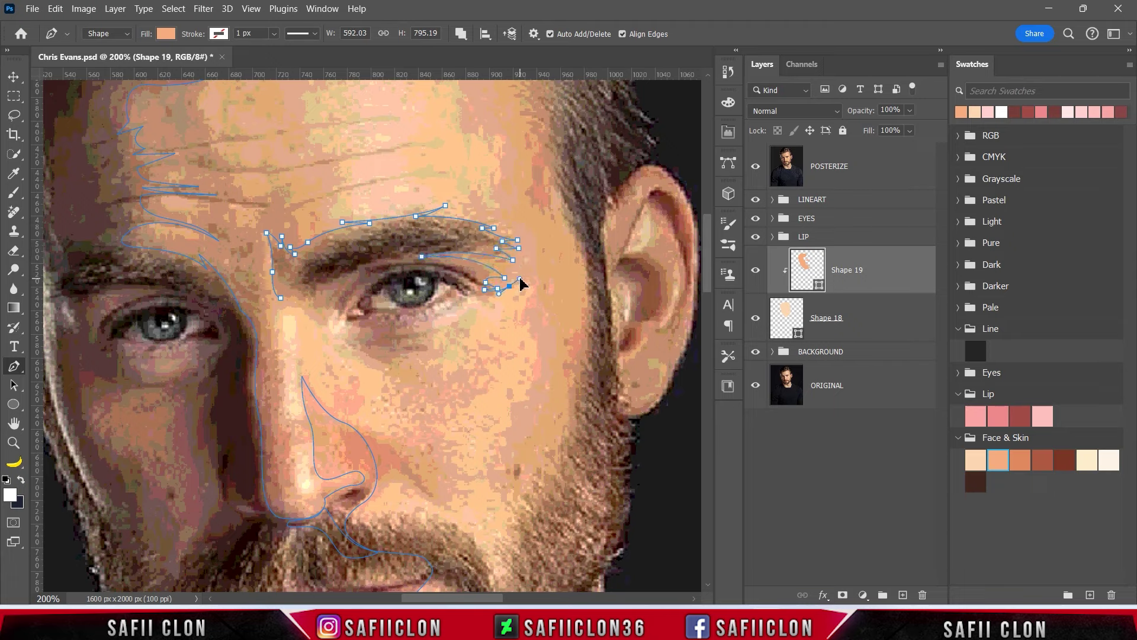
left_click_drag(469, 294, 487, 304)
scroll(501, 296, "down", 2)
Trace and close the shadow around the right eye's outer corner, lower lid and socket
left_click(420, 269)
left_click_drag(454, 239, 461, 229)
left_click(409, 267)
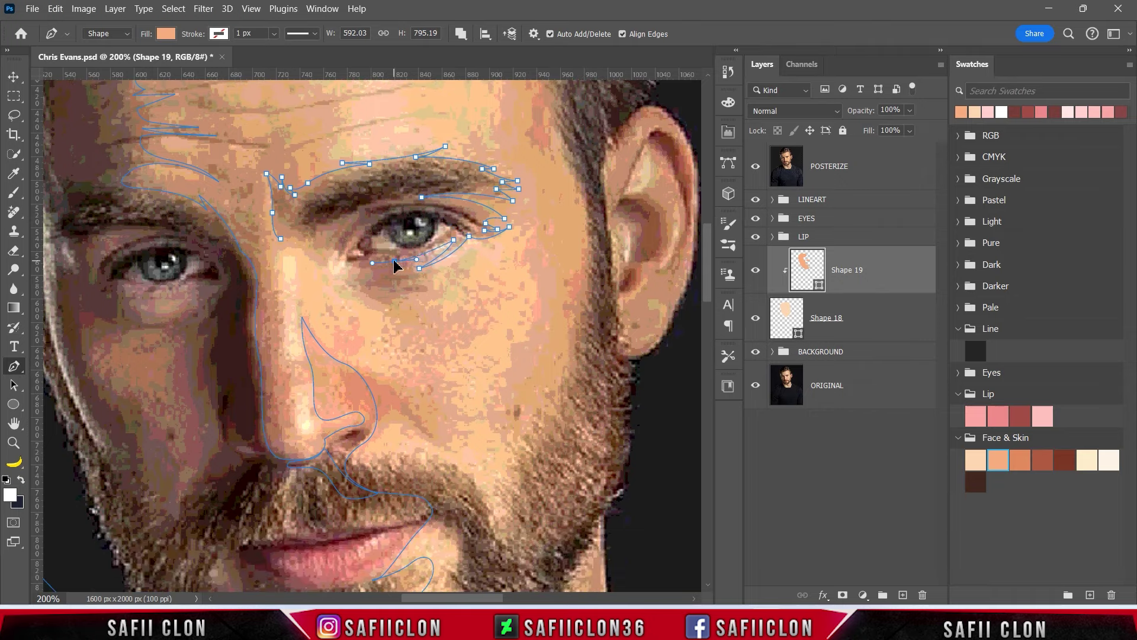
left_click_drag(329, 247, 370, 261)
left_click(377, 255)
left_click_drag(427, 257, 439, 253)
left_click(384, 270)
mouse_move(460, 259)
left_mouse_down()
mouse_move(418, 287)
mouse_move(381, 282)
mouse_move(413, 287)
left_mouse_up()
left_click(408, 282, "alt")
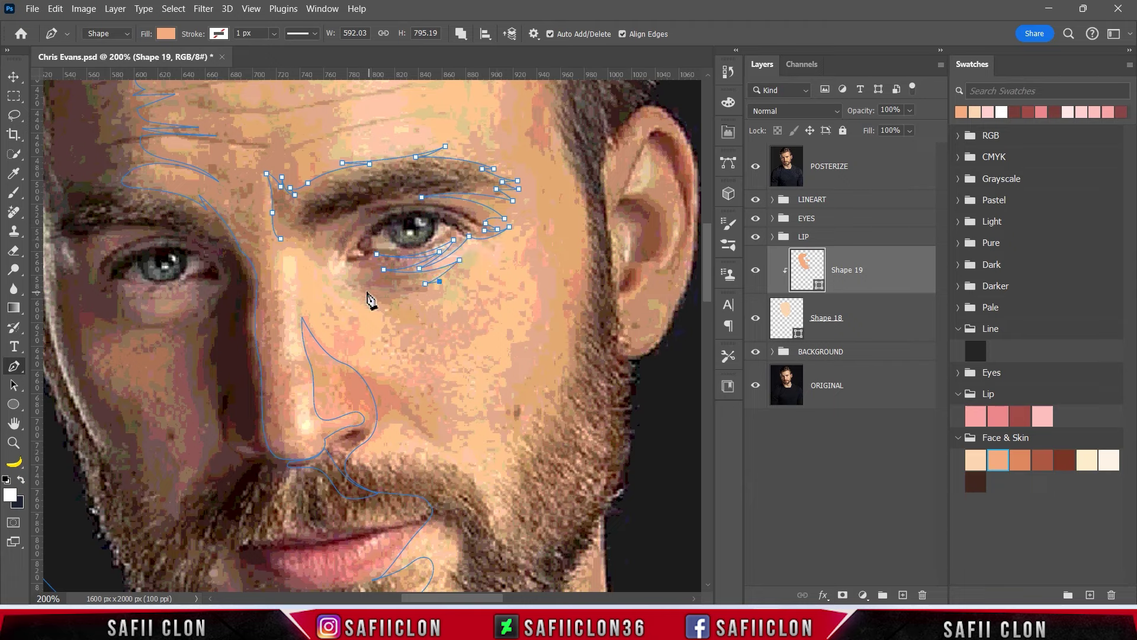
left_click_drag(349, 282, 312, 235)
left_click_drag(378, 221, 404, 210)
left_click_drag(338, 263, 338, 286)
left_click_drag(339, 236, 317, 261)
Toggle the POSTERIZE photo off and back on to compare the new shadows
left_click(755, 166)
scroll(470, 305, "down", 5)
scroll(470, 304, "up", 2)
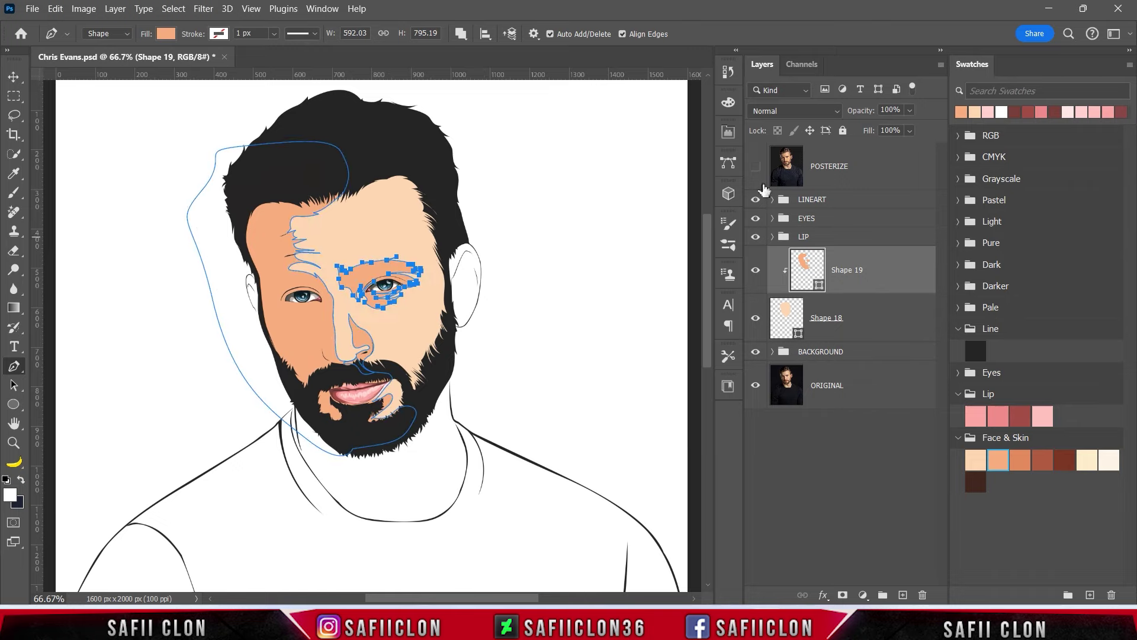
left_click(755, 166)
scroll(509, 398, "up", 1)
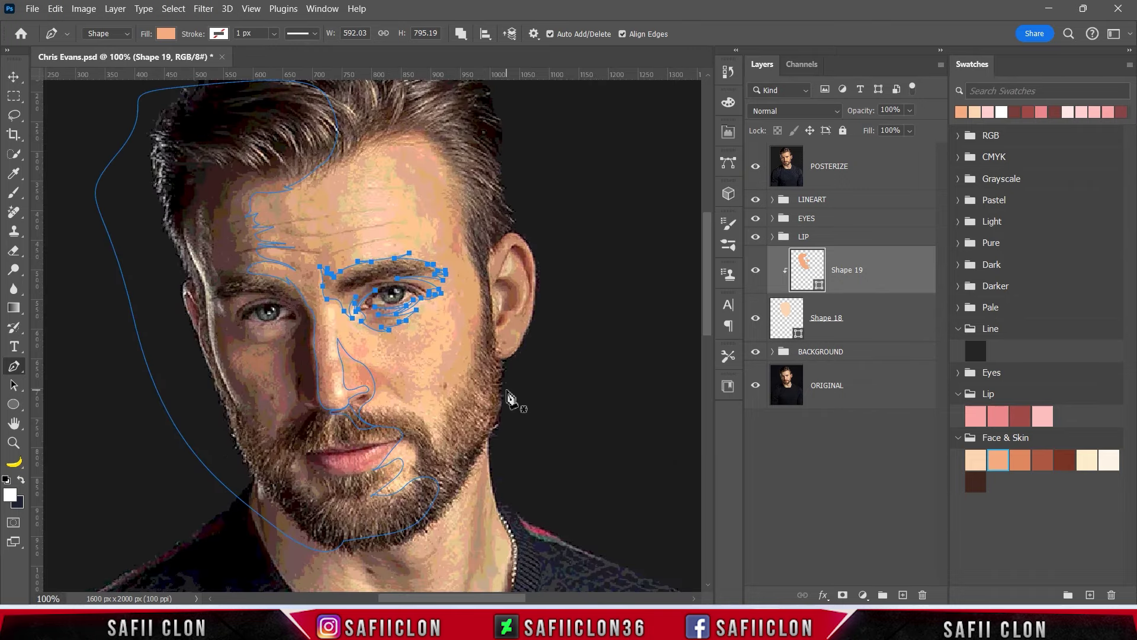
Hide POSTERIZE and start the Shape 19 shadow path down the right temple hairline
left_click(756, 166)
left_click(443, 183)
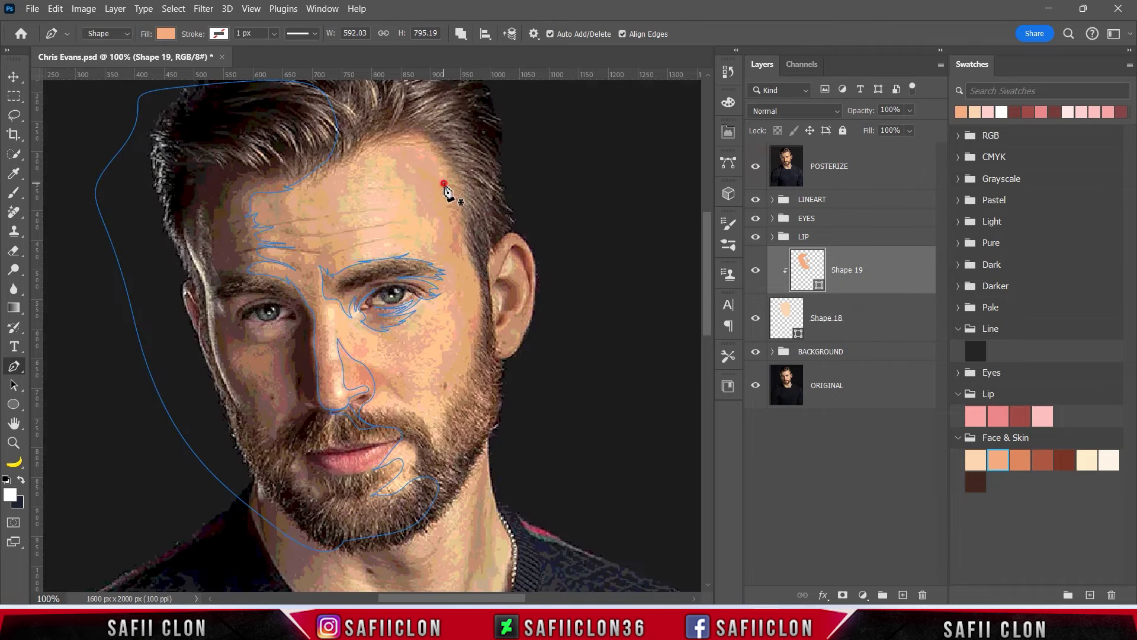
left_click_drag(456, 200, 467, 220)
key("ctrl+plus")
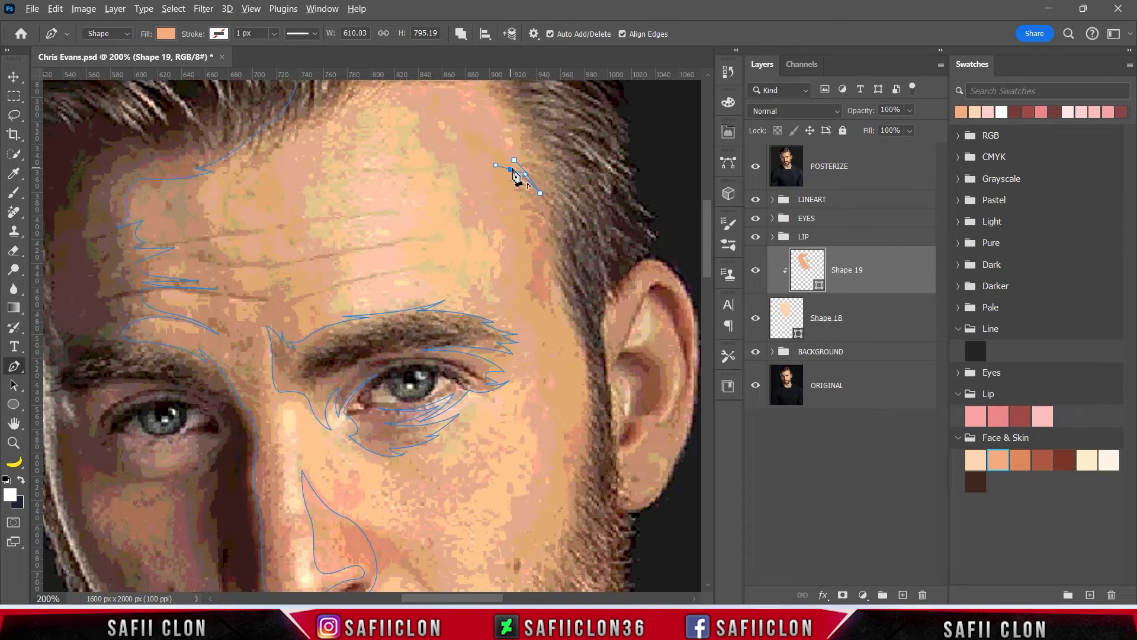
left_click(540, 208)
left_click_drag(517, 200, 510, 202)
left_click(527, 212)
left_click(540, 251)
mouse_move(530, 293)
left_mouse_down()
mouse_move(533, 309)
mouse_move(551, 304)
left_mouse_up()
left_click(546, 265)
left_click(561, 303)
Continue the shadow path down the right cheek with a curved edge
scroll(577, 332, "down", 3)
left_click(564, 221)
left_click(578, 231)
left_click(585, 286)
left_click(578, 315)
left_click_drag(568, 364, 572, 384)
scroll(570, 388, "down", 2)
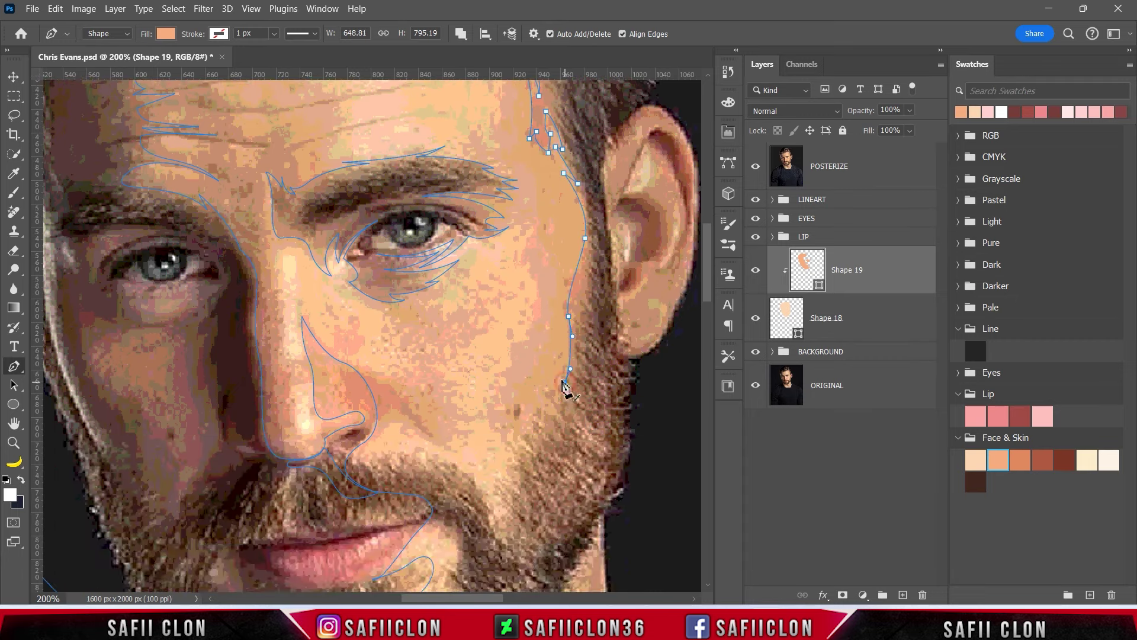
scroll(569, 388, "down", 2)
Zigzag the shadow path along the jagged beard edge
left_click(552, 332)
left_click(568, 362)
left_click(542, 341)
left_click(556, 379)
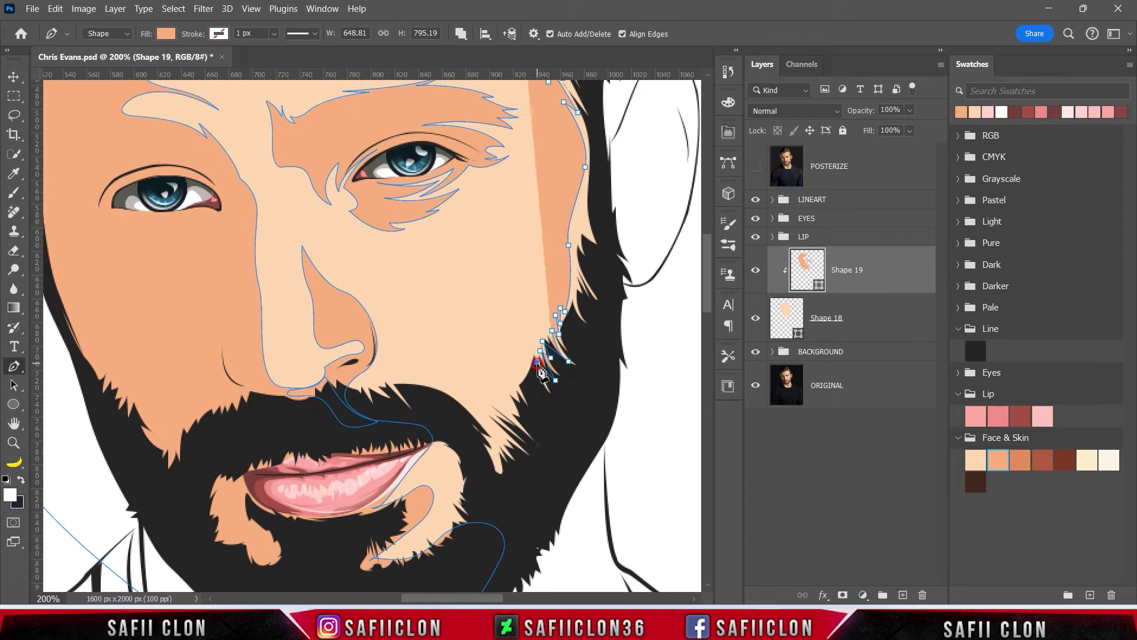
left_click(536, 394)
left_click(519, 389)
left_click(509, 413)
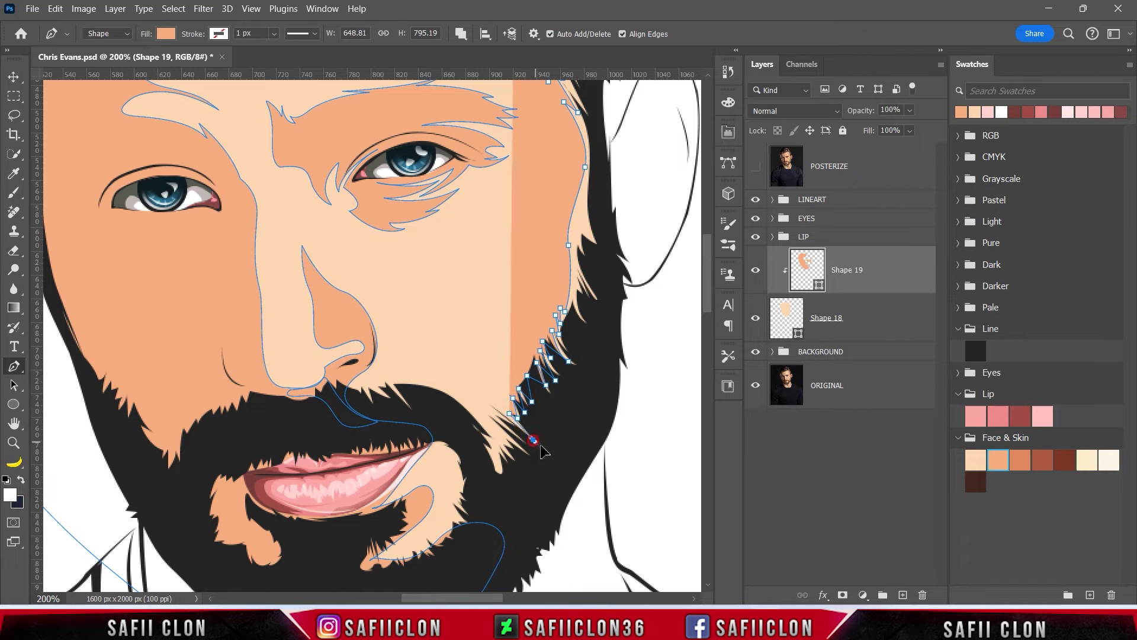
Route the shadow path back up the face toward the forehead hairline
key("ctrl+minus")
key("ctrl+minus")
left_click(471, 362)
left_click_drag(439, 190, 447, 210)
key("ctrl+plus")
key("ctrl+plus")
scroll(379, 296, "up", 5)
left_click_drag(511, 196, 498, 186)
Trace the temple hair strand, close the shadow shape and zoom to the face
left_click(503, 203)
left_click(524, 227)
left_click(541, 235)
left_click_drag(563, 281, 567, 300)
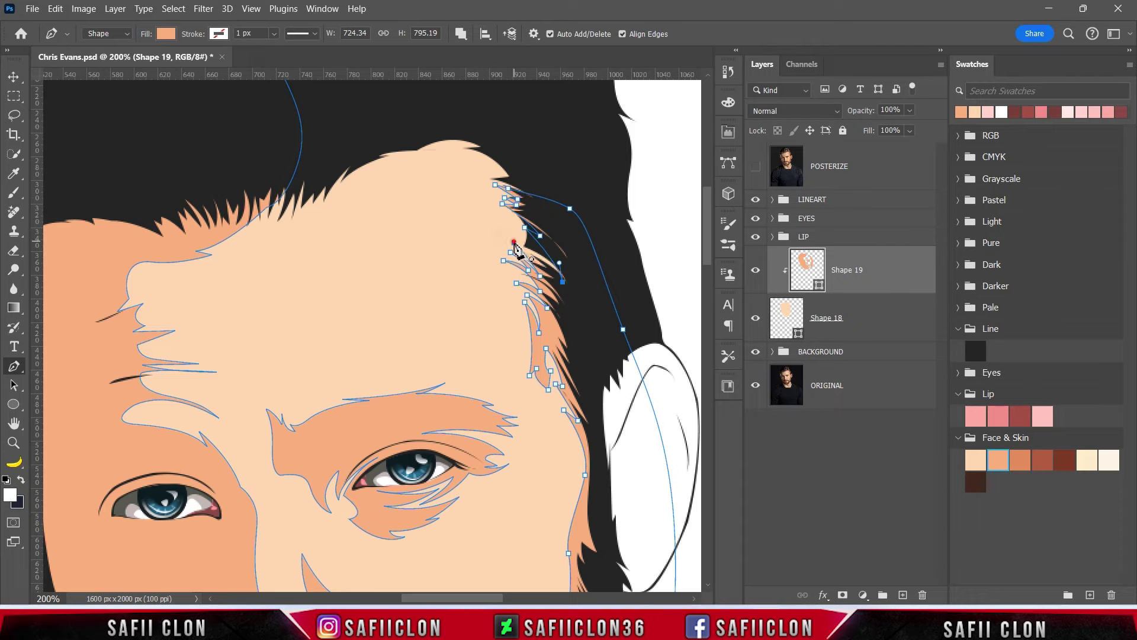
key("Return")
key("ctrl+minus")
key("ctrl+minus")
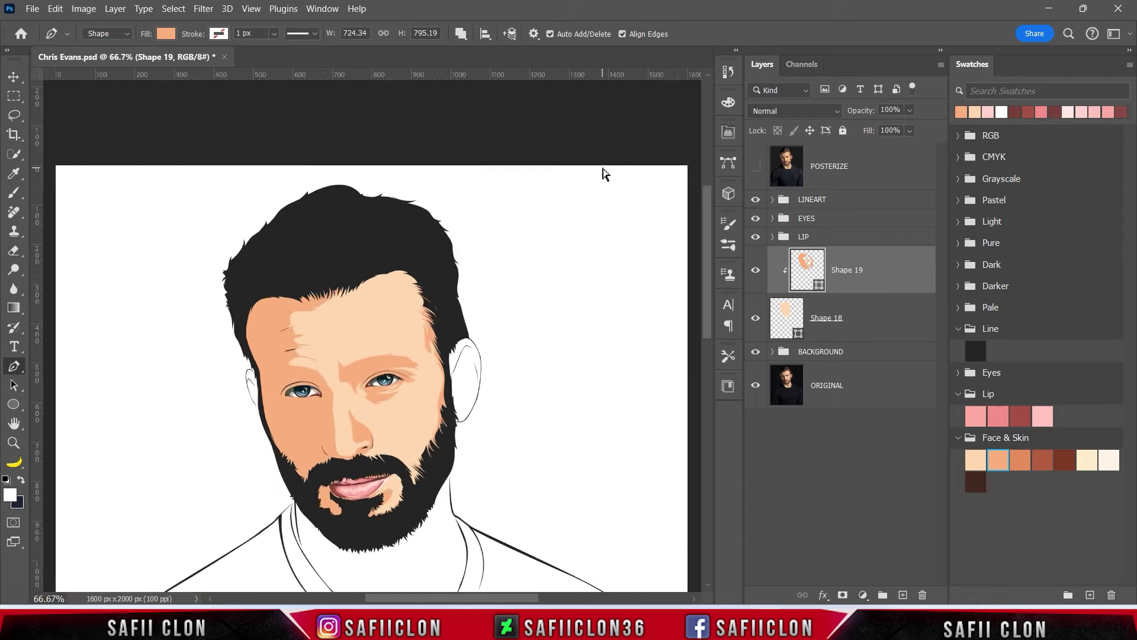
key("ctrl+plus")
scroll(589, 183, "down", 3)
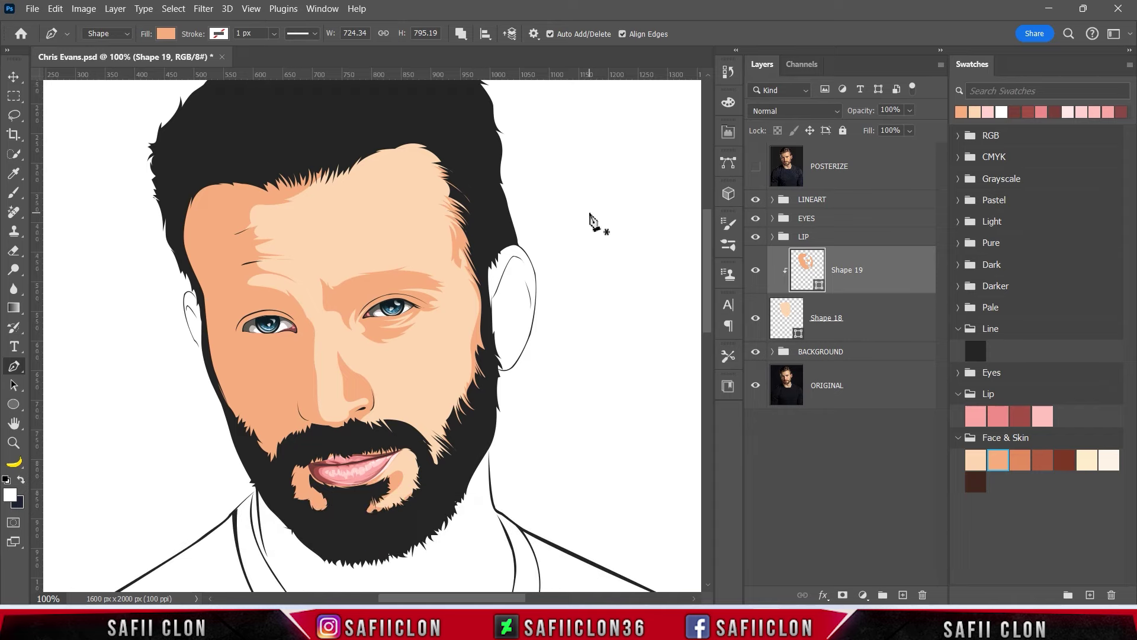
Toggle POSTERIZE to compare the existing shadows against the reference photo
left_click(756, 168)
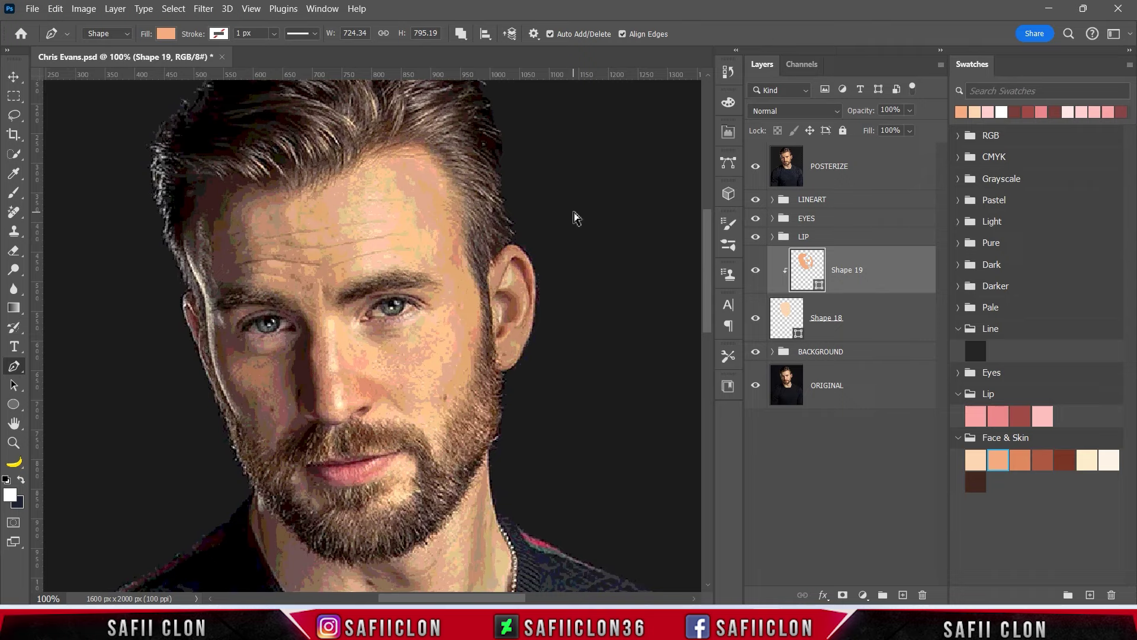
scroll(573, 220, "up", 1)
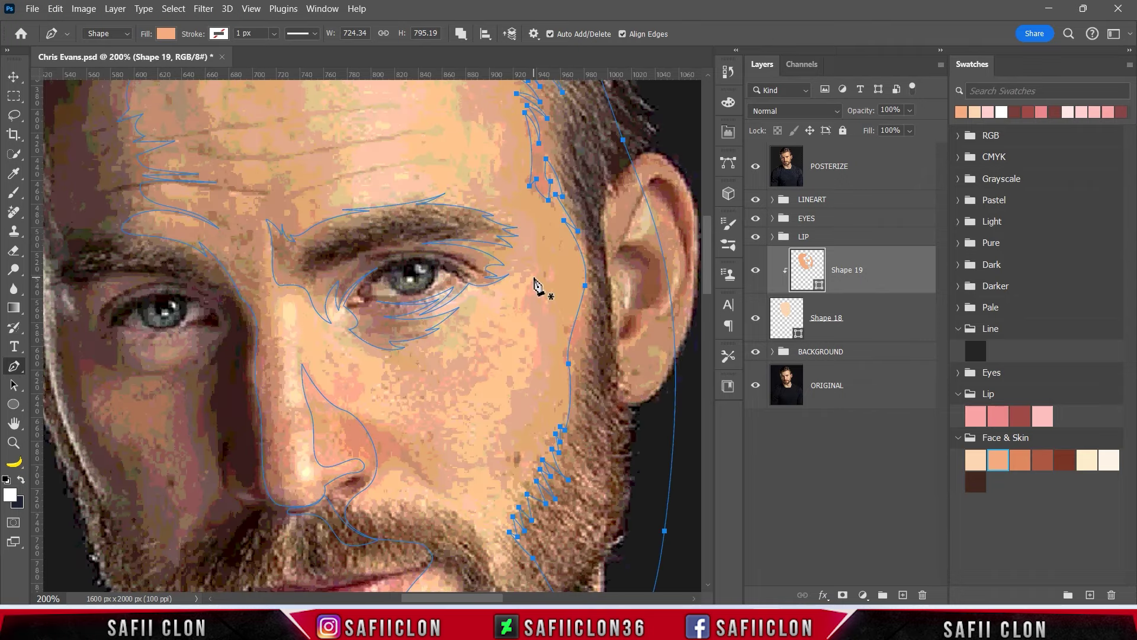
scroll(536, 284, "down", 2)
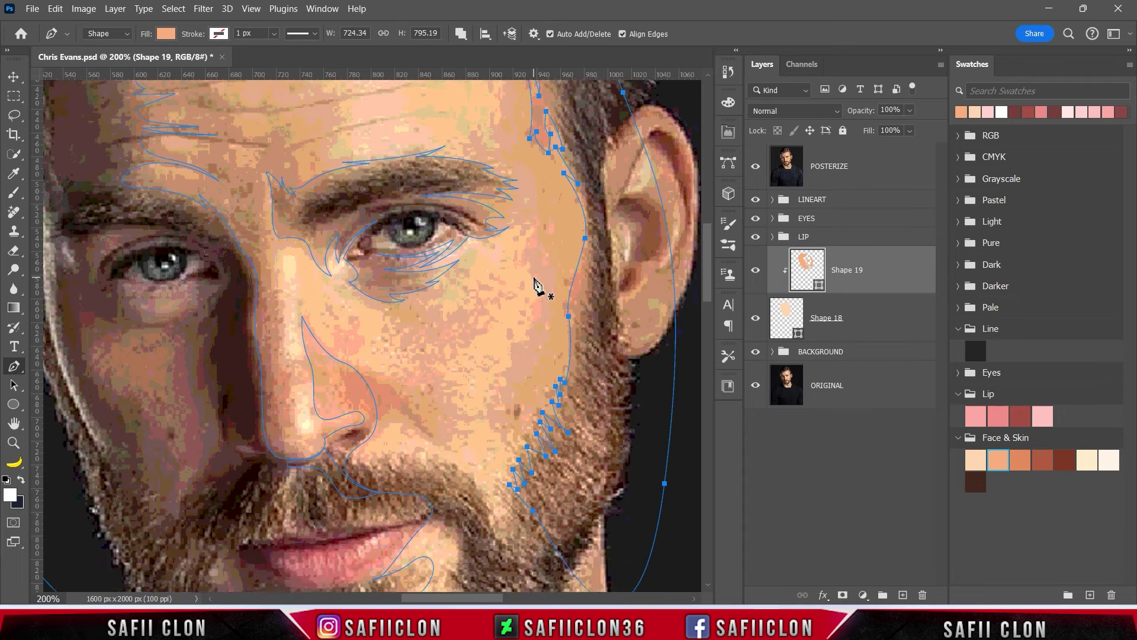
scroll(536, 284, "down", 1)
scroll(536, 284, "down", 2)
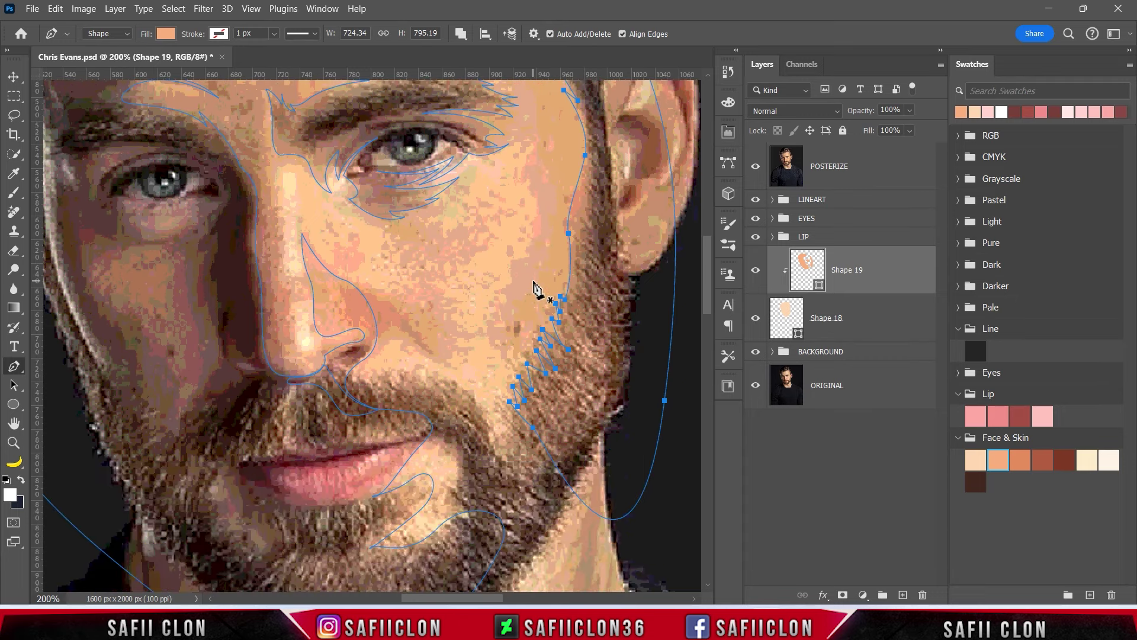
left_click(757, 167)
left_click(756, 167)
Trace a Shadow 19 fold shape beside the nose, closing it near the nostril
left_click_drag(388, 294, 398, 300)
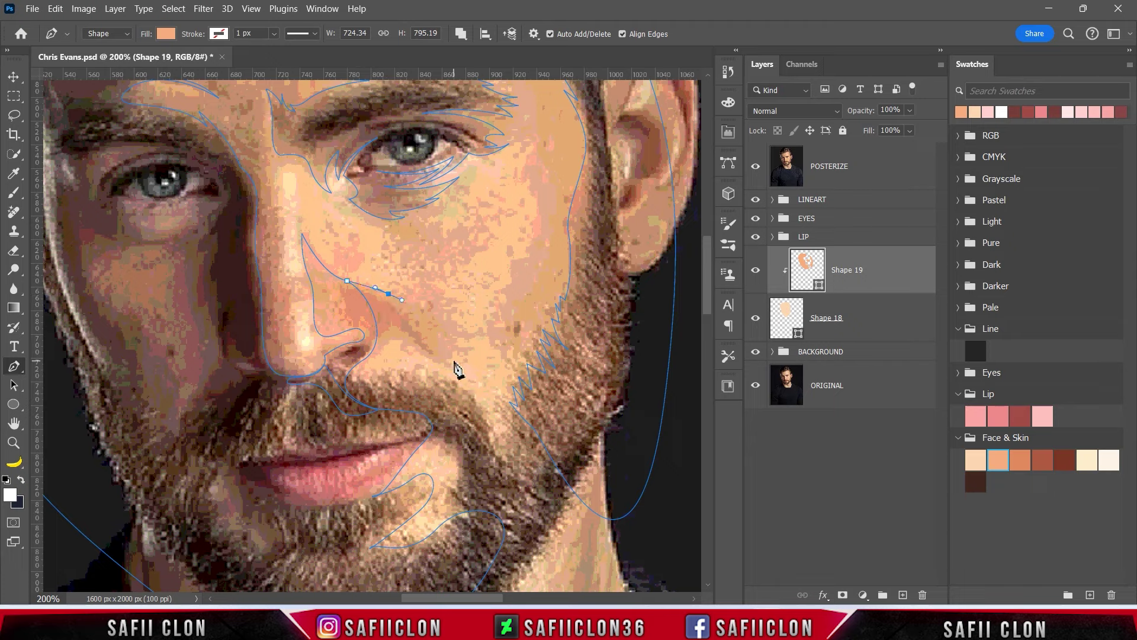
mouse_move(434, 337)
left_mouse_down()
mouse_move(445, 361)
mouse_move(386, 323)
left_mouse_up()
left_click(480, 376)
left_click(359, 360)
left_click(364, 320)
left_click(347, 281)
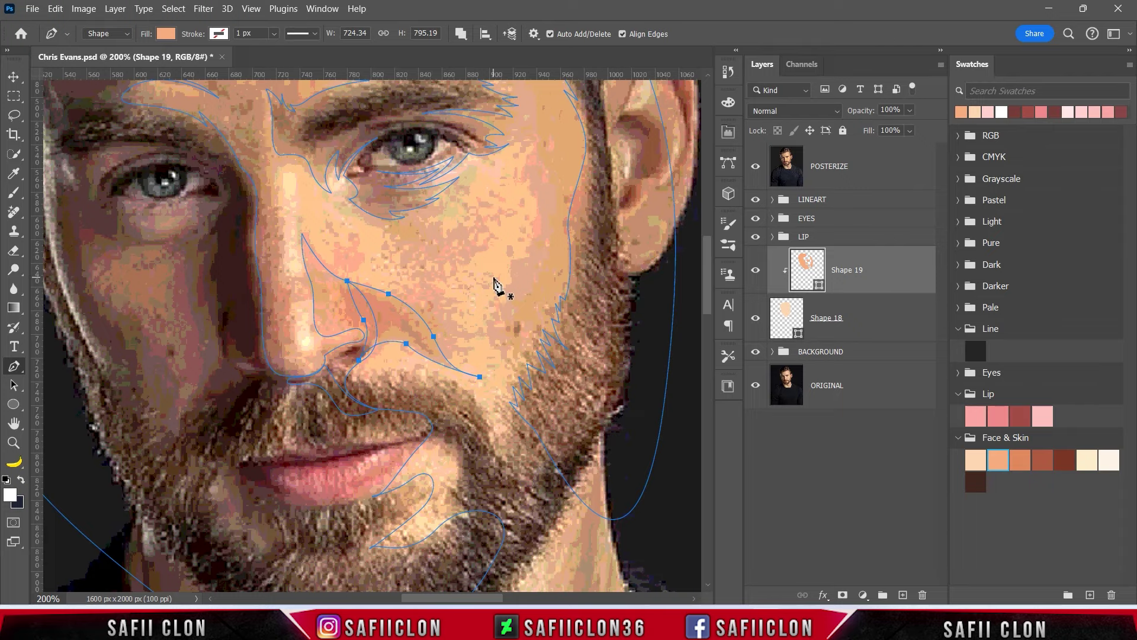
scroll(497, 286, "down", 1)
Add the chin shadow patch below the lower lip, then hide POSTERIZE and zoom to 50%
left_click(435, 403)
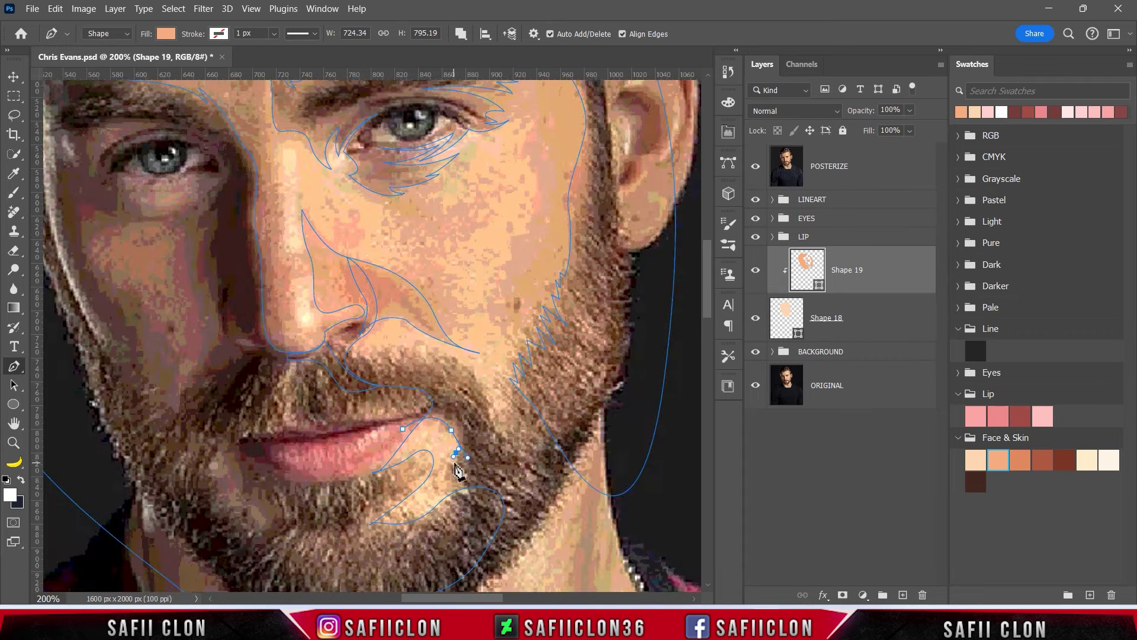
left_click(451, 471)
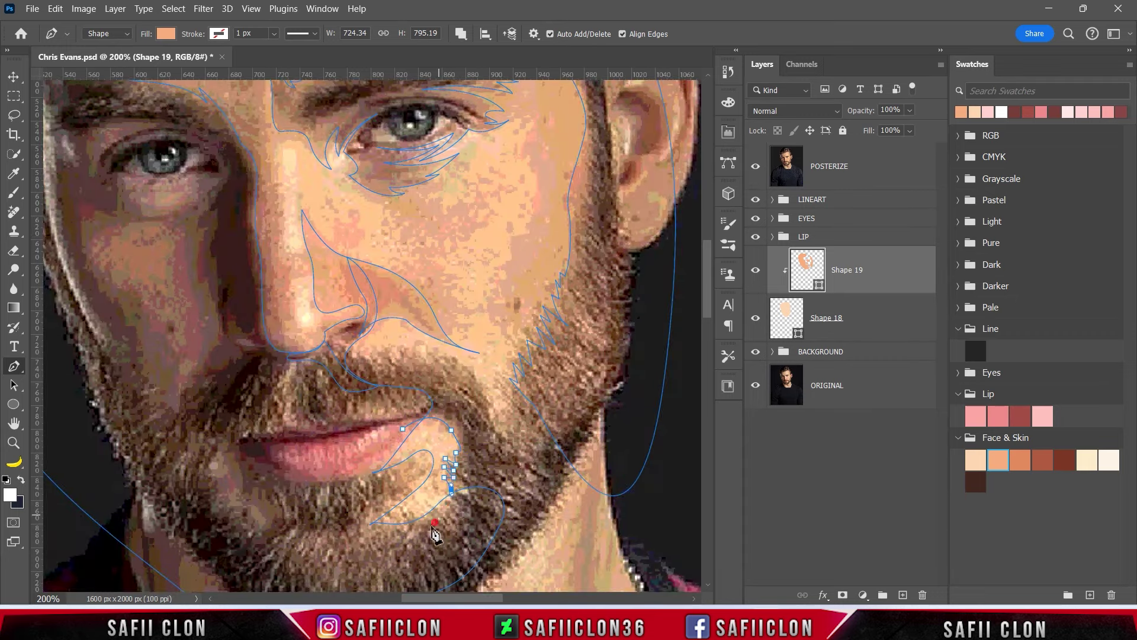
key("ctrl+minus")
scroll(690, 236, "up", 2)
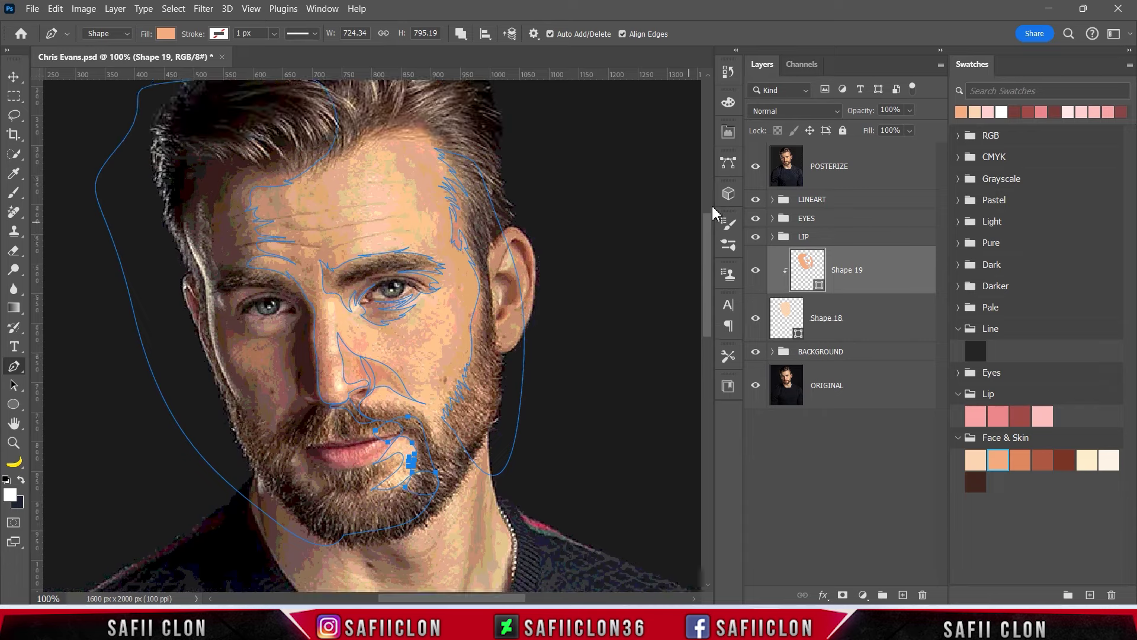
left_click(756, 166)
left_click(755, 165)
left_click(756, 167)
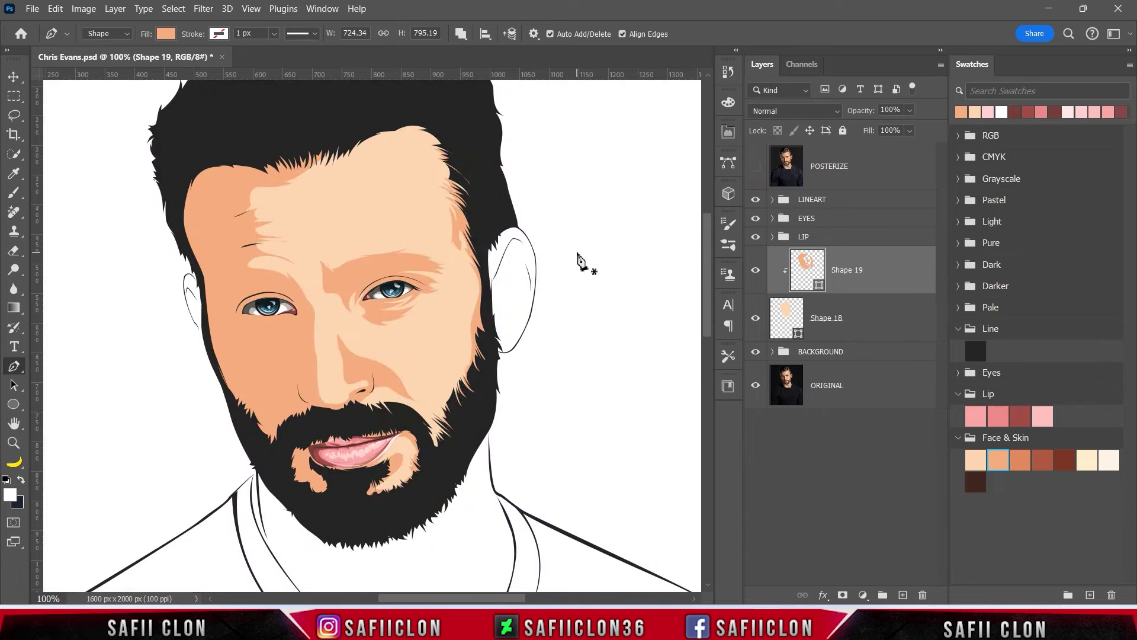
key("ctrl+minus")
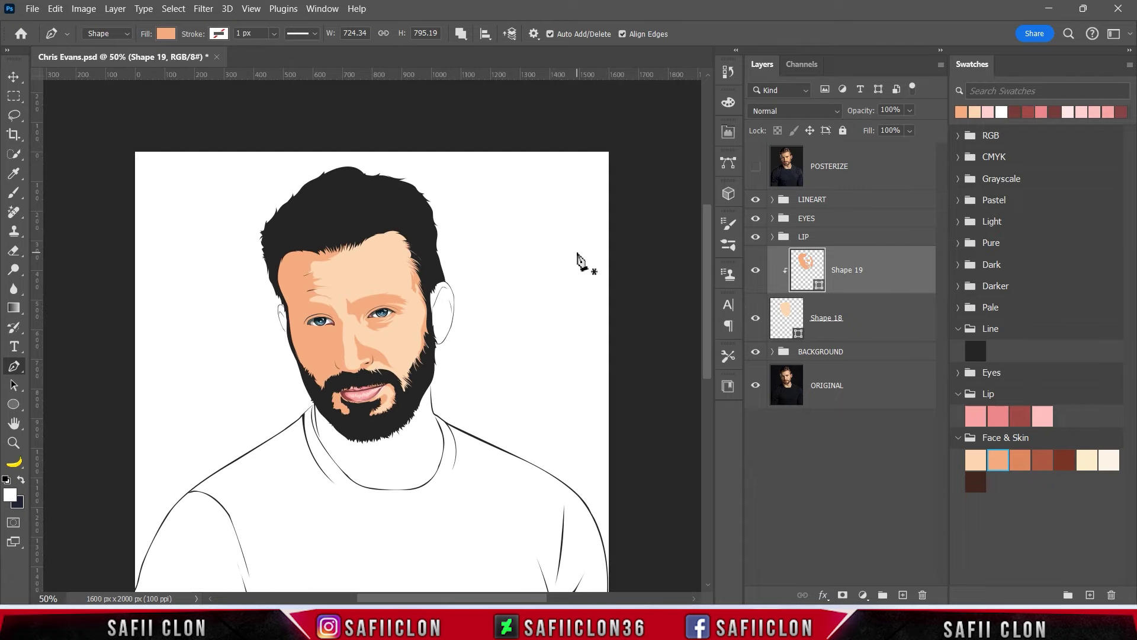
Save the portrait document and zoom in on the face
key("ctrl+plus")
key("ctrl+s")
key("ctrl+minus")
key("ctrl+plus")
key("ctrl+plus")
key("ctrl+plus")
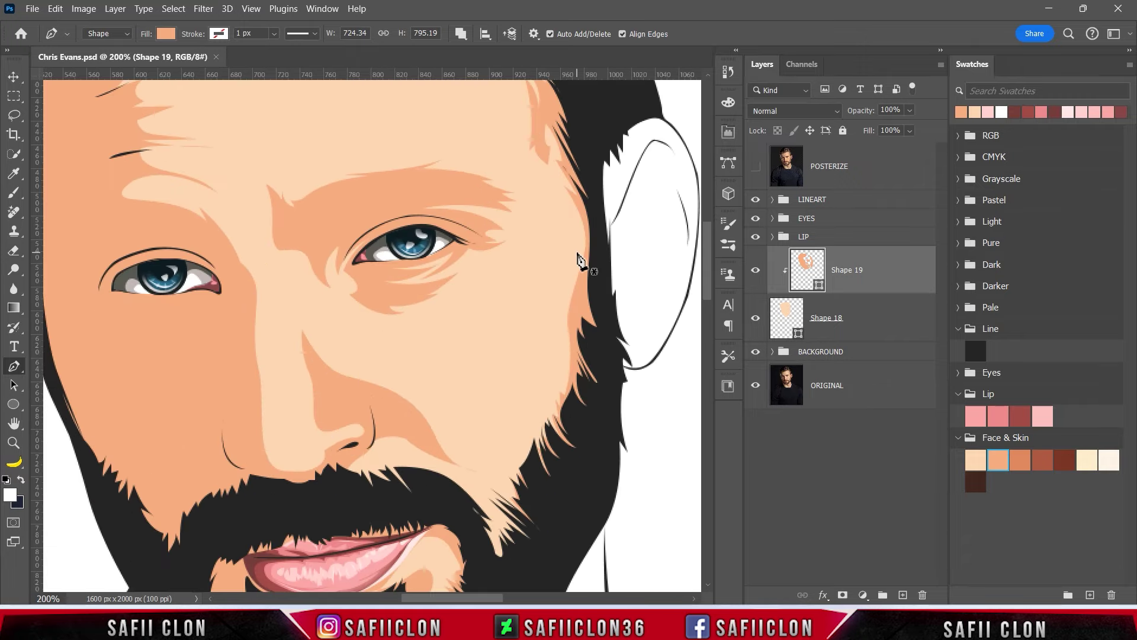
left_click_drag(492, 599, 475, 600)
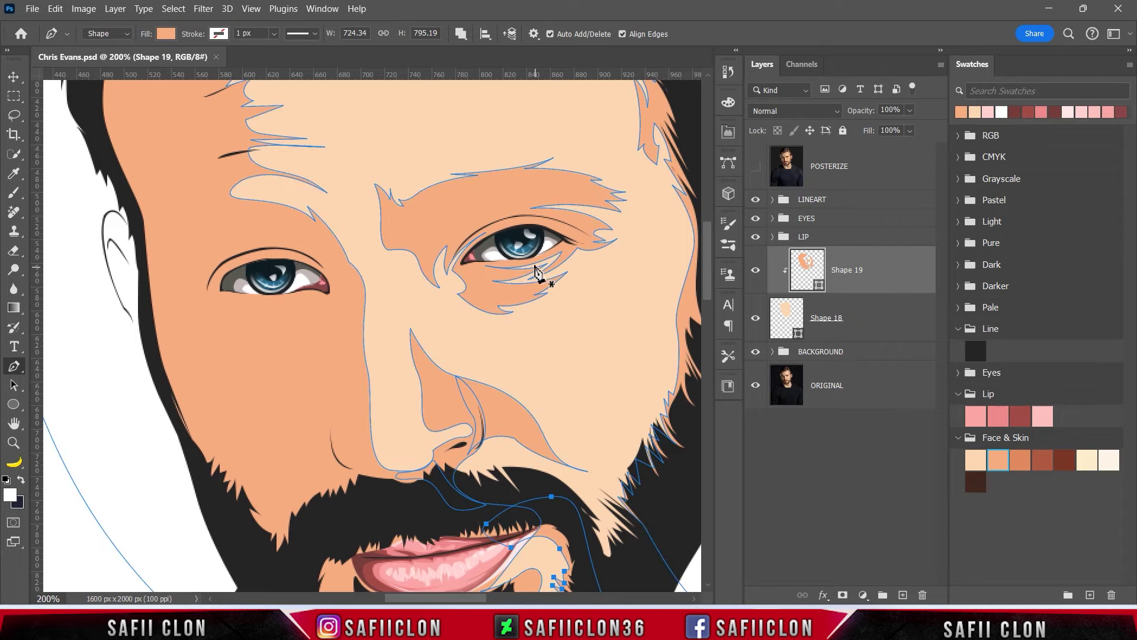
scroll(539, 271, "down", 2)
Undo a Subtract Front Shape path operation and show POSTERIZE as a guide
left_click(461, 34)
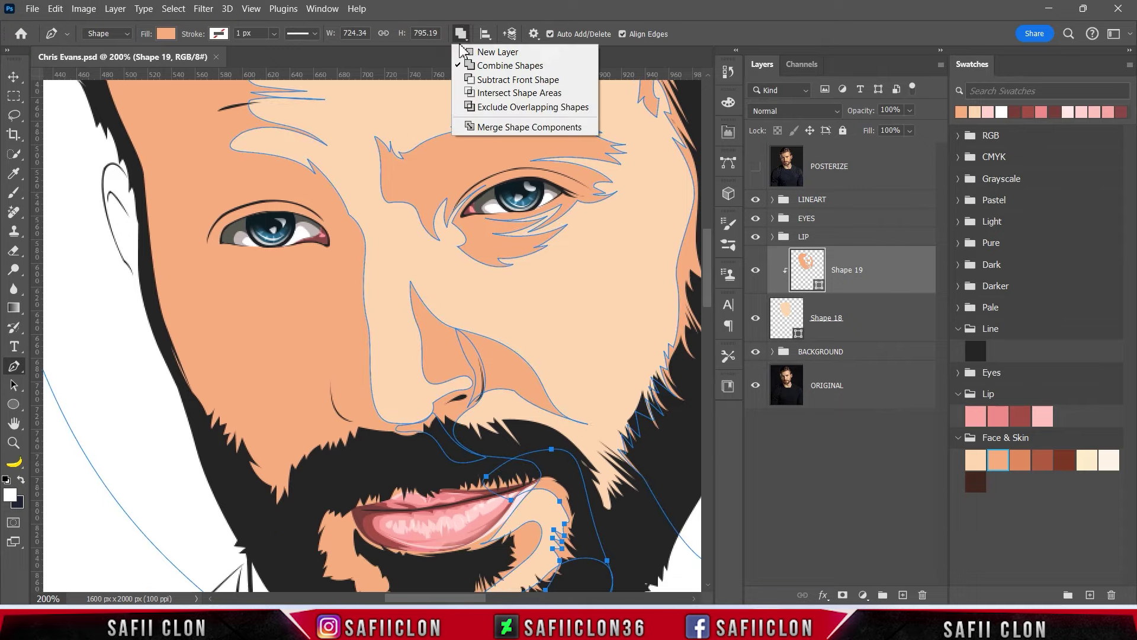
left_click(498, 80)
key("ctrl+z")
key("ctrl+z")
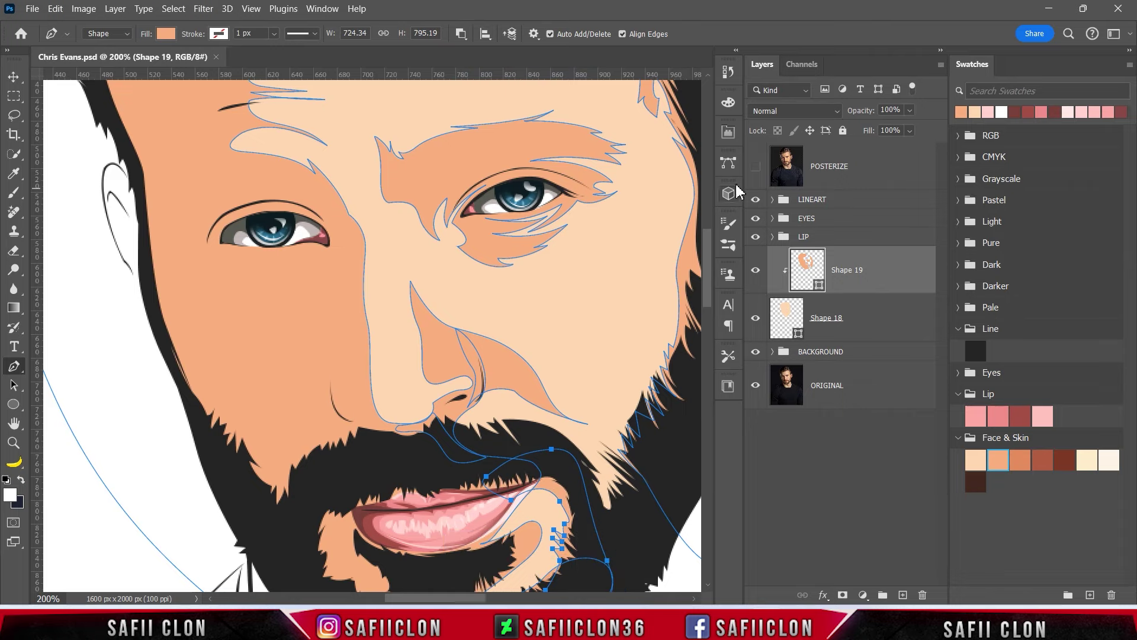
left_click(756, 167)
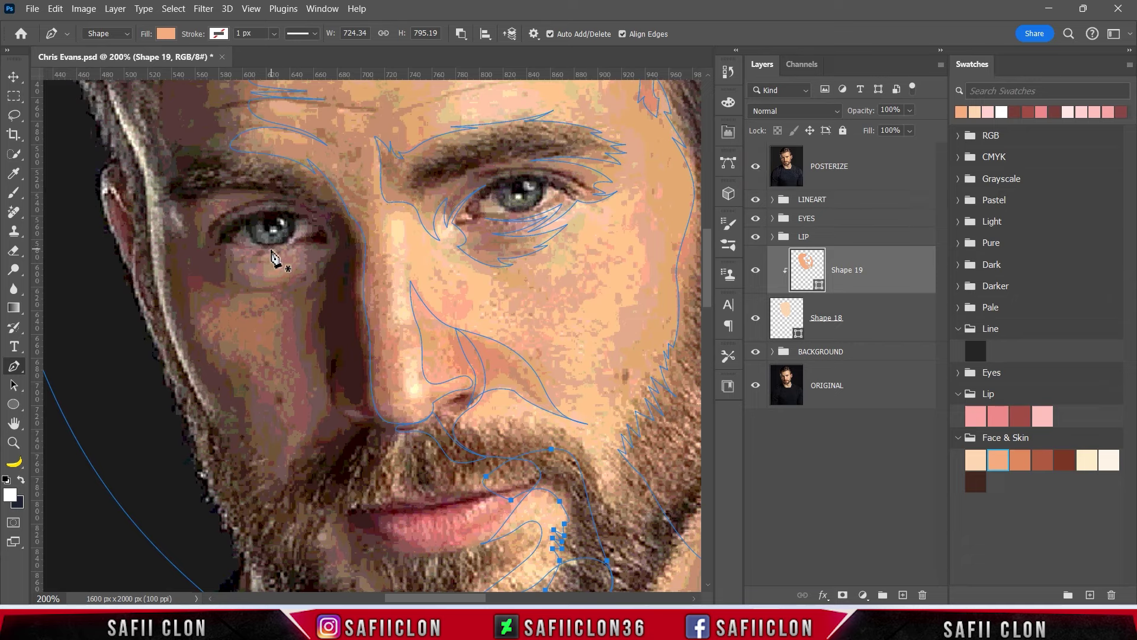
Draw a small Shape 19 shadow patch under the left eye and check it without the photo
left_click(267, 247)
left_click(232, 264)
key("ctrl+z")
left_click(274, 255, "alt")
left_click_drag(267, 277, 280, 278)
left_click_drag(292, 254, 299, 245)
left_click(755, 167)
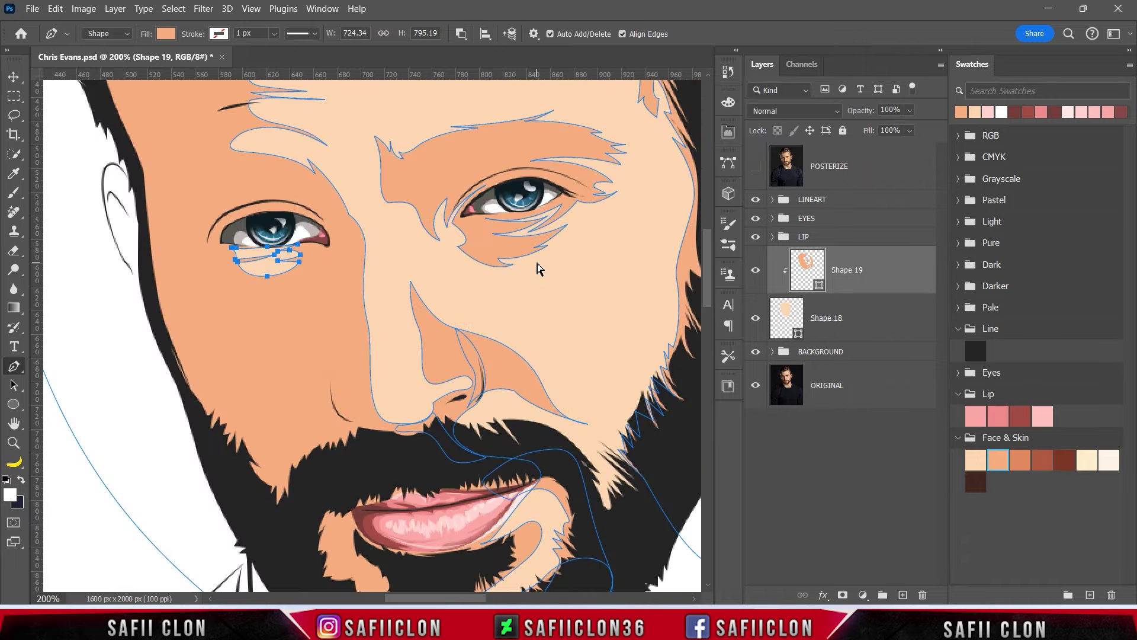
key("ctrl+minus")
key("ctrl+minus")
key("ctrl+minus")
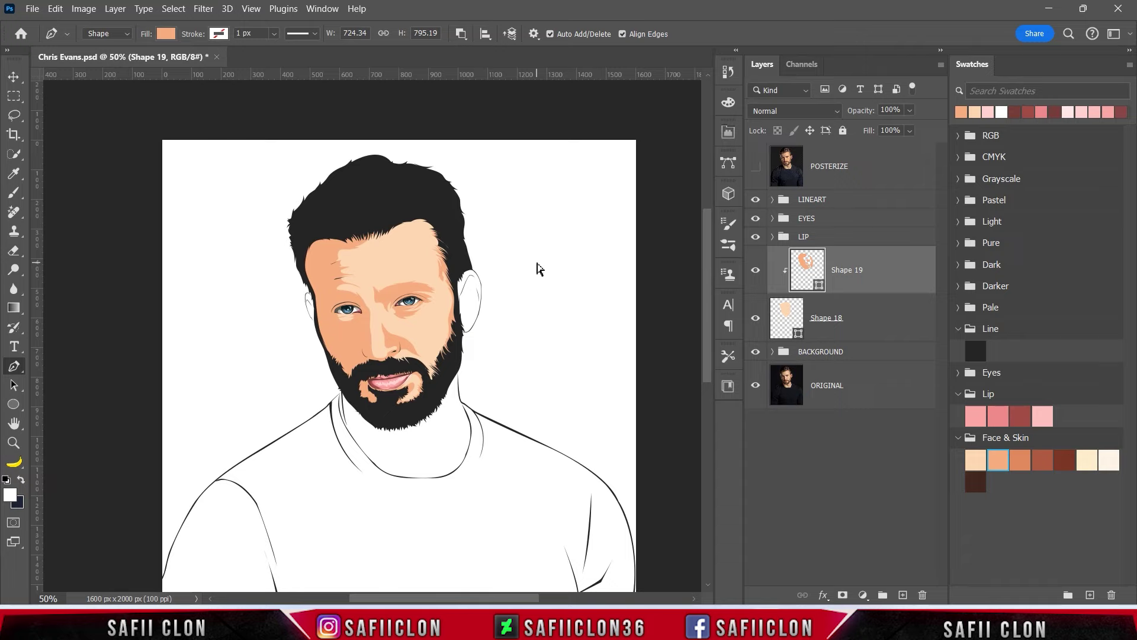
key("ctrl+plus")
key("ctrl+plus")
key("ctrl+plus")
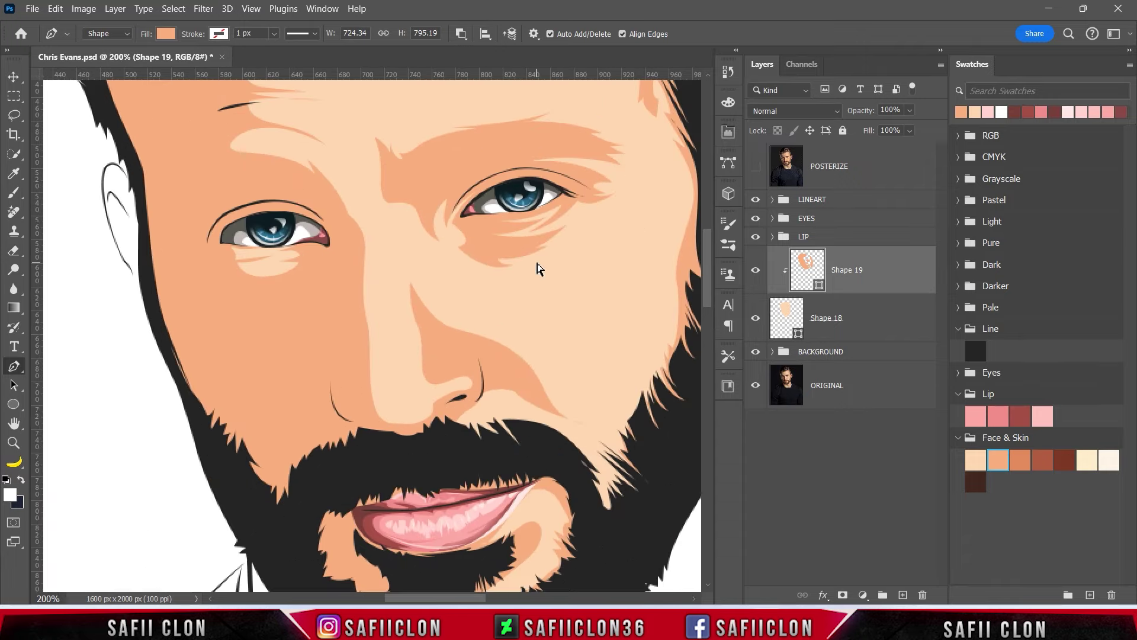
key("ctrl+h")
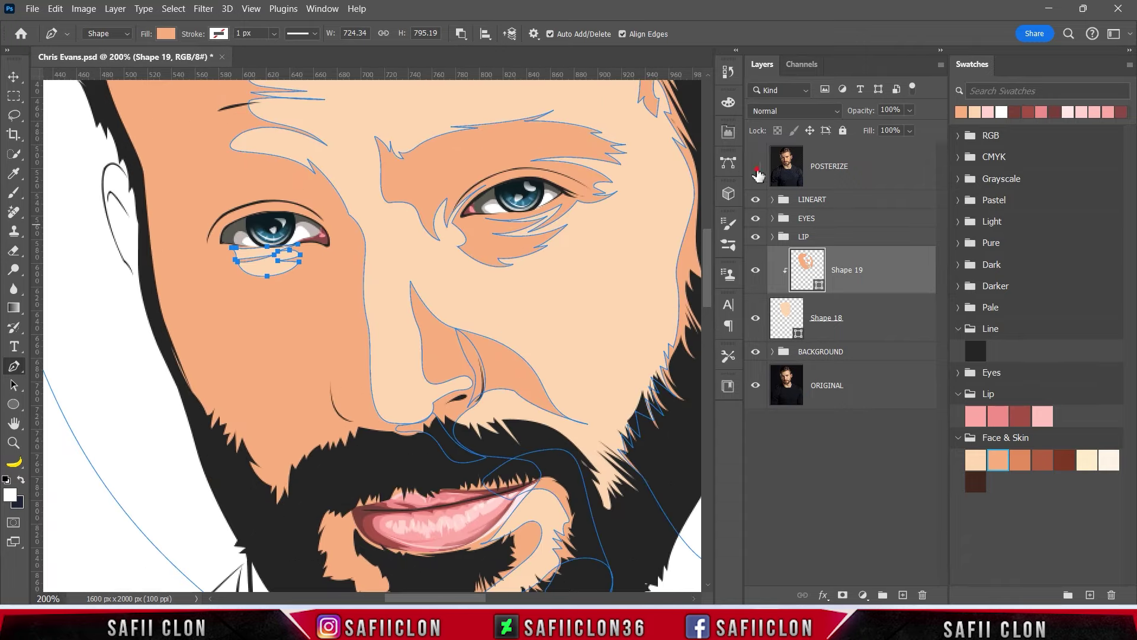
Show POSTERIZE and trace a closed shadow shape on the left cheek below the eye
left_click(756, 170)
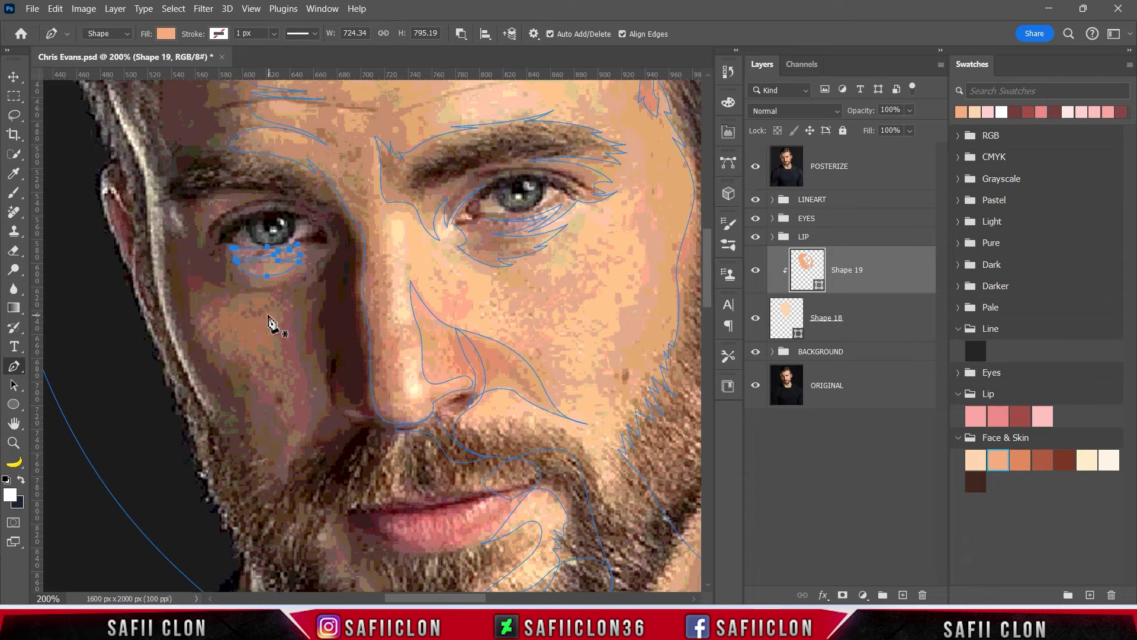
left_click(234, 300)
left_click(277, 311)
left_click(284, 363)
left_click(210, 330)
left_click(208, 311)
Add a small shadow spot beside the lower lip
left_click(211, 222)
scroll(338, 330, "up", 1)
scroll(338, 330, "down", 5)
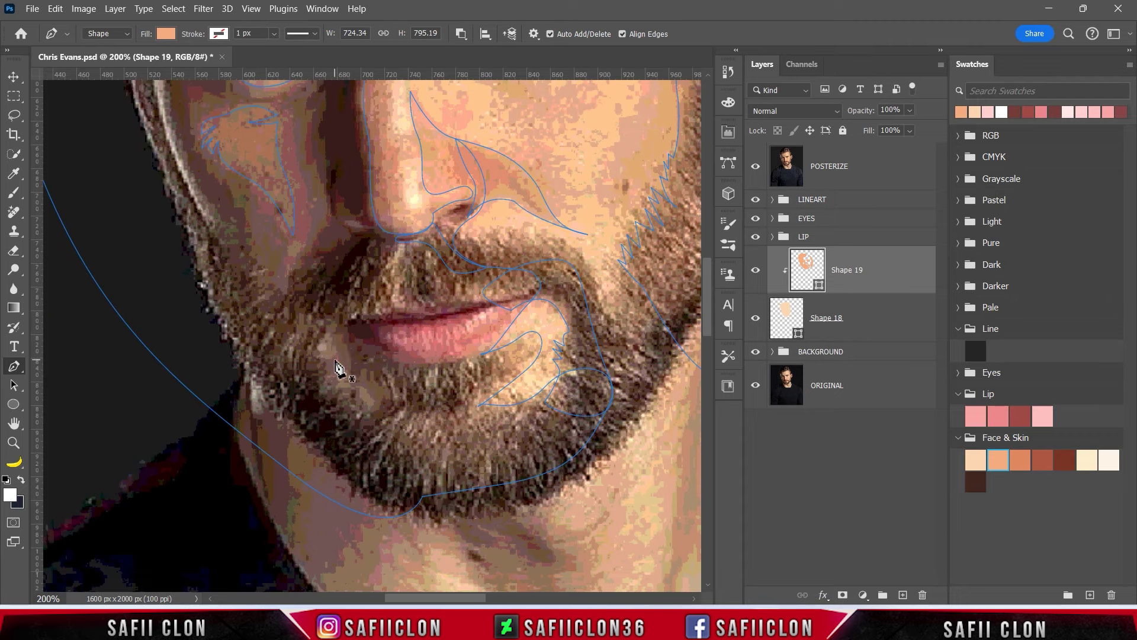
left_click_drag(325, 348, 347, 382)
left_click(328, 335)
Hide POSTERIZE and set Path Operations to New Layer
left_click(756, 166)
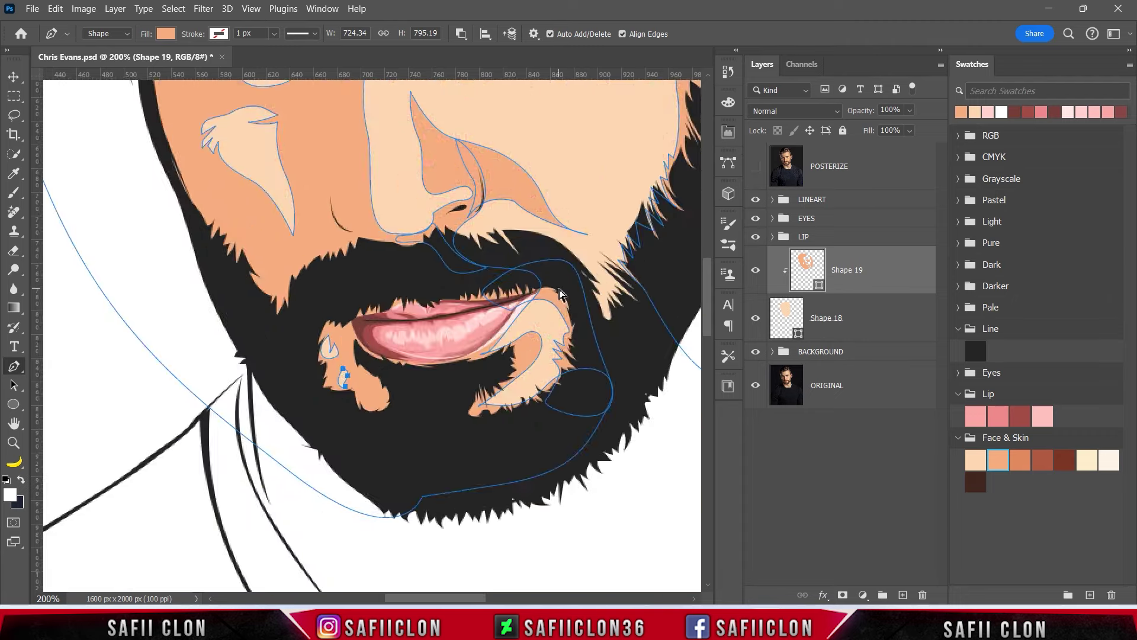
scroll(559, 292, "down", 3)
scroll(563, 373, "up", 2)
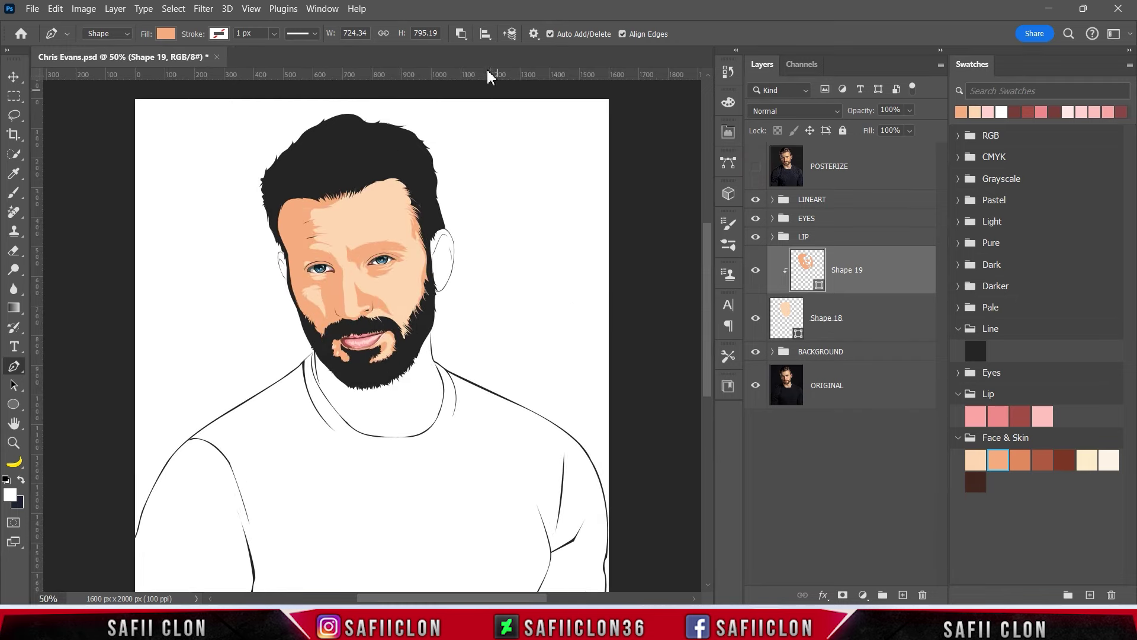
left_click(460, 41)
left_click(497, 47)
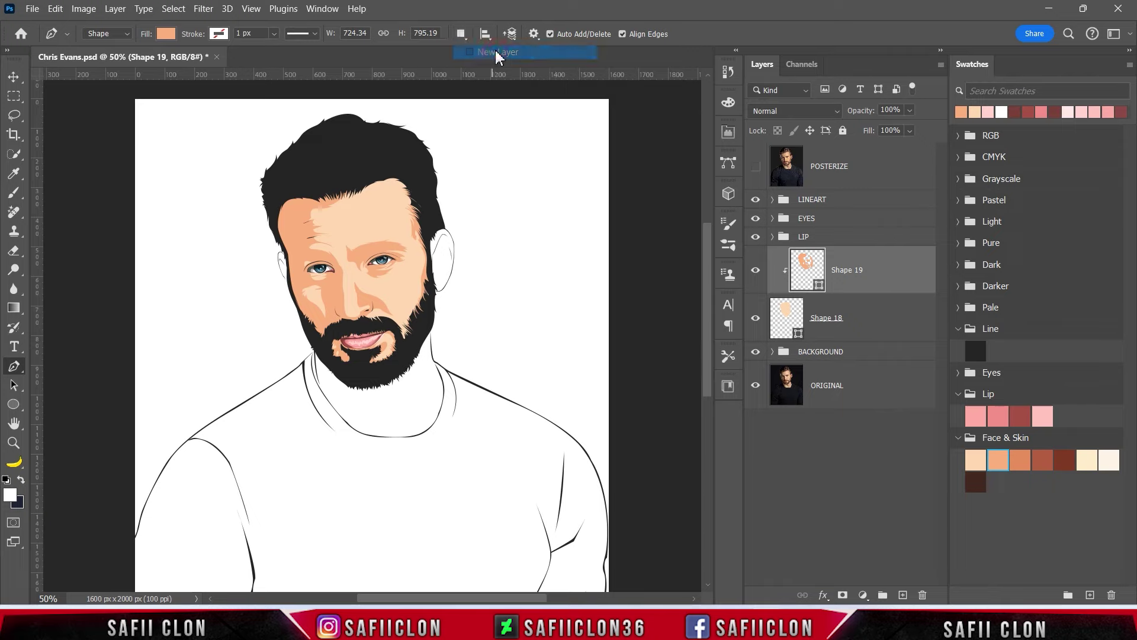
Show the posterized photo, zoom in on the face, and start Shape 20 along the forehead hairline
left_click(756, 167)
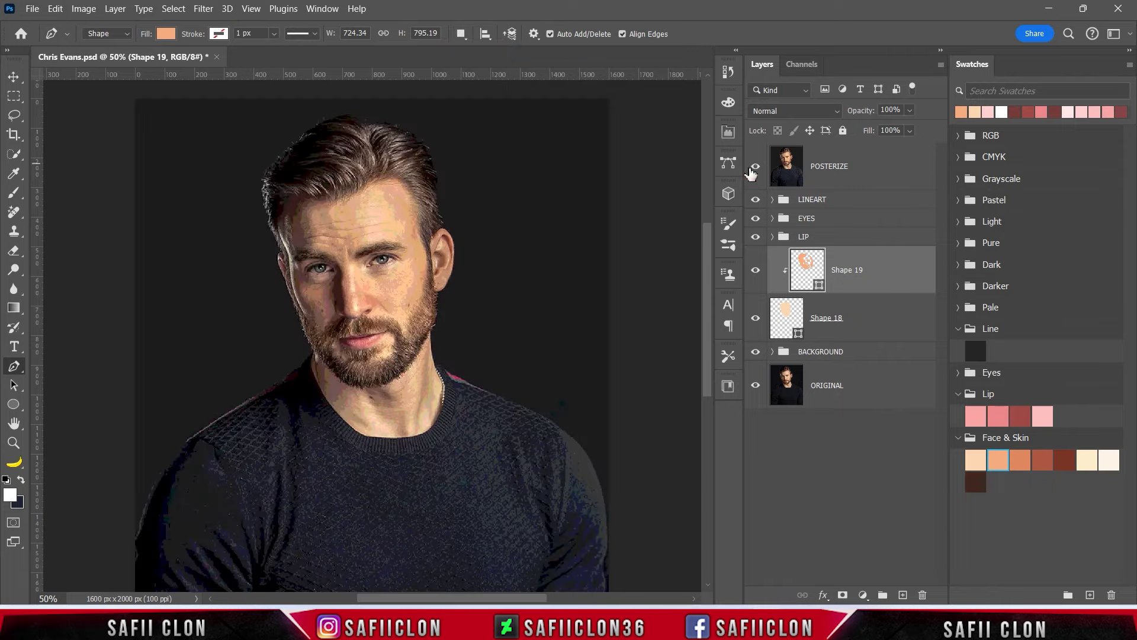
key("ctrl+plus")
key("ctrl+plus")
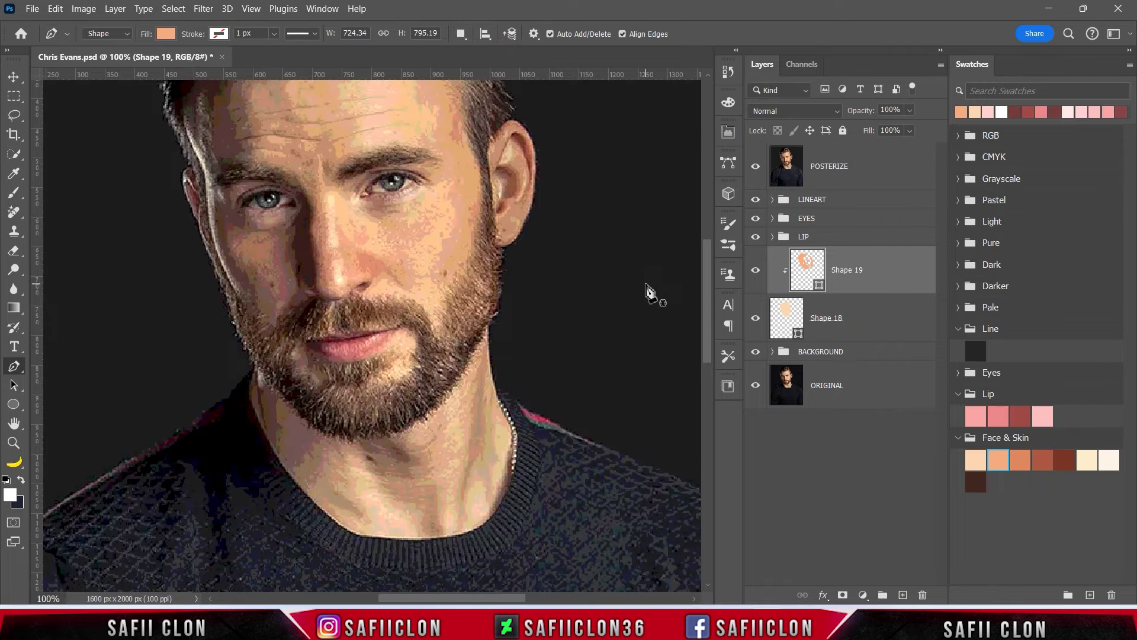
scroll(560, 355, "up", 3)
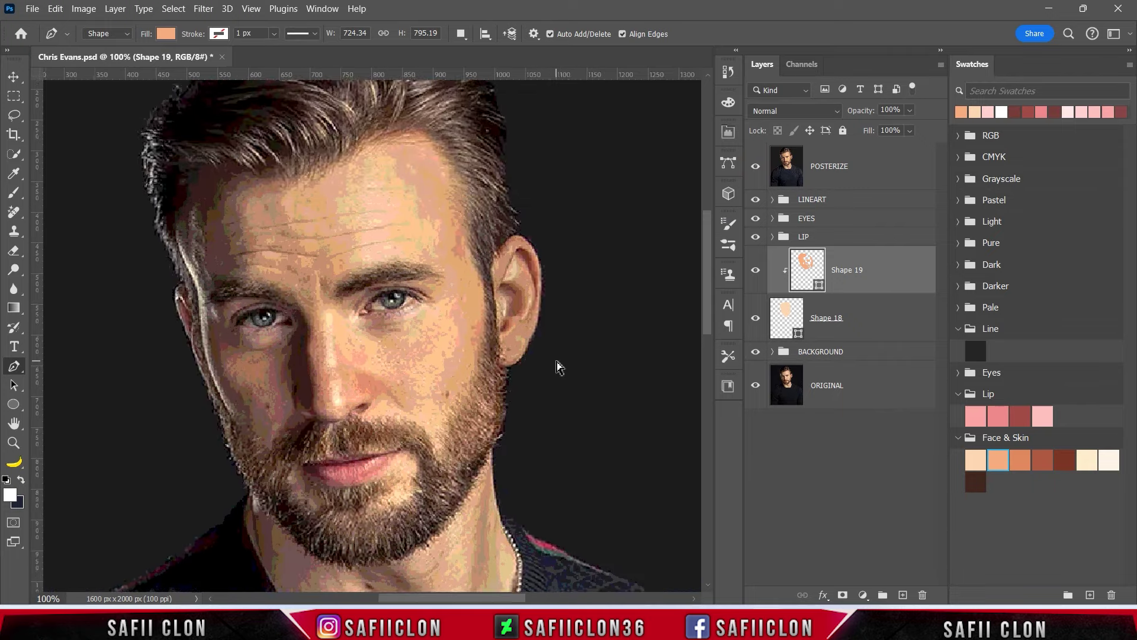
key("ctrl+plus")
scroll(523, 438, "left", 5)
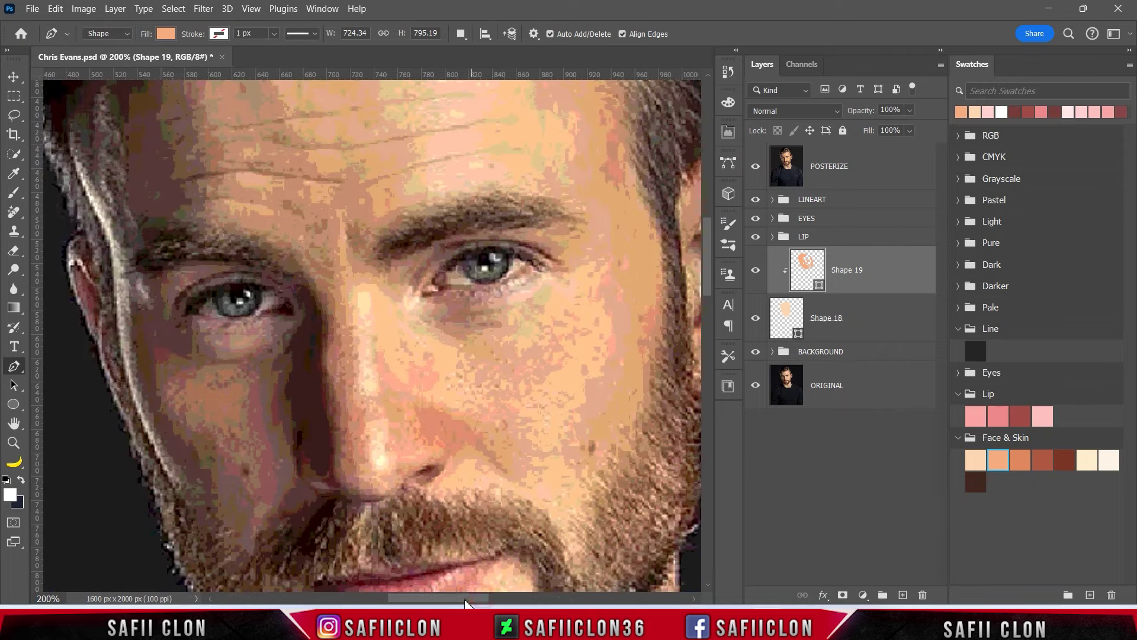
scroll(468, 453, "up", 1)
scroll(408, 423, "up", 2)
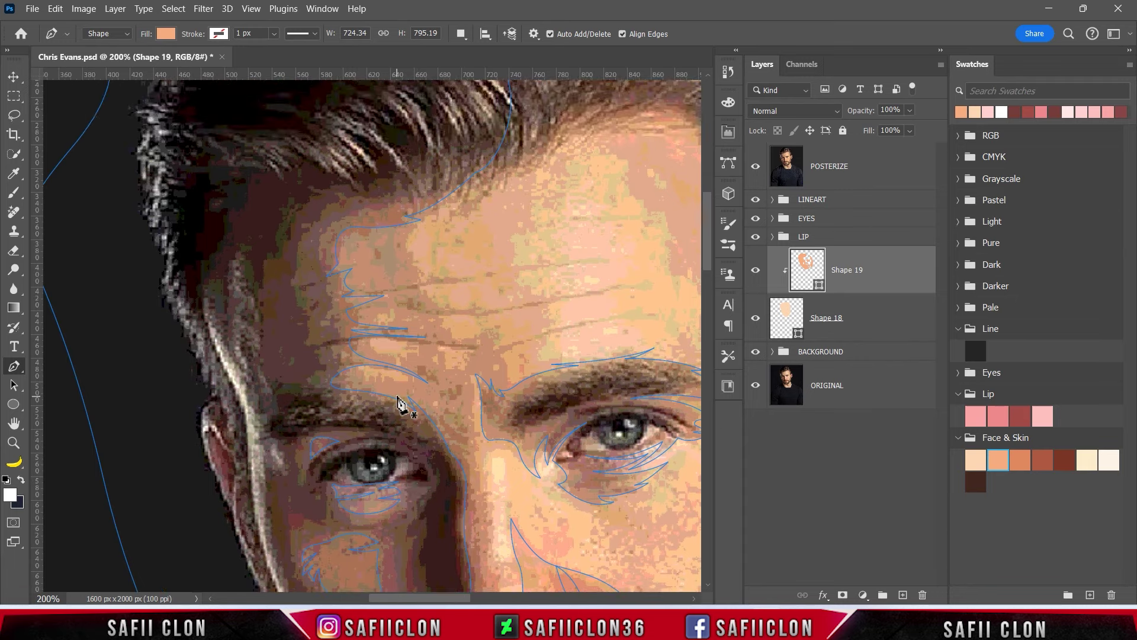
left_click(470, 160)
left_click(455, 192)
left_click(410, 196)
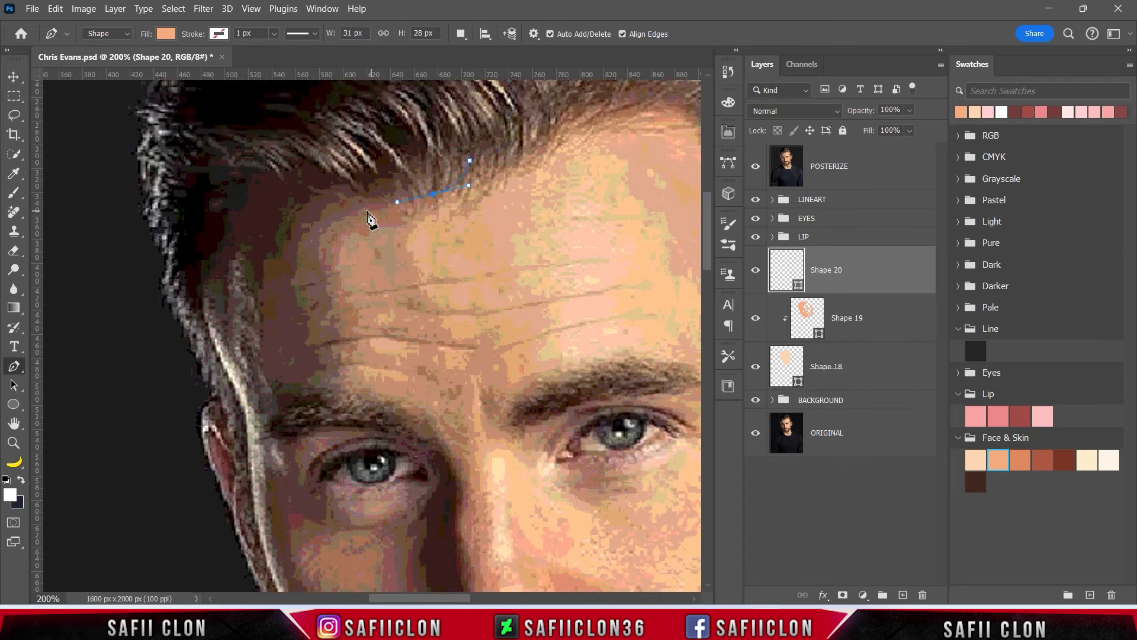
left_click_drag(325, 231, 315, 270)
Trace the path down the left temple and along the eyebrow
left_click(755, 166)
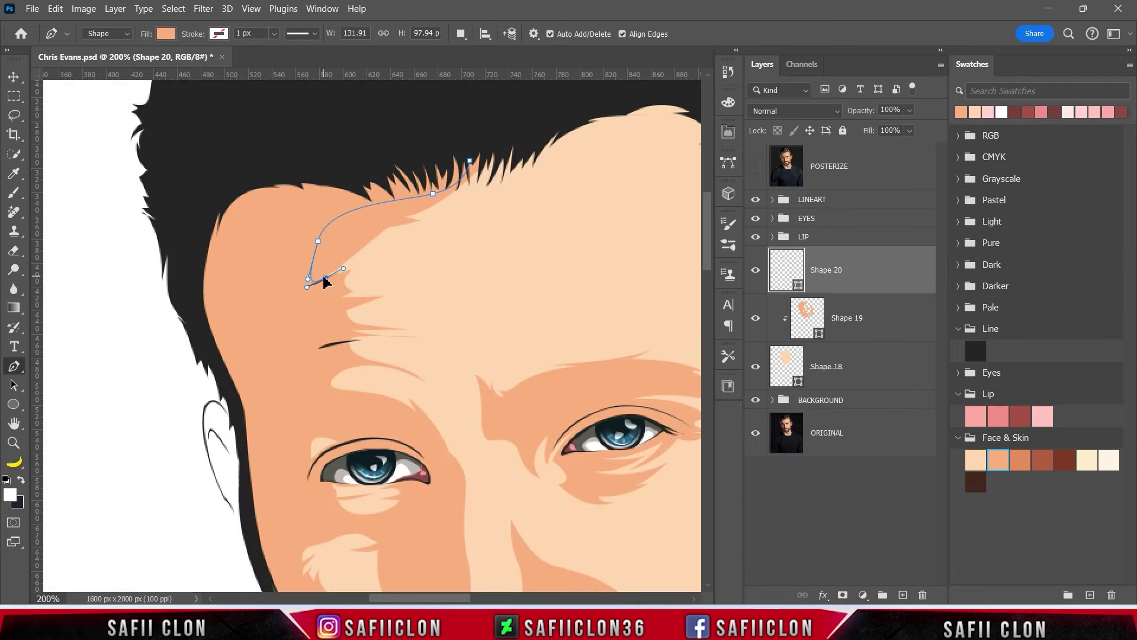
left_click_drag(324, 281, 363, 265)
left_click(755, 166)
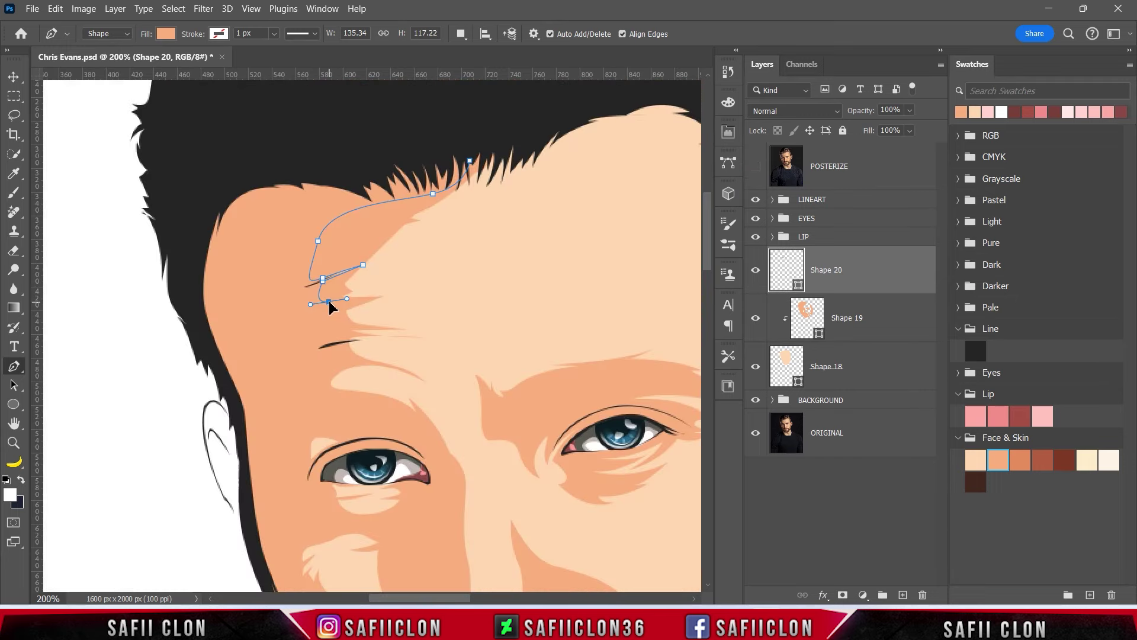
left_click_drag(348, 301, 374, 298)
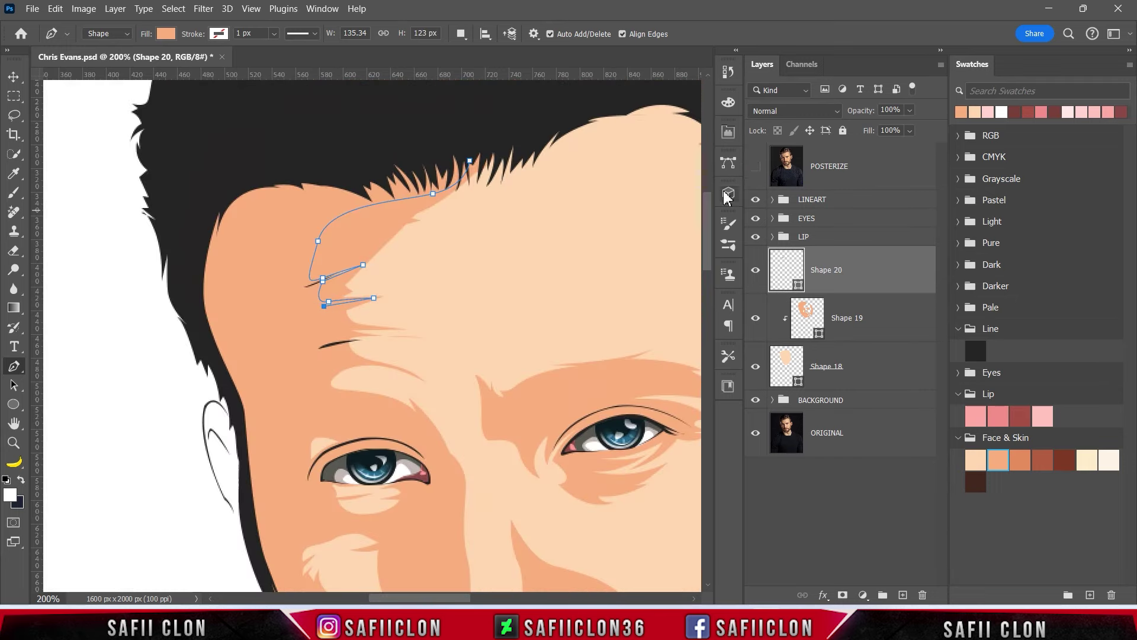
left_click(755, 166)
left_click(328, 348)
left_click_drag(339, 367, 332, 386)
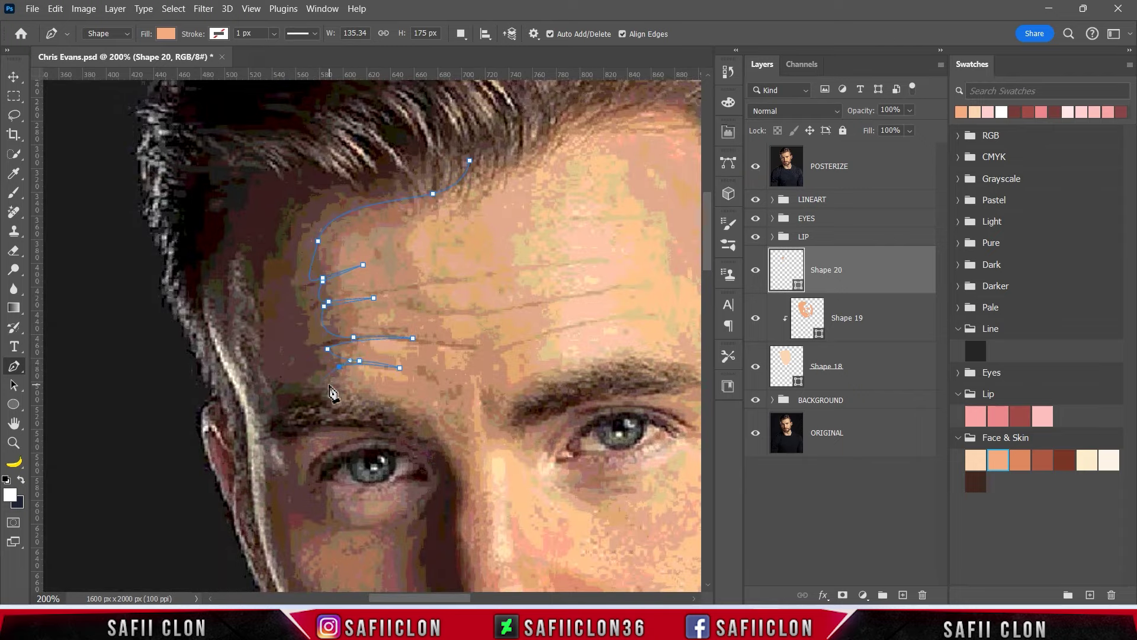
left_click(756, 166)
left_click(756, 166)
left_click_drag(417, 418, 435, 429)
scroll(450, 350, "down", 4)
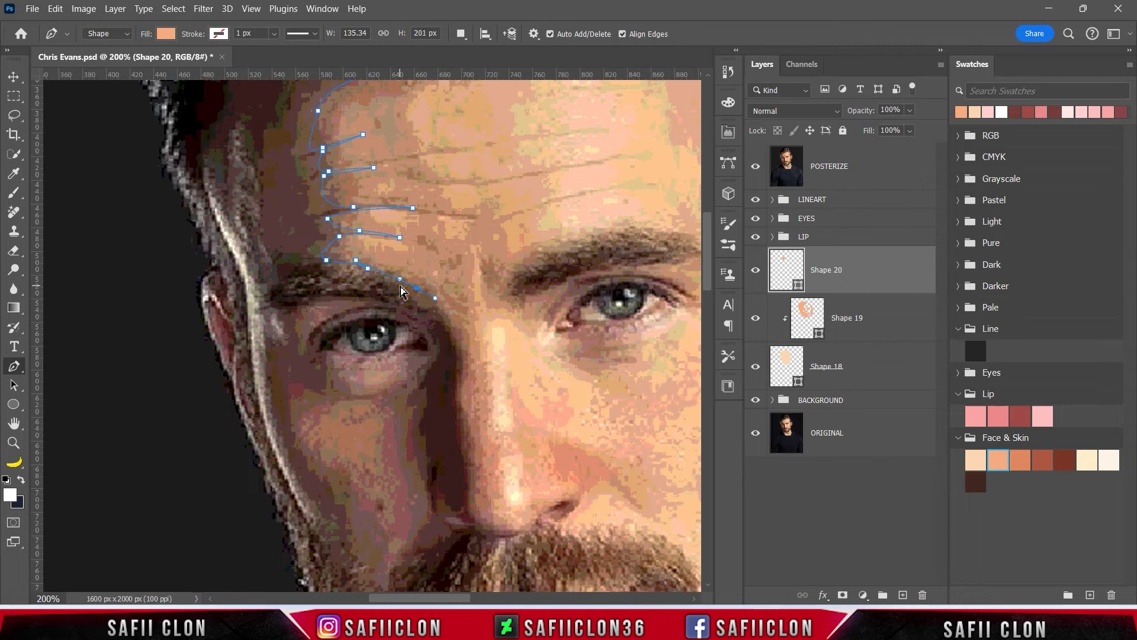
left_click_drag(434, 307, 438, 314)
left_click(453, 344)
left_click(756, 166)
left_click(756, 166)
Trace the shadow edge down the nose and under it
left_click_drag(461, 374, 460, 379)
left_click_drag(467, 445, 471, 453)
mouse_move(472, 507)
left_mouse_down()
mouse_move(465, 529)
mouse_move(529, 531)
left_mouse_up()
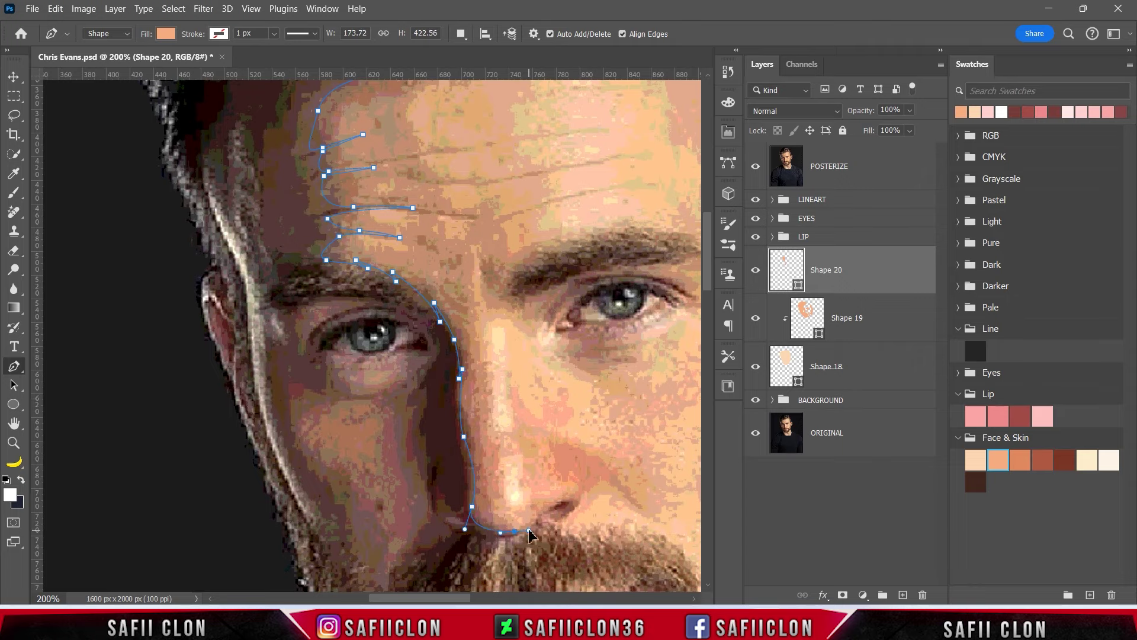
left_click(755, 166)
scroll(521, 355, "down", 3)
left_click(755, 166)
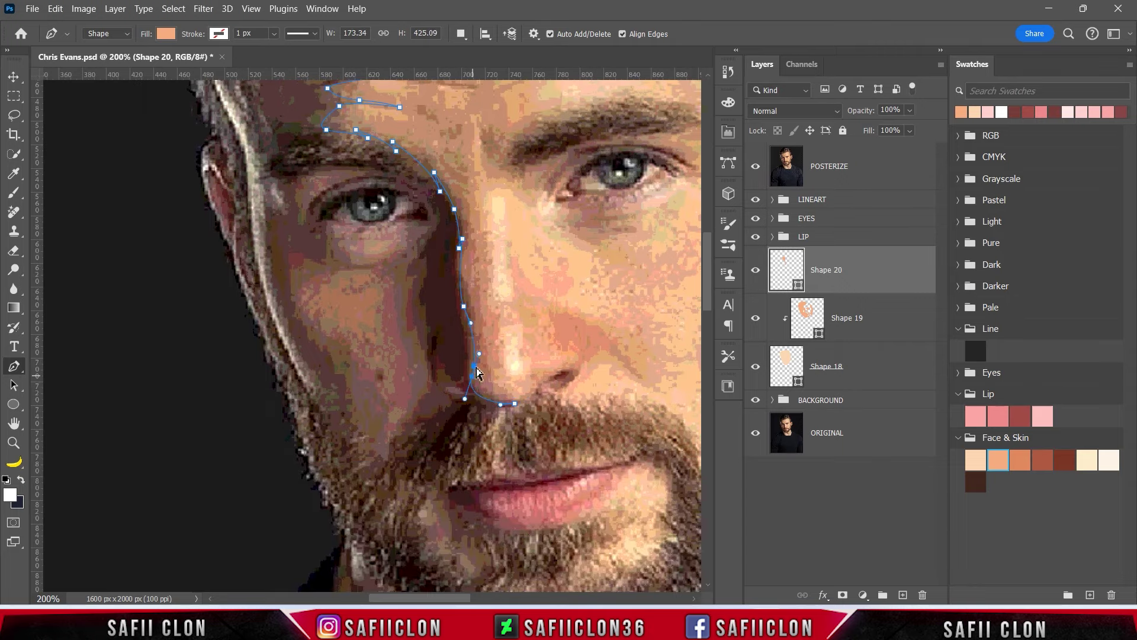
left_click_drag(474, 368, 467, 377)
scroll(538, 405, "down", 1)
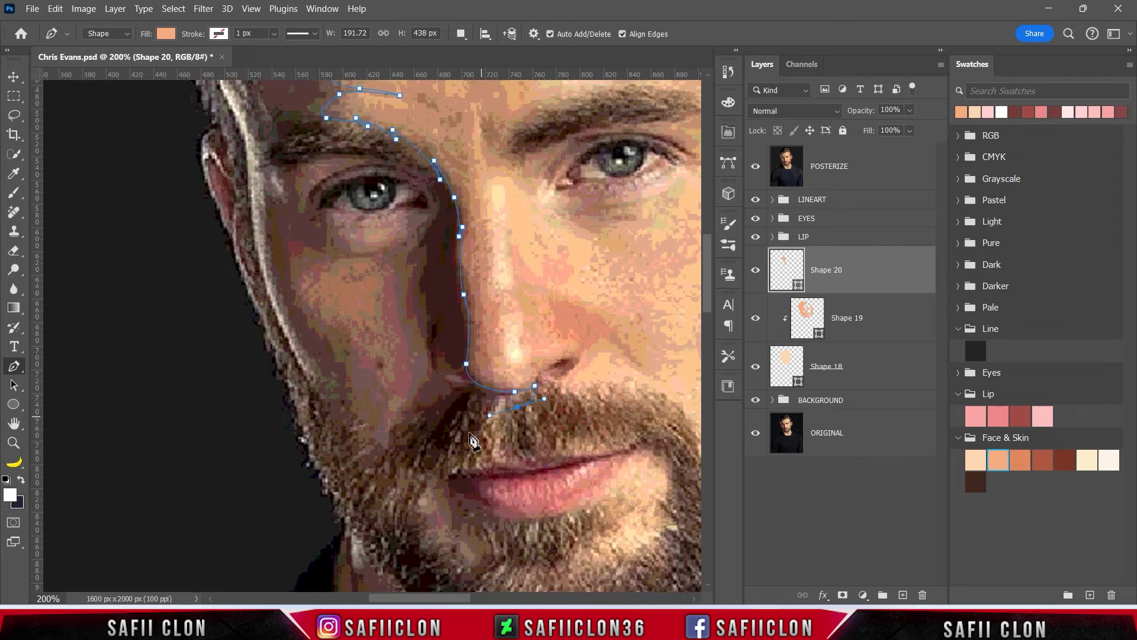
scroll(419, 469, "down", 1)
Trace the jawline and back of the head, closing Shape 20 at its starting point
left_click(756, 166)
left_click(410, 433)
left_click_drag(349, 478, 308, 460)
left_click_drag(229, 419, 193, 366)
key("ctrl+minus")
key("ctrl+minus")
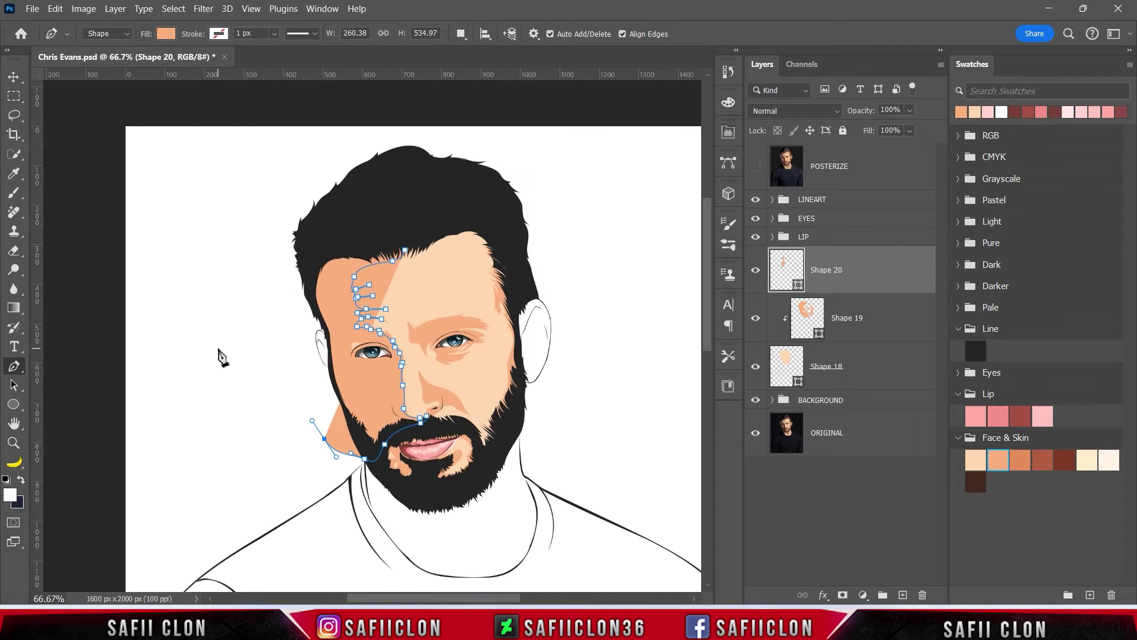
left_click_drag(280, 280, 290, 243)
left_click(343, 208)
left_click(383, 220)
left_click(405, 250)
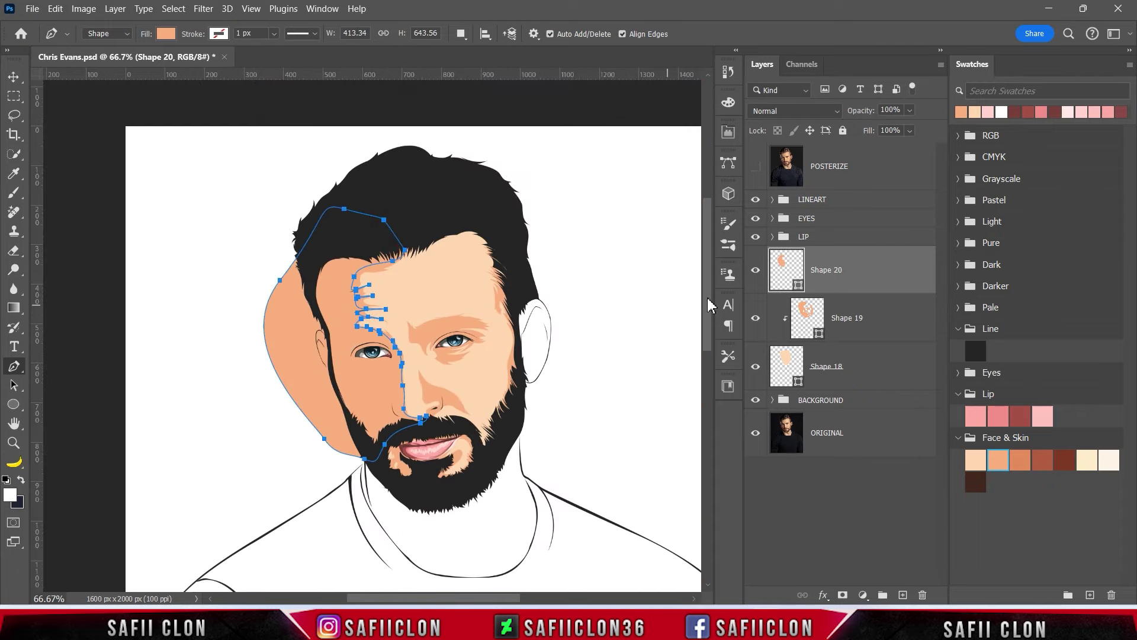
right_click(869, 268)
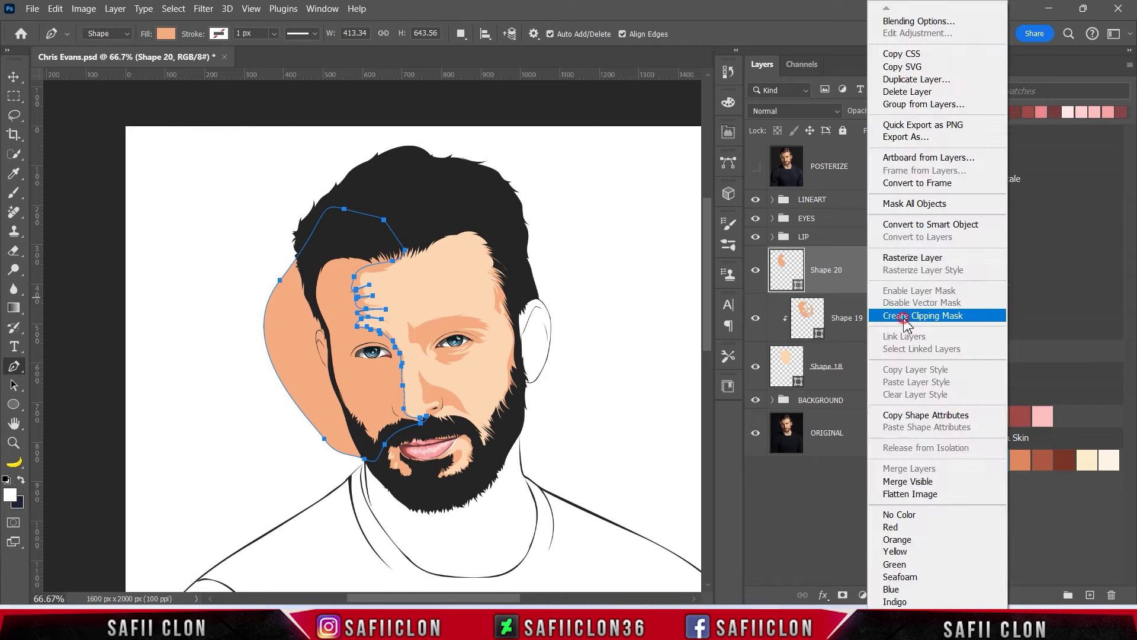
Clip Shape 20 to the face below, fill it with df875f, and set Combine Shapes
left_click(905, 316)
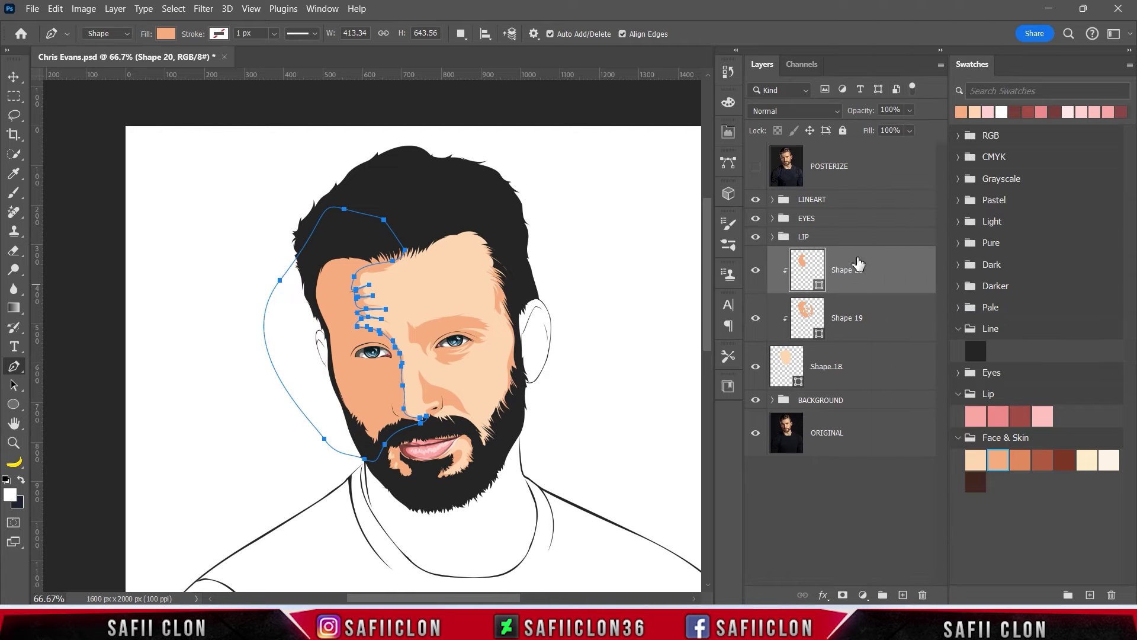
double_click(821, 288)
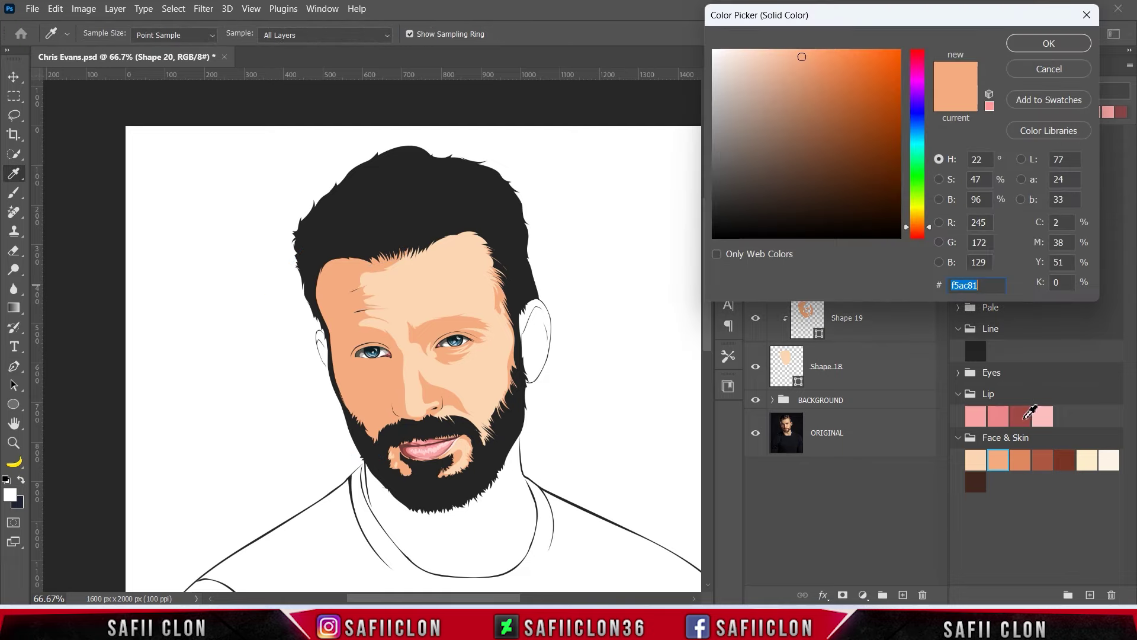
left_click(1023, 458)
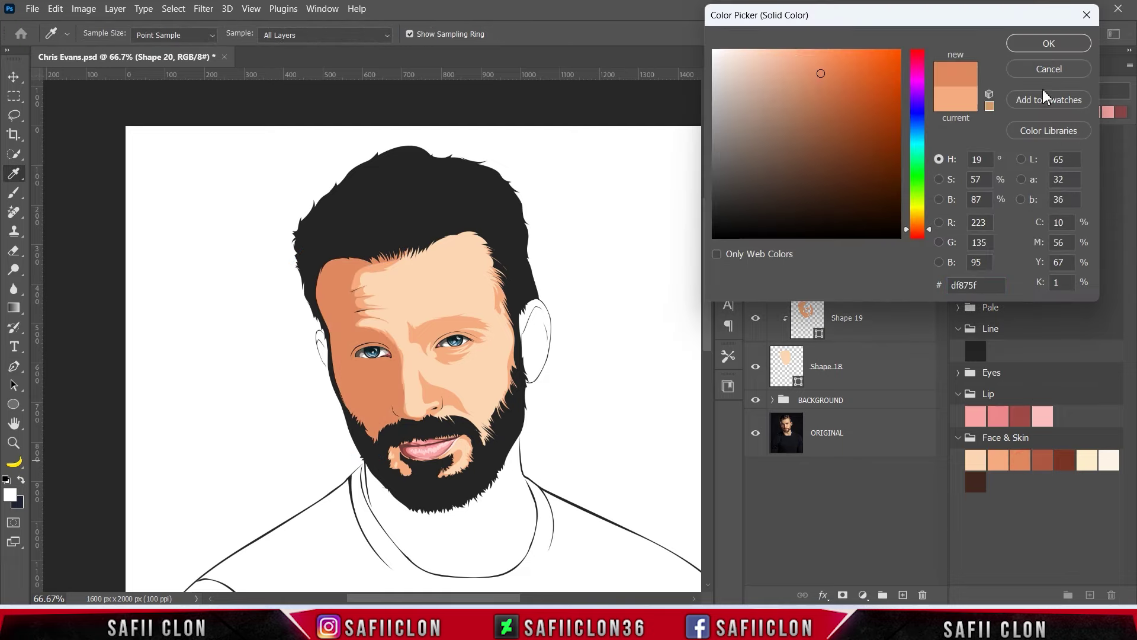
left_click(1049, 43)
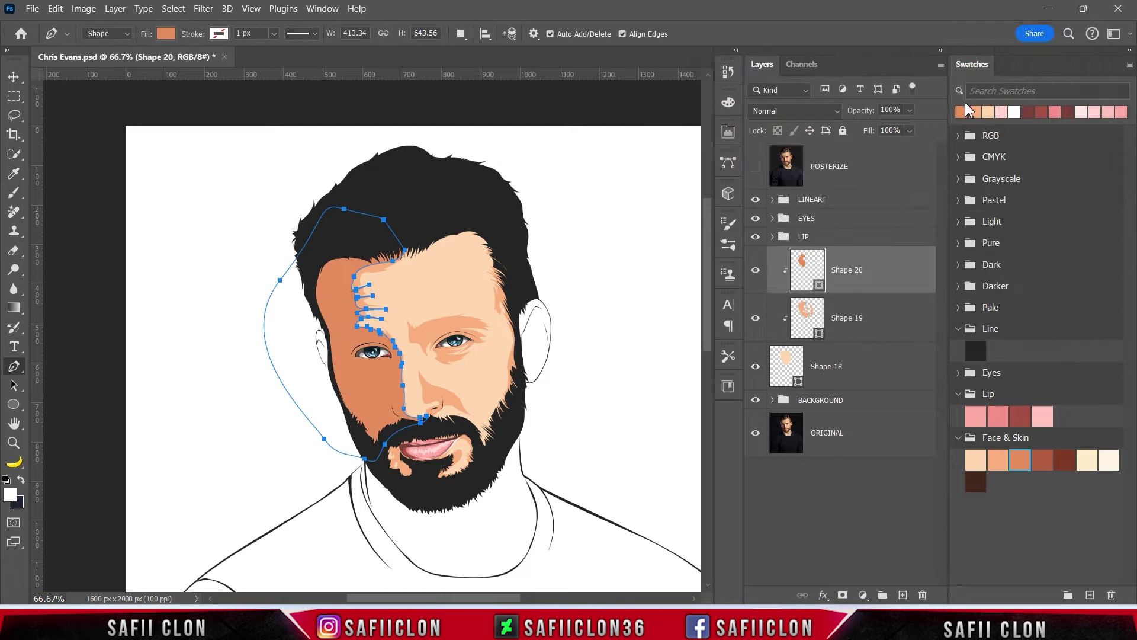
left_click(461, 36)
Zoom in on the face and finish the open path end at the nostril
left_click(506, 67)
left_click(756, 167)
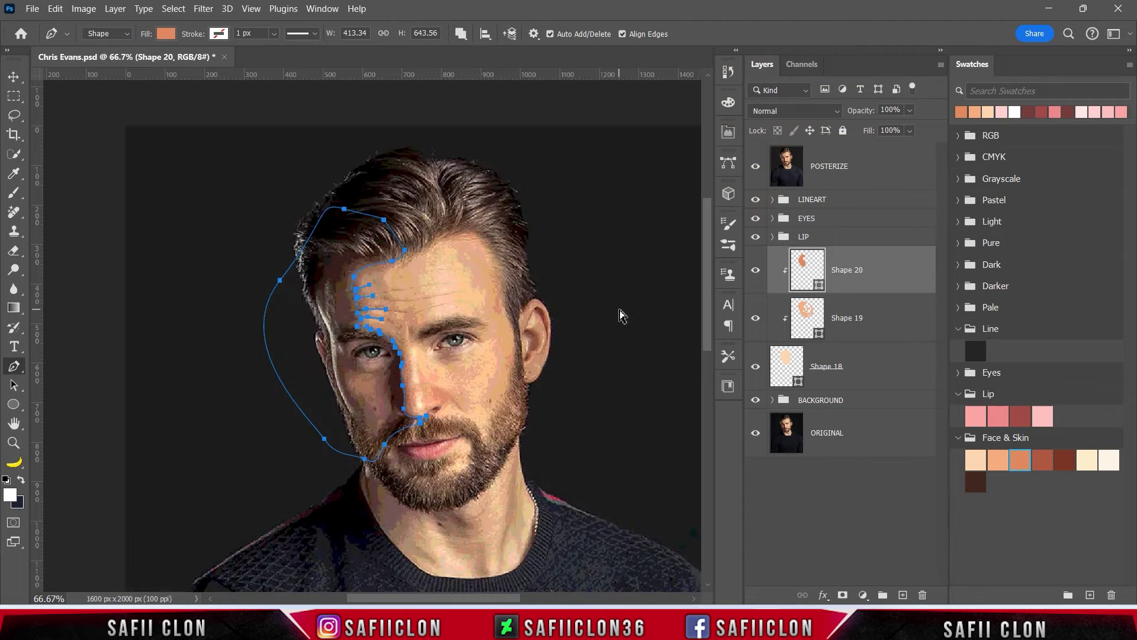
key("ctrl+plus")
key("ctrl+plus")
scroll(510, 373, "down", 2)
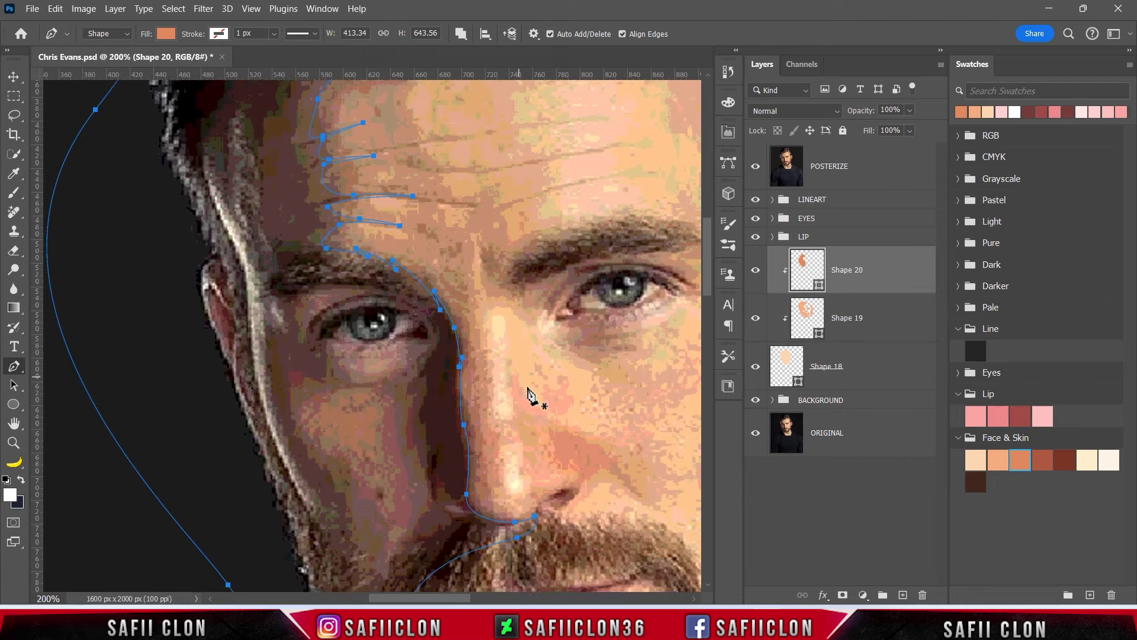
scroll(524, 390, "down", 5)
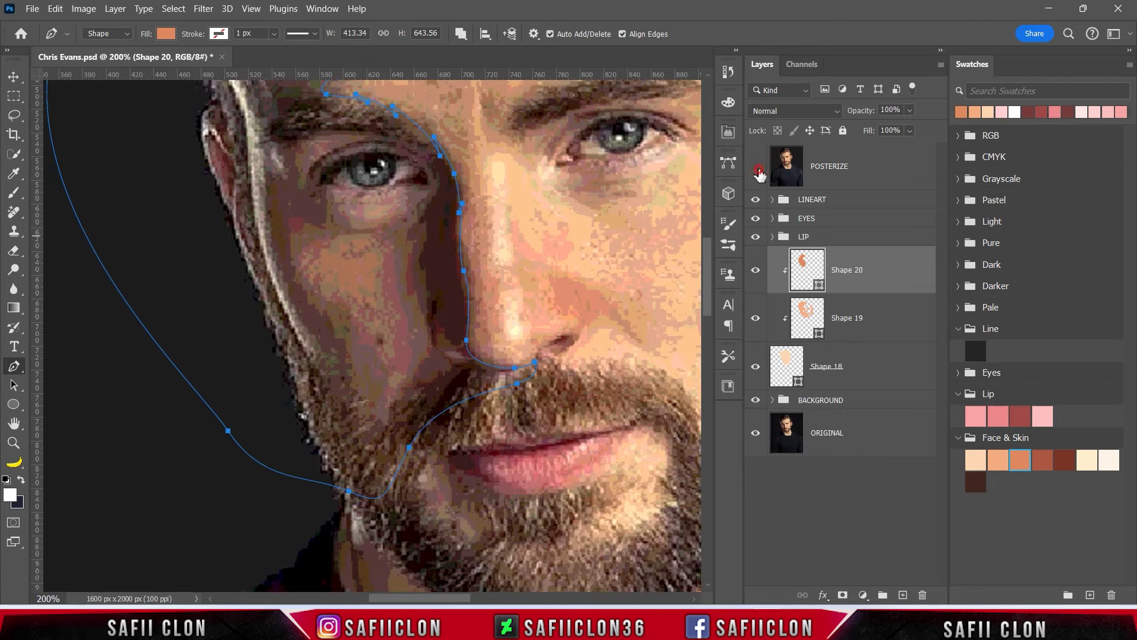
left_click(756, 167)
left_click(521, 368)
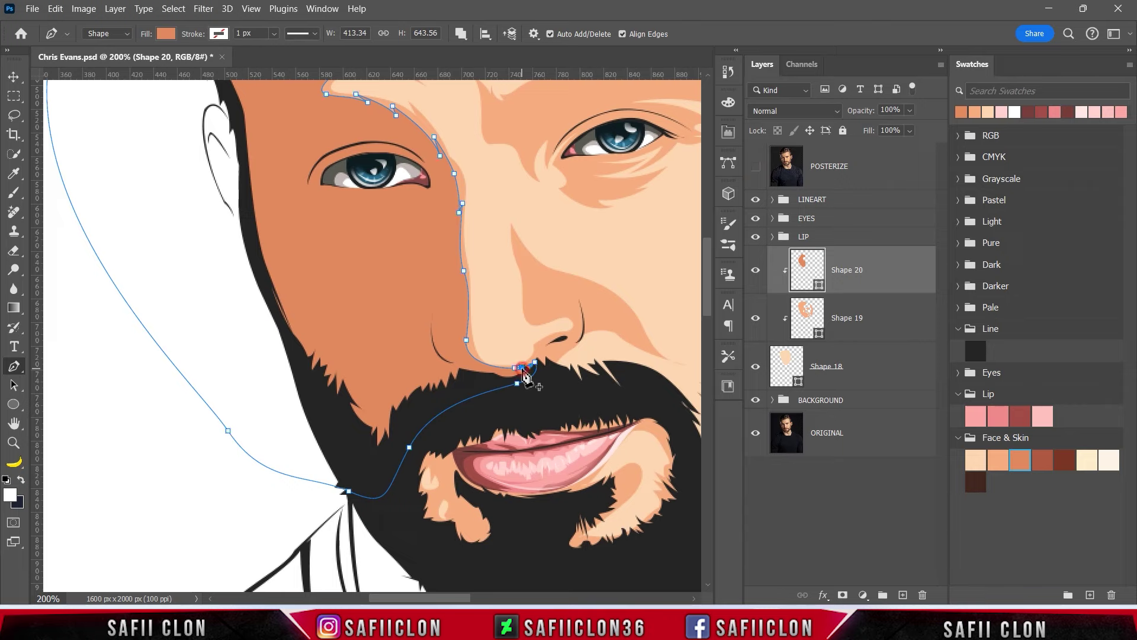
left_click_drag(522, 370, 517, 373)
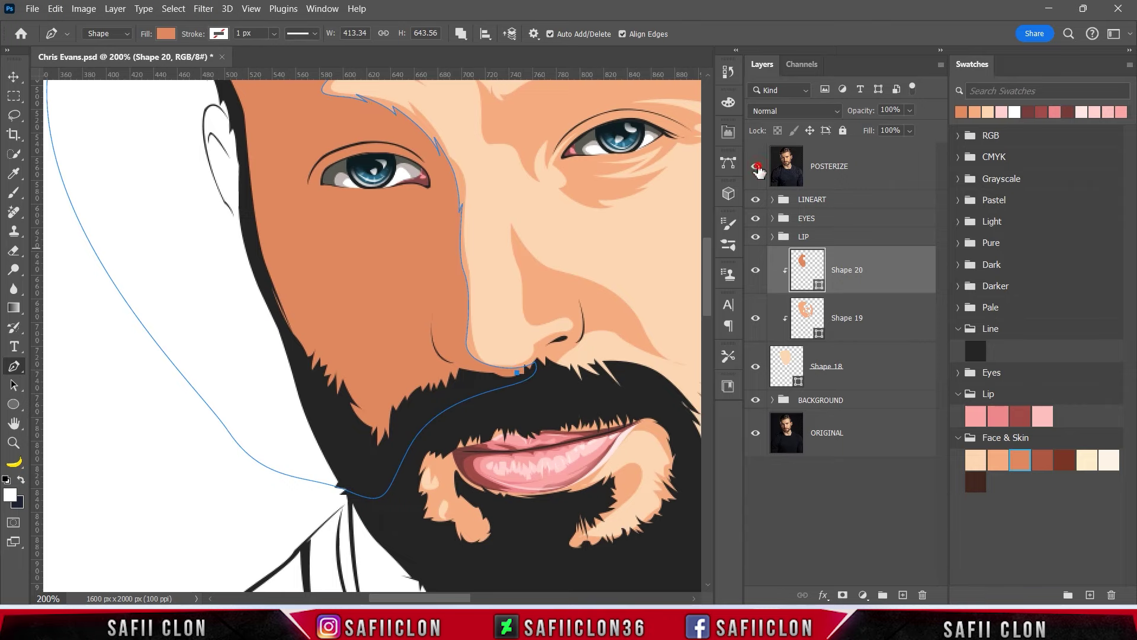
Trace and close a shadow shape around the nostril
left_click(756, 167)
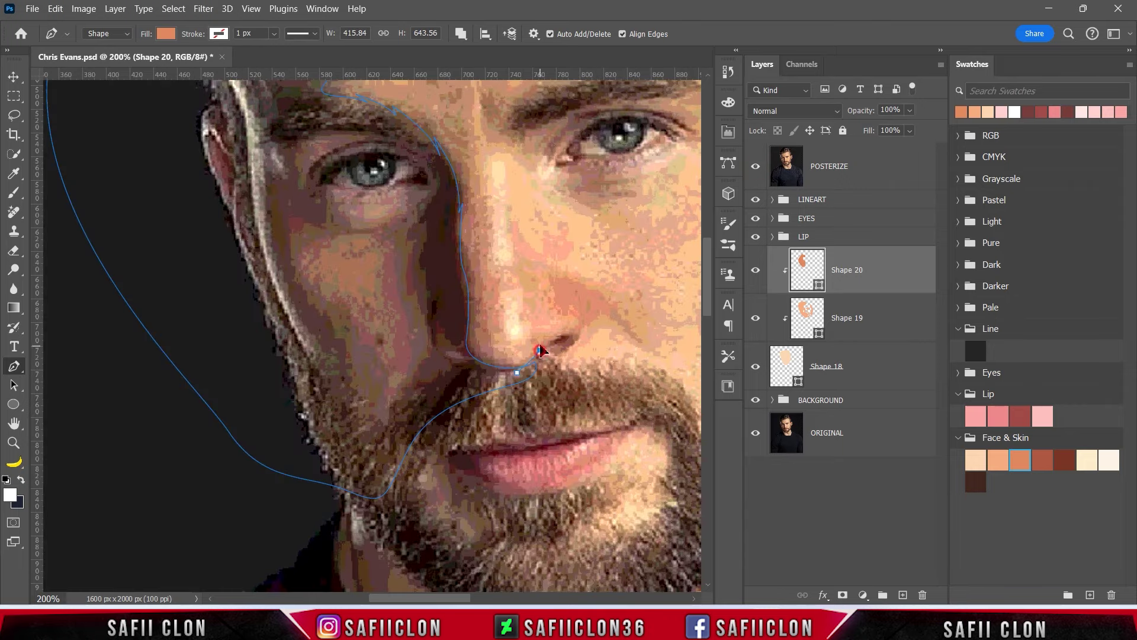
left_click(756, 168)
left_click(567, 334)
left_click(756, 167)
left_click(575, 300)
left_click(580, 341)
left_click(561, 358)
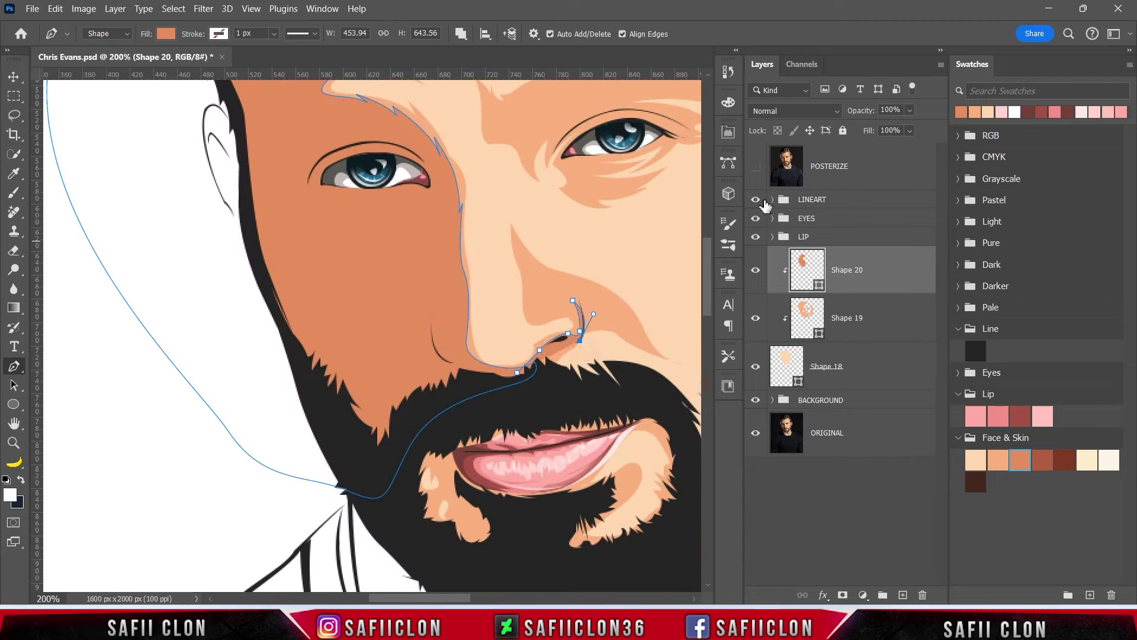
left_click(755, 167)
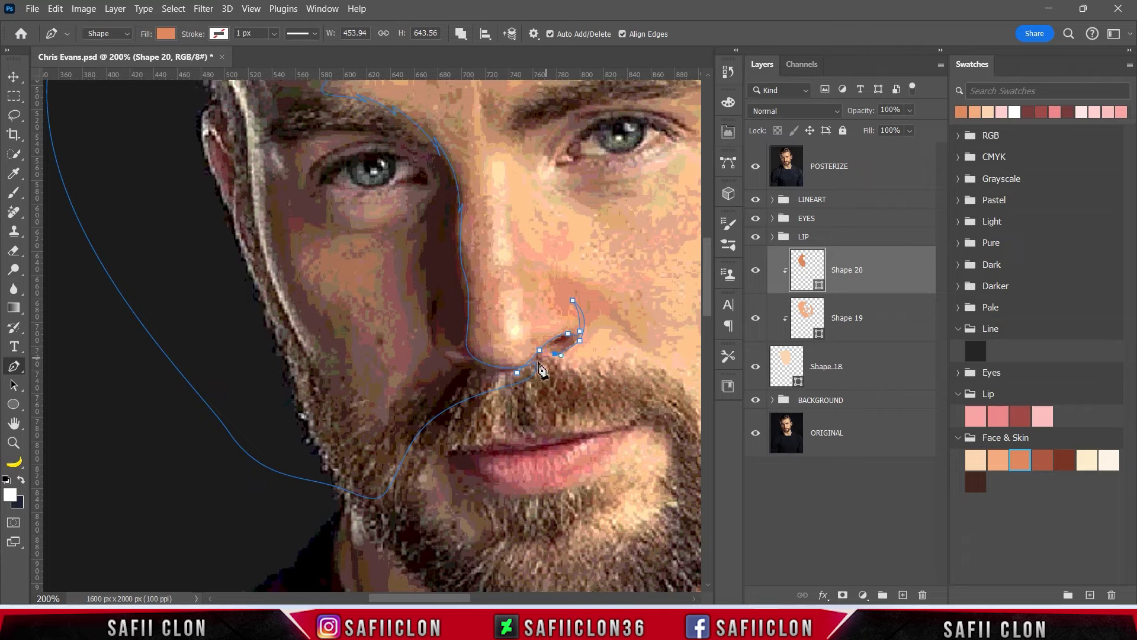
left_click(518, 372)
left_click(756, 167)
scroll(377, 336, "down", 2)
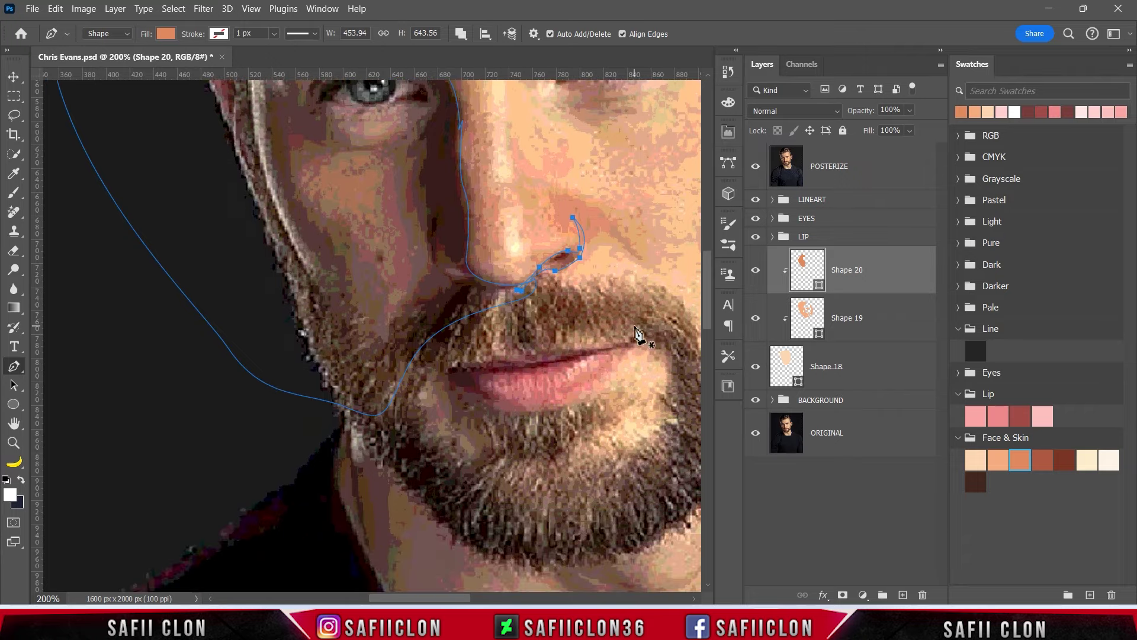
Trace the shadow below the lower lip down toward the chin and lip corner
left_click(756, 167)
left_click(518, 353)
left_click_drag(484, 398, 521, 388)
left_click(463, 410)
left_click(511, 422)
left_click(492, 438)
left_click(478, 456)
left_click(550, 433)
left_click(567, 413)
left_click(570, 389)
left_click_drag(550, 343, 541, 333)
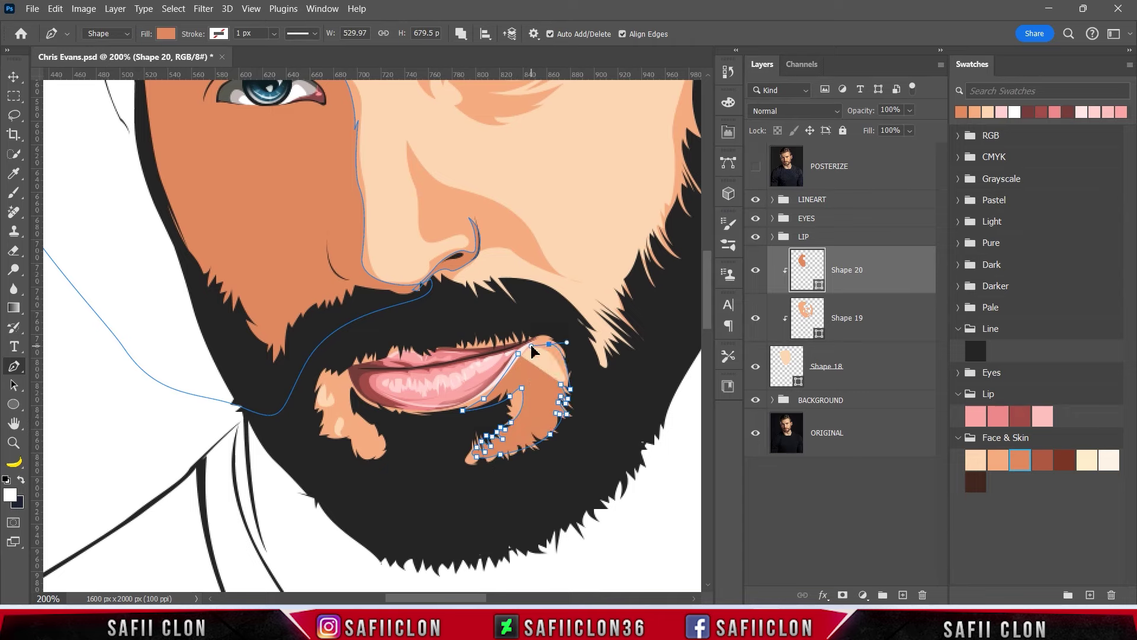
Extend the under-lip shadow around the beard patch and close it
left_click(592, 346)
left_click(498, 494)
left_click(363, 483)
left_click(312, 378)
left_click(389, 328)
left_click(485, 317)
scroll(507, 357, "up", 3)
left_click(755, 166)
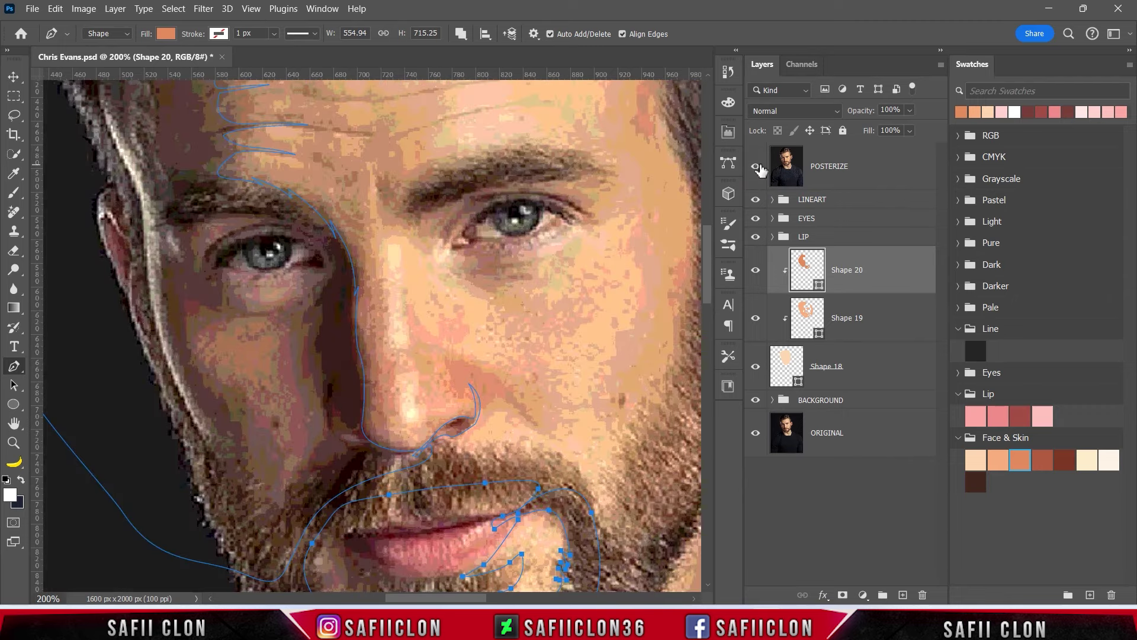
Trace the shadow along the right eyebrow to its outer end
left_click(755, 166)
left_click_drag(420, 210, 439, 218)
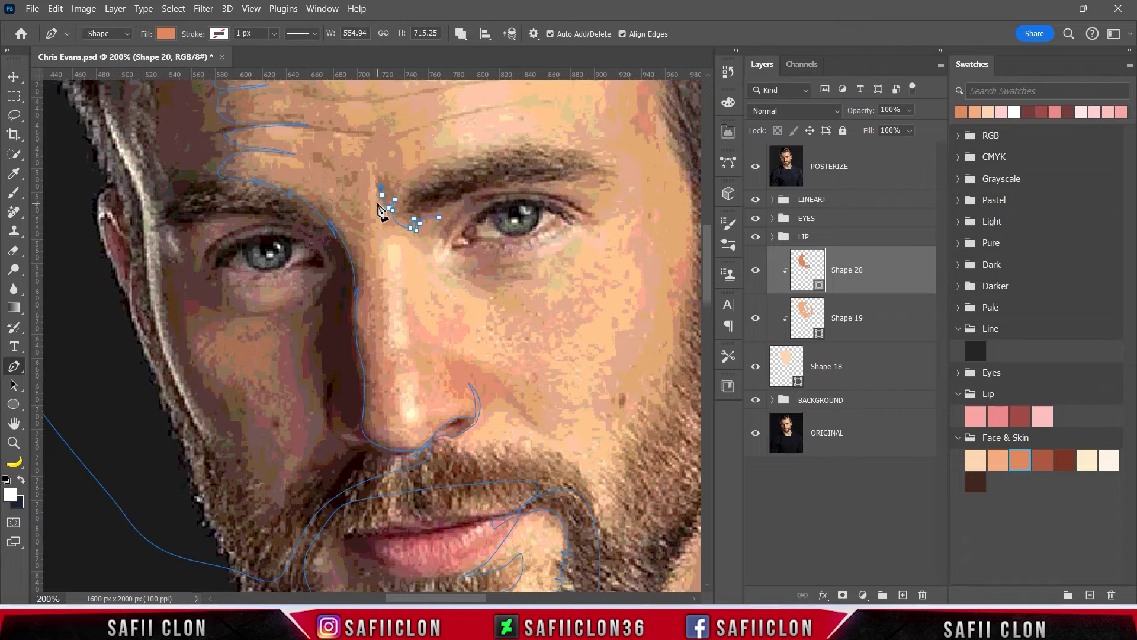
mouse_move(381, 200)
left_mouse_down()
mouse_move(386, 209)
mouse_move(379, 183)
left_mouse_up()
left_click(748, 170)
left_click(405, 195)
left_click(756, 166)
left_click(756, 166)
left_click(434, 172)
left_click_drag(474, 153, 498, 157)
left_click_drag(570, 152, 637, 183)
left_click(755, 166)
left_click(755, 166)
Trace the upper eyelid shadow around the outer eye corner
left_click(755, 166)
left_click(756, 166)
left_click(498, 189)
left_click(755, 166)
mouse_move(578, 200)
left_mouse_down()
mouse_move(598, 217)
mouse_move(529, 202)
mouse_move(593, 223)
left_mouse_up()
left_click(755, 166)
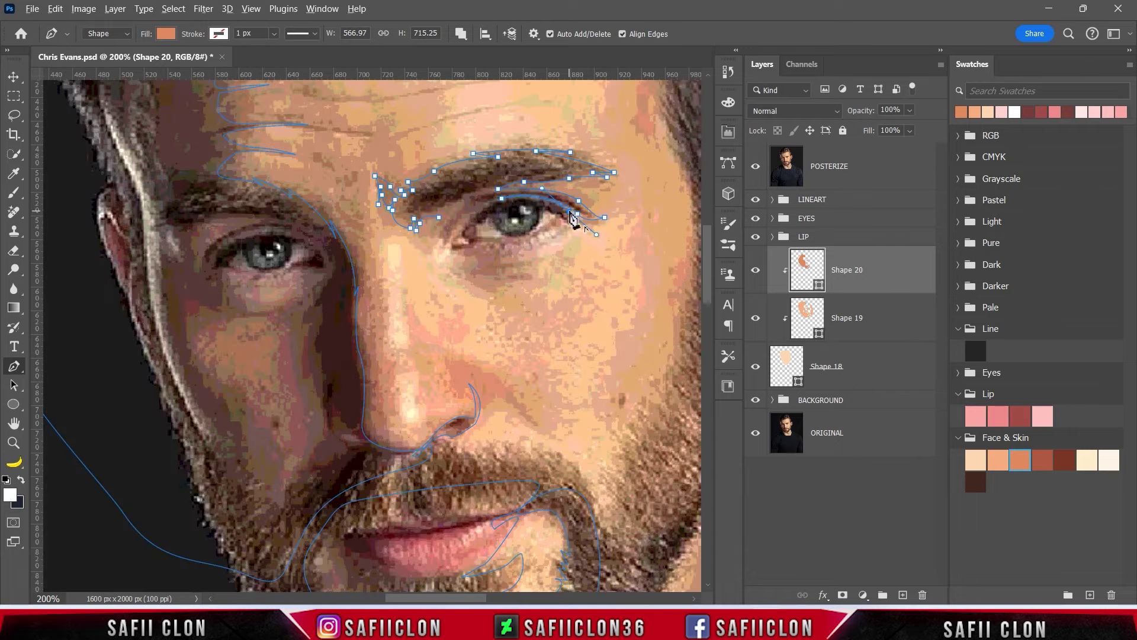
left_click(755, 166)
left_click(755, 166)
left_click(755, 166)
left_click_drag(542, 247, 538, 260)
left_click(756, 166)
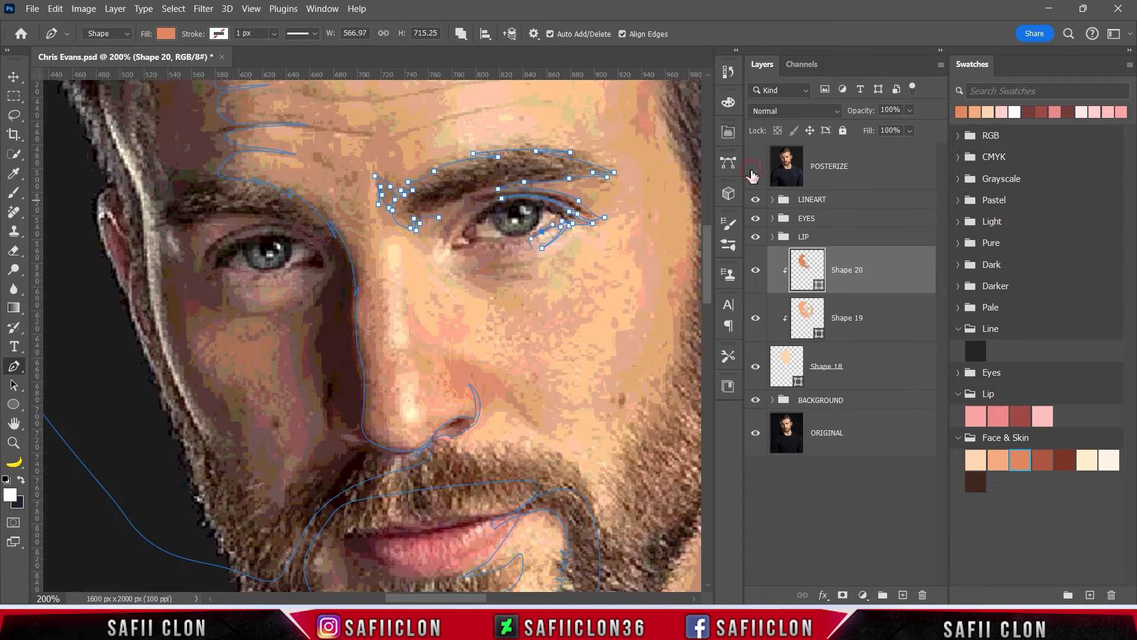
Trace the lower eyelid and under-eye shadow to the inner corner and finish the path
left_click(755, 168)
left_click_drag(501, 238, 513, 239)
left_click(755, 168)
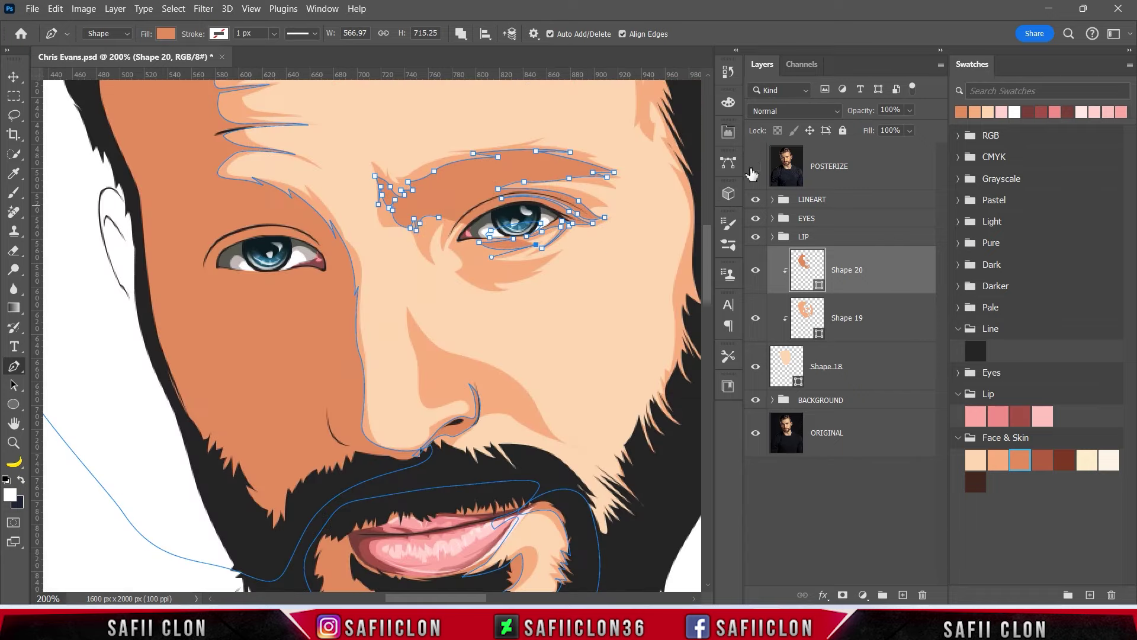
mouse_move(493, 256)
left_mouse_down()
mouse_move(440, 272)
mouse_move(463, 252)
left_mouse_up()
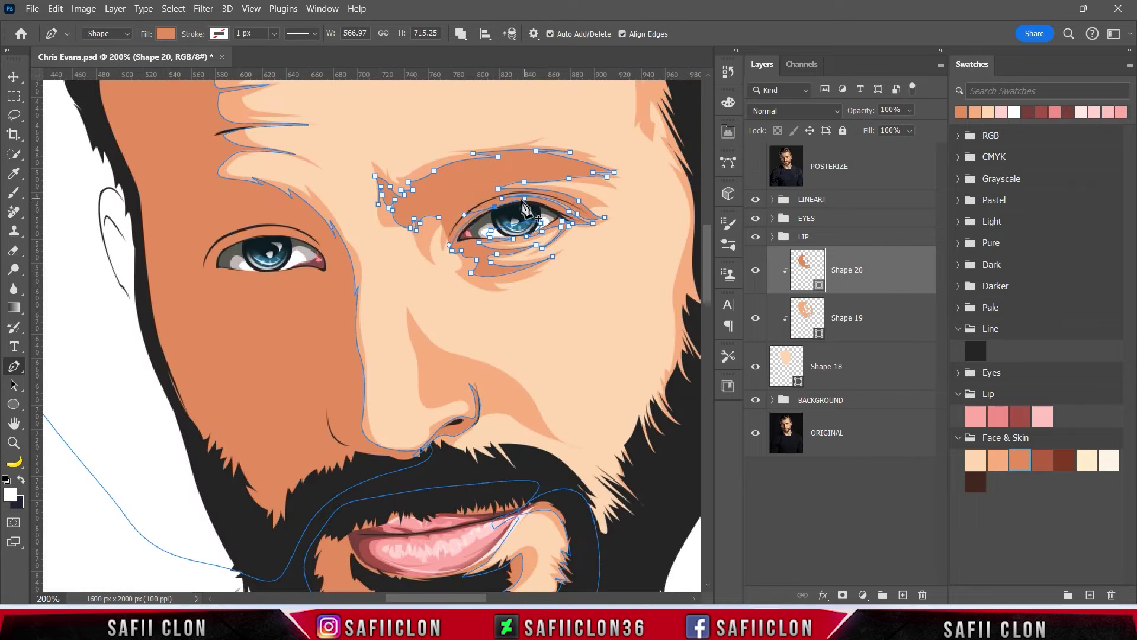
left_click_drag(446, 245, 467, 202)
key("ctrl+comma")
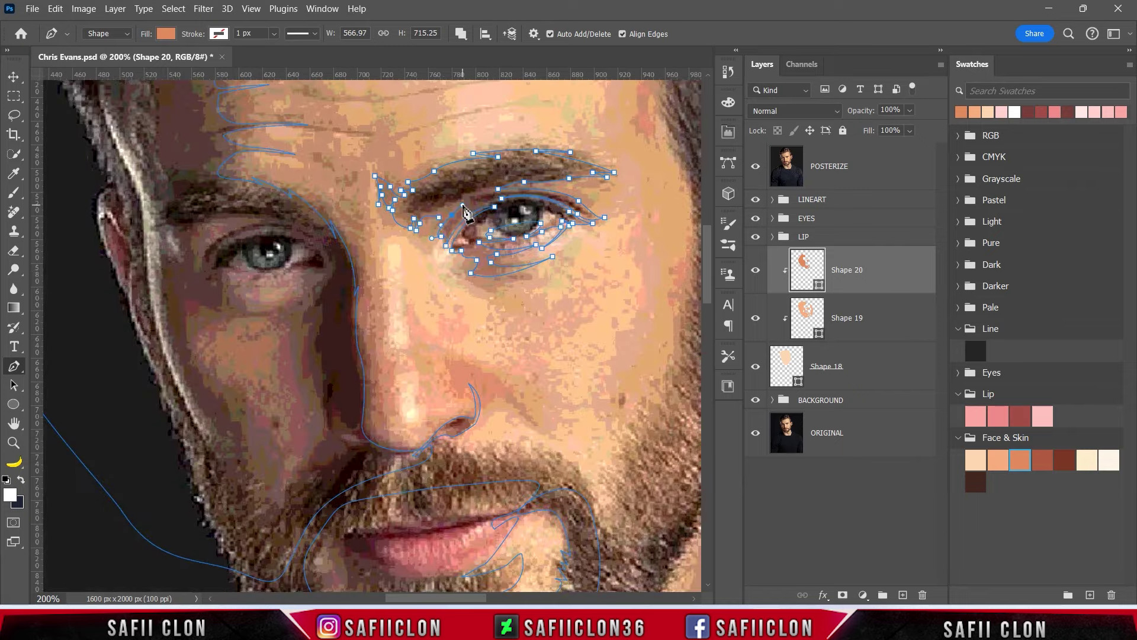
left_click(756, 167)
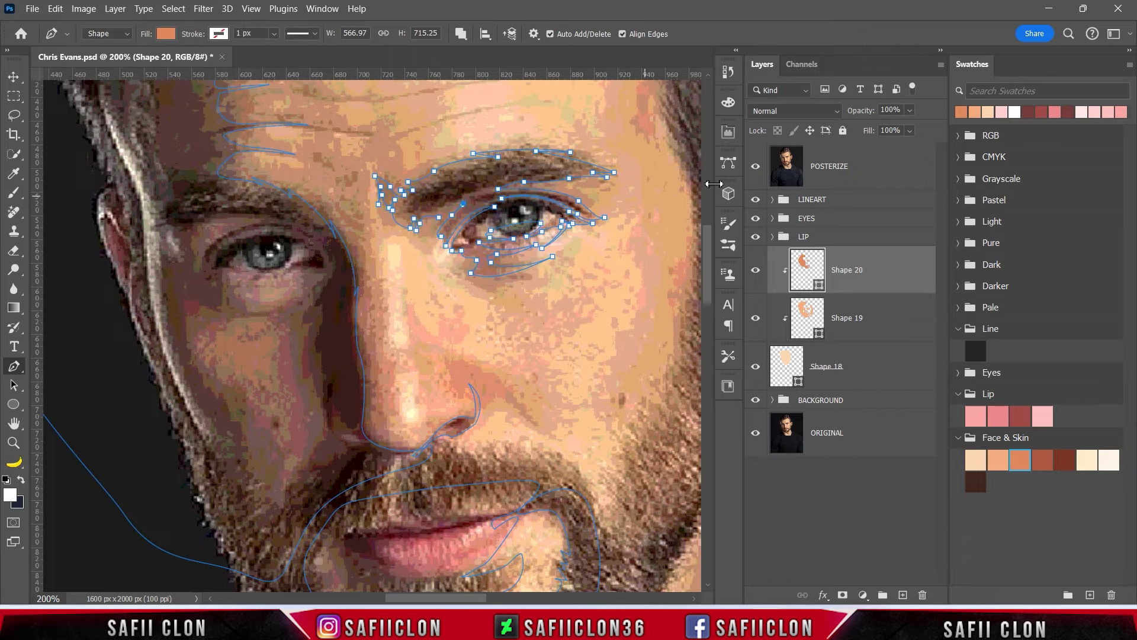
key("ctrl+comma")
left_click_drag(430, 259, 463, 203)
key("Return")
scroll(631, 255, "down", 3)
Save the portrait and compare the shaded face against the posterized photo
scroll(630, 255, "down", 2)
scroll(631, 254, "up", 2)
key("ctrl+s")
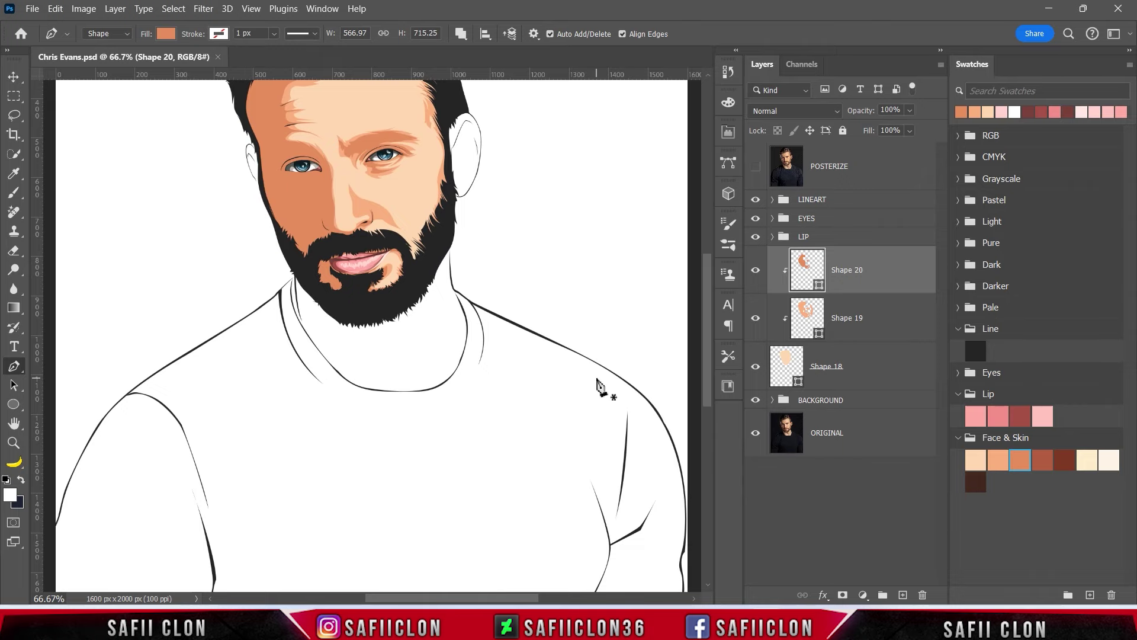
scroll(599, 389, "up", 3)
scroll(599, 389, "up", 1)
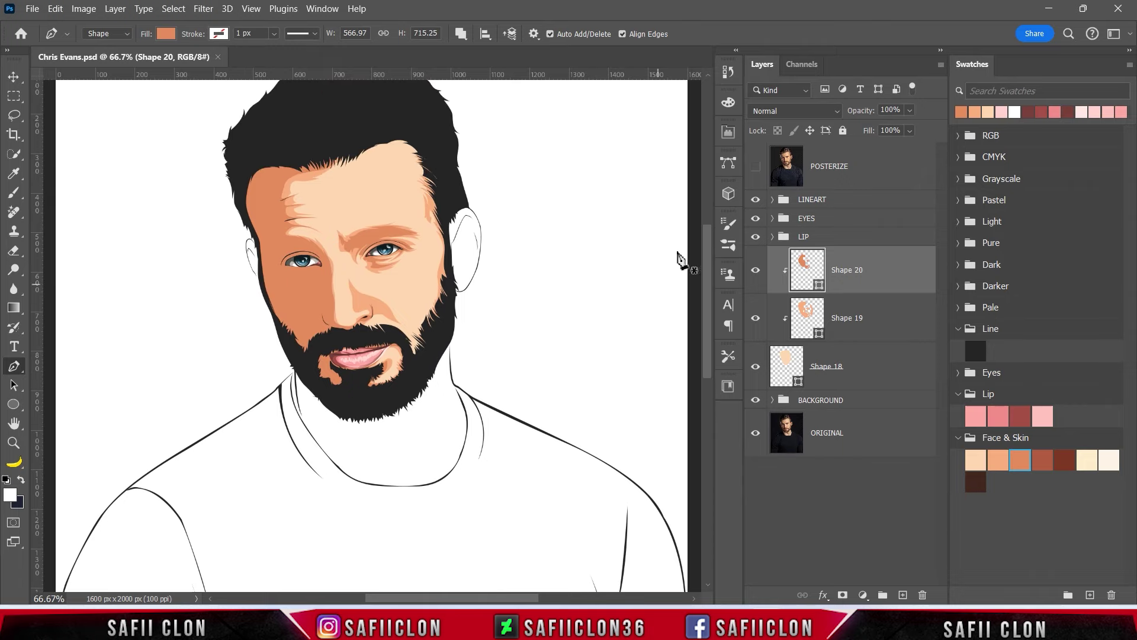
left_click(755, 169)
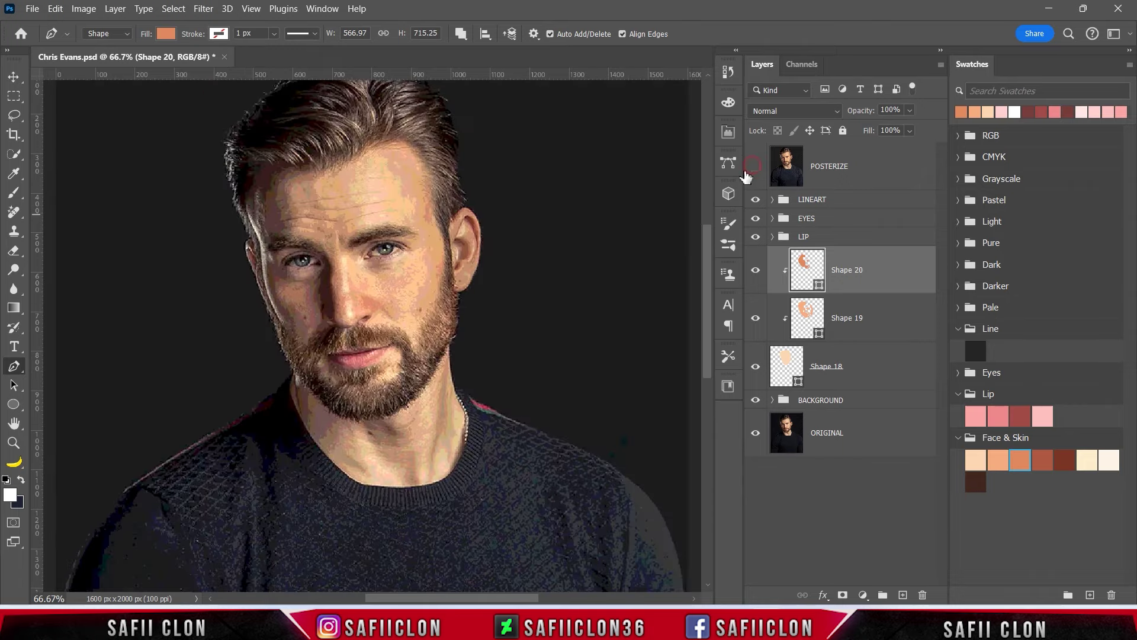
left_click(756, 167)
Zoom in on the eye, show Shape 20's path outlines, and compare with the photo
key("ctrl+plus")
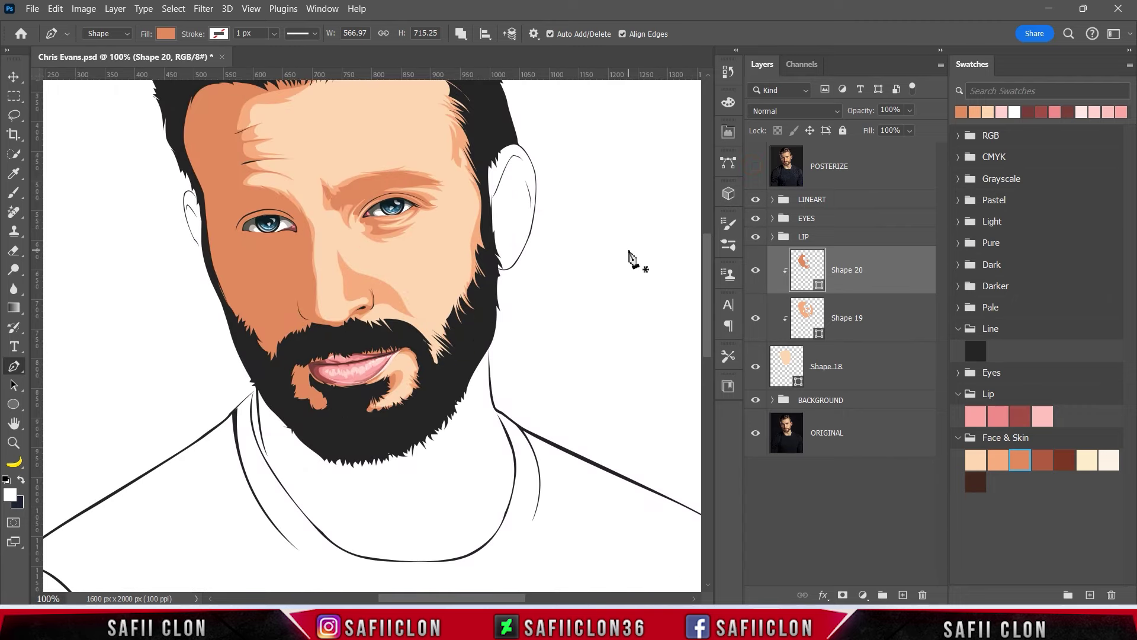
scroll(530, 363, "up", 1)
scroll(530, 363, "up", 1)
scroll(533, 362, "up", 1)
key("ctrl+h")
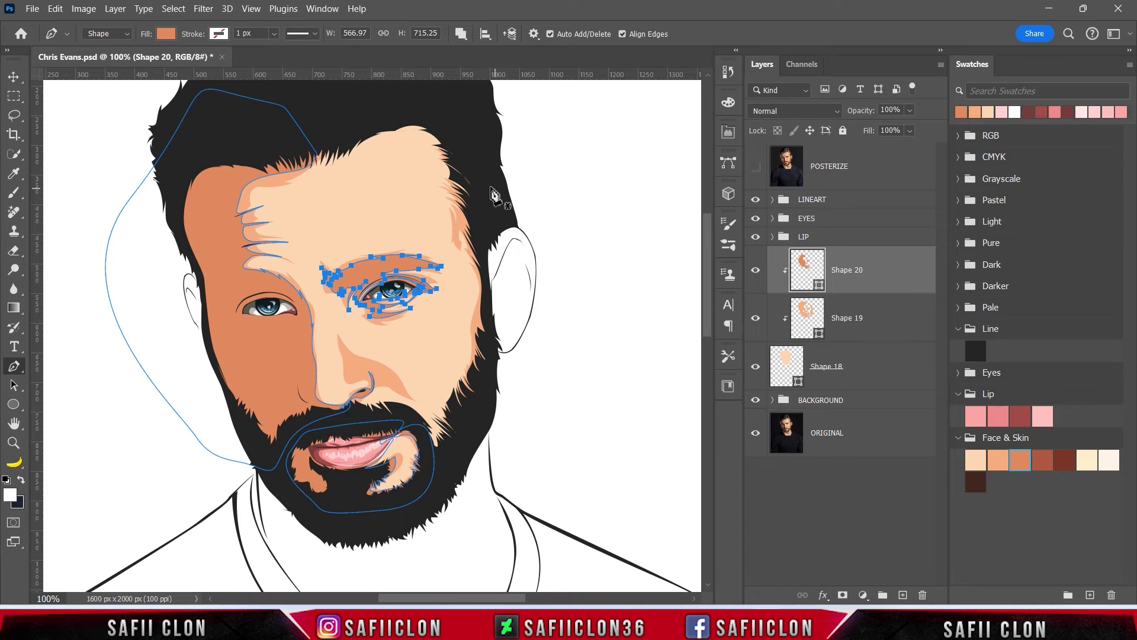
left_click(756, 167)
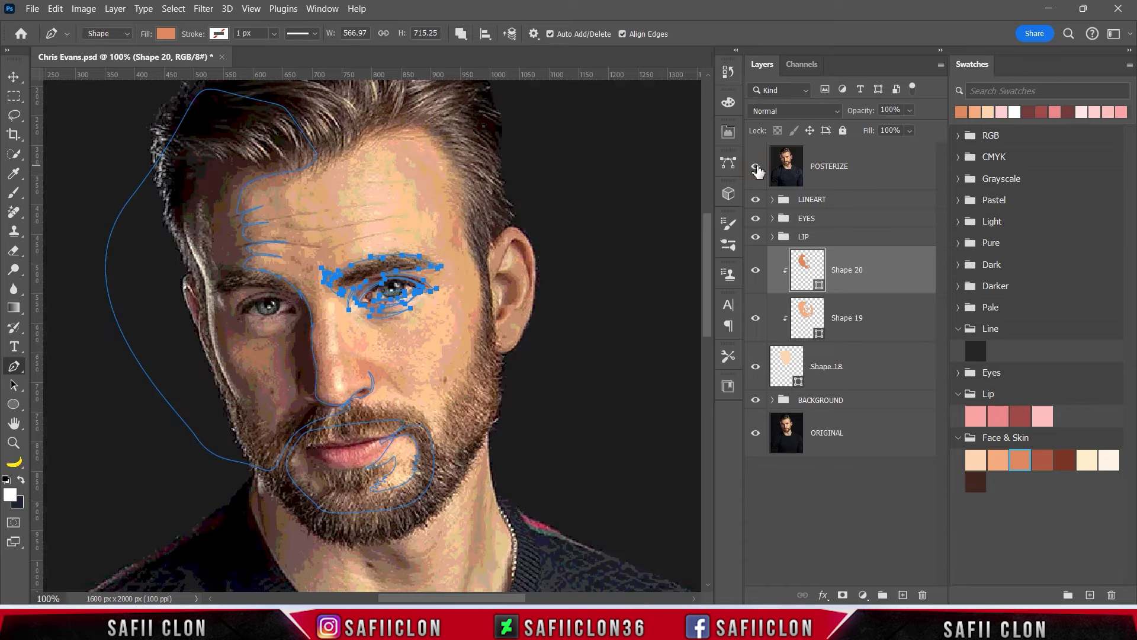
left_click(756, 168)
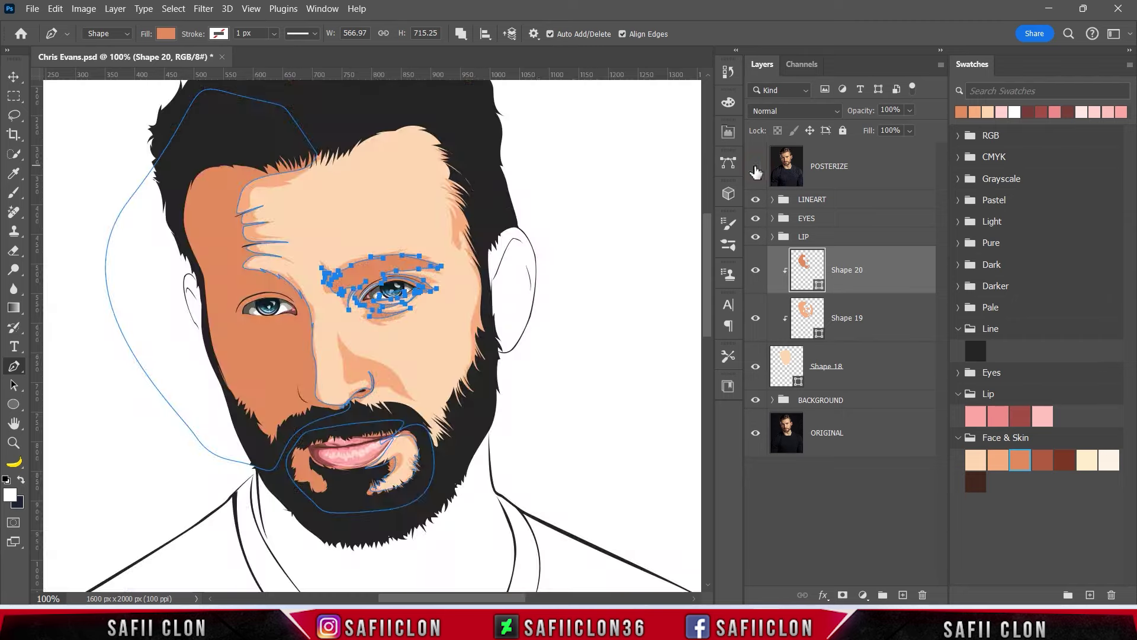
key("ctrl+plus")
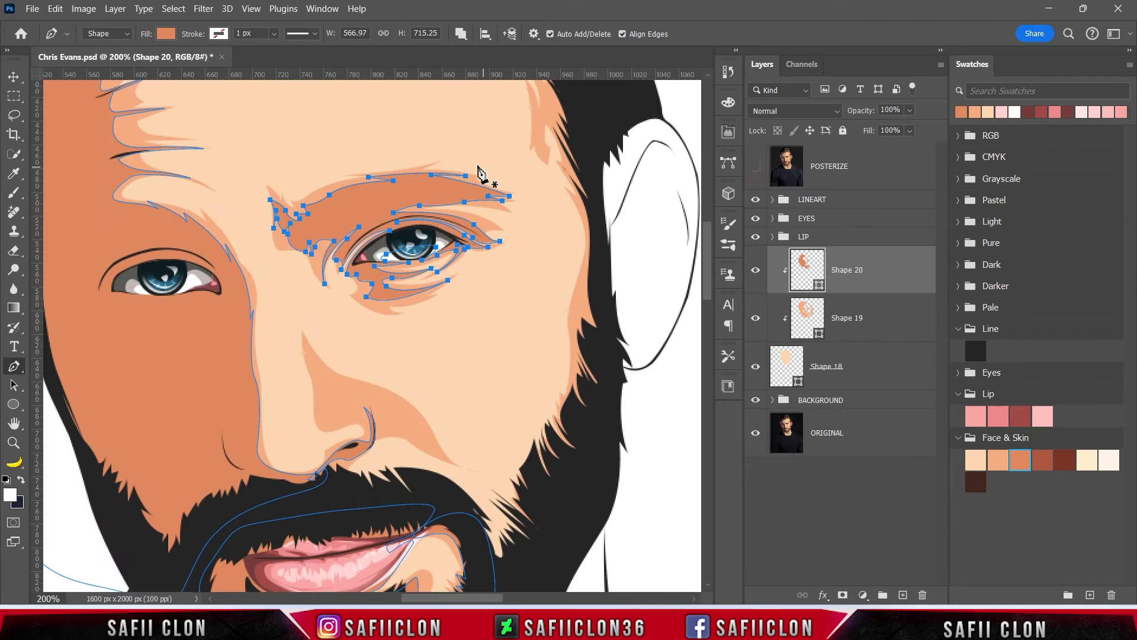
Trace the zigzag hairline spikes on Shape 20 and close the shape over the forehead
scroll(279, 233, "up", 3)
scroll(279, 234, "up", 2)
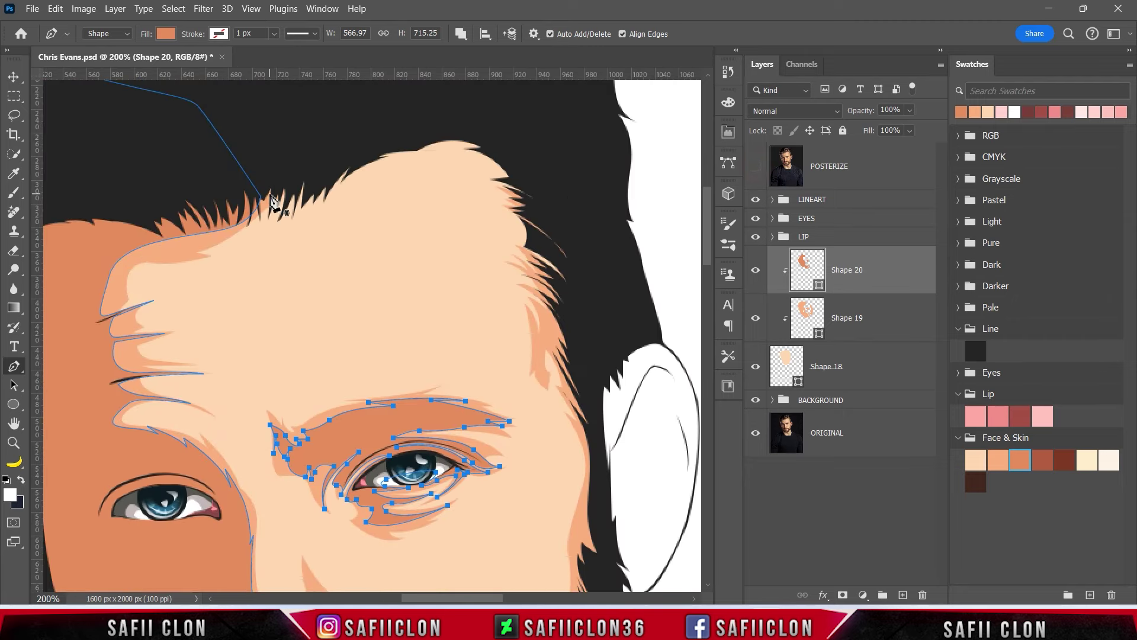
left_click(267, 196)
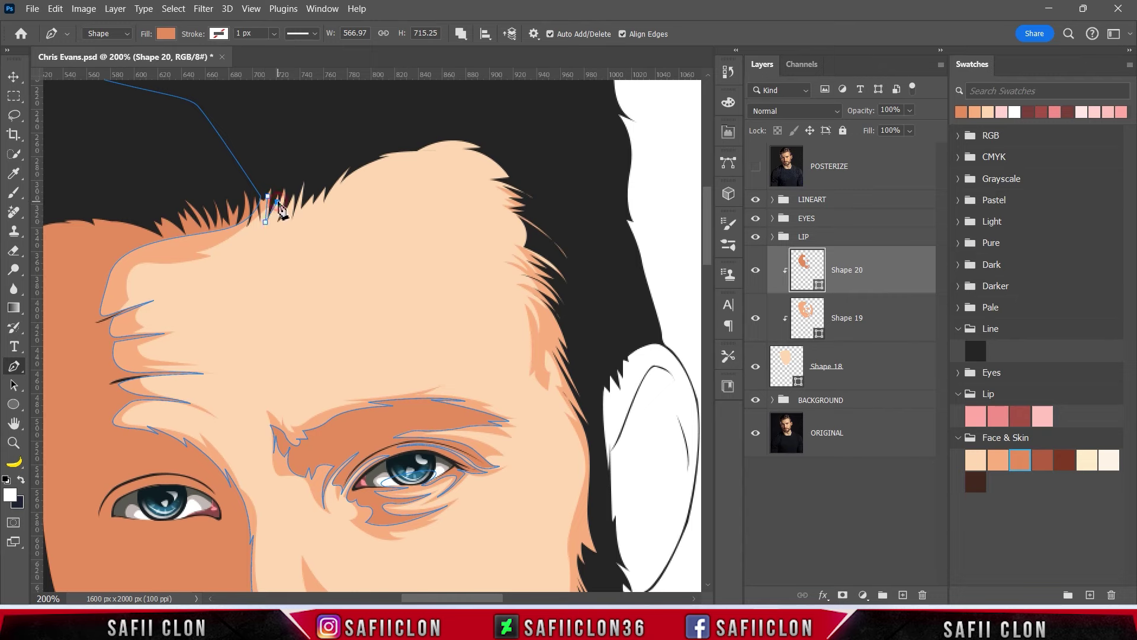
left_click(281, 199)
left_click(293, 217)
left_click(300, 192)
left_click(300, 210)
left_click(327, 185)
left_click(324, 204)
left_click(358, 164)
left_click_drag(290, 152, 255, 163)
left_click(257, 189)
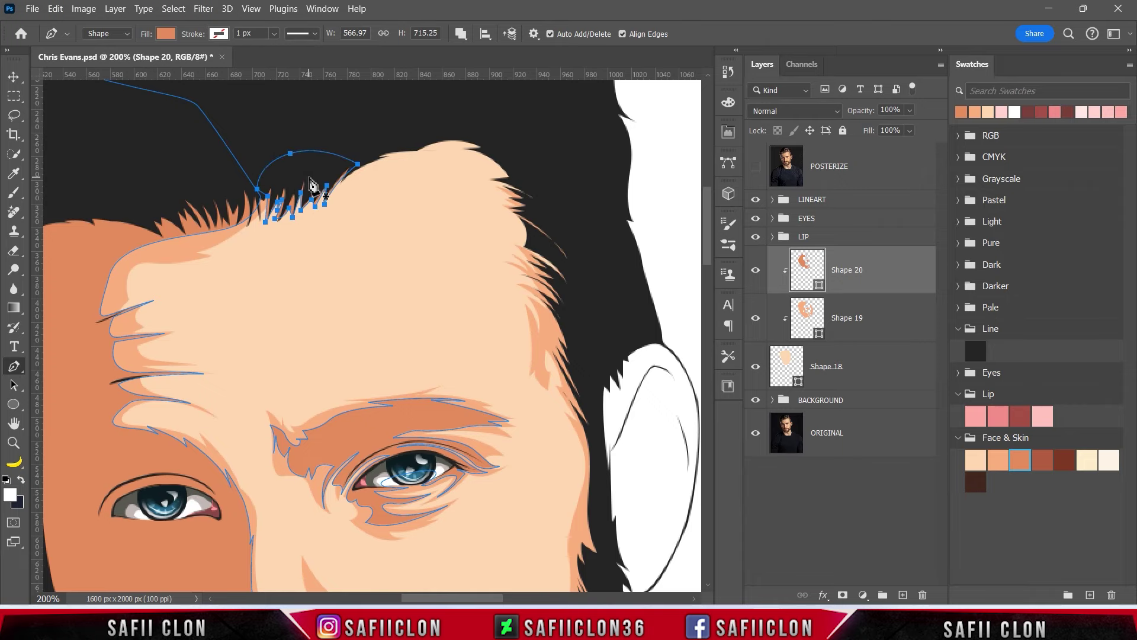
Trace the curved forehead and brow wrinkle lines over the posterized reference photo
left_click(755, 166)
left_click_drag(151, 326, 271, 317)
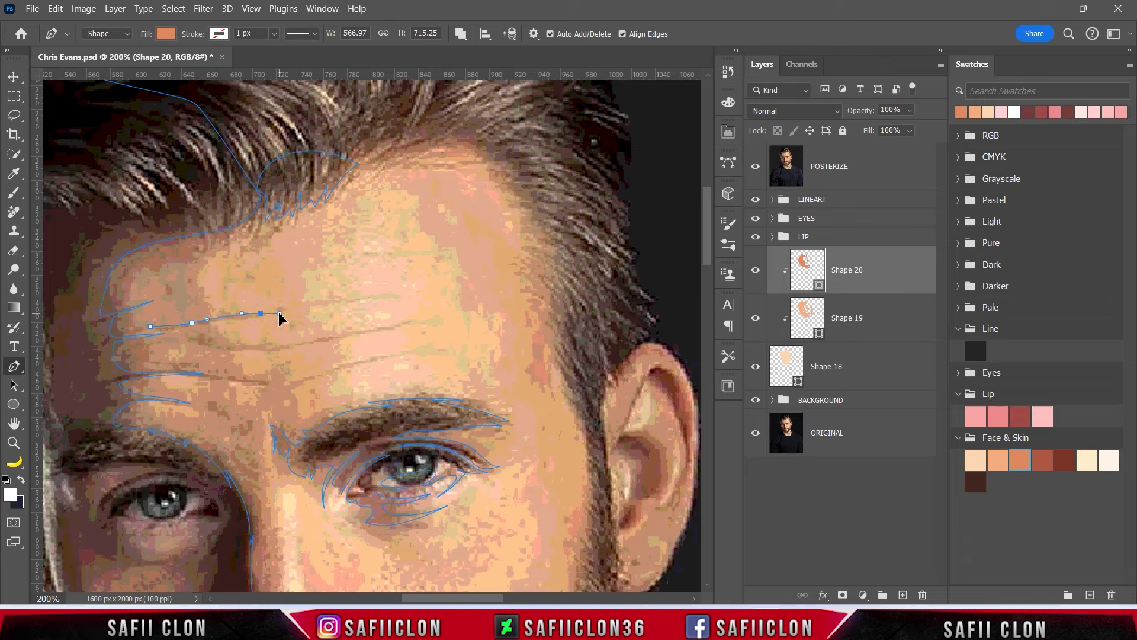
left_click(205, 322)
key("Escape")
left_click(141, 350)
left_click_drag(179, 339, 194, 341)
left_click_drag(243, 350, 192, 346)
key("Escape")
left_click(141, 357)
left_click(151, 370)
left_click(203, 364)
left_click(192, 373)
left_click_drag(231, 377, 241, 381)
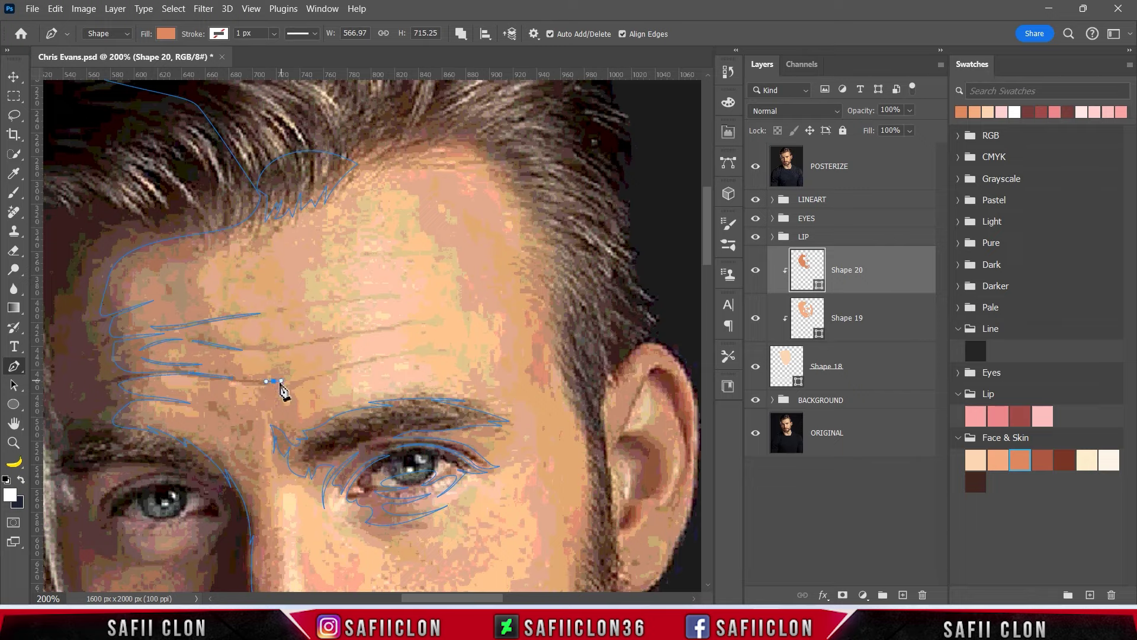
left_click_drag(234, 379, 273, 381)
Check the vector art, then set the Pen tool to Subtract Front Shape
scroll(400, 349, "down", 2)
left_click(757, 178)
scroll(548, 276, "down", 2)
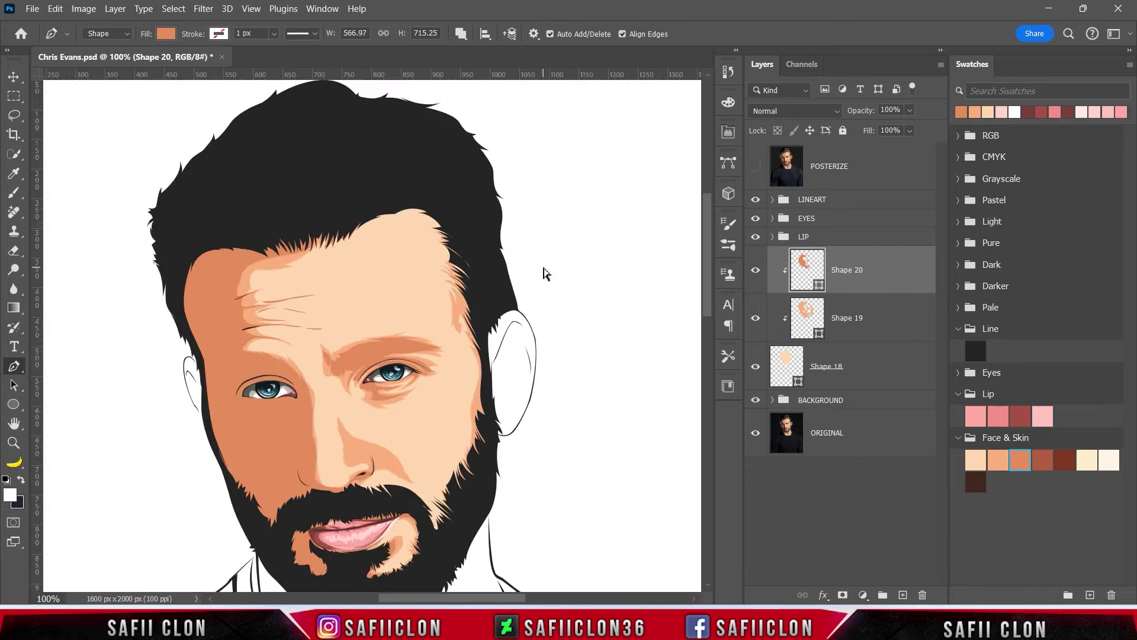
scroll(548, 276, "down", 1)
scroll(548, 276, "down", 1)
scroll(543, 273, "up", 1)
scroll(541, 367, "up", 1)
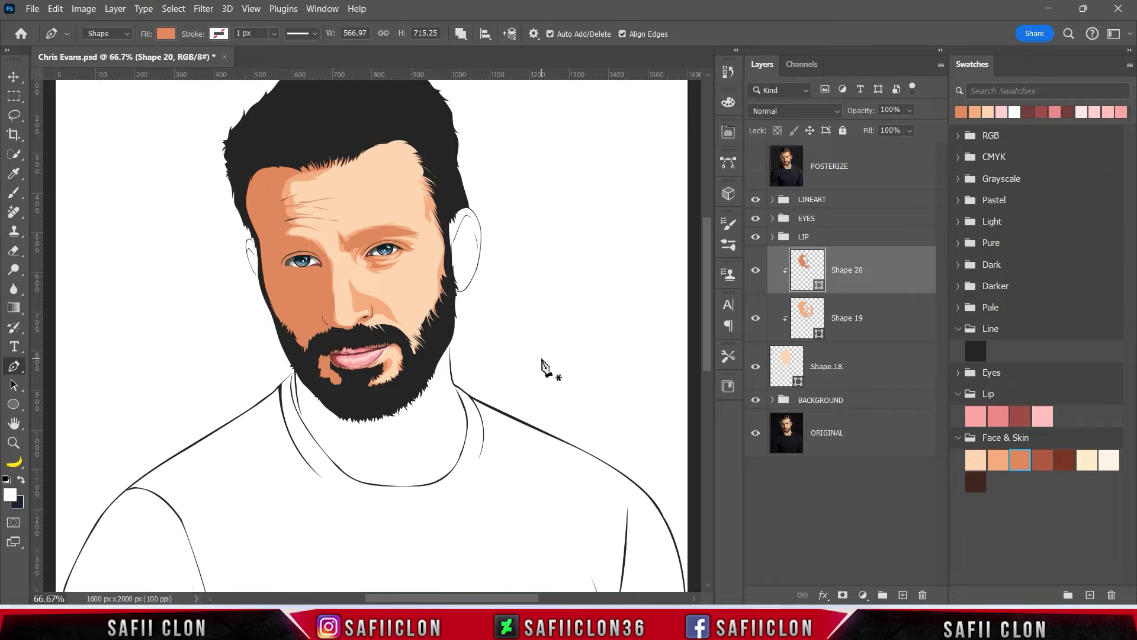
left_click(462, 34)
left_click(500, 76)
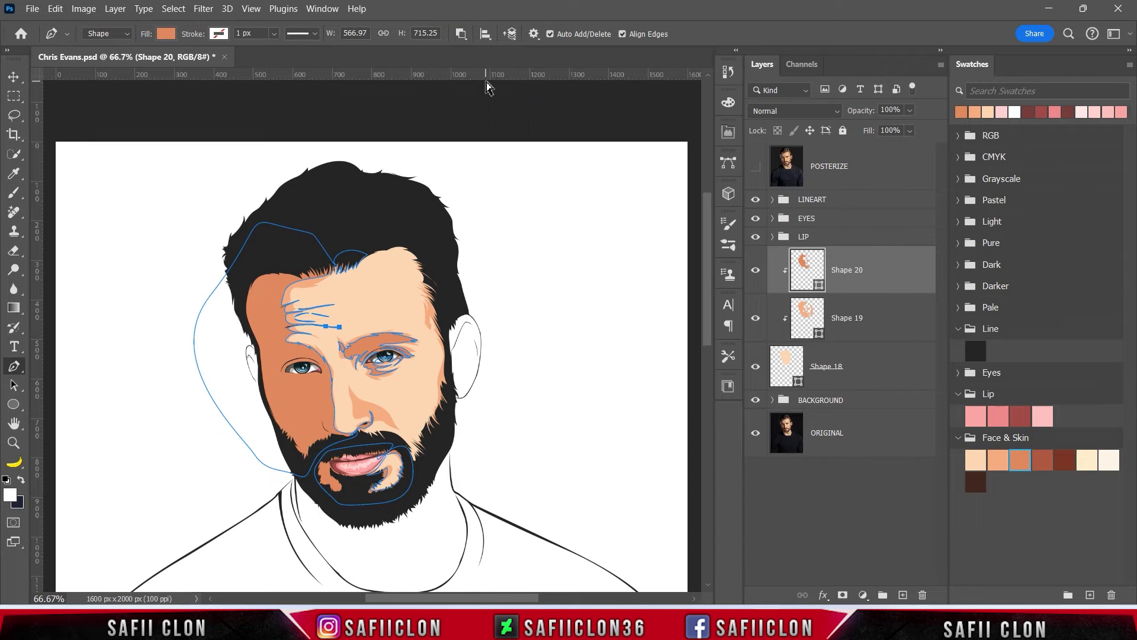
Cut a curved cheek light area out of the shadow shape
left_click(756, 168)
scroll(573, 356, "up", 2)
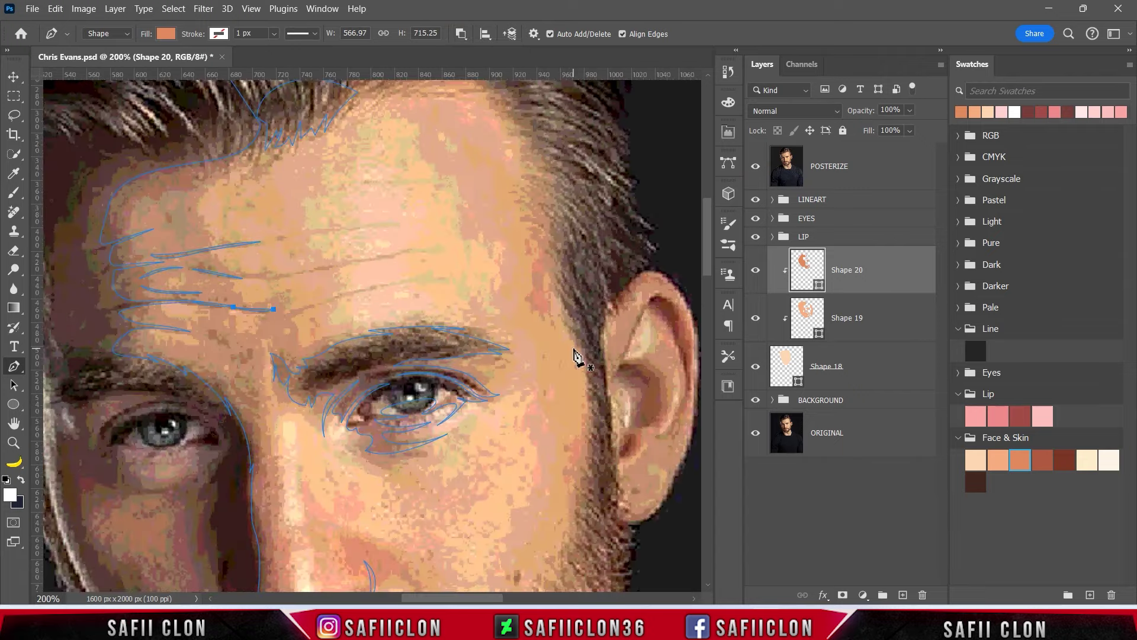
scroll(521, 379, "down", 3)
scroll(468, 415, "down", 3)
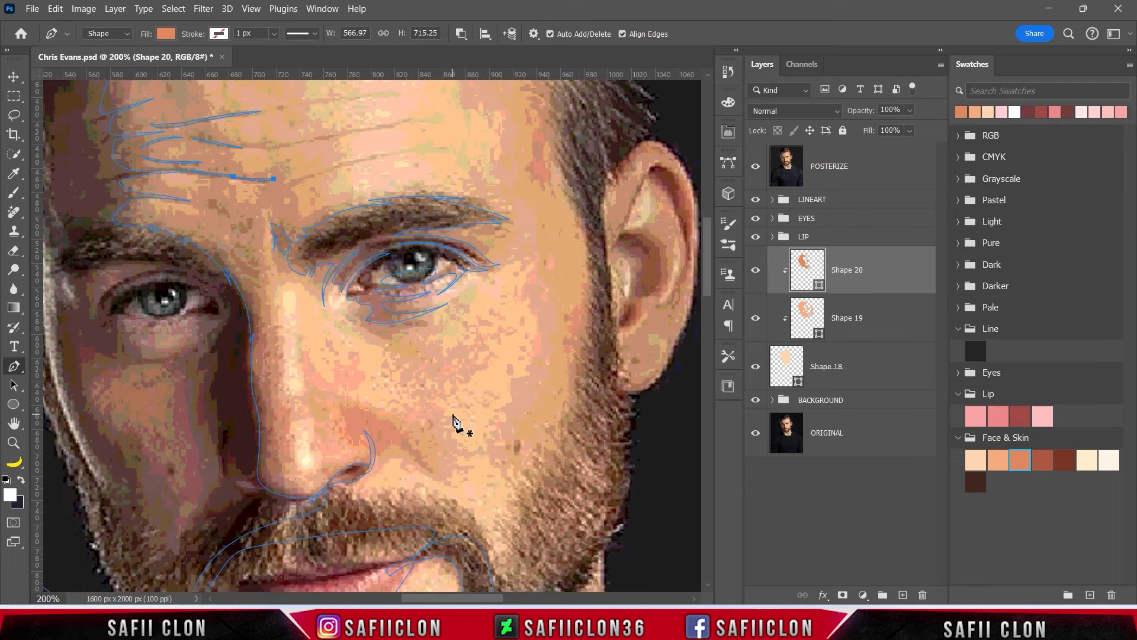
scroll(355, 432, "left", 5)
scroll(356, 432, "down", 2)
scroll(349, 422, "down", 2)
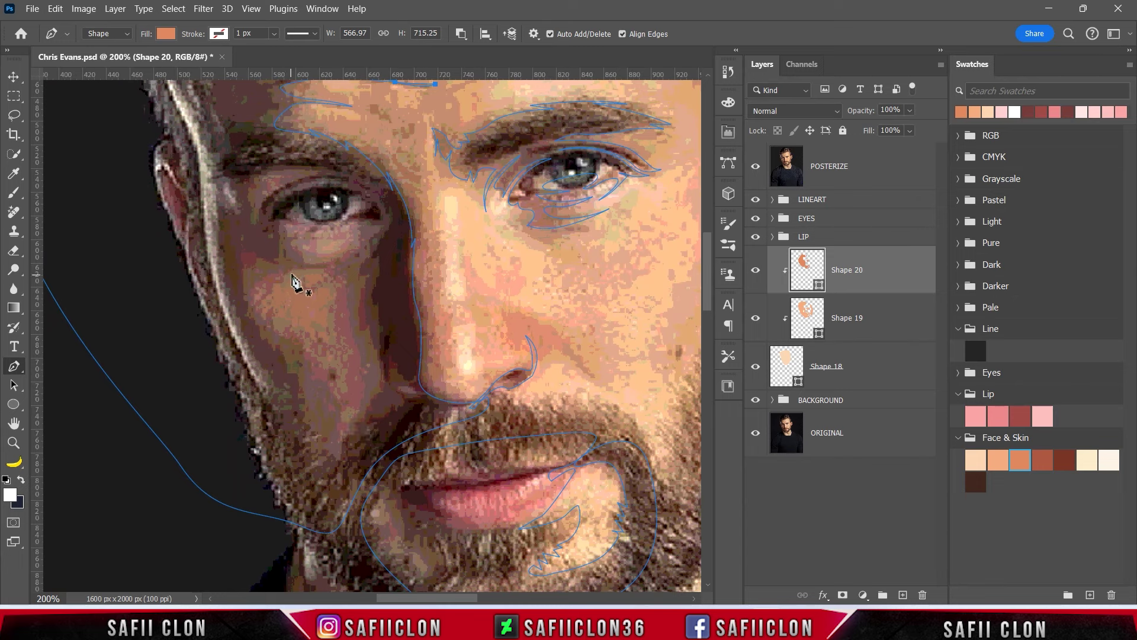
left_click_drag(293, 269, 253, 305)
mouse_move(326, 416)
left_mouse_down()
mouse_move(321, 469)
mouse_move(363, 419)
left_mouse_up()
left_click_drag(341, 275, 333, 268)
left_click(756, 167)
left_click(257, 289)
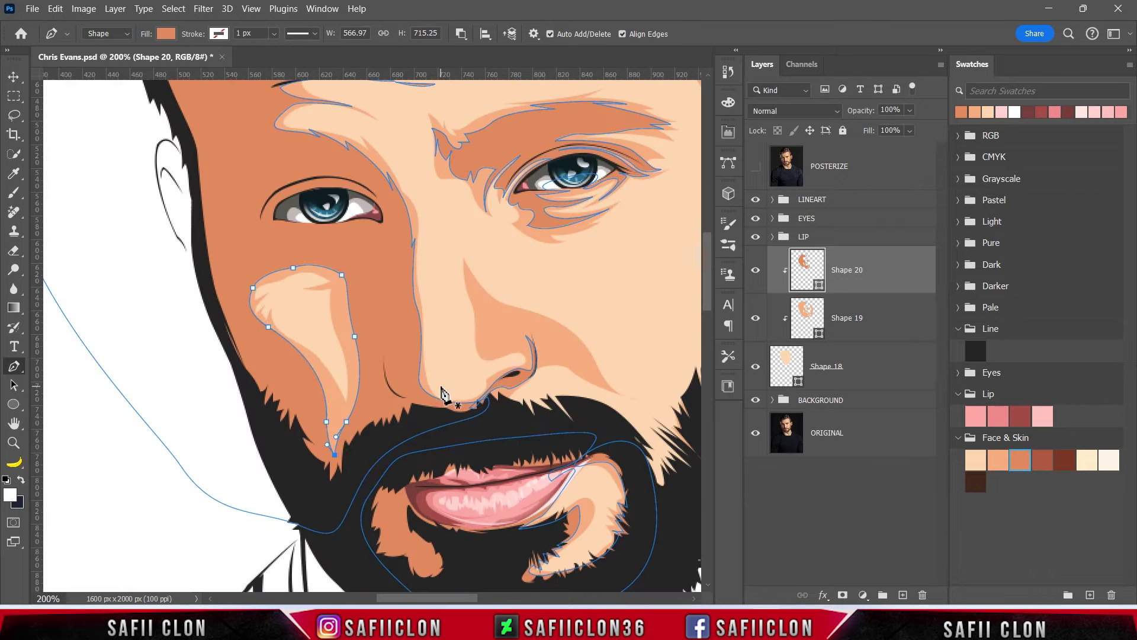
Outline the light area under the eye and review the whole portrait
left_click(756, 167)
scroll(398, 338, "up", 3)
left_click(299, 306)
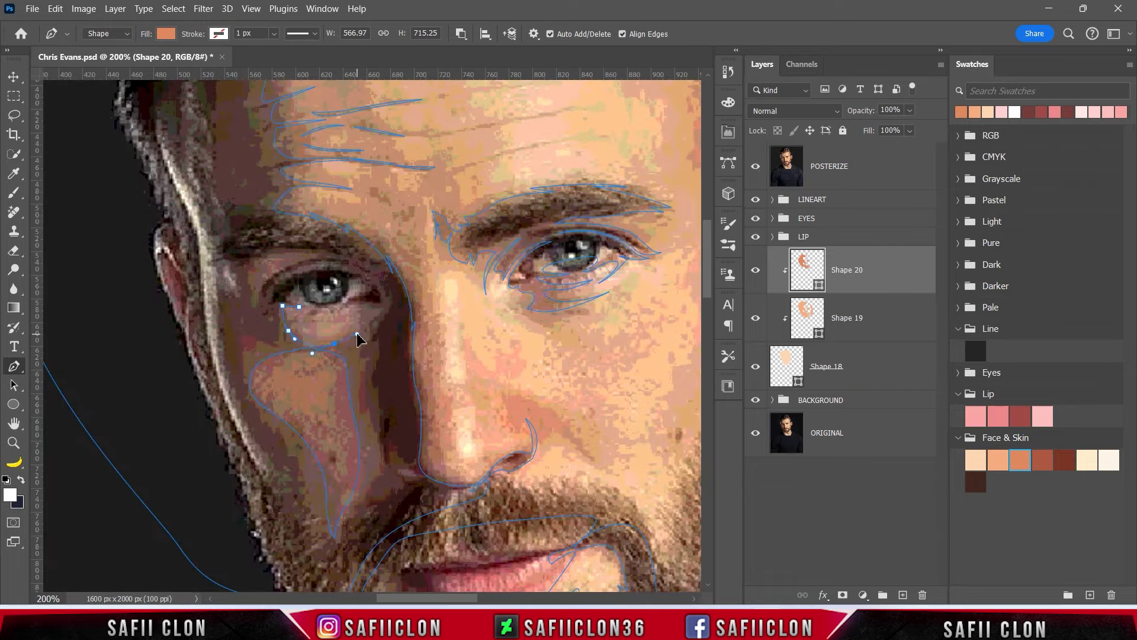
left_click(357, 312)
left_click(755, 166)
key("Return")
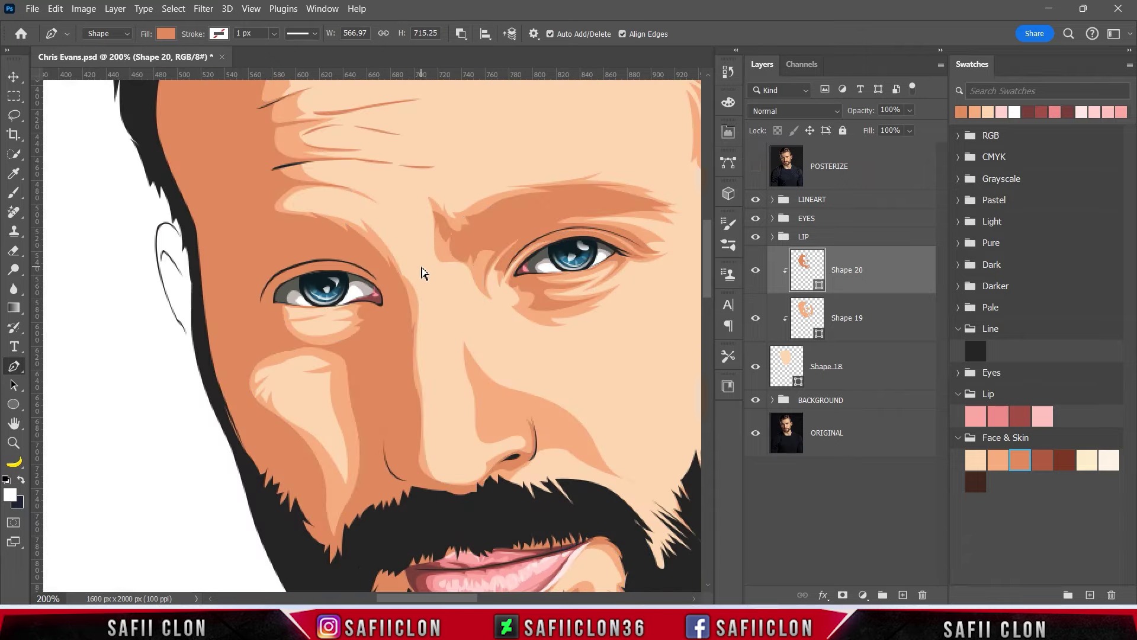
key("ctrl+minus")
key("ctrl+minus")
key("ctrl+minus")
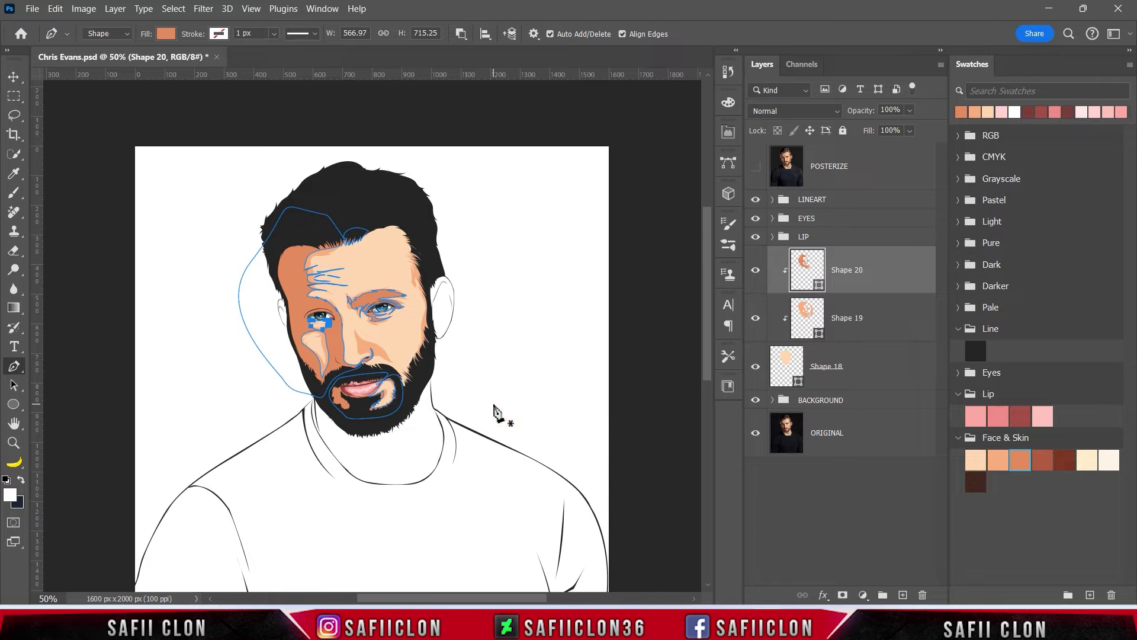
key("ctrl+plus")
key("ctrl+plus")
key("ctrl+plus")
Trace a patch beside the lower-left mouth corner along the beard edge
scroll(500, 409, "down", 3)
left_click(756, 165)
left_click(220, 367)
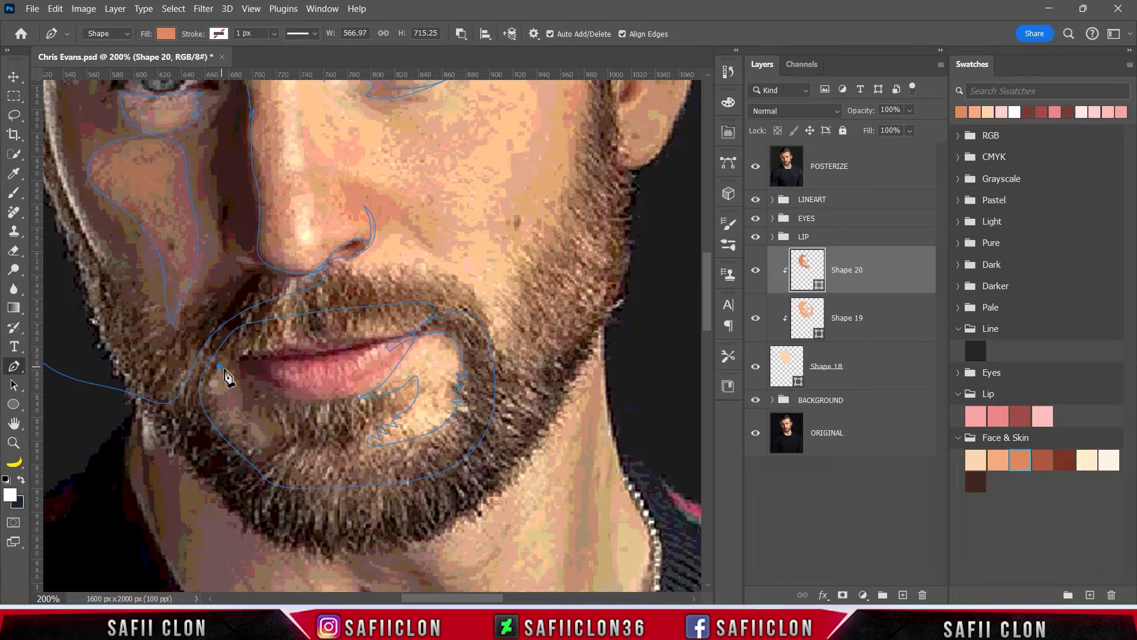
left_click_drag(227, 403, 232, 401)
mouse_move(271, 440)
left_mouse_down()
mouse_move(265, 454)
mouse_move(256, 449)
left_mouse_up()
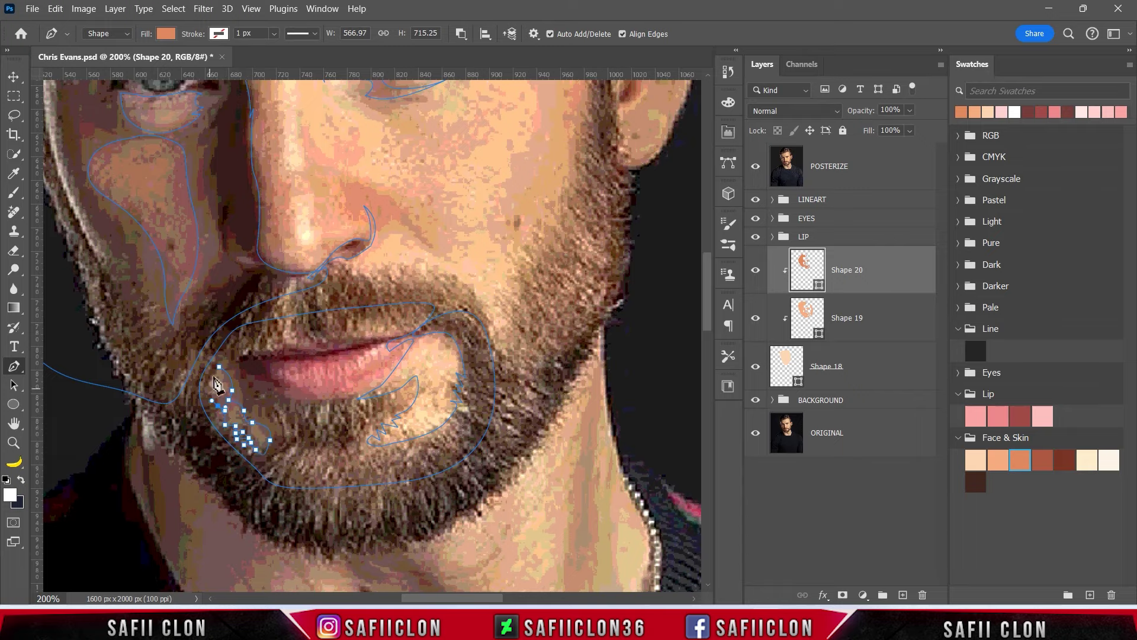
key("ctrl+comma")
left_click(210, 383)
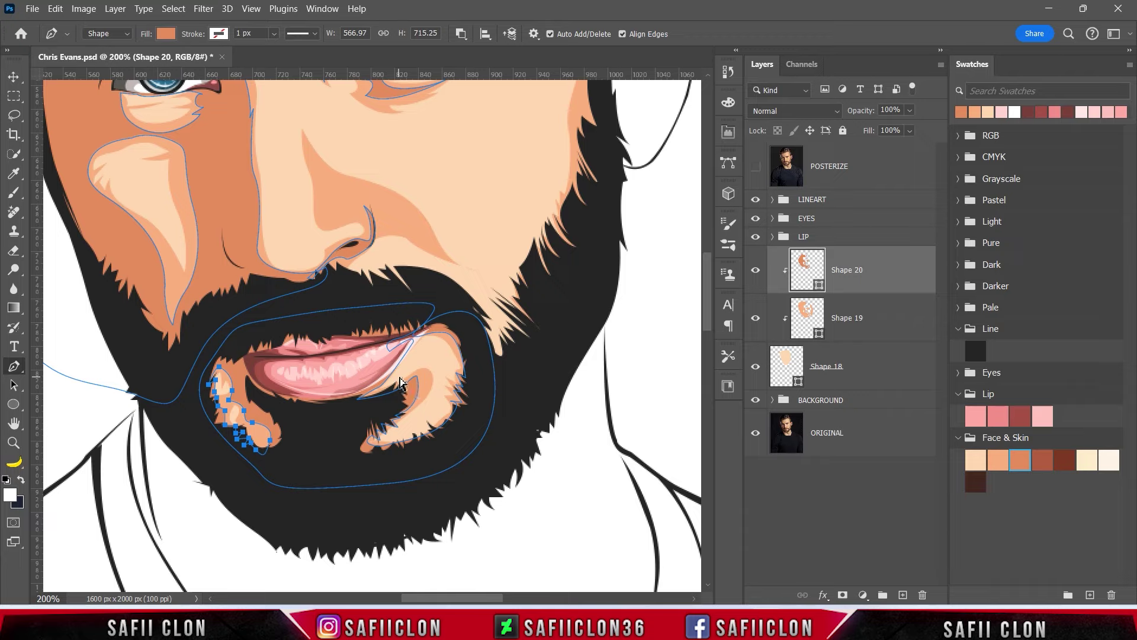
scroll(399, 382, "up", 3)
scroll(471, 376, "down", 2)
scroll(470, 376, "down", 3)
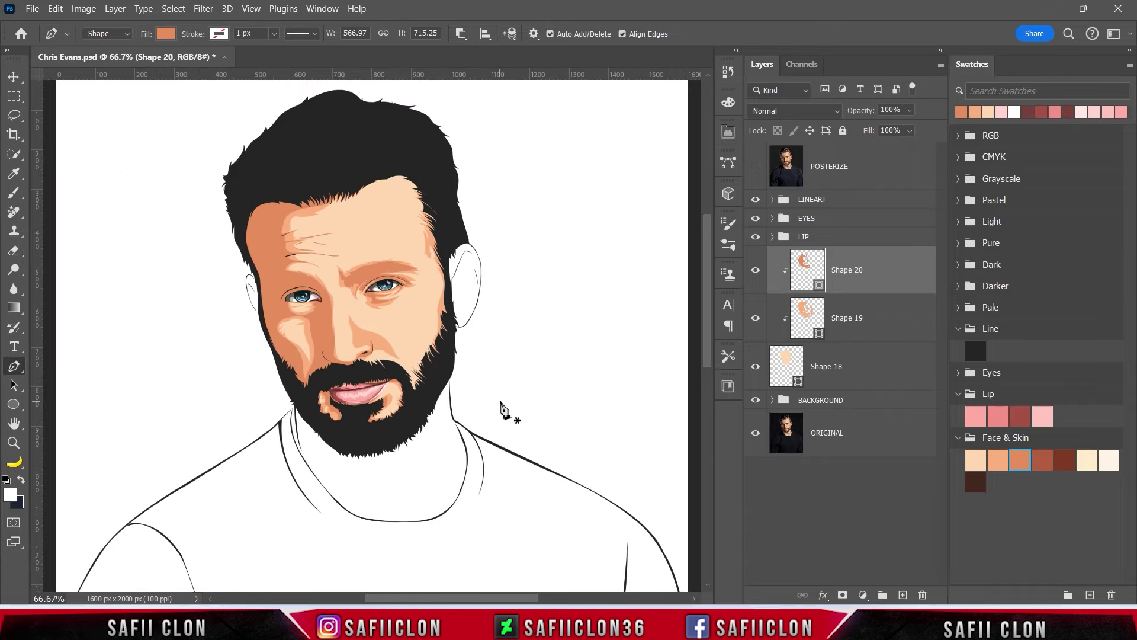
scroll(506, 408, "up", 1)
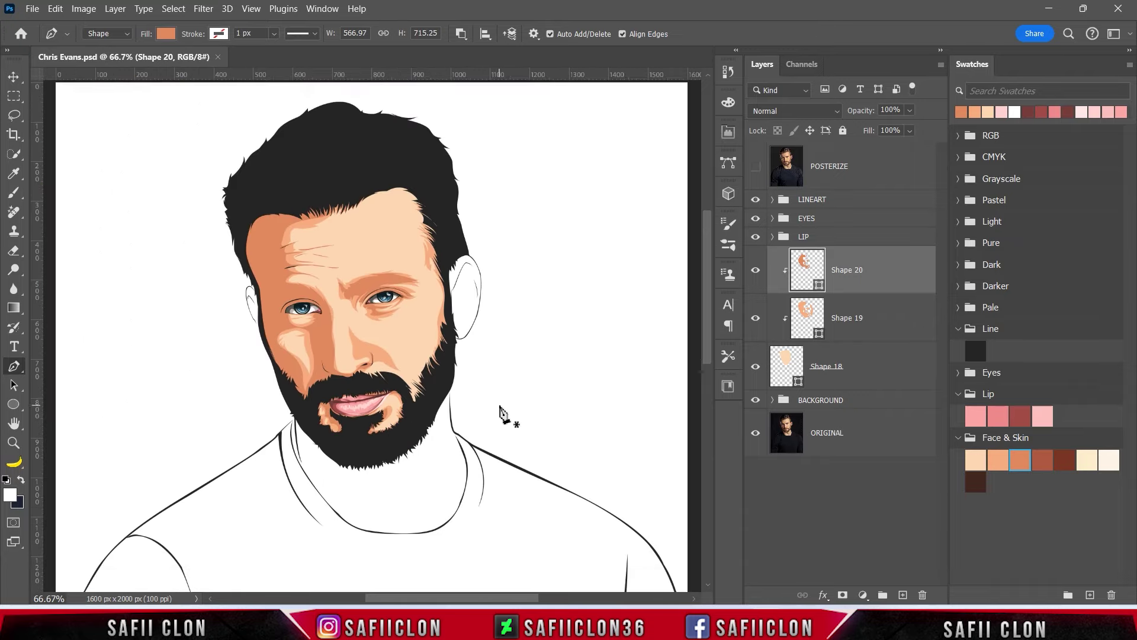
Set the Pen tool to draw on a new shape layer and zoom in on the face
left_click(461, 33)
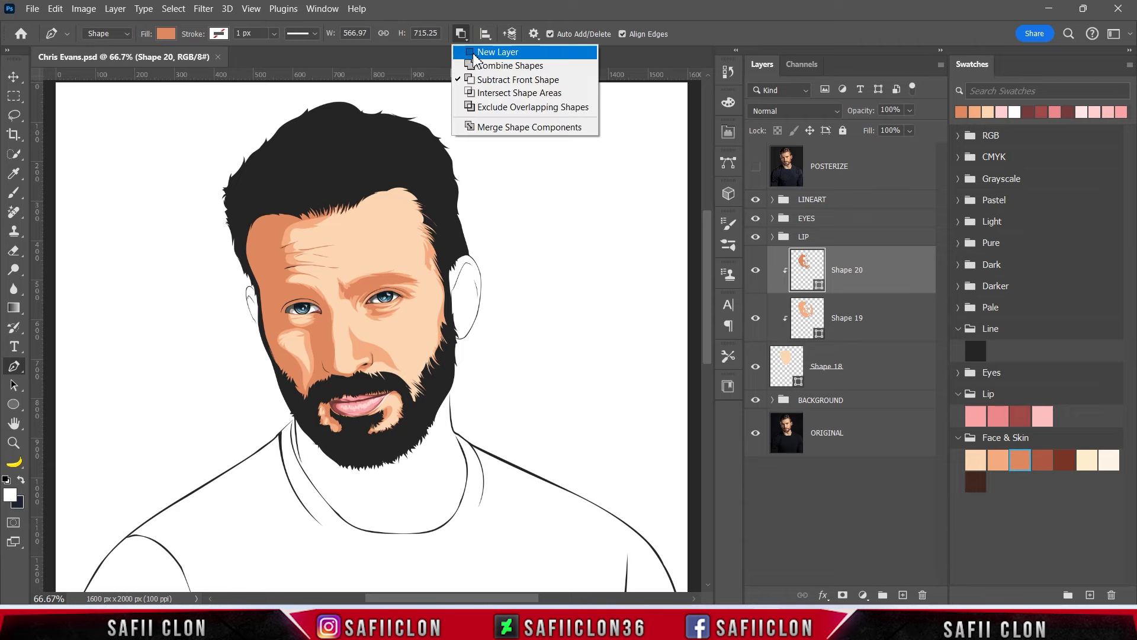
left_click(473, 53)
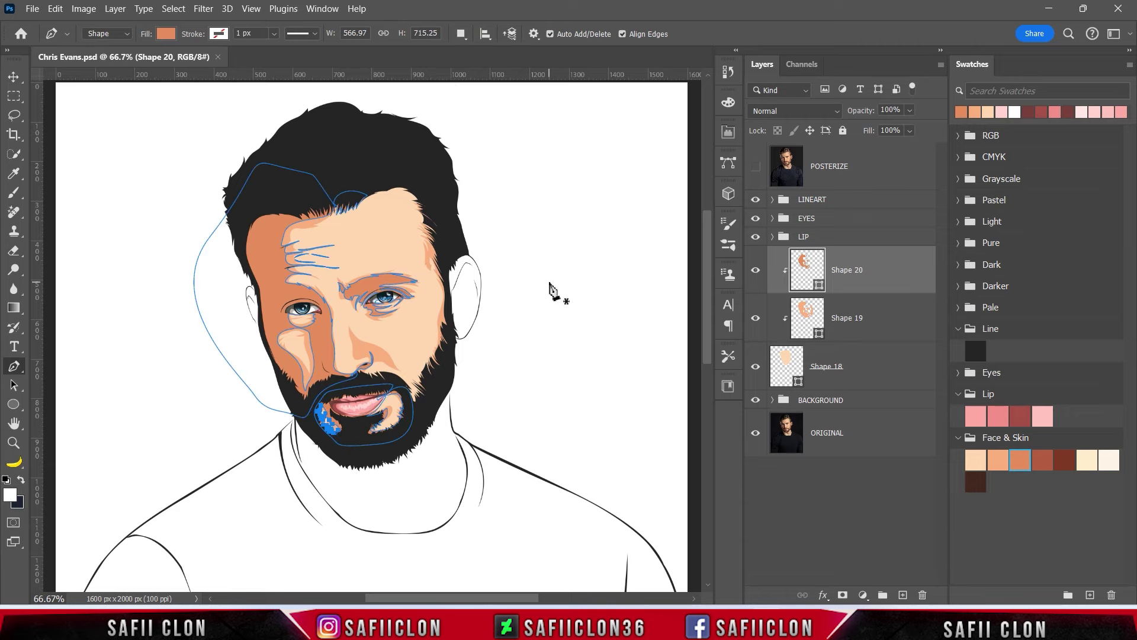
left_click(756, 167)
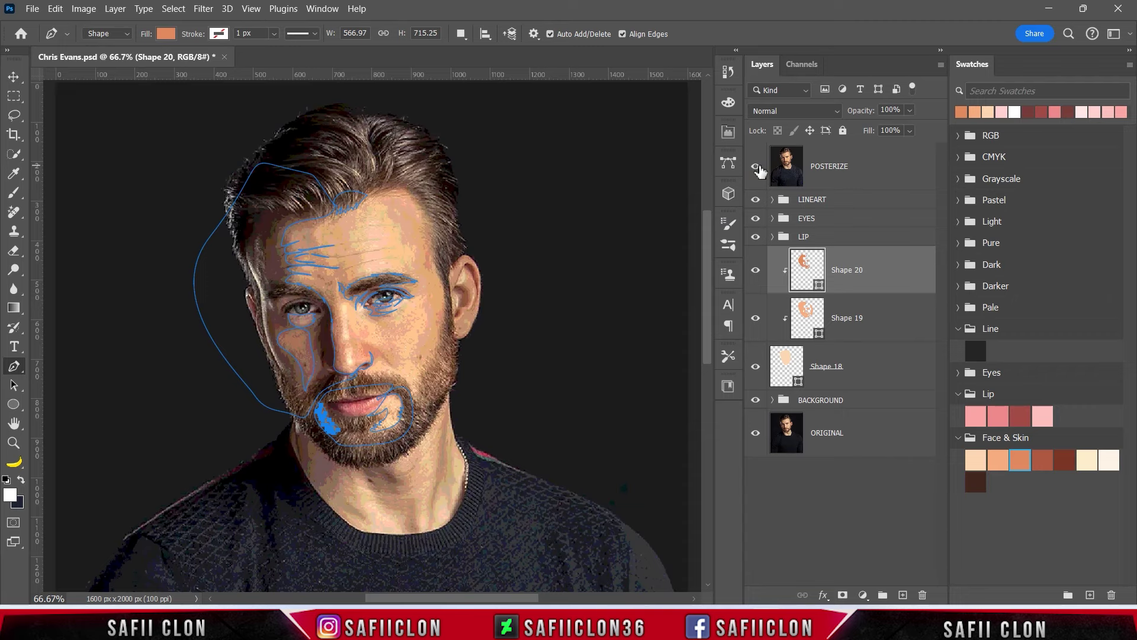
key("ctrl+1")
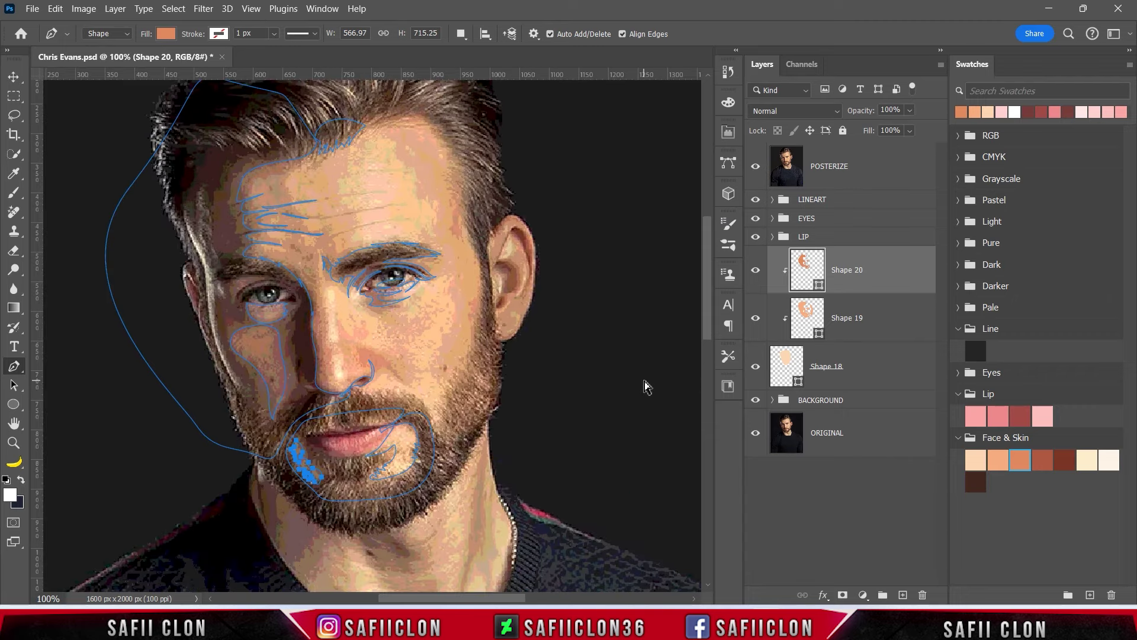
key("ctrl+plus")
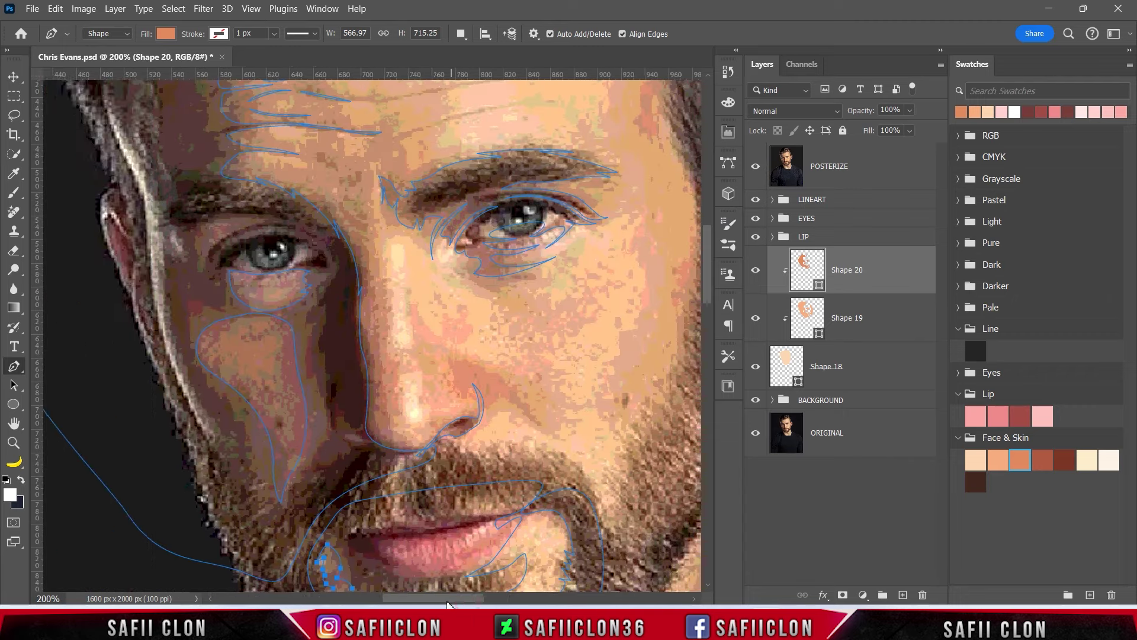
left_click_drag(471, 598, 431, 598)
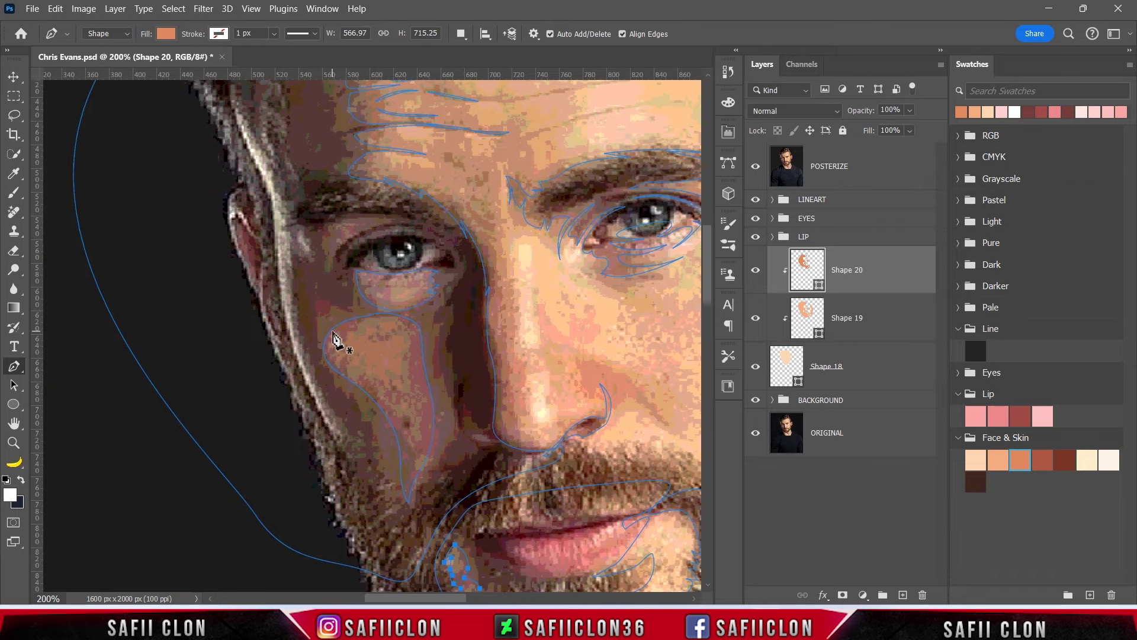
scroll(333, 339, "up", 4)
scroll(360, 375, "up", 2)
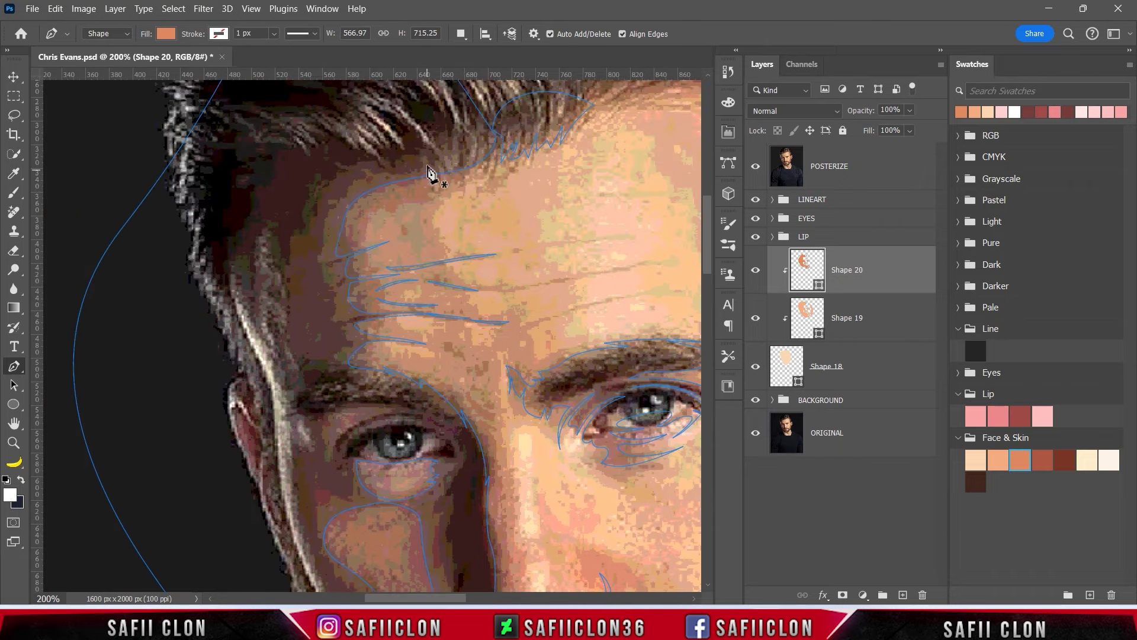
Start Shape 21 at the hairline and curve its edge down the temple
left_click(456, 128)
mouse_move(427, 164)
left_mouse_down()
mouse_move(438, 158)
mouse_move(412, 177)
left_mouse_up()
left_click(756, 166)
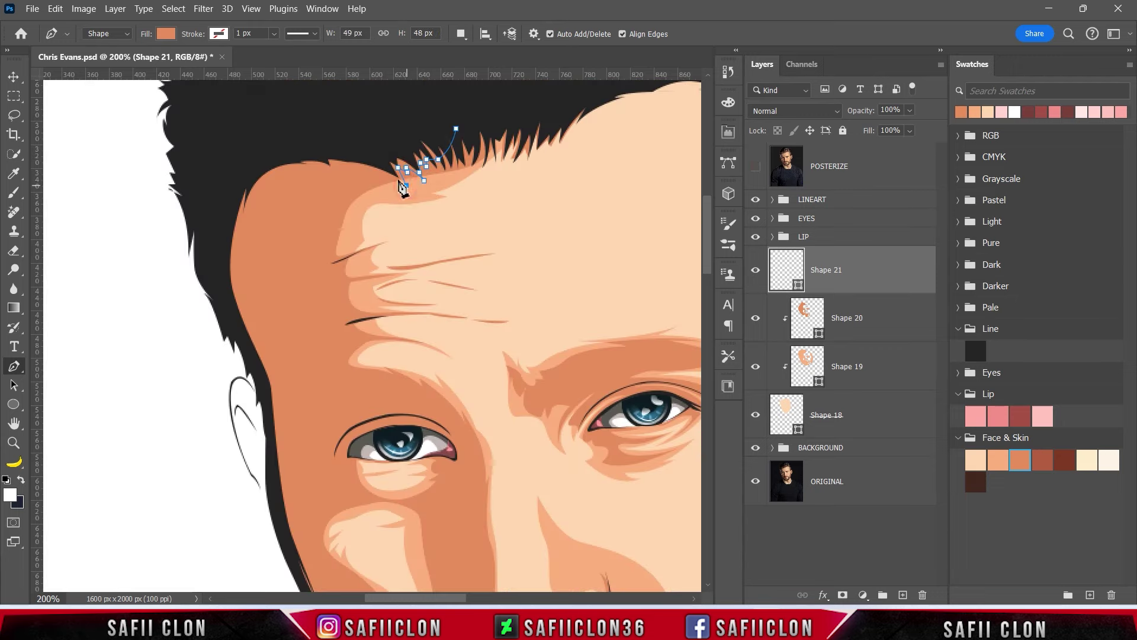
left_click(755, 166)
left_click_drag(374, 171, 349, 171)
left_click_drag(323, 256, 329, 300)
mouse_move(323, 257)
left_mouse_down()
mouse_move(352, 257)
mouse_move(326, 279)
mouse_move(382, 279)
mouse_move(349, 308)
mouse_move(372, 305)
mouse_move(371, 334)
left_mouse_up()
left_click(755, 166)
left_click(755, 166)
left_click(755, 166)
scroll(329, 297, "down", 1)
Continue the Shape 21 outline along the eyebrow
left_click(337, 327)
scroll(367, 334, "down", 3)
left_click(755, 166)
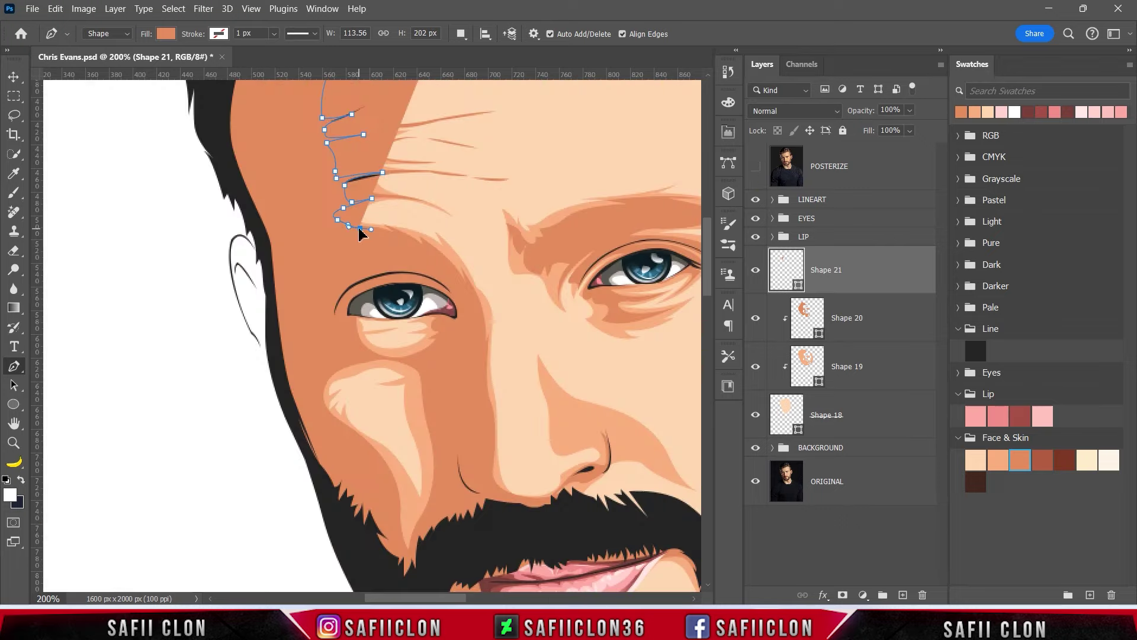
left_click(755, 166)
left_click(383, 234)
left_click_drag(413, 241, 476, 305)
scroll(477, 306, "down", 2)
mouse_move(481, 246)
left_mouse_down()
mouse_move(492, 323)
mouse_move(527, 348)
mouse_move(553, 318)
mouse_move(501, 339)
left_mouse_up()
scroll(490, 287, "down", 2)
scroll(535, 348, "down", 1)
Curve the outline down the cheek and back up beside the nose toward the eye
left_click_drag(445, 390, 421, 441)
mouse_move(405, 404)
left_mouse_down()
mouse_move(441, 329)
mouse_move(466, 310)
mouse_move(499, 320)
left_mouse_up()
left_click_drag(457, 284, 456, 257)
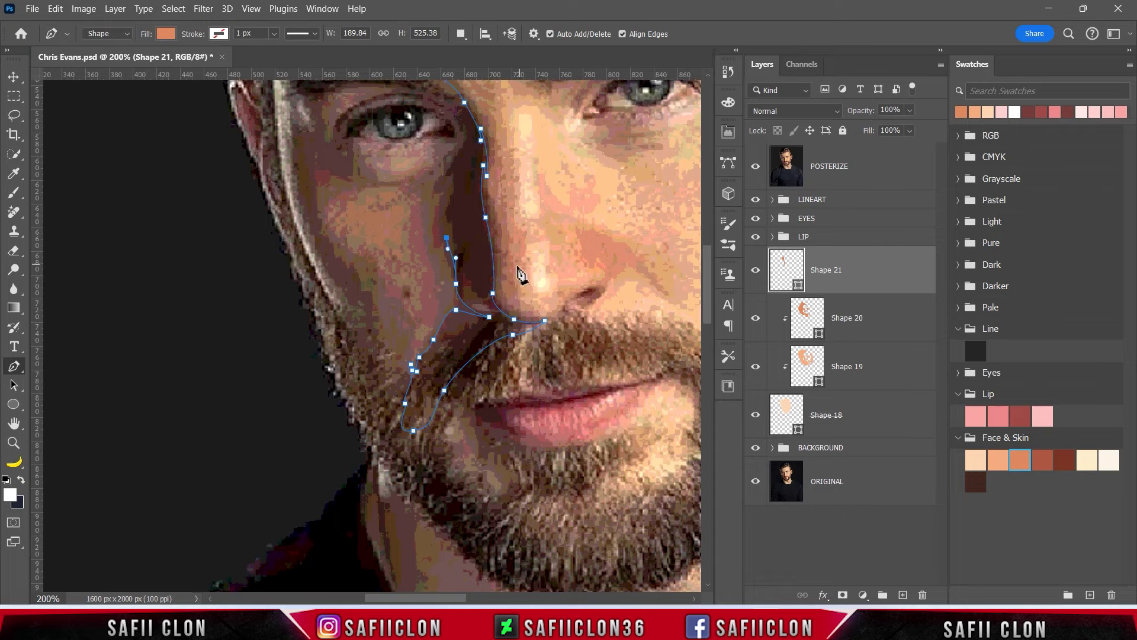
left_click_drag(446, 237, 443, 253)
left_click_drag(444, 195, 448, 166)
scroll(435, 178, "up", 3)
left_click_drag(447, 239, 458, 240)
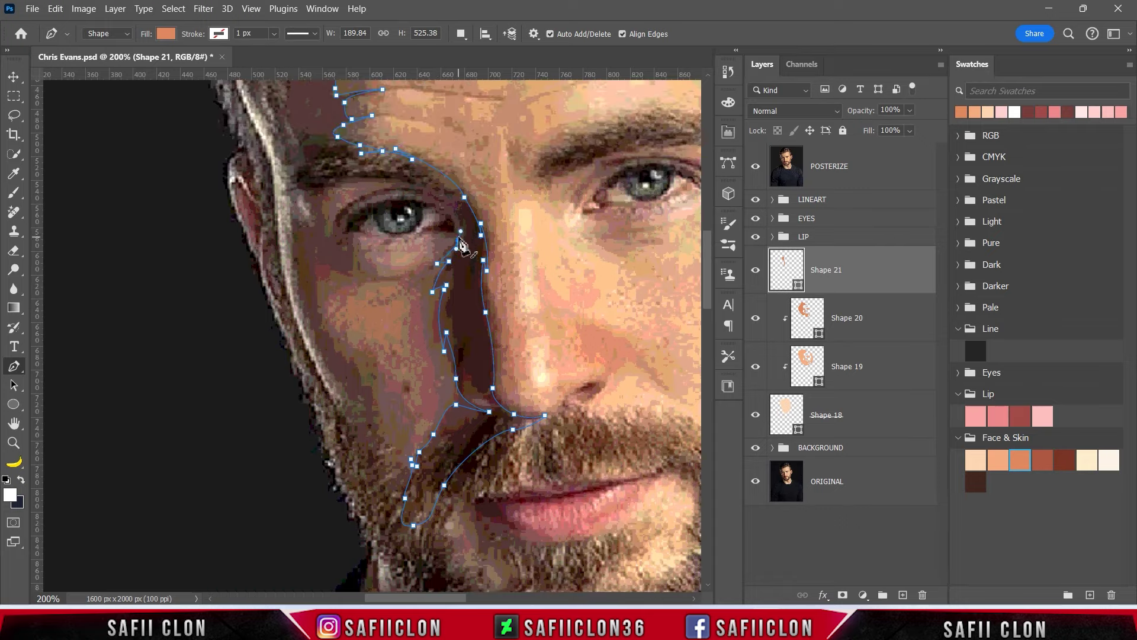
left_click(756, 168)
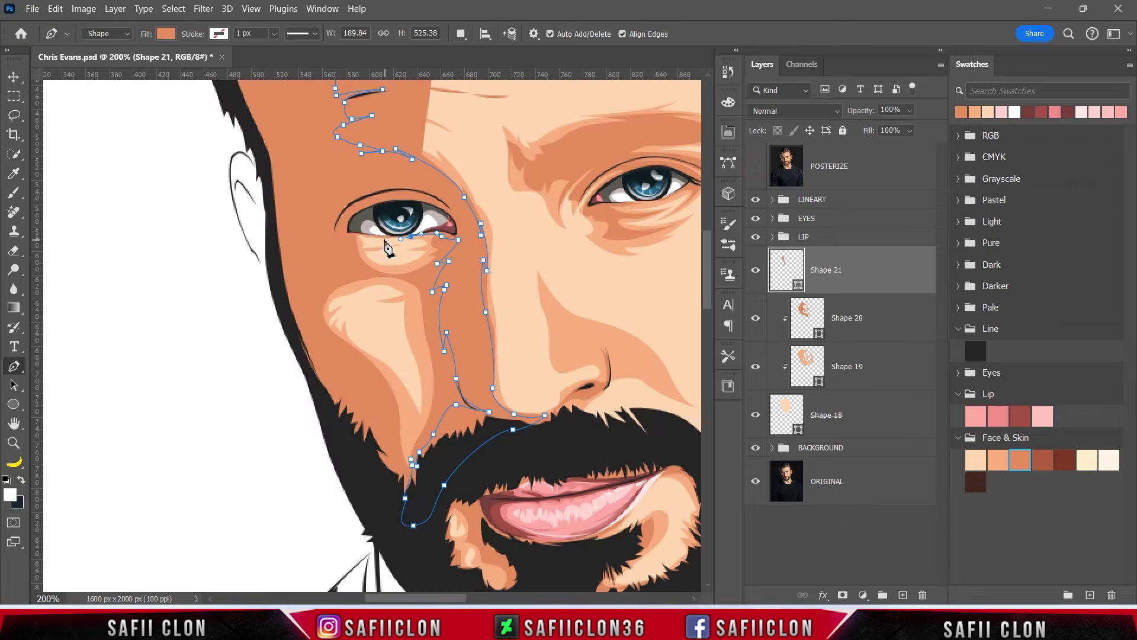
Trace the outline under the eye and down the left cheek to below the jaw
left_click(350, 234)
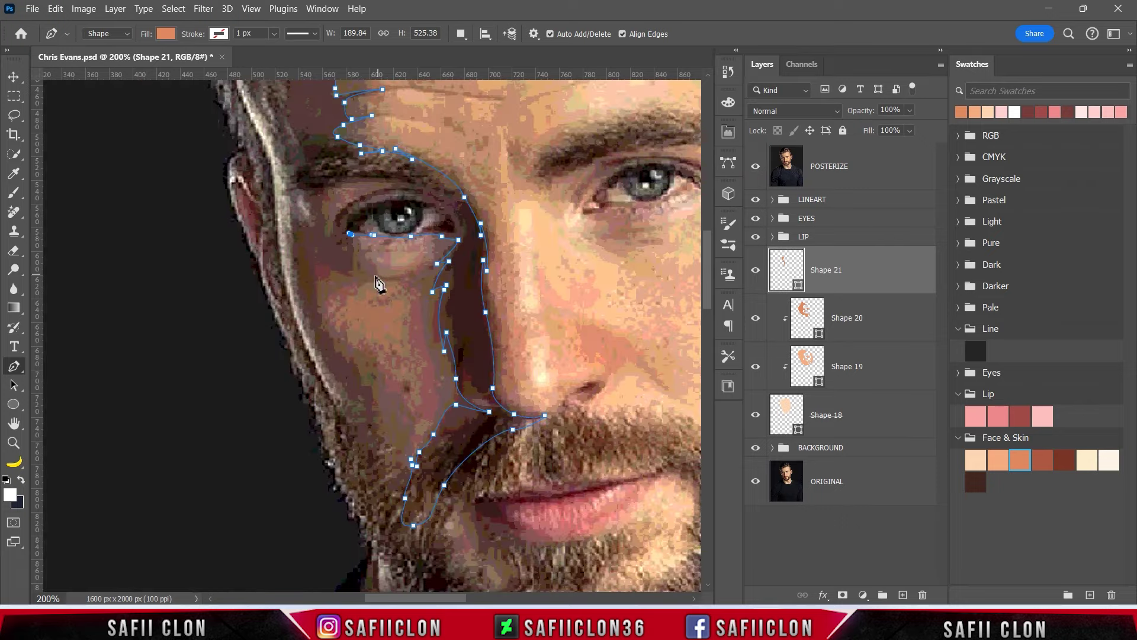
left_click(380, 280)
left_click(317, 253)
left_click(327, 331)
left_click(341, 355)
left_click(359, 390)
scroll(361, 340, "down", 1)
left_click(358, 329)
left_click(372, 366)
left_click(383, 395)
left_click_drag(397, 408, 401, 419)
scroll(182, 253, "down", 2)
Close the outline around the side of the head into the hair and hide the POSTERIZE layer
left_click(286, 416)
left_click(229, 257)
left_click(295, 157)
left_click(365, 151)
left_click(418, 170)
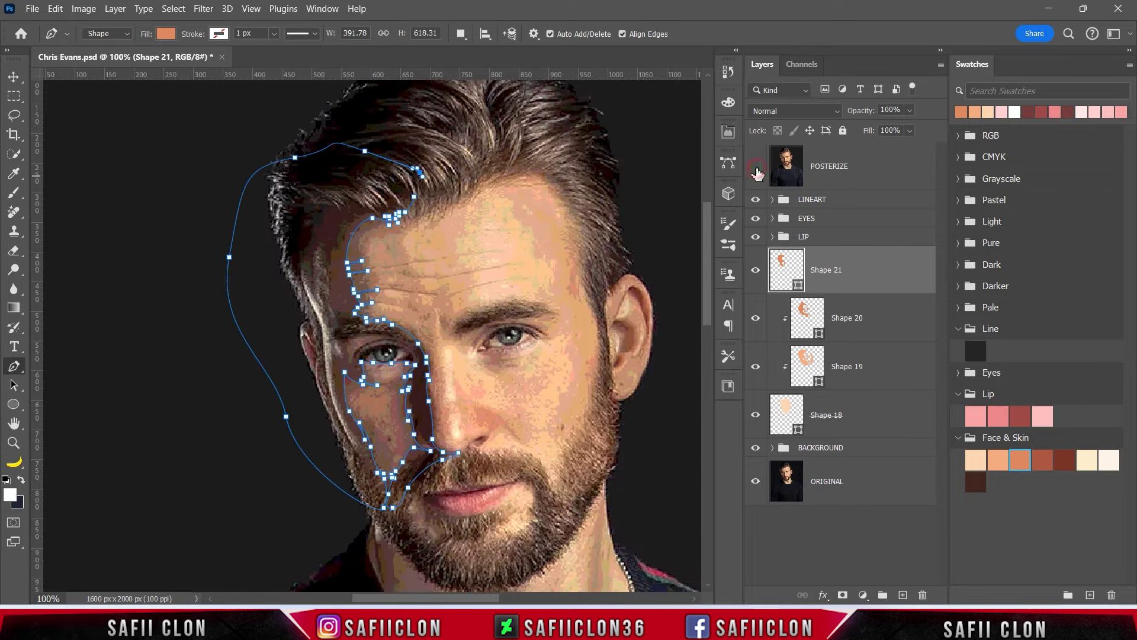
left_click(757, 172)
scroll(527, 243, "down", 1)
scroll(528, 243, "down", 3)
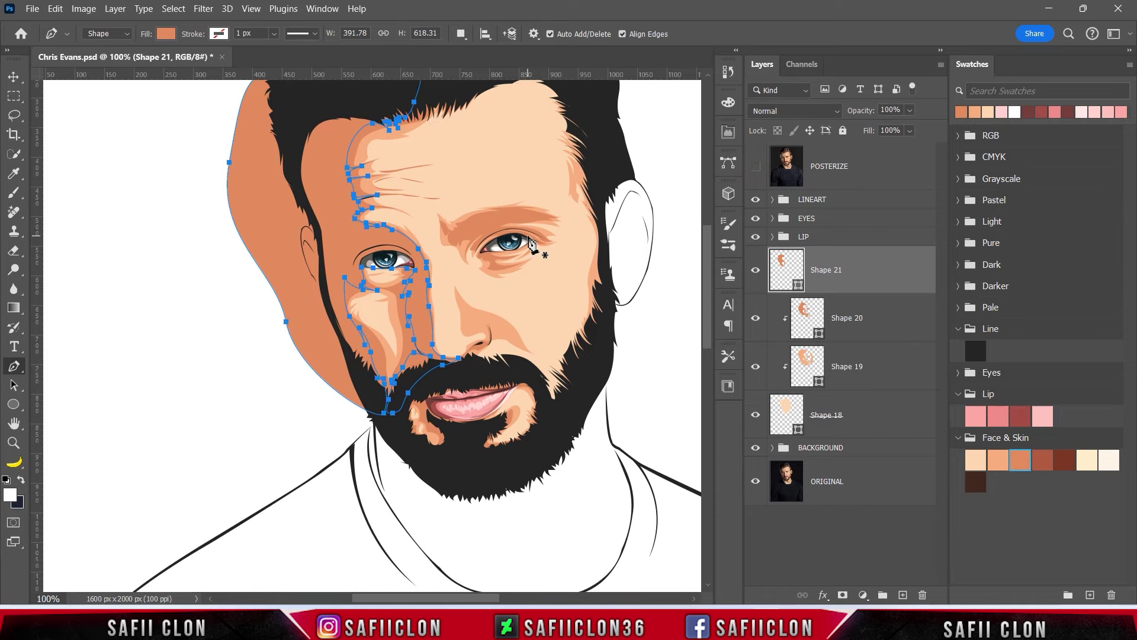
Fill Shape 21 with the medium-brown Face & Skin swatch and clip it to the skin shape
double_click(794, 278)
left_click(1049, 464)
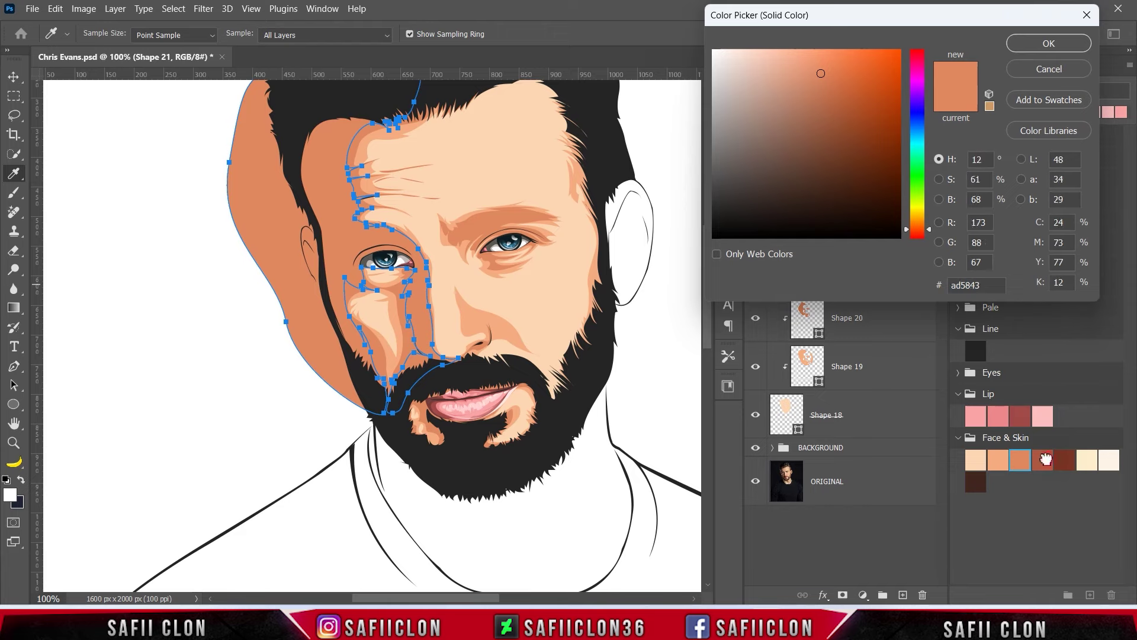
left_click(1050, 44)
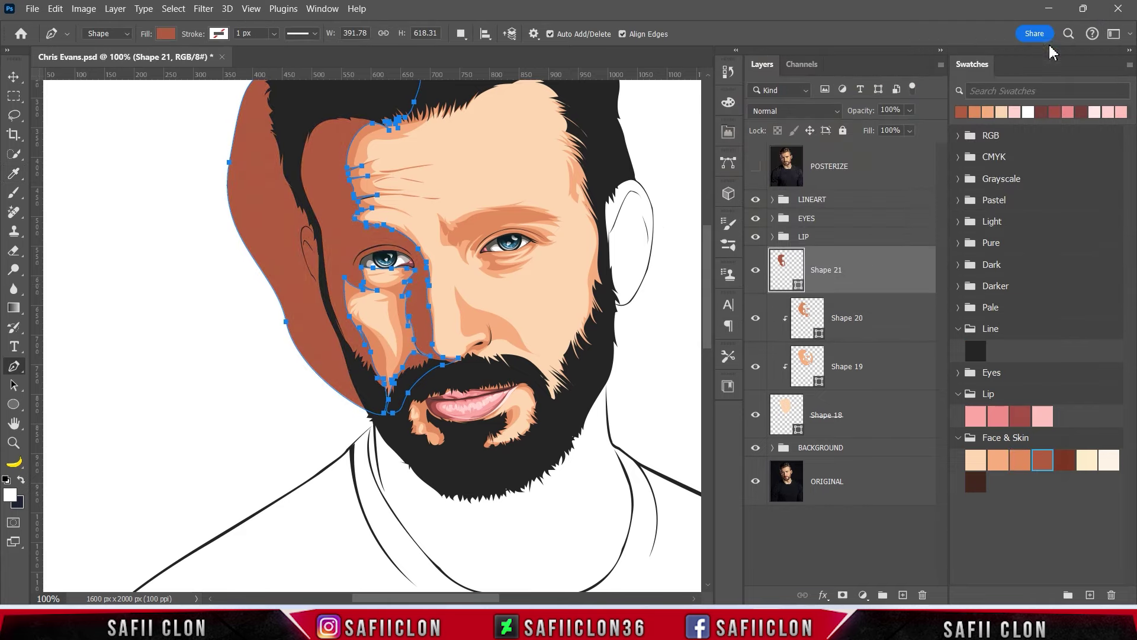
right_click(854, 267)
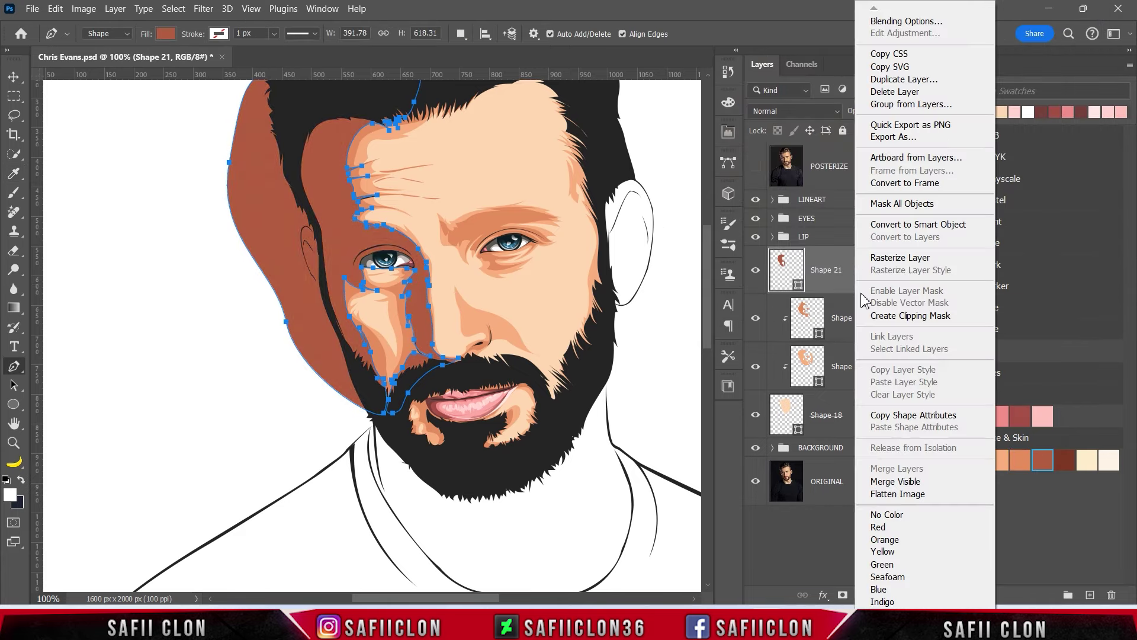
left_click(880, 316)
key("Escape")
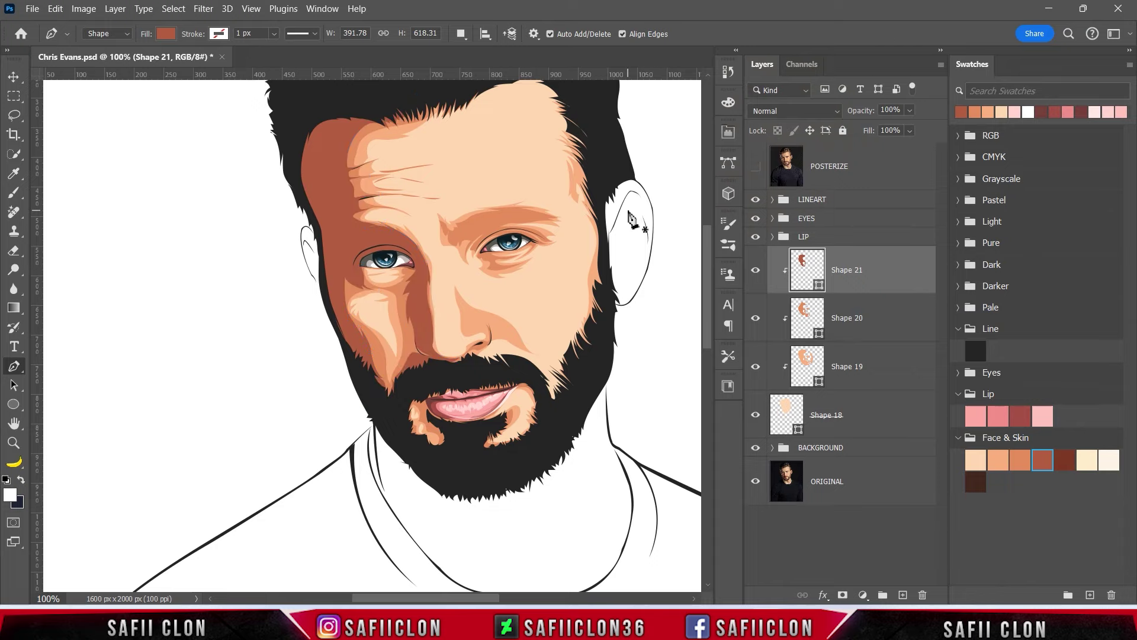
Review the whole portrait and save the document
key("ctrl+minus")
key("ctrl+minus")
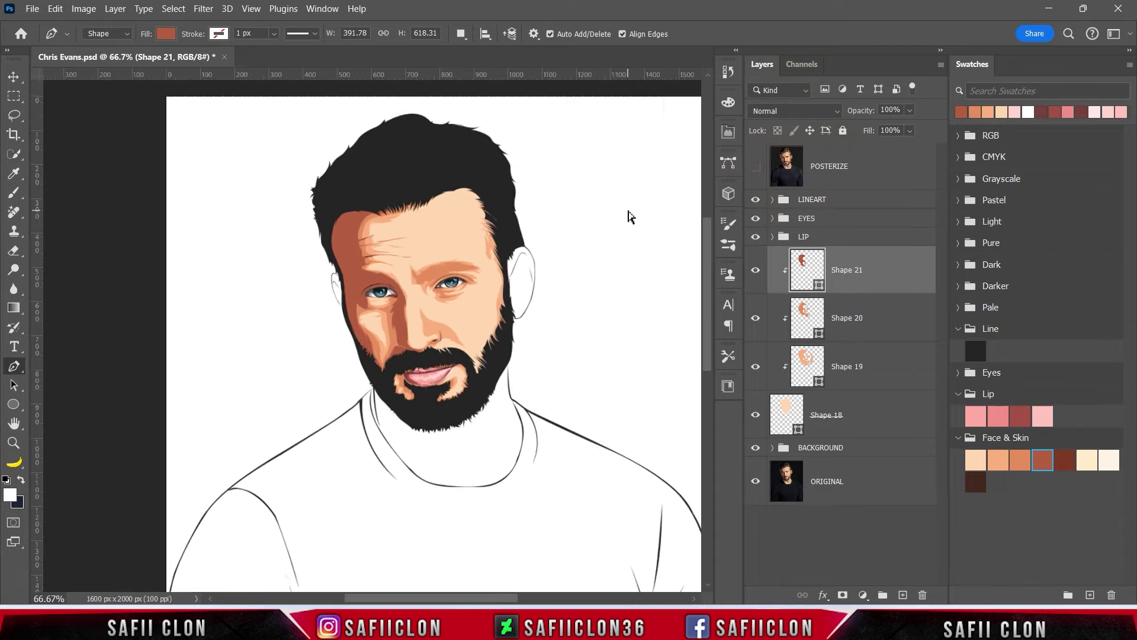
key("ctrl+minus")
key("ctrl+plus")
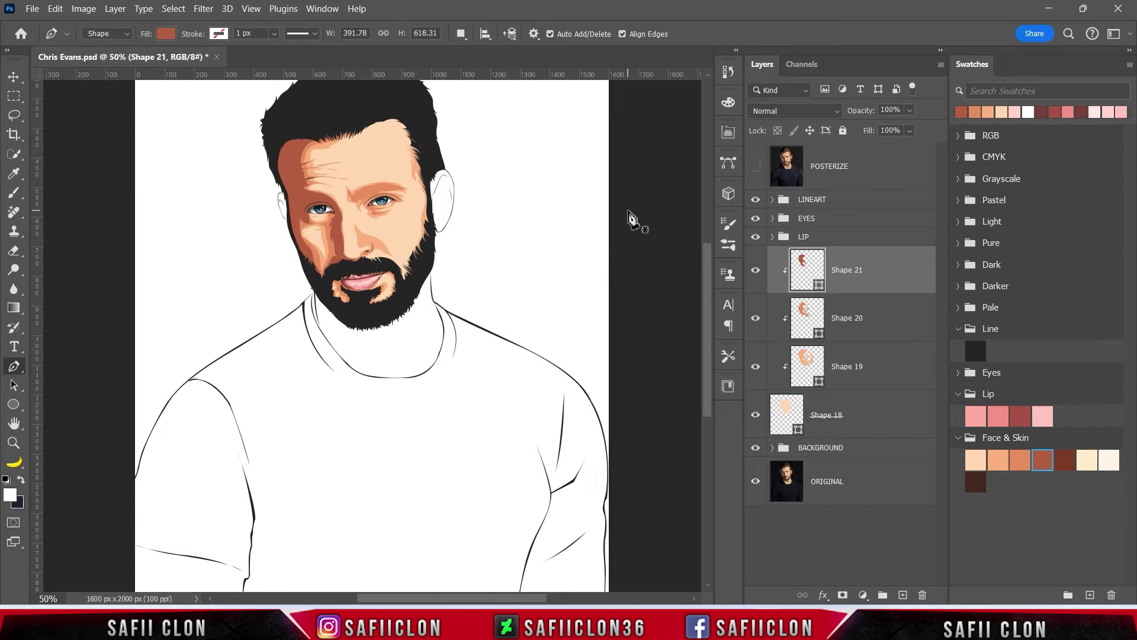
scroll(556, 338, "up", 2)
key("ctrl+s")
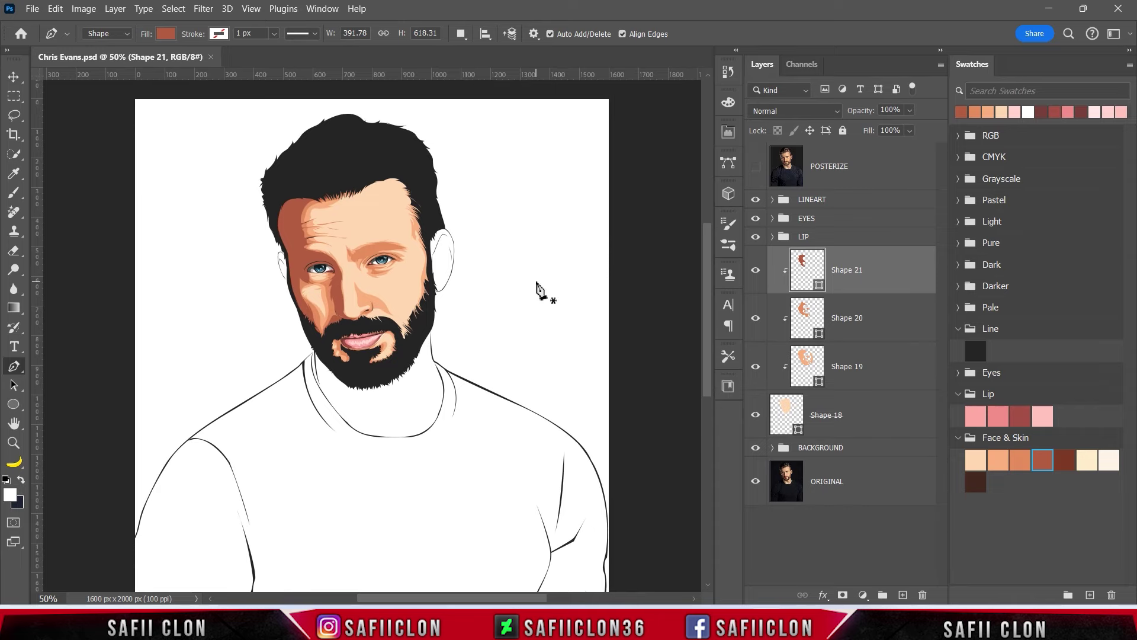
key("ctrl+plus")
key("ctrl+plus")
key("ctrl+plus")
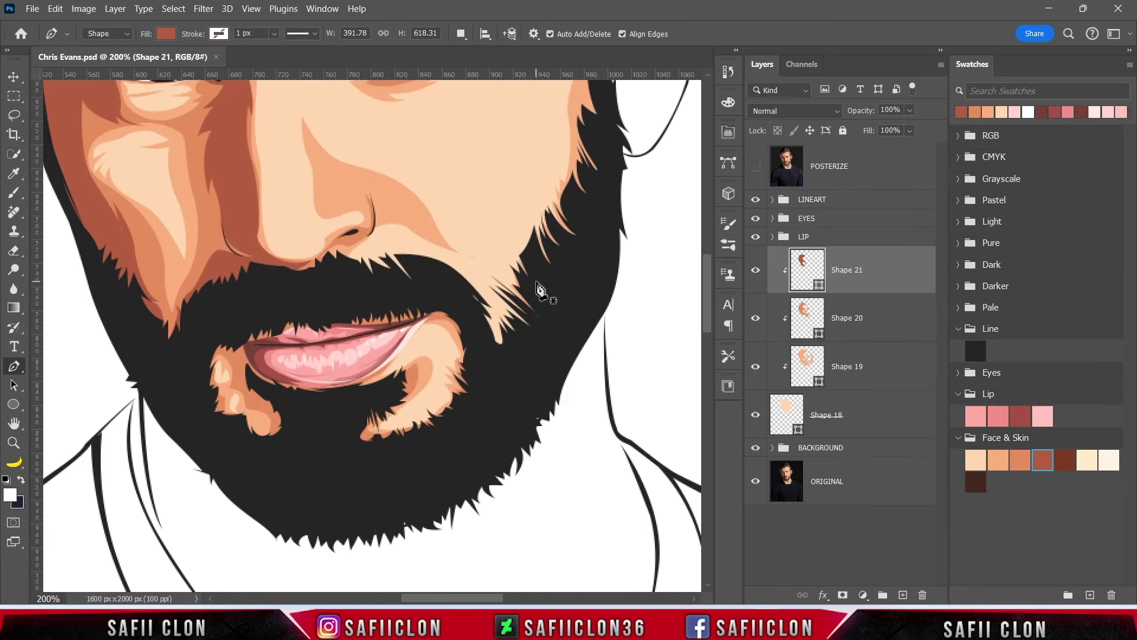
scroll(459, 333, "up", 5)
scroll(460, 340, "up", 2)
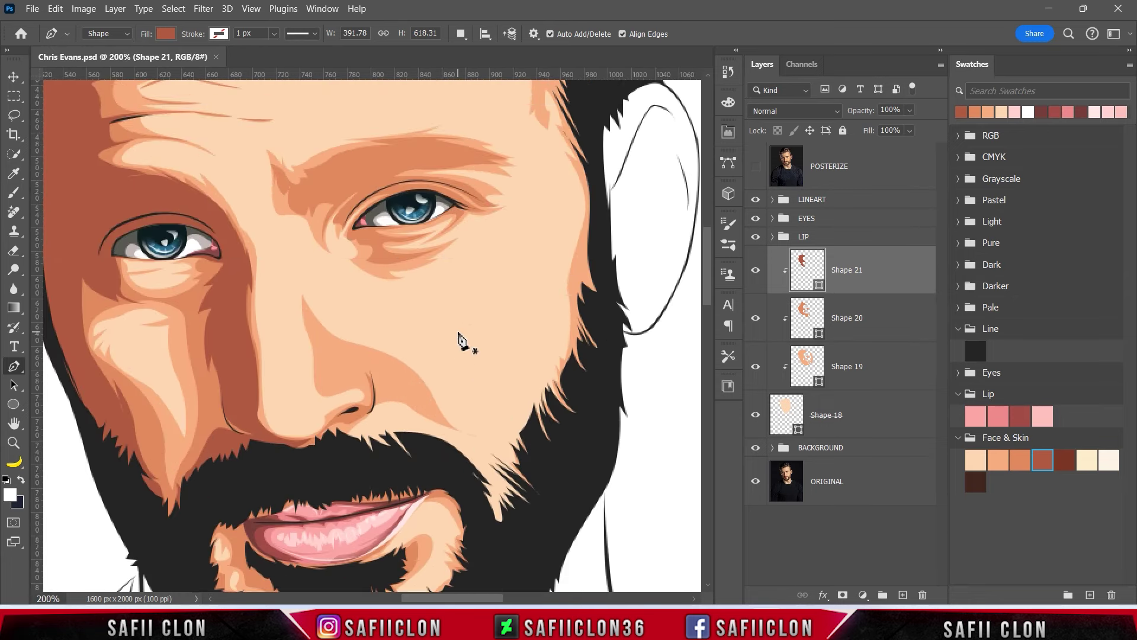
Show the posterized photo and set Shape 21's Path Operations to Subtract Front Shape
left_click_drag(486, 598, 457, 598)
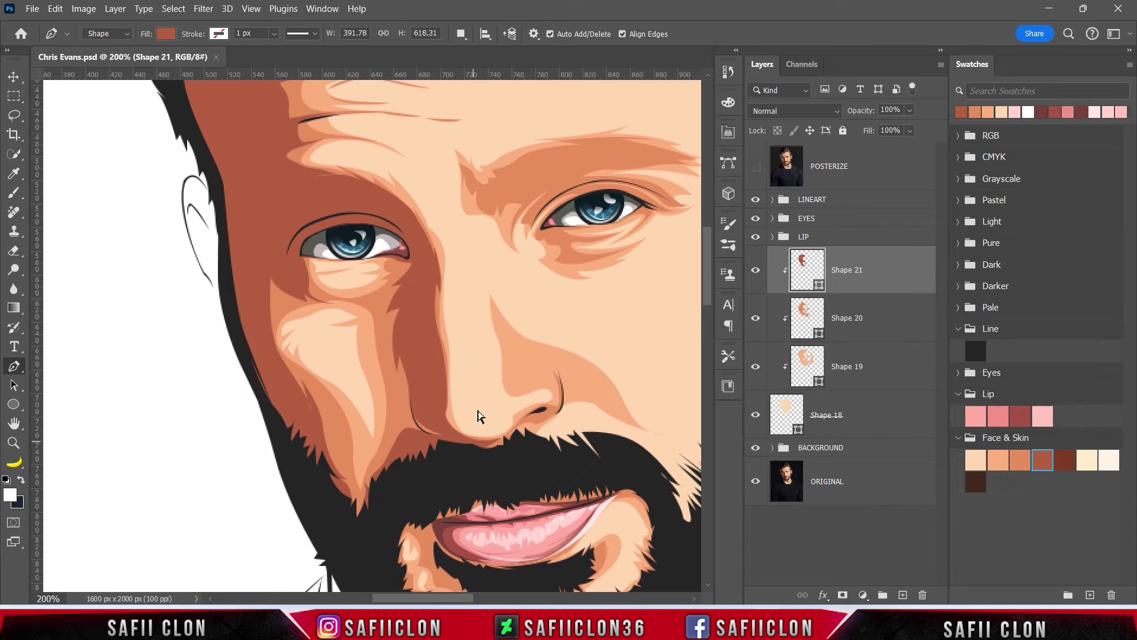
left_click(756, 169)
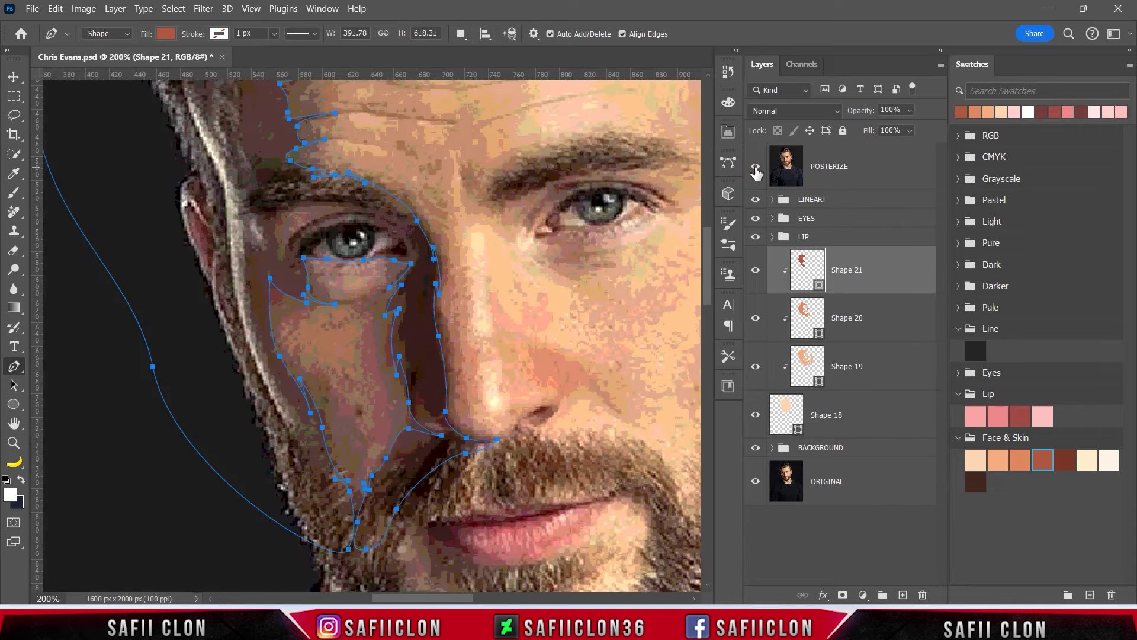
left_click(461, 33)
left_click(491, 80)
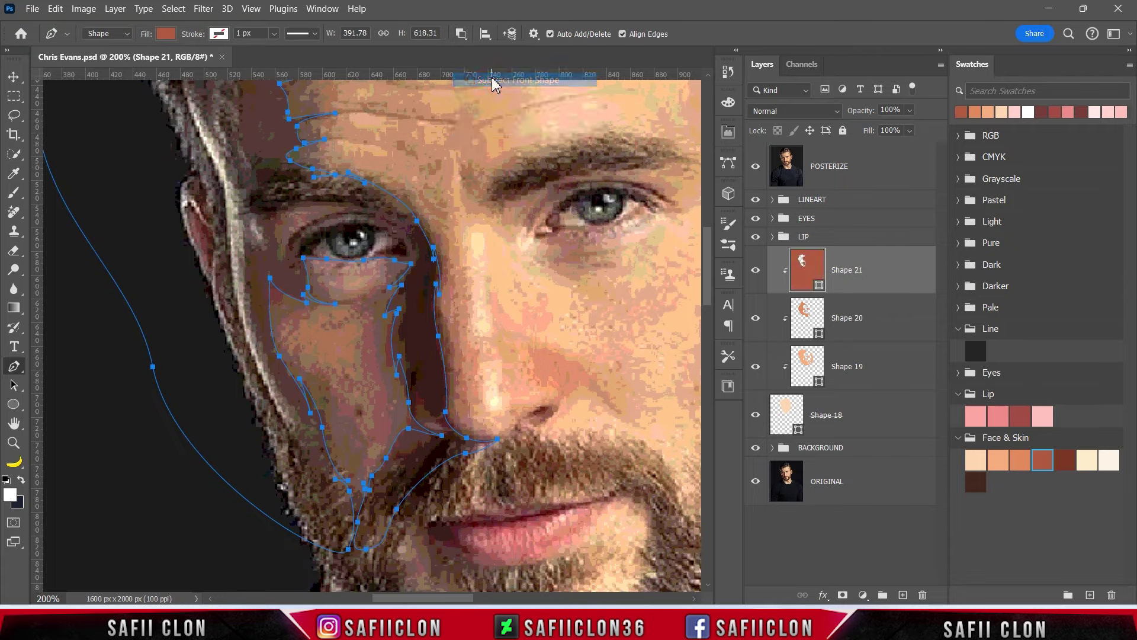
key("ctrl+z")
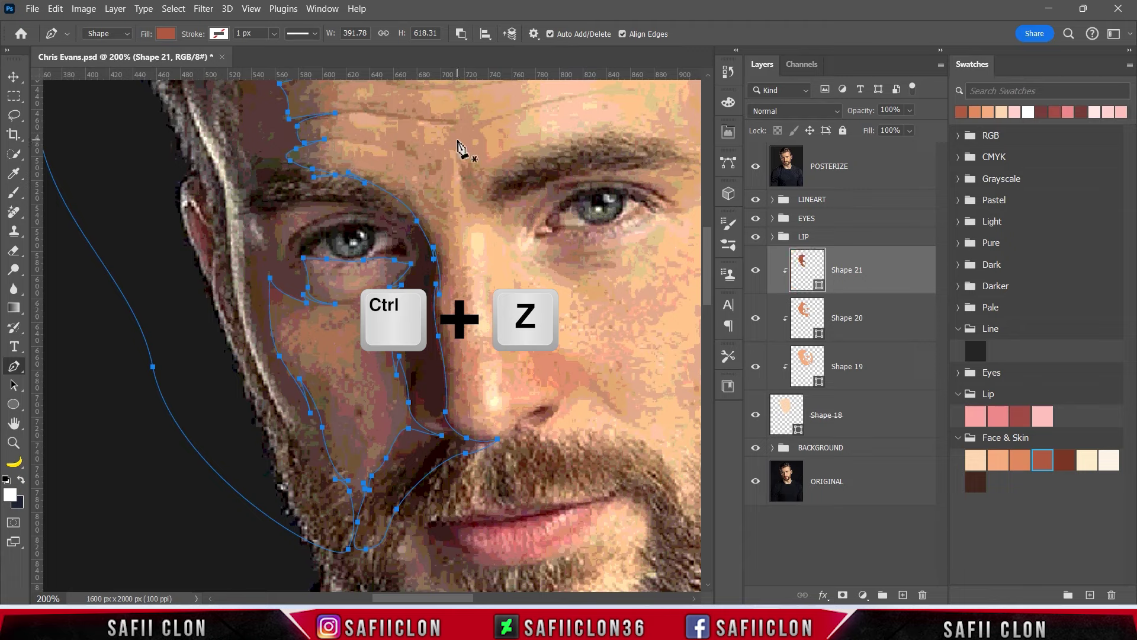
Trace a curved cut-out path over the left eye along the eyebrow
left_click(283, 259)
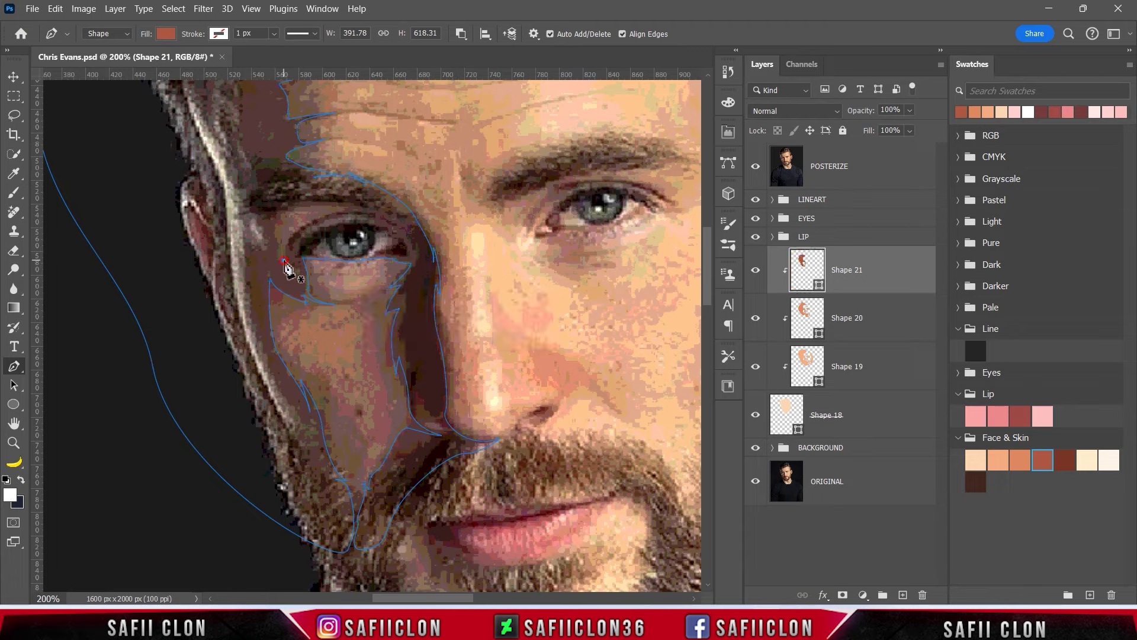
left_click_drag(333, 213, 334, 218)
left_click(359, 211)
left_click_drag(363, 216, 306, 209)
left_click(277, 217)
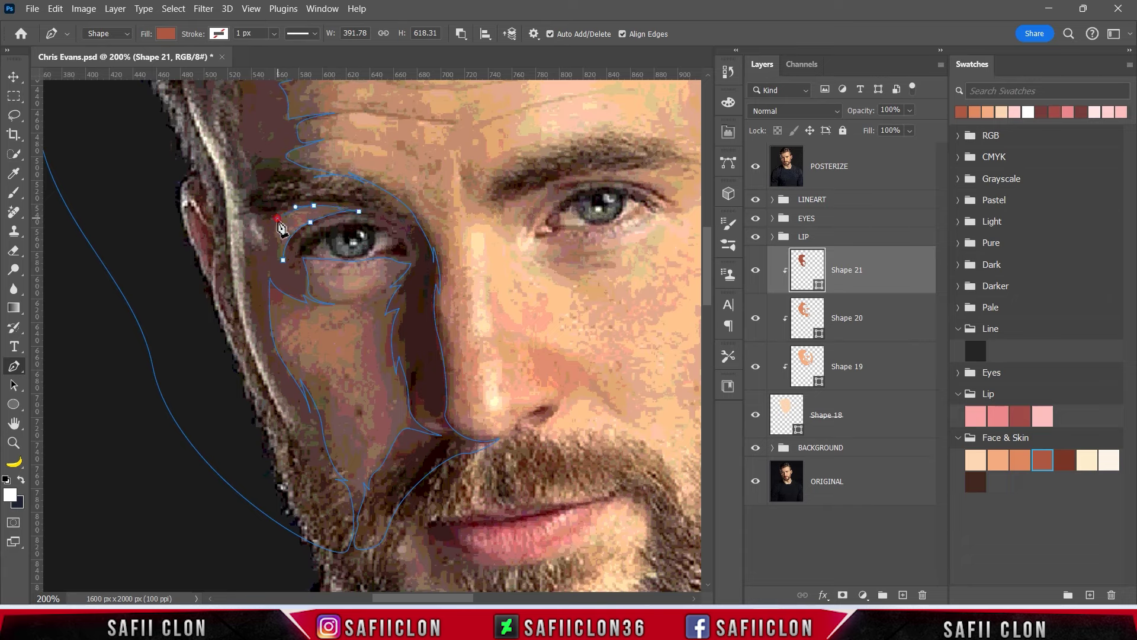
left_click(283, 259)
Close the cut-out path along the left eyelid, comparing it against the posterized photo
left_click(755, 171)
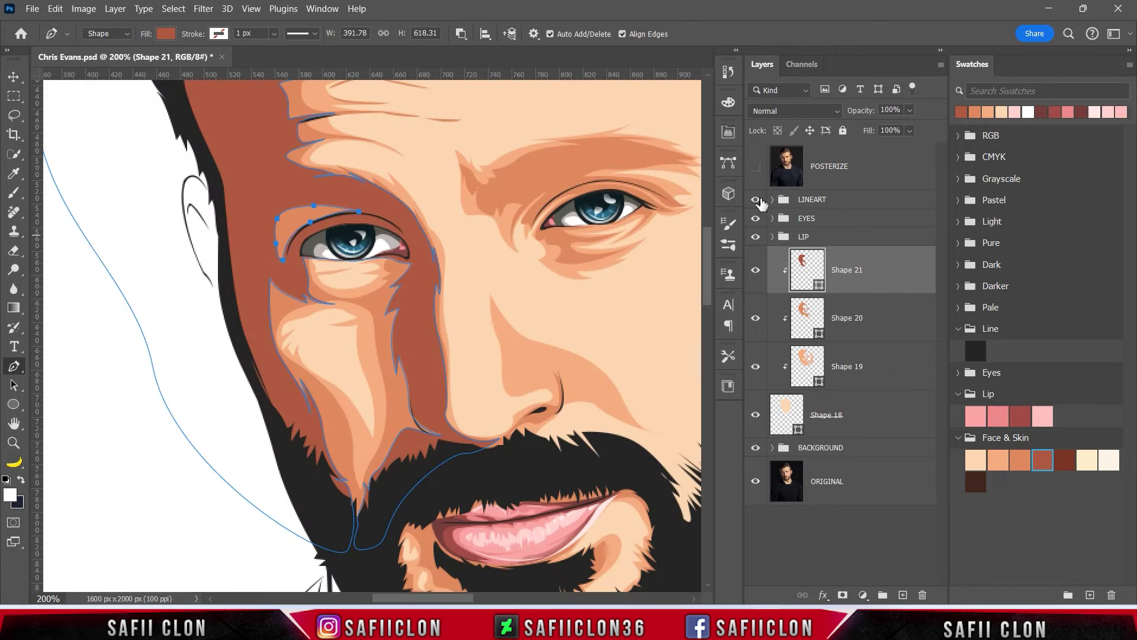
left_click(756, 168)
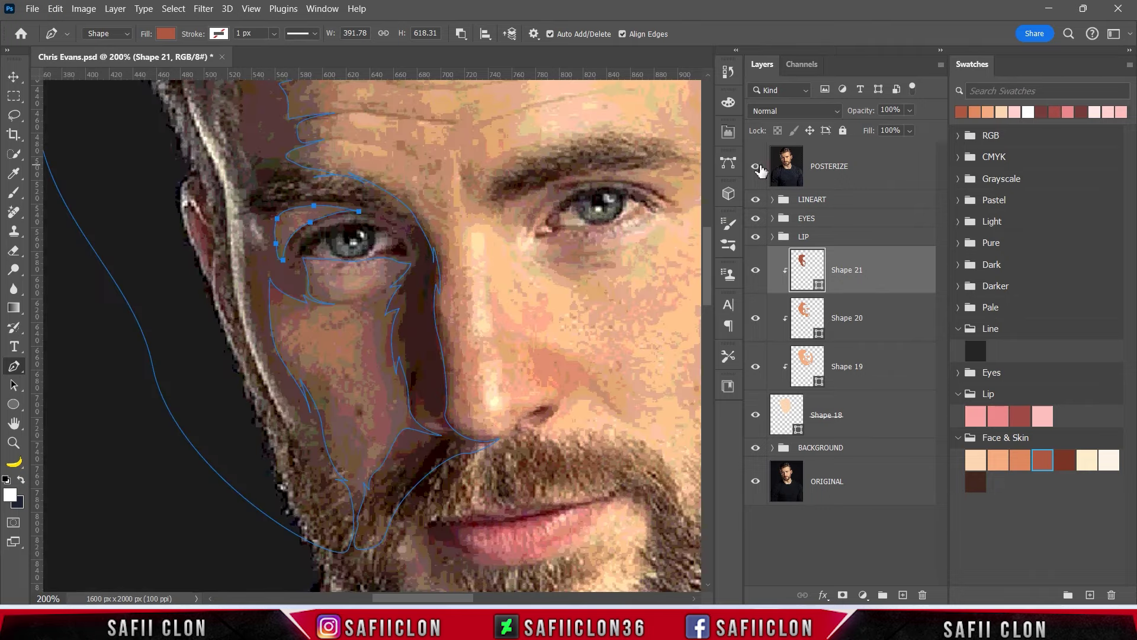
left_click(304, 236)
left_click_drag(379, 225, 413, 241)
left_click(303, 235)
left_click(755, 168)
left_click(756, 168)
left_click(755, 167)
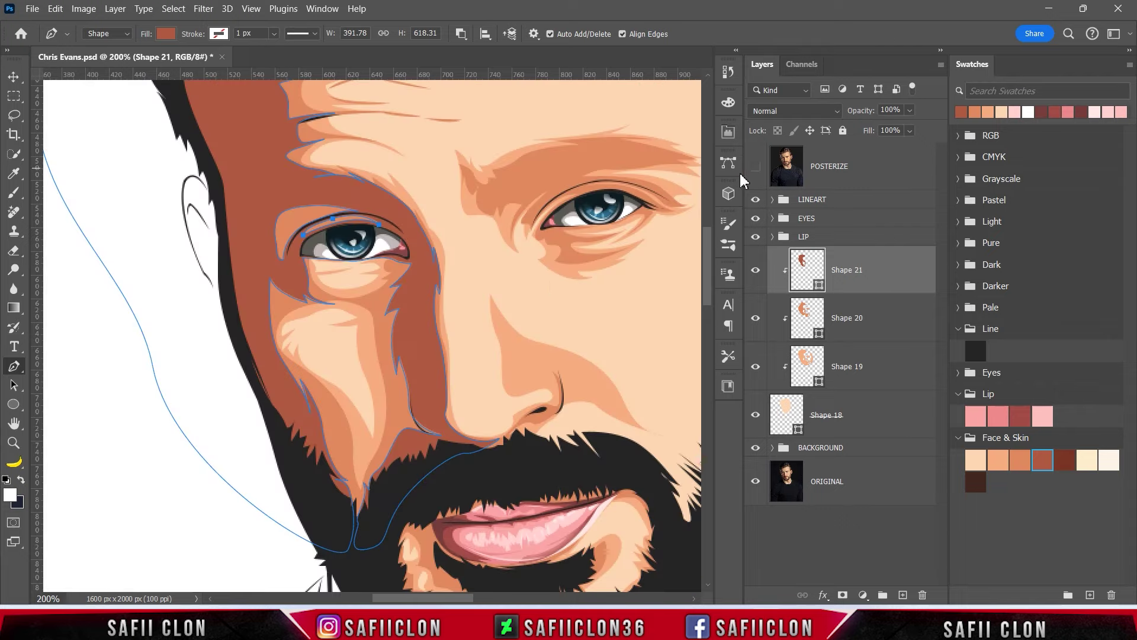
left_click(863, 317)
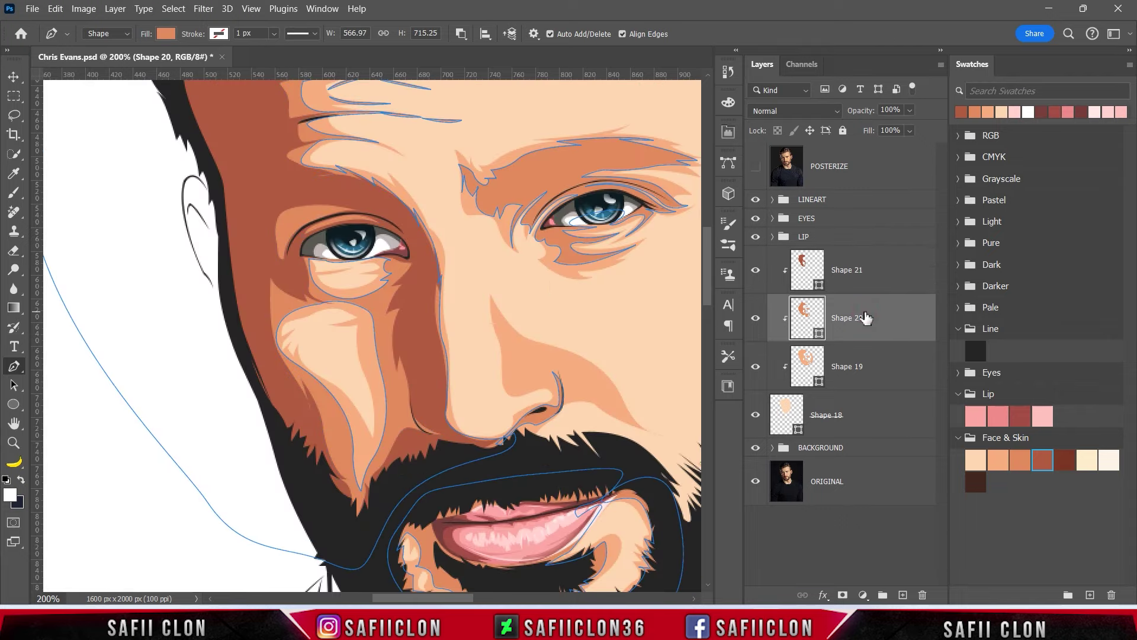
On Shape 20, keep Subtract Front Shape and place anchors above the left eye
left_click(461, 34)
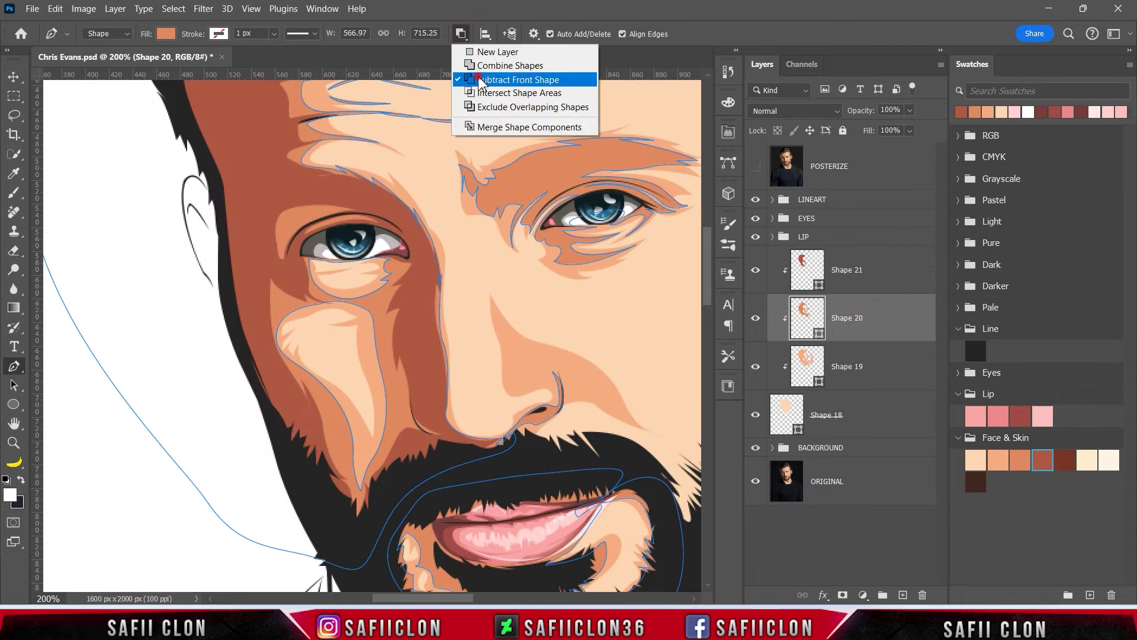
left_click(481, 81)
left_click(757, 169)
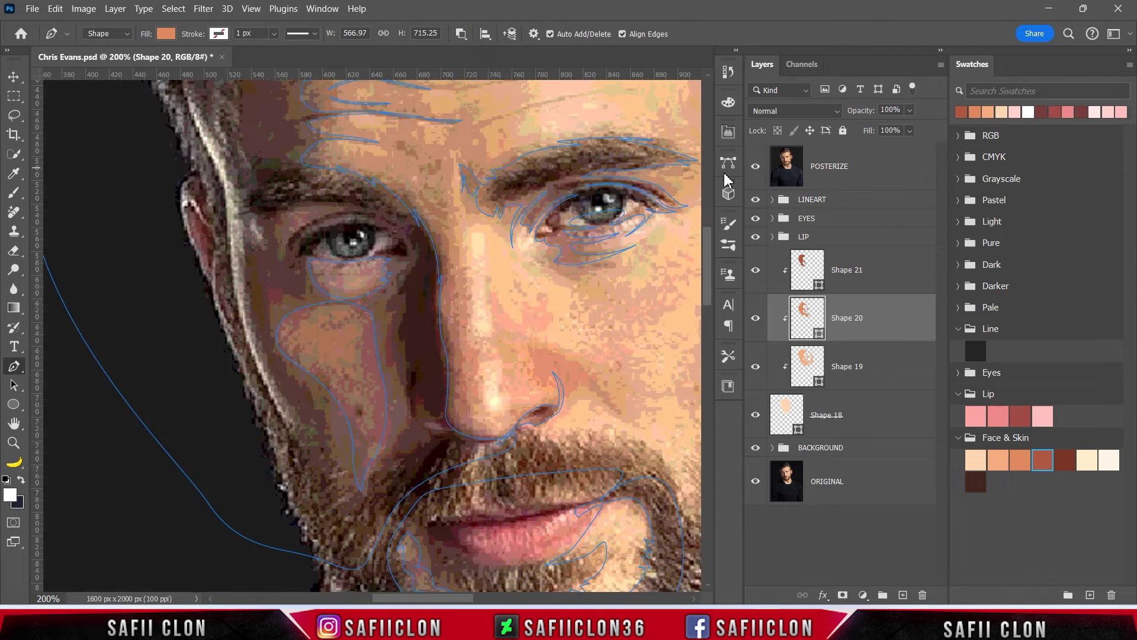
left_click(322, 209)
left_click(756, 166)
left_click(288, 217)
left_click(279, 227)
key("ctrl+z")
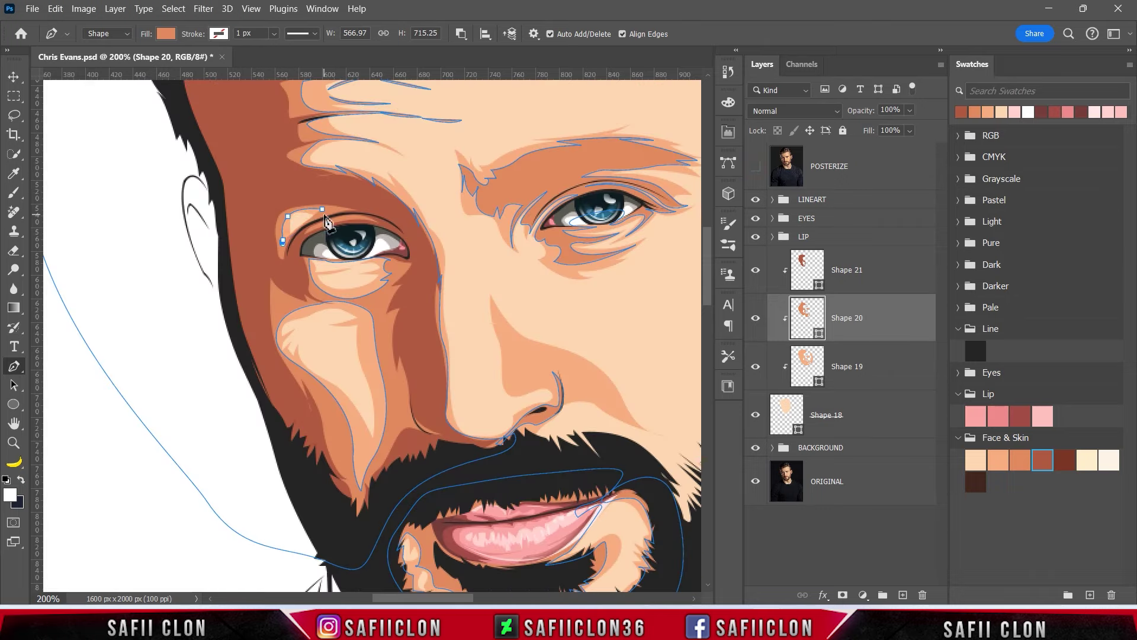
key("Escape")
Draw a closed cut-out path along the left upper eyelid and preview the portrait
left_click(312, 229)
left_click_drag(365, 219, 371, 220)
left_click(323, 240)
left_click(289, 261)
key("Escape")
left_click(544, 278)
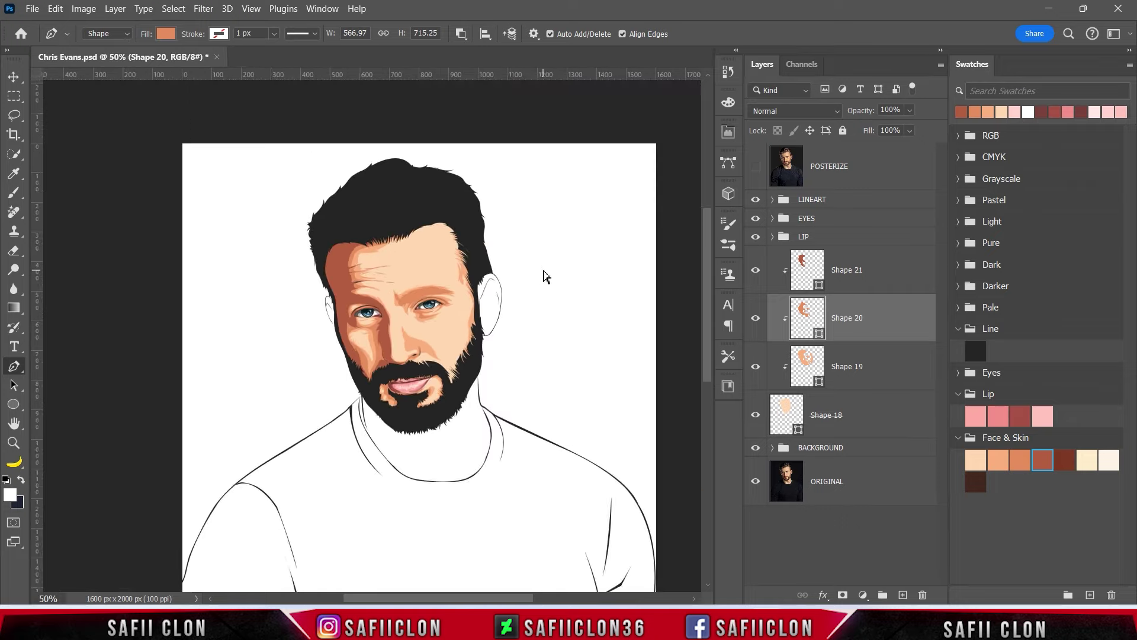
key("ctrl+z")
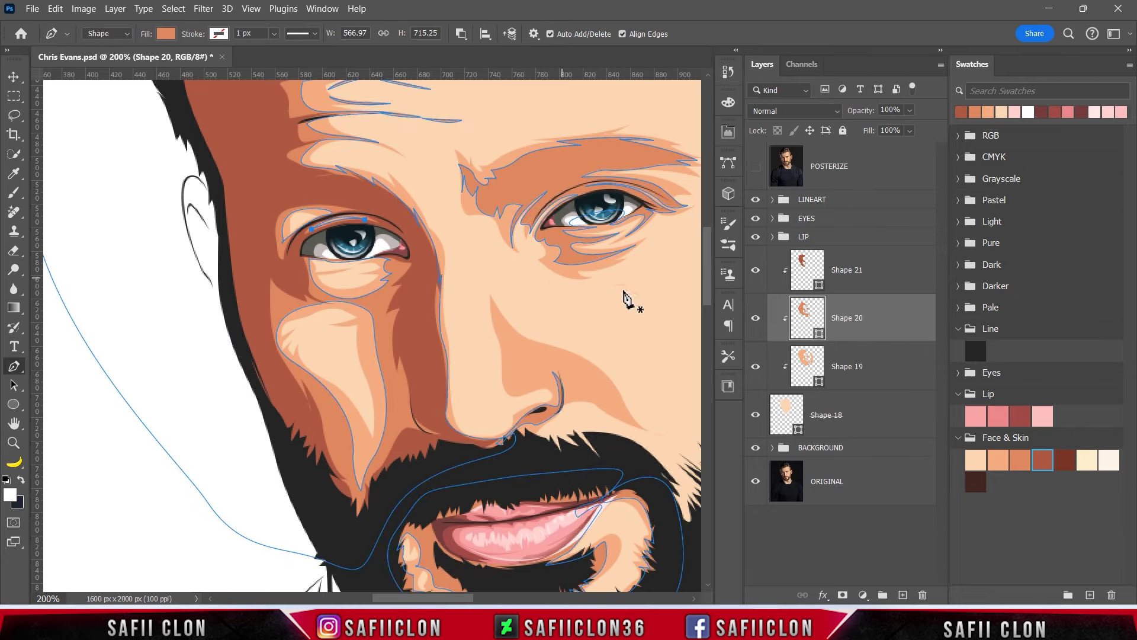
left_click(890, 273)
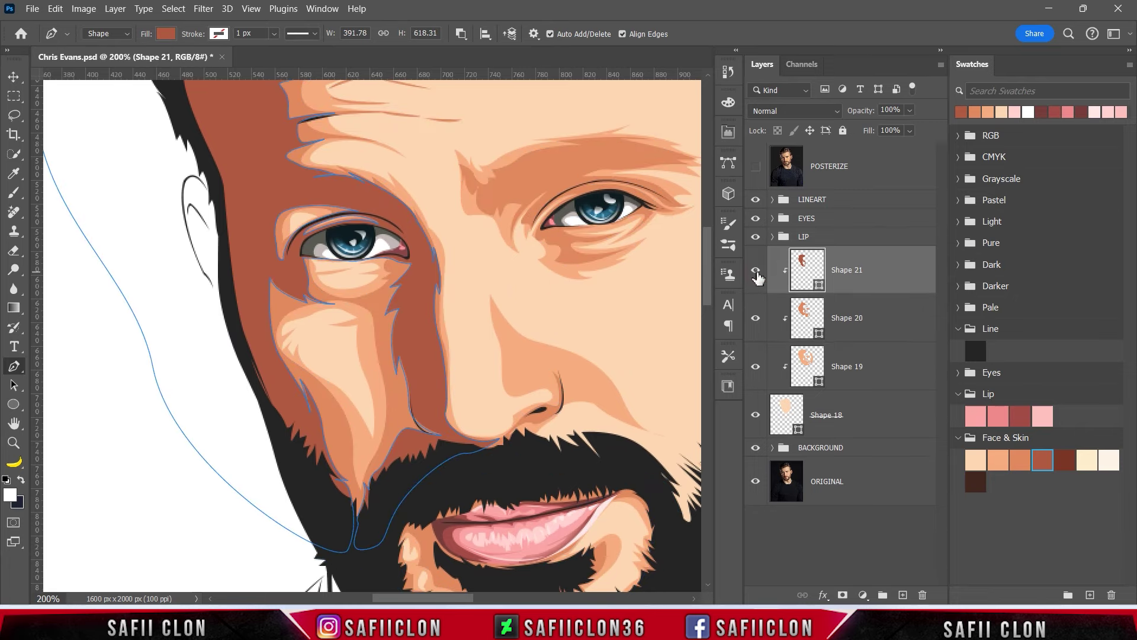
Stop subtracting paths, select the shadow path and hide the posterized photo
left_click(460, 34)
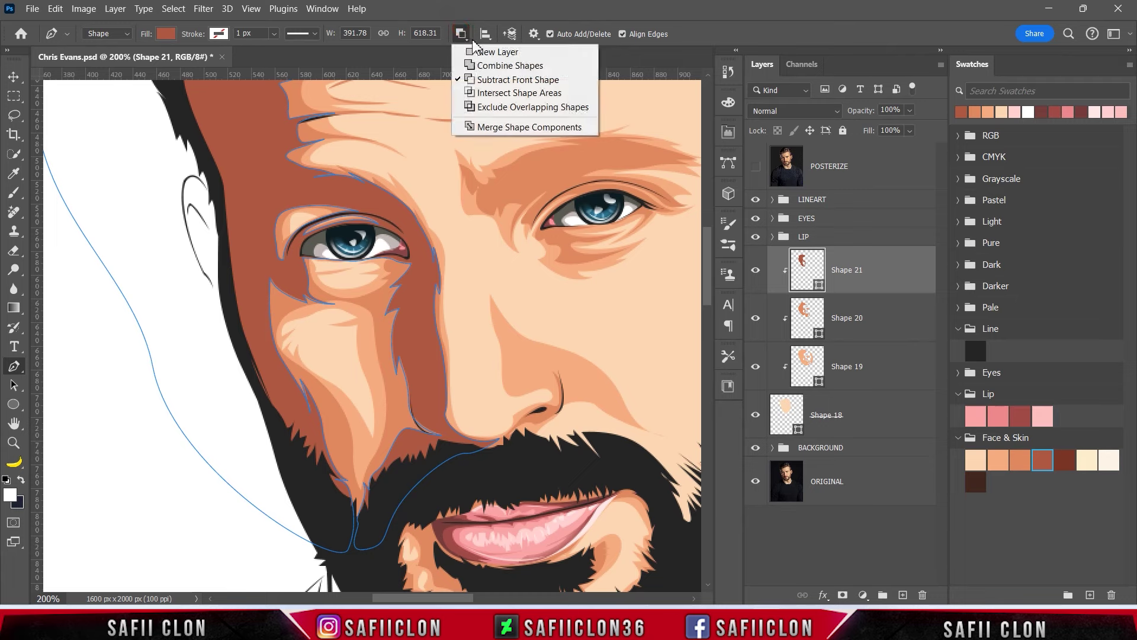
left_click(480, 53)
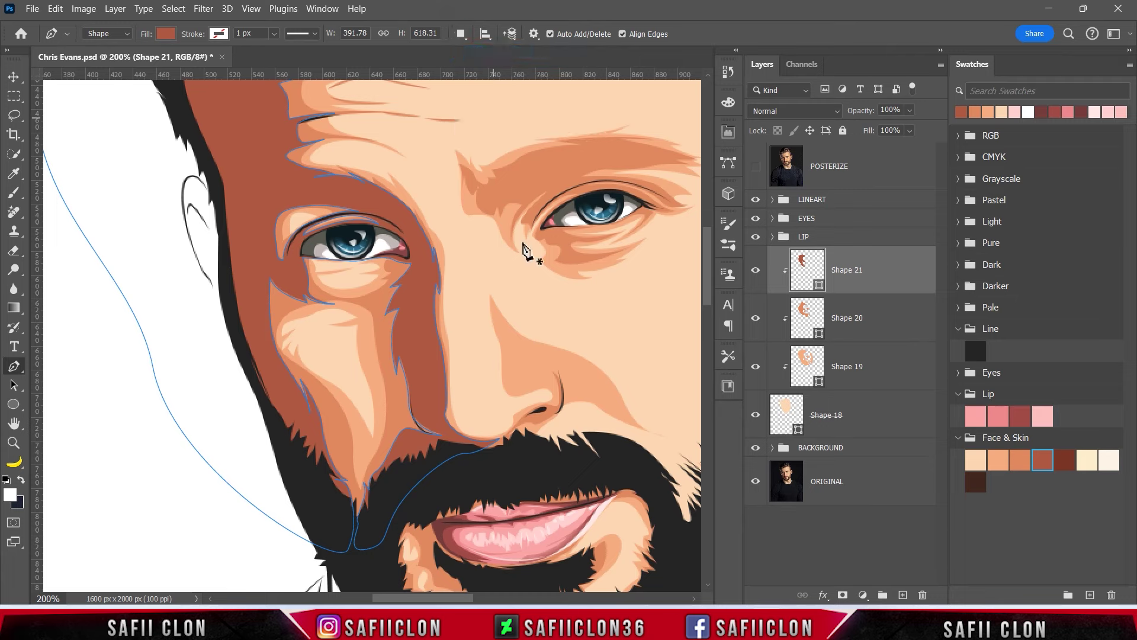
left_click(439, 437, "ctrl")
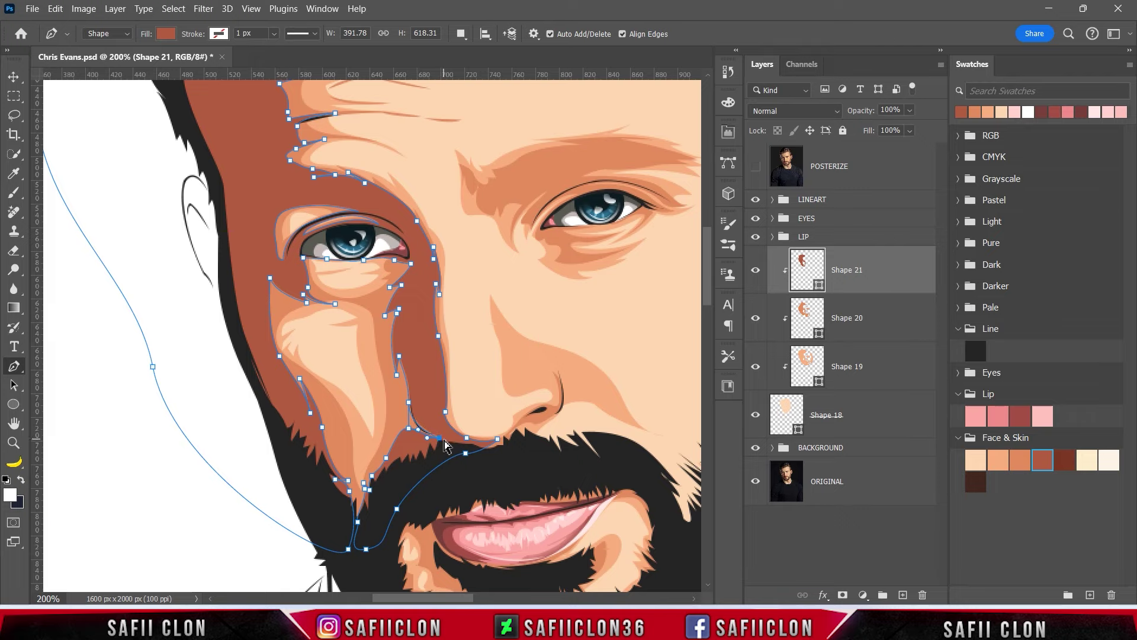
left_click(755, 169)
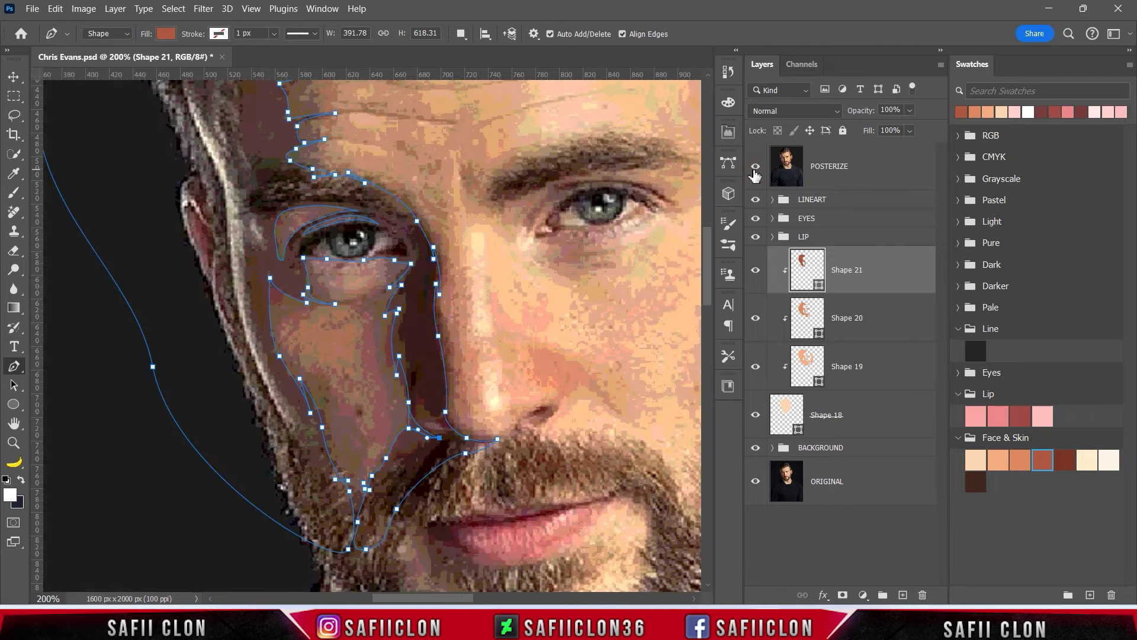
left_click(756, 169)
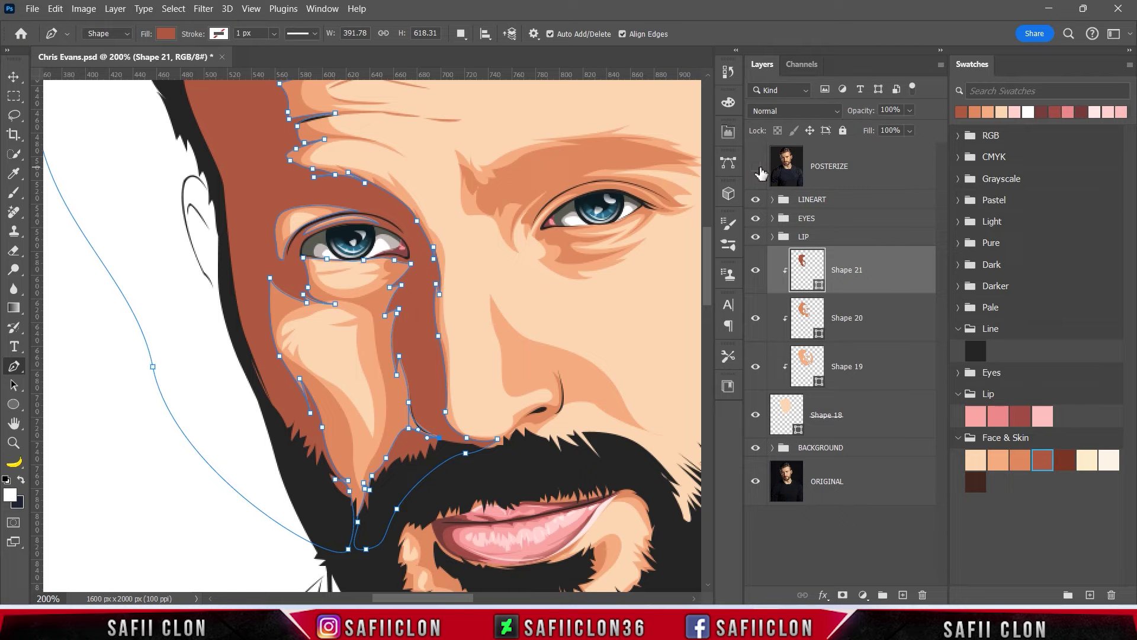
left_click(755, 168)
With Combine Shapes set, draw a path curving up beside the right nostril
left_click(460, 33)
left_click(477, 63)
left_click(518, 424)
left_click(543, 407)
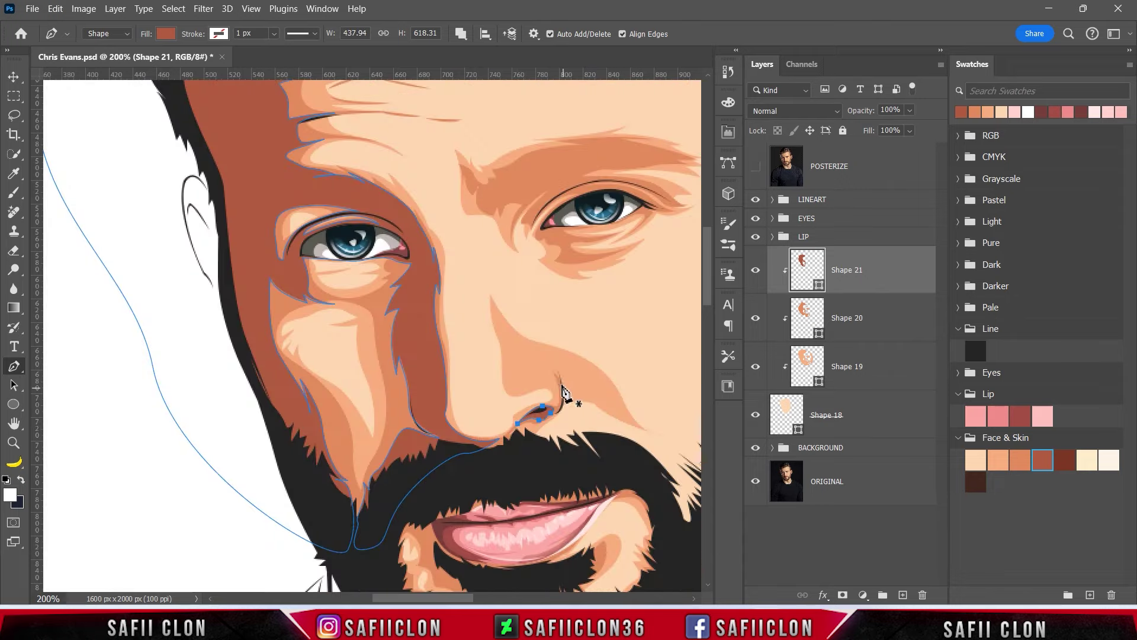
left_click_drag(557, 372, 553, 350)
scroll(554, 508, "up", 3)
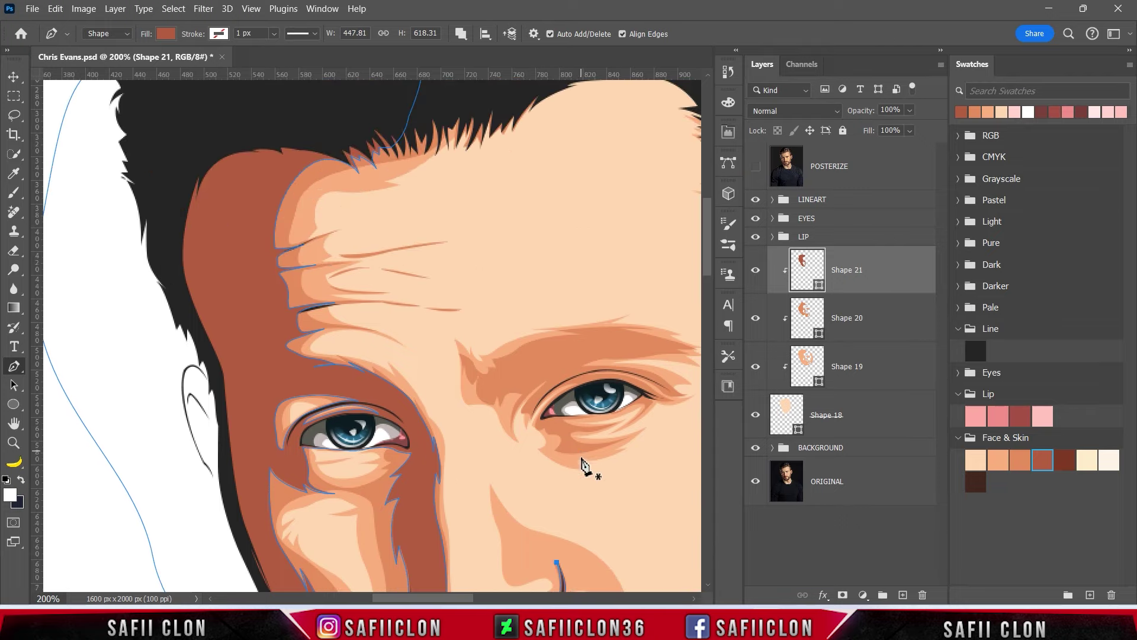
Outline a dark shadow piece along the chin and lower lip
scroll(589, 465, "right", 3)
scroll(495, 483, "down", 4)
left_click(198, 436)
left_click(213, 446)
left_click(232, 487)
left_click(756, 165)
left_click(260, 524)
left_click(287, 544)
left_click(301, 496)
left_click(274, 450)
Trace the shadow around the lip corner and close the chin piece
left_click(212, 414)
left_click(216, 439)
left_click(199, 459)
left_click(206, 484)
left_click(215, 481)
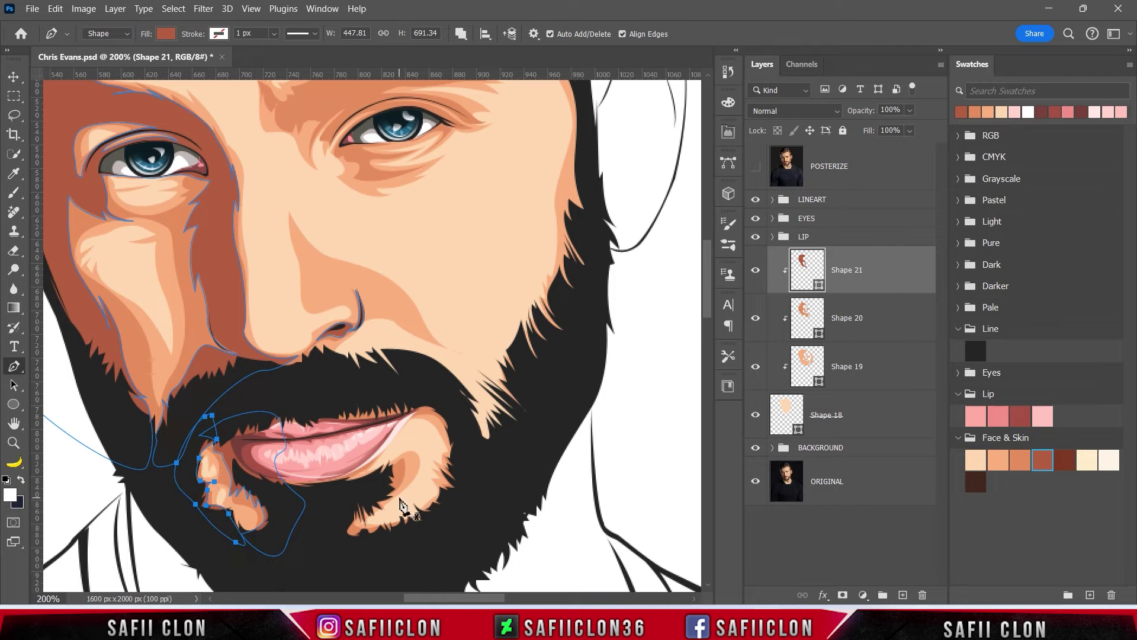
left_click(756, 166)
Add shadow pieces on the moustache and under the lower lip along the chin
left_click(404, 417)
left_click_drag(430, 379, 459, 386)
left_click_drag(451, 436, 460, 480)
left_click(404, 418)
left_click(310, 475)
left_click(354, 468)
left_click(384, 472)
left_click(343, 494)
left_click_drag(353, 529, 373, 540)
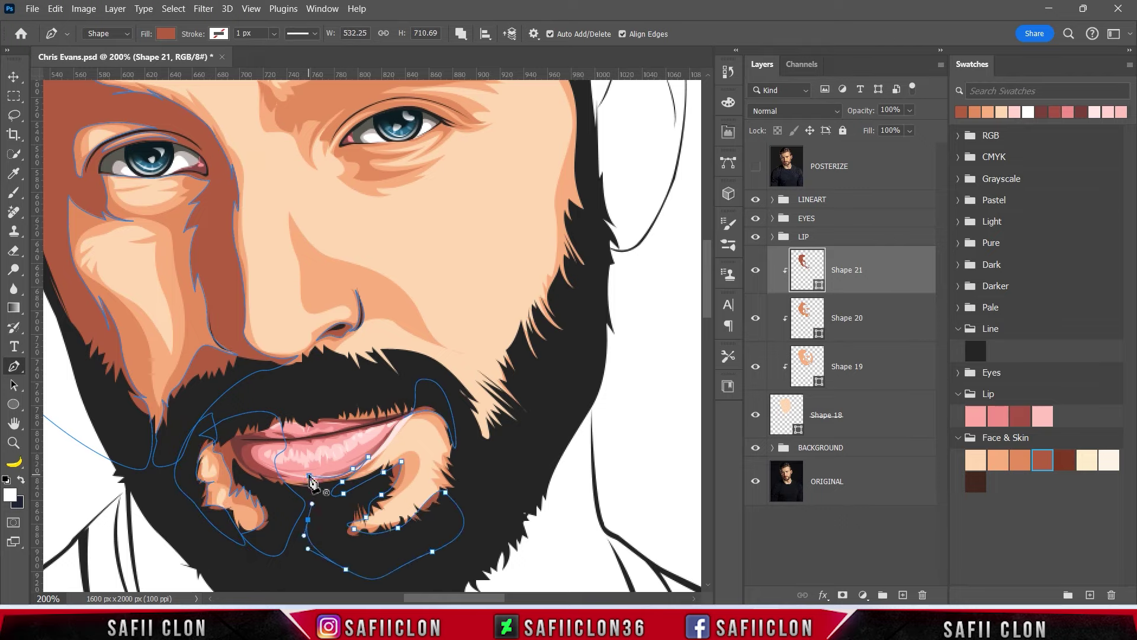
scroll(533, 427, "up", 5)
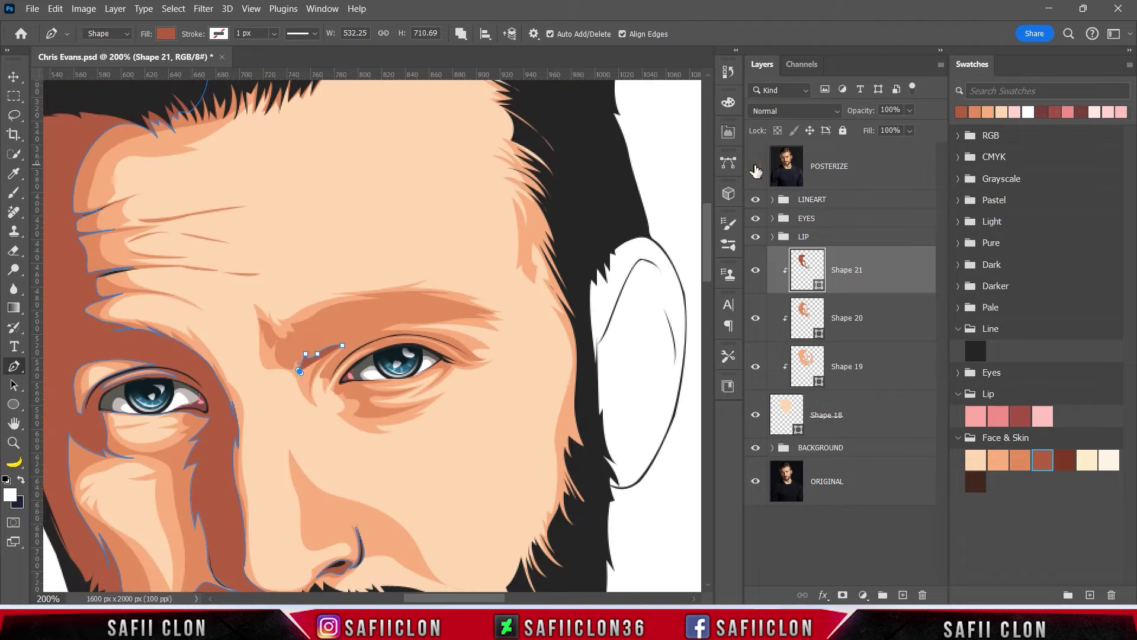
Start the eyebrow shadow at the inner corner and trace along the eyebrow's top
left_click(296, 356)
left_click(300, 371)
left_click_drag(282, 349, 317, 344)
left_click(325, 305)
left_click(346, 308)
left_click(382, 303)
left_click(403, 300)
left_click(436, 301)
left_click_drag(451, 306, 462, 314)
Trace back along the eyebrow's underside and close the eyebrow shadow piece
left_click(492, 313)
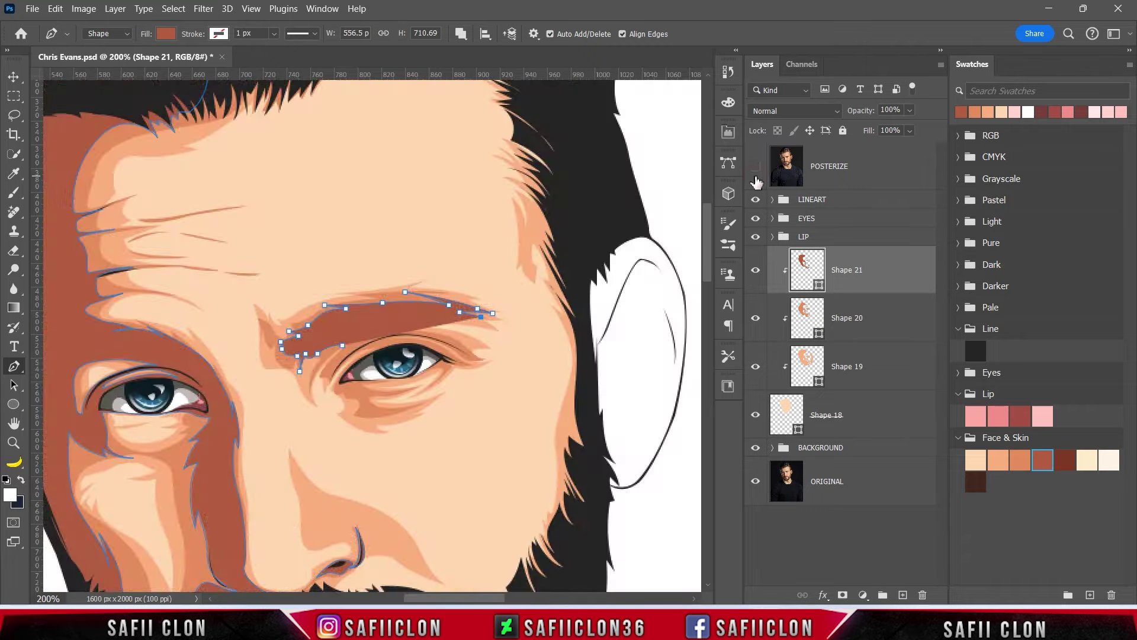
left_click(460, 312)
left_click(430, 310)
left_click(416, 314)
key("ctrl+comma")
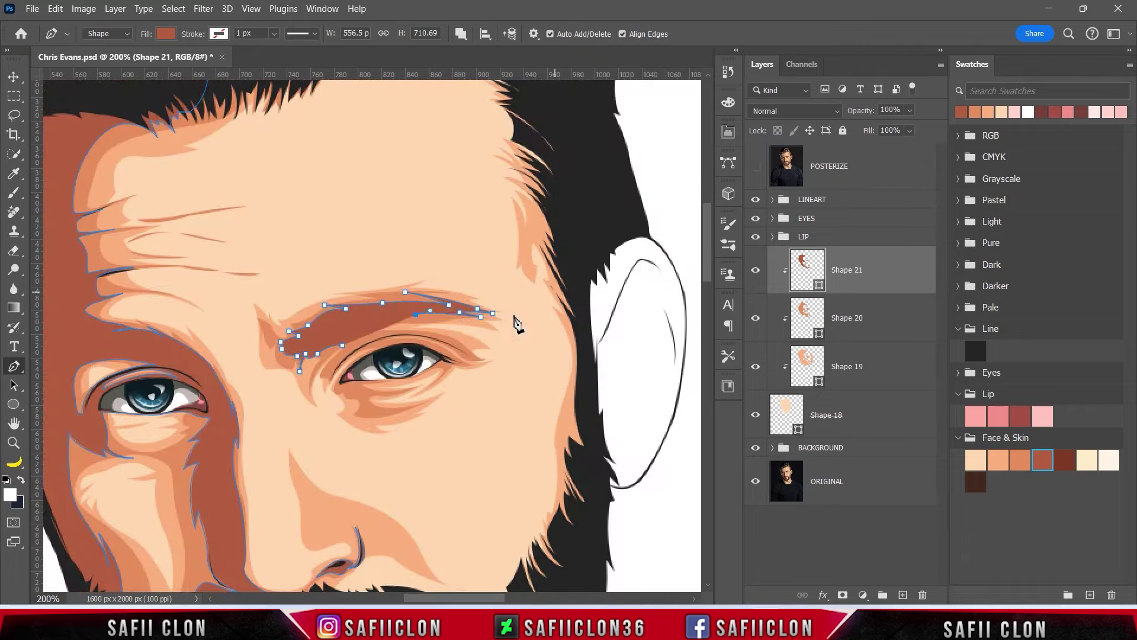
left_click(352, 333)
left_click(756, 167)
Draw a closed shadow piece over the right eye's upper eyelid
left_click(321, 373)
left_click_drag(408, 331, 460, 337)
key("ctrl+comma")
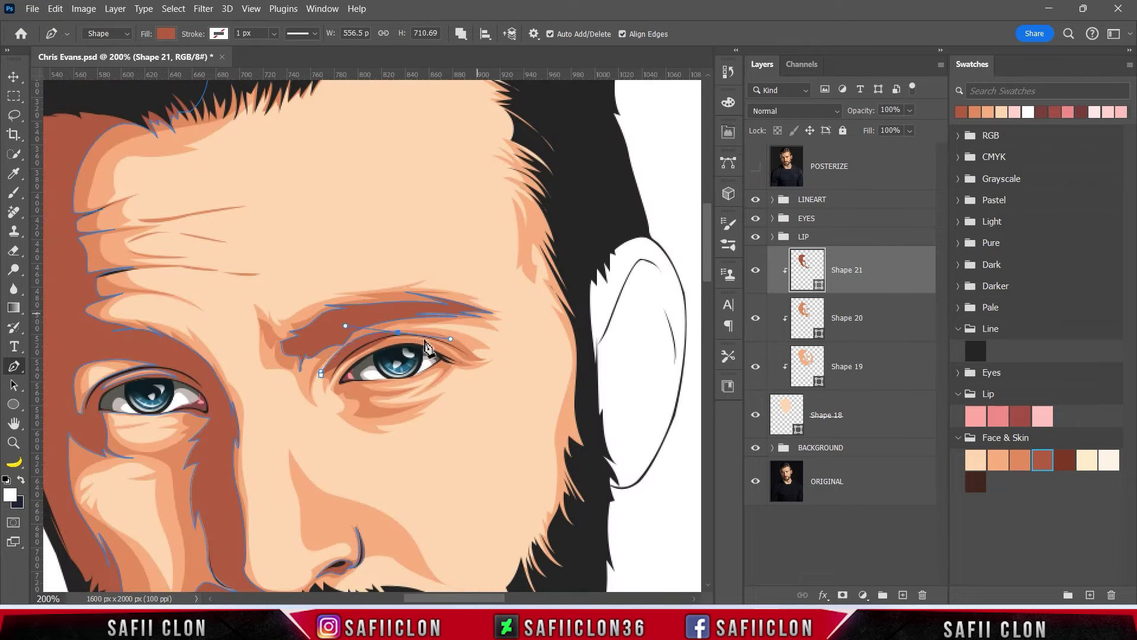
left_click(481, 359)
key("ctrl+comma")
left_click(439, 344)
left_click(331, 388)
key("ctrl+comma")
key("Escape")
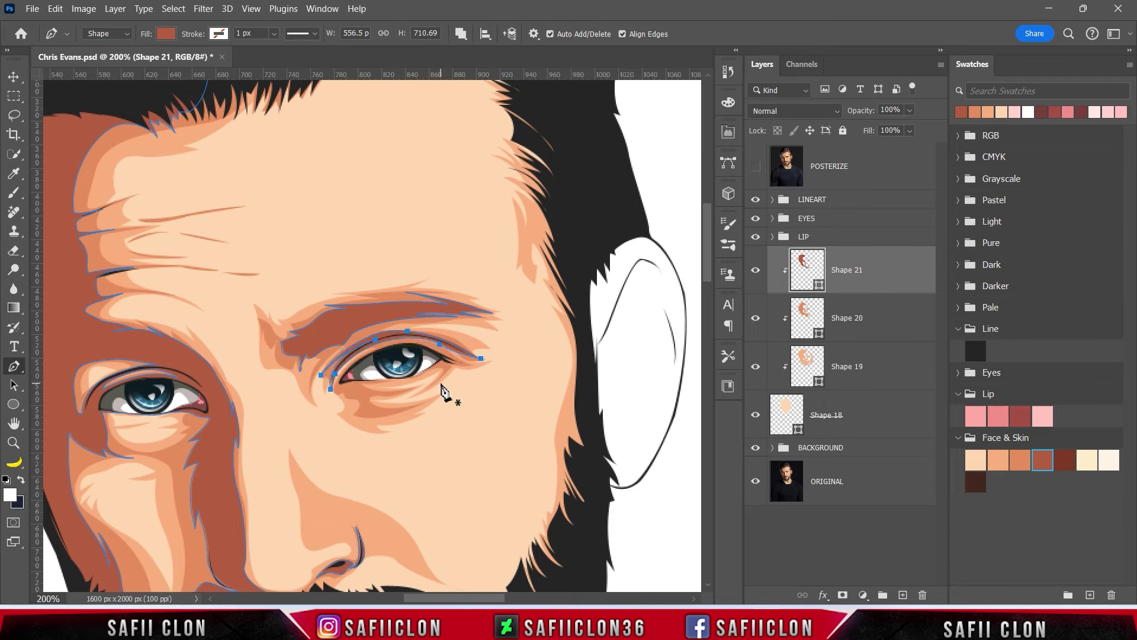
Refine the eyelid shadow with anchors below the eye and check it against the photo
left_click(440, 358, "ctrl")
left_click(756, 169)
left_click(394, 394)
left_click(335, 394)
left_click(375, 361, "ctrl")
key("ctrl+minus")
key("ctrl+plus")
key("ctrl+plus")
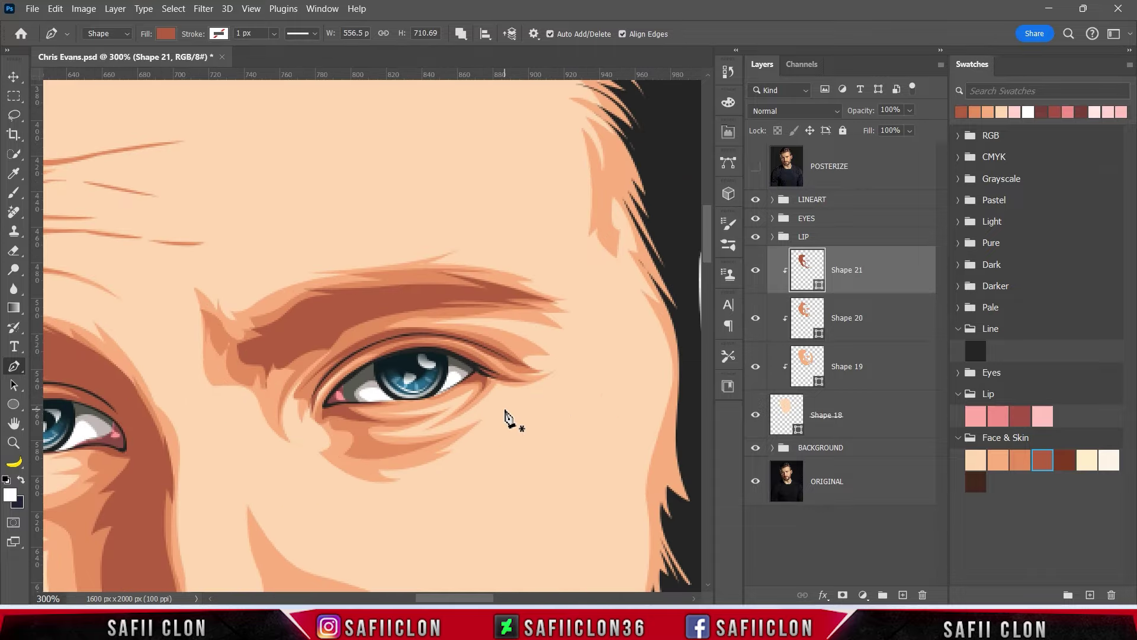
left_click(756, 168)
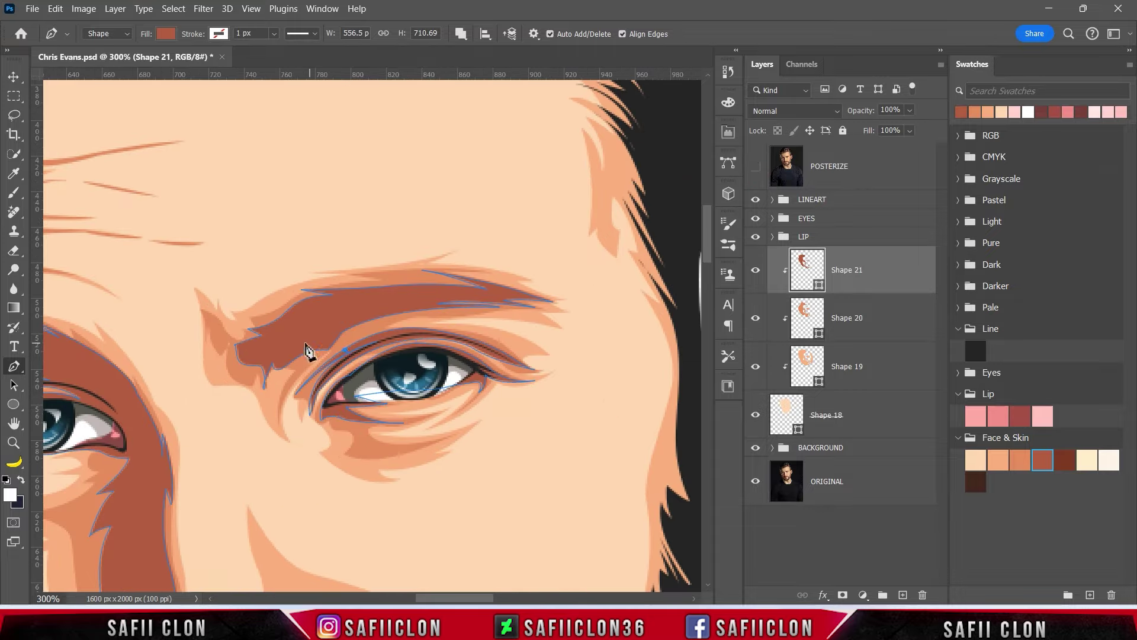
left_click(308, 355, "ctrl")
Set path operations to New Layer, show the posterized photo and zoom to 300%
key("ctrl+minus")
key("ctrl+minus")
key("ctrl+minus")
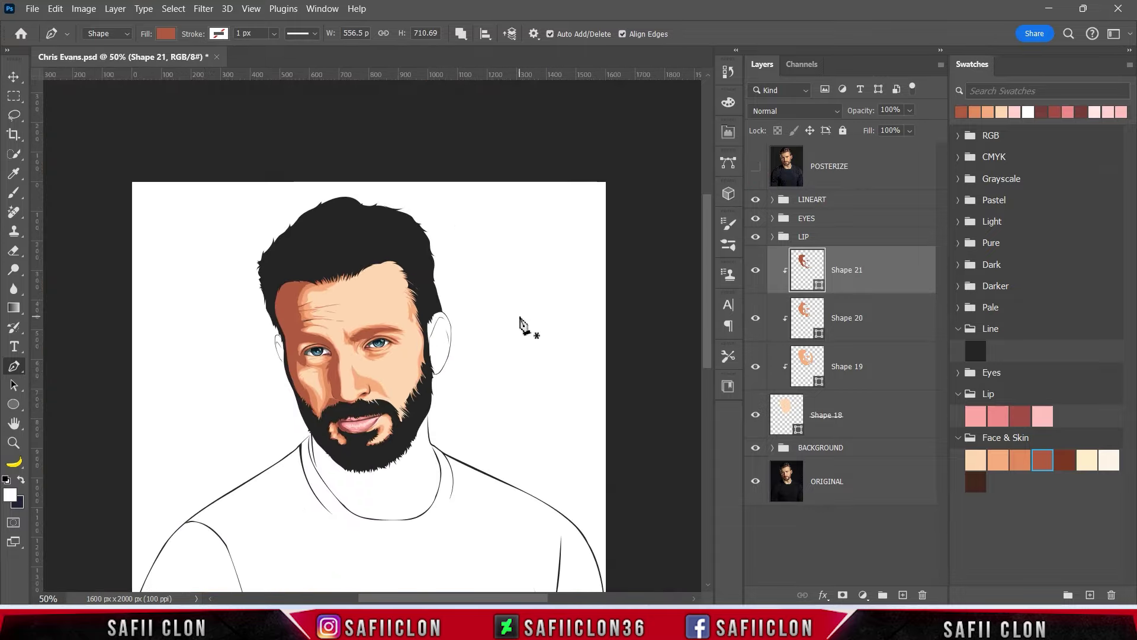
key("ctrl+plus")
scroll(535, 354, "up", 1)
key("ctrl+h")
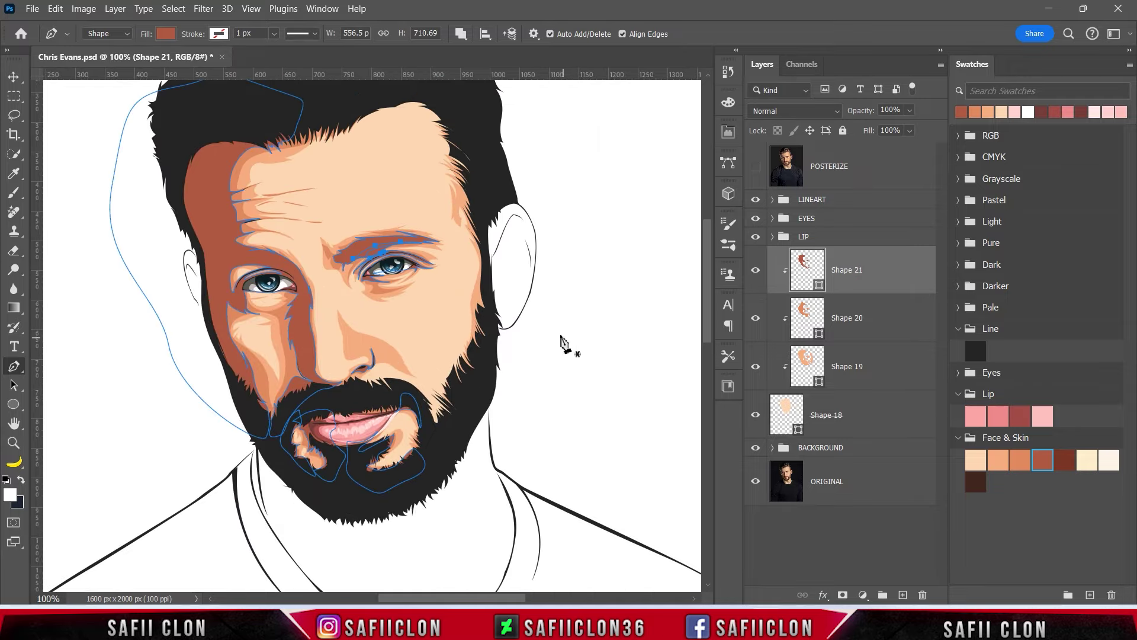
scroll(565, 339, "up", 1)
left_click(460, 35)
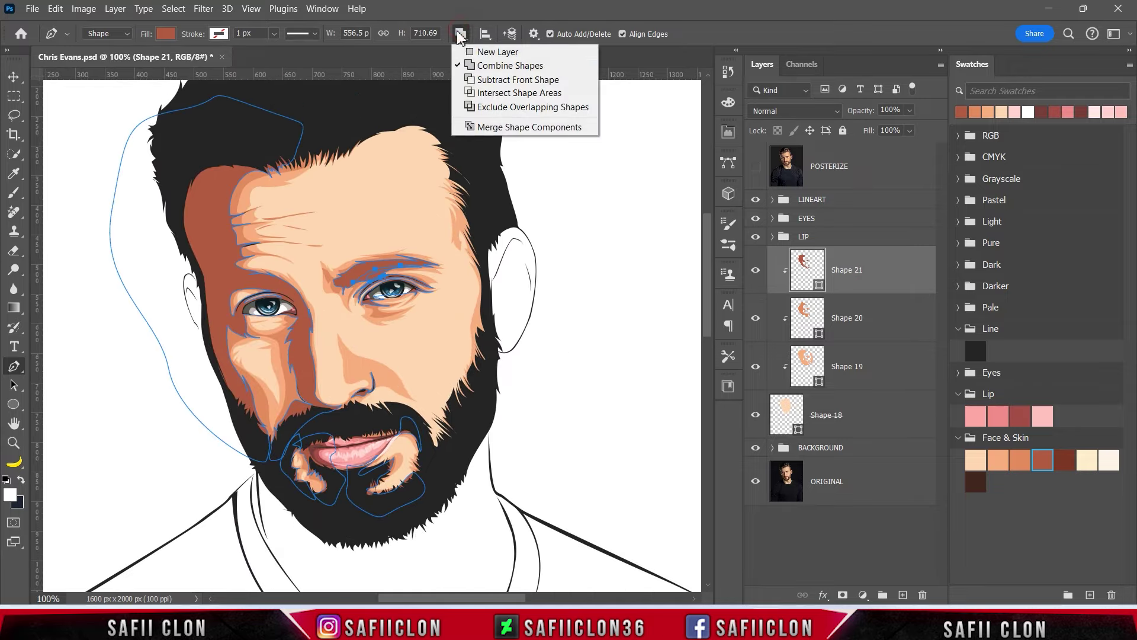
left_click(489, 53)
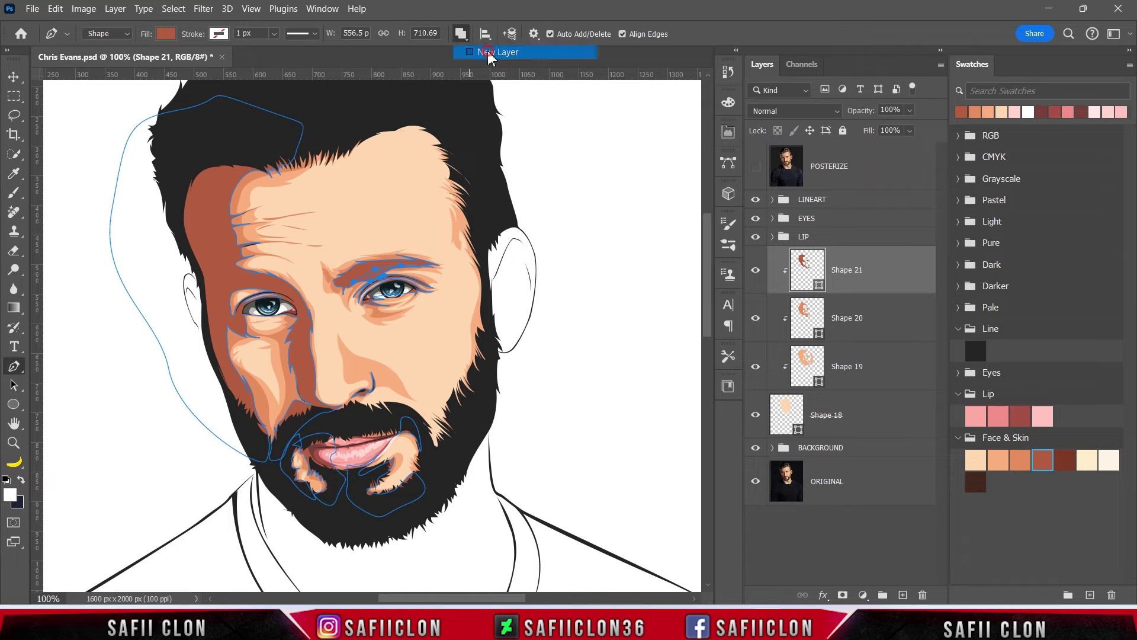
left_click(756, 168)
key("ctrl+plus")
key("ctrl+plus")
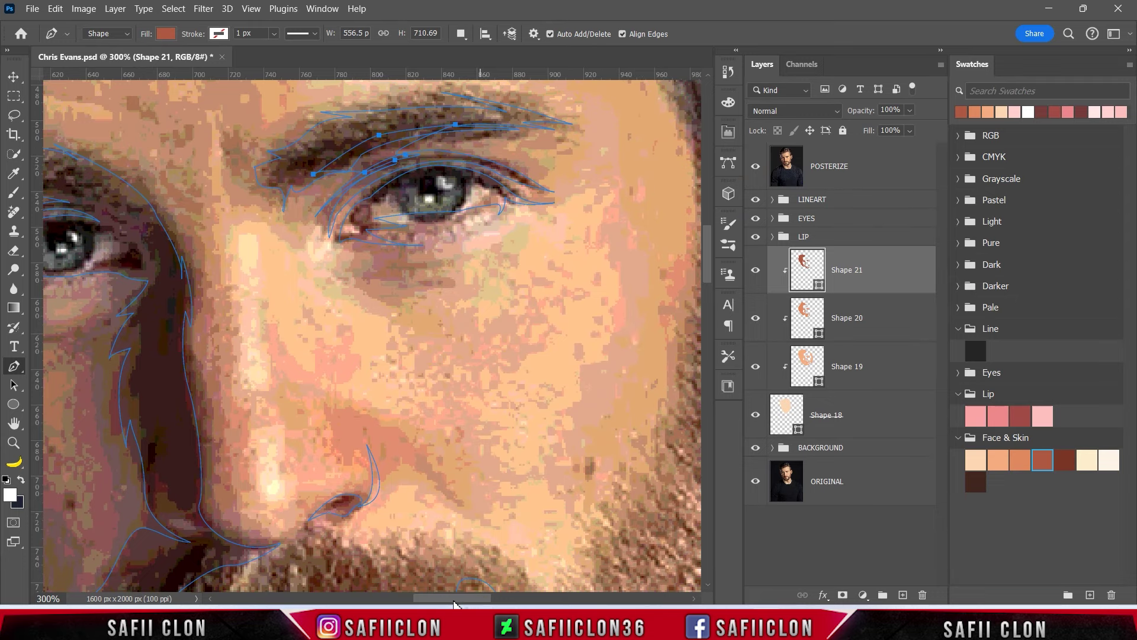
Start Shape 22 with a curved Pen path at the left eye's inner corner
left_click_drag(465, 600, 449, 590)
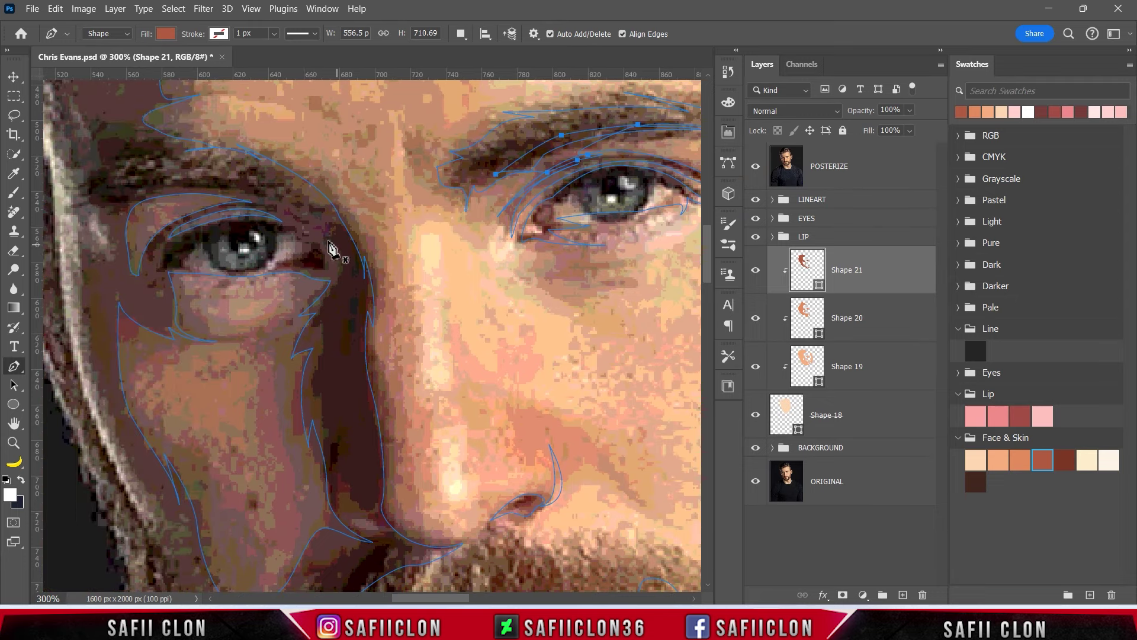
left_click(306, 220)
left_click_drag(336, 260, 335, 285)
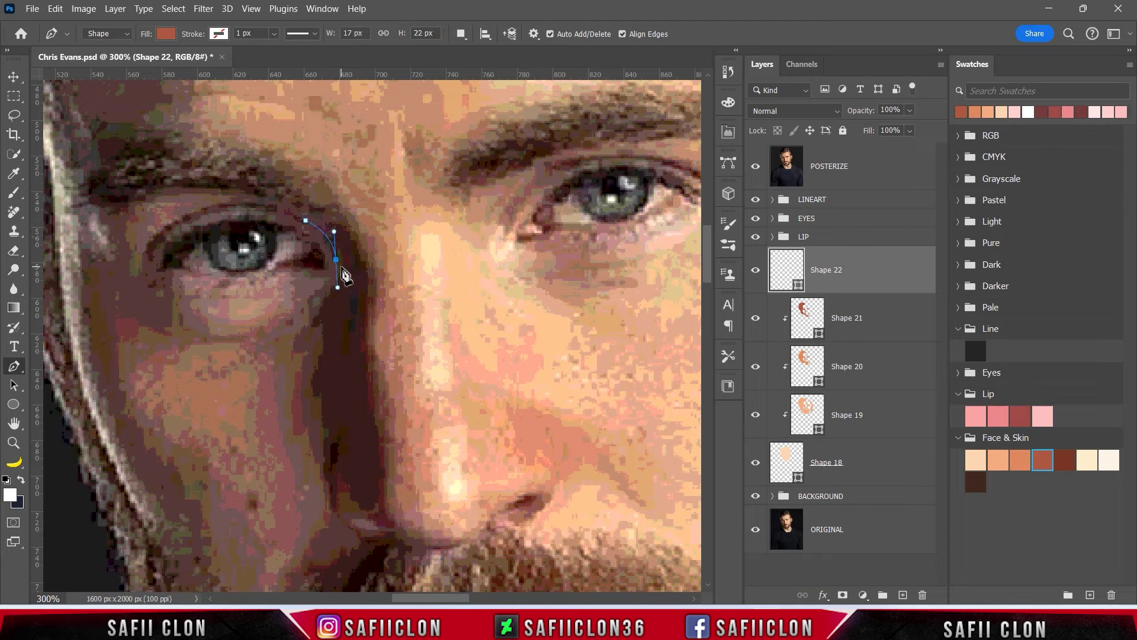
Extend Shape 22's Pen path down the side of the nose with curved anchor points
left_click(326, 300)
left_click(302, 336)
left_click(323, 321)
left_click(322, 359)
left_click_drag(318, 395, 327, 384)
Trace the shadow down to the nose base and outline its bottom edge
scroll(325, 393, "down", 3)
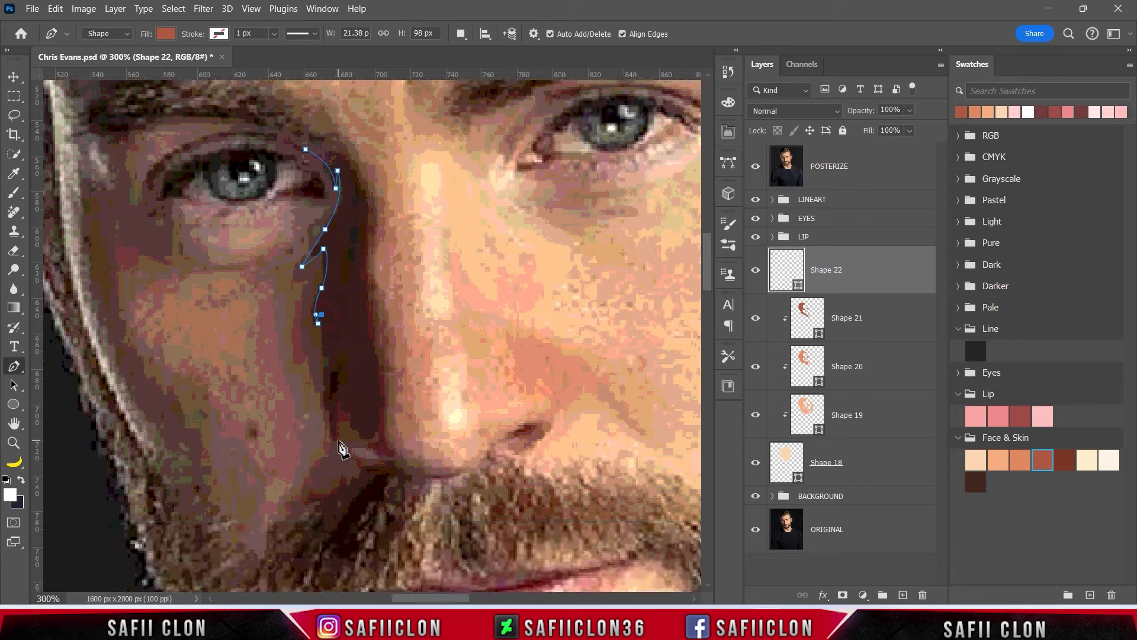
mouse_move(325, 363)
left_mouse_down()
mouse_move(320, 398)
mouse_move(395, 462)
left_mouse_up()
left_click(338, 443)
left_click(344, 386)
left_click(361, 442)
Trace the shadow path back up along the nose, curving its upper edge
left_click(379, 357)
left_click(366, 266)
left_click(357, 290)
left_click_drag(361, 178, 349, 161)
scroll(349, 142, "up", 3)
Extend the shadow up to the eyebrow and eyelid, toggling the posterized reference to compare
left_click(755, 166)
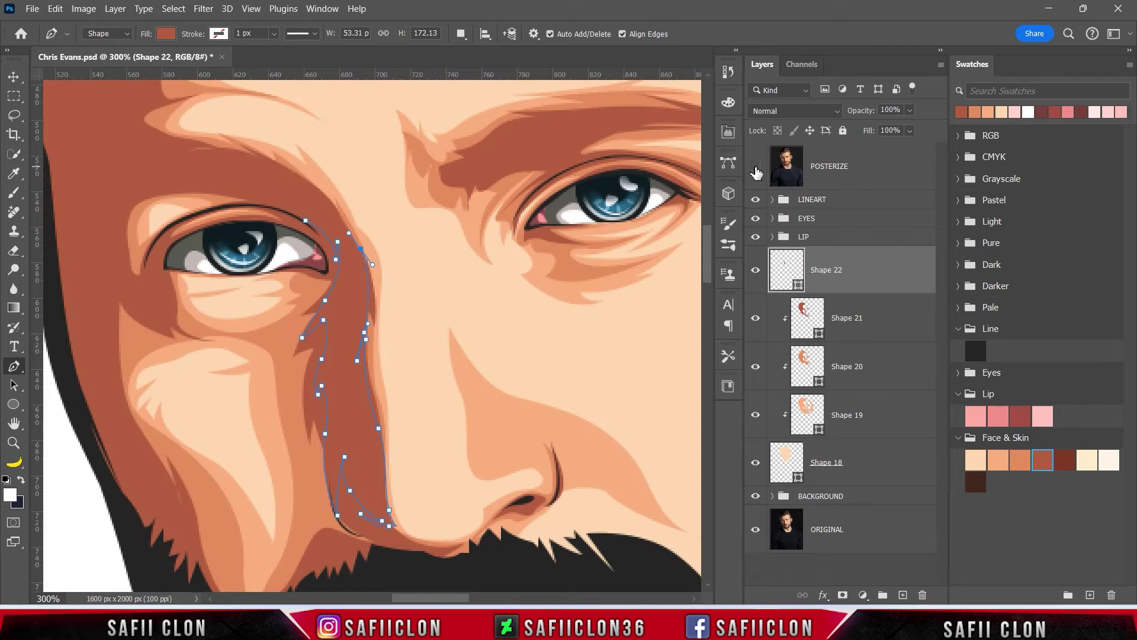
left_click(756, 165)
left_click(334, 212)
left_click_drag(302, 198, 288, 180)
left_click(756, 166)
left_click(756, 166)
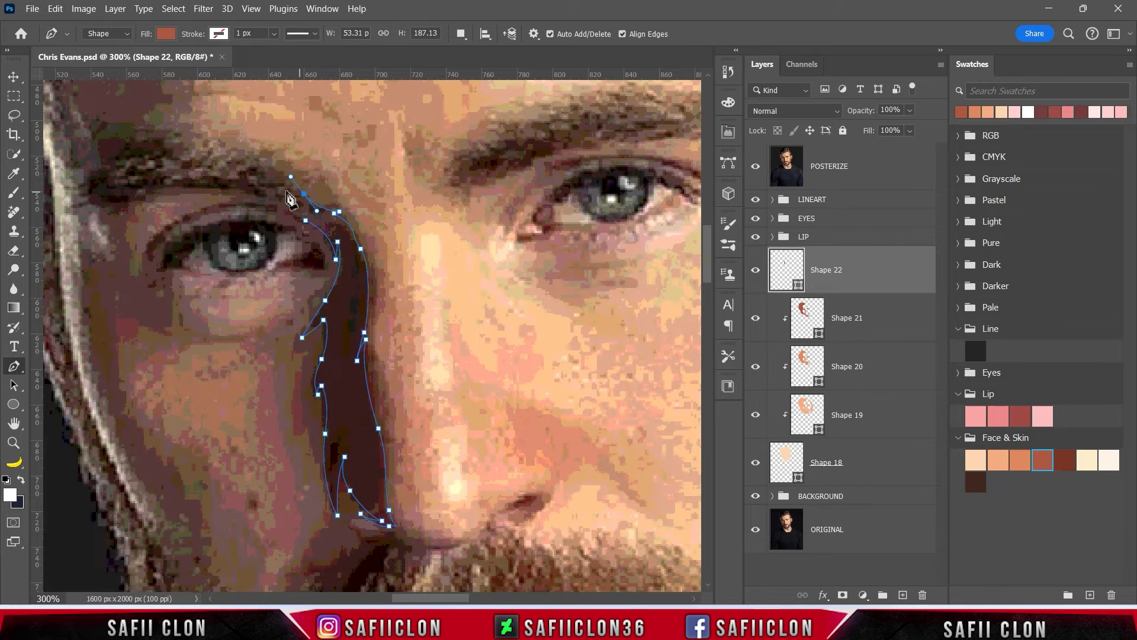
left_click(756, 166)
left_click_drag(258, 195, 234, 191)
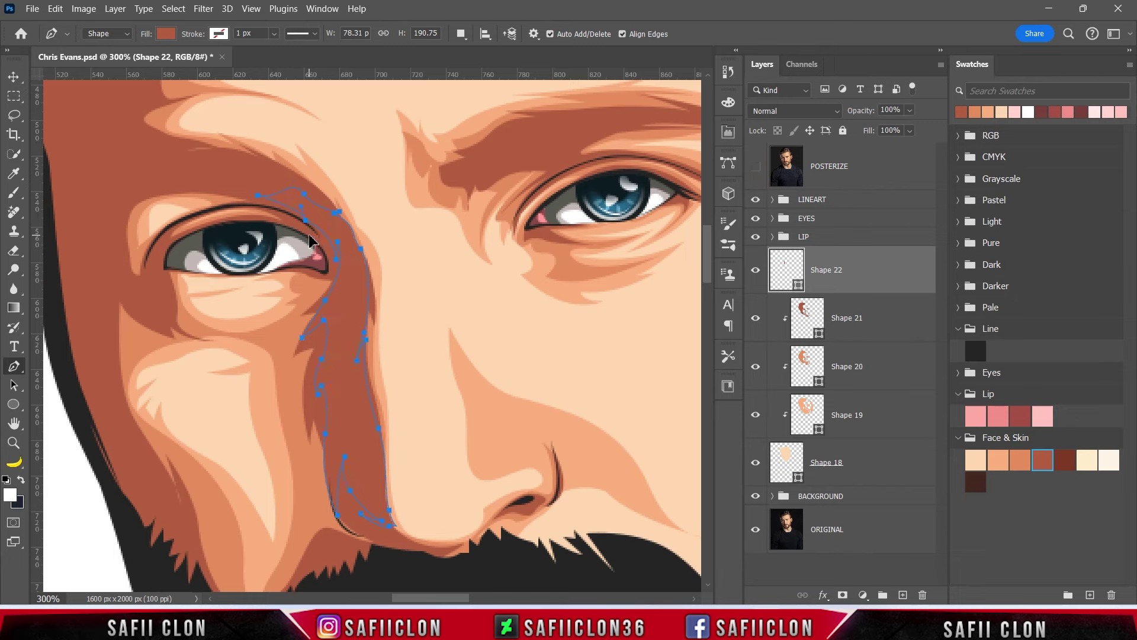
Recolour Shape 22's nose-side shadow fill to deep reddish brown 753323
double_click(798, 288)
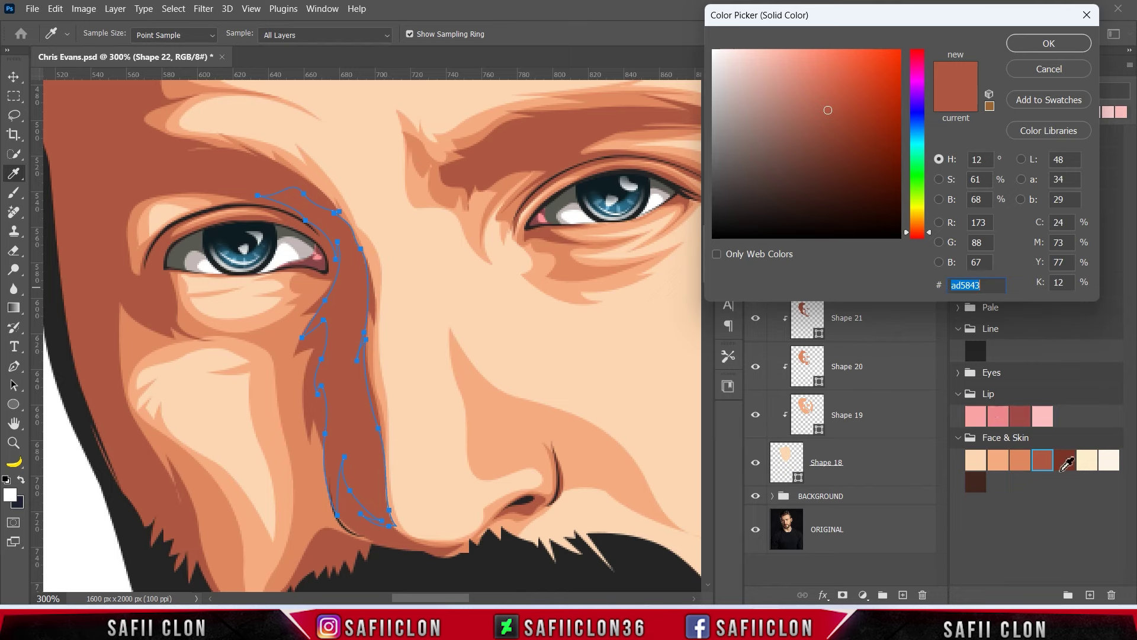
left_click(1068, 459)
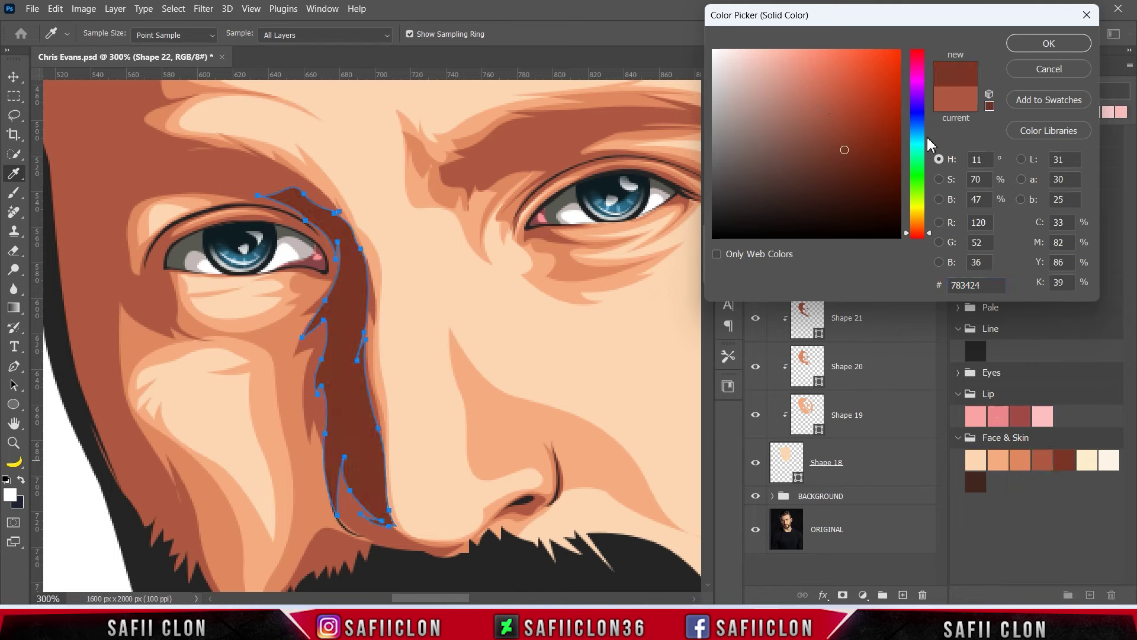
left_click_drag(848, 150, 836, 150)
left_click(1026, 48)
key("Escape")
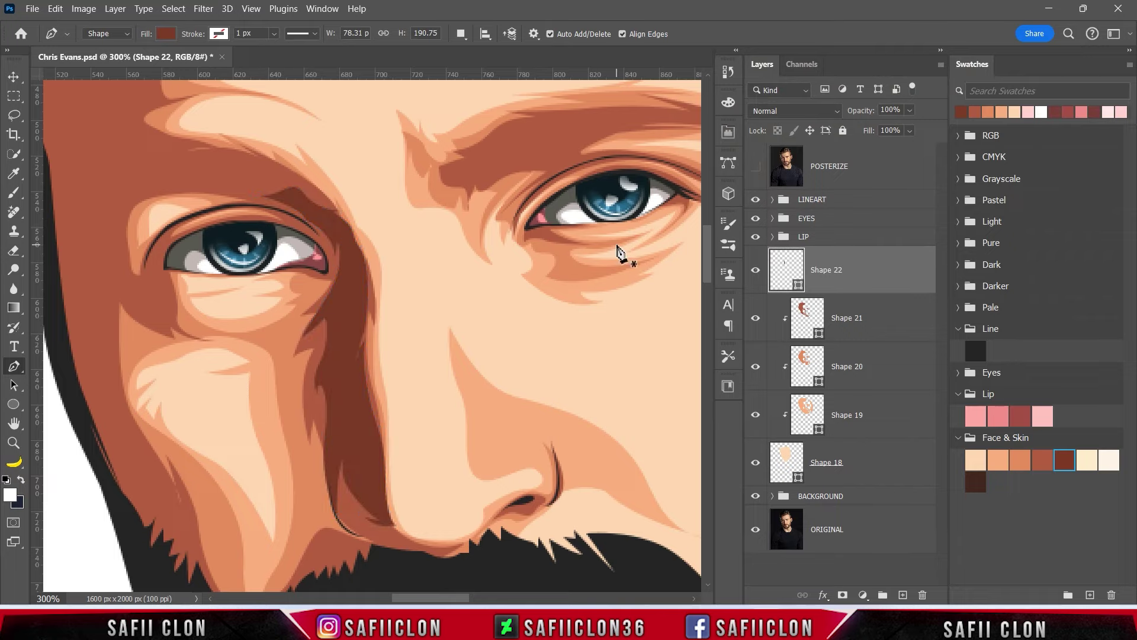
Set Path Operations to Combine Shapes and show the POSTERIZE layer as tracing reference
key("ctrl+minus")
key("ctrl+minus")
key("ctrl+minus")
key("ctrl+minus")
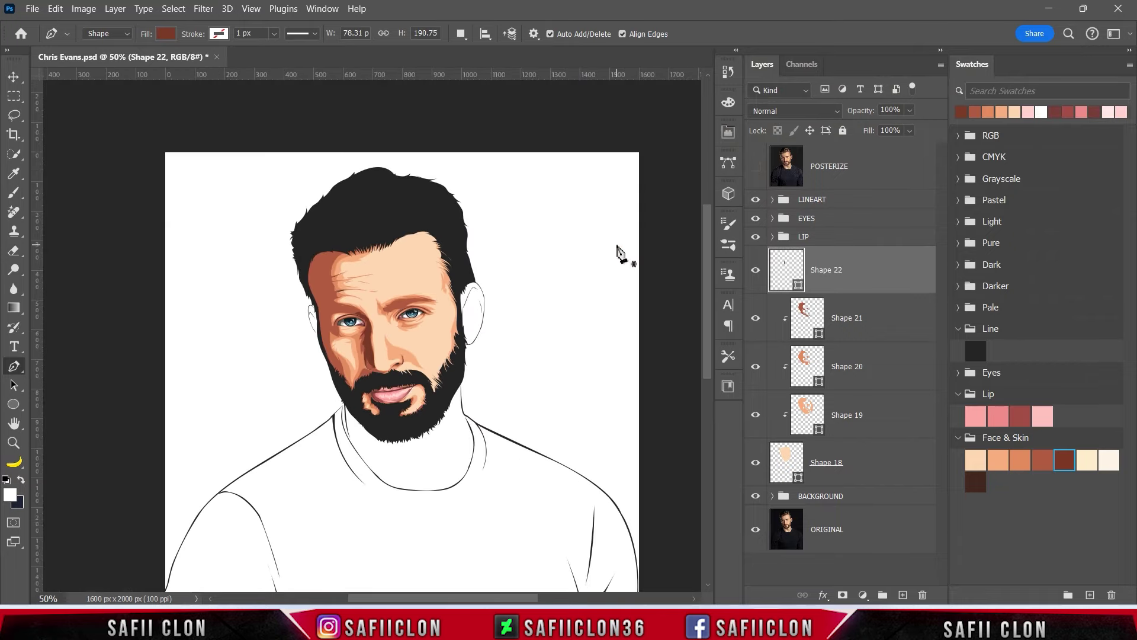
key("ctrl+plus")
key("ctrl+plus")
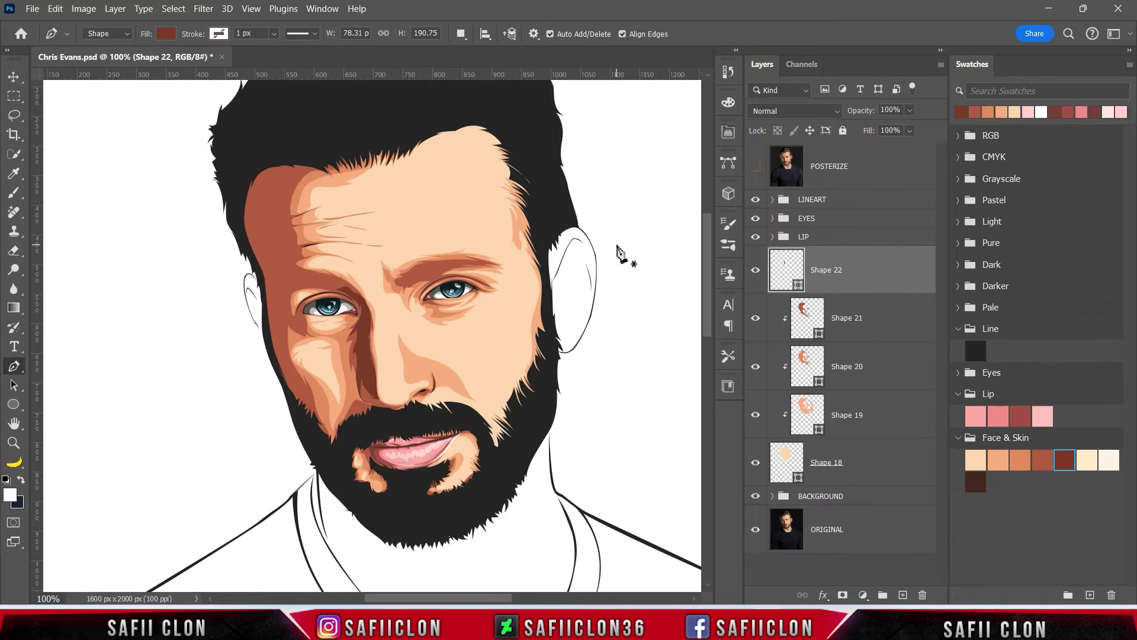
left_click(461, 34)
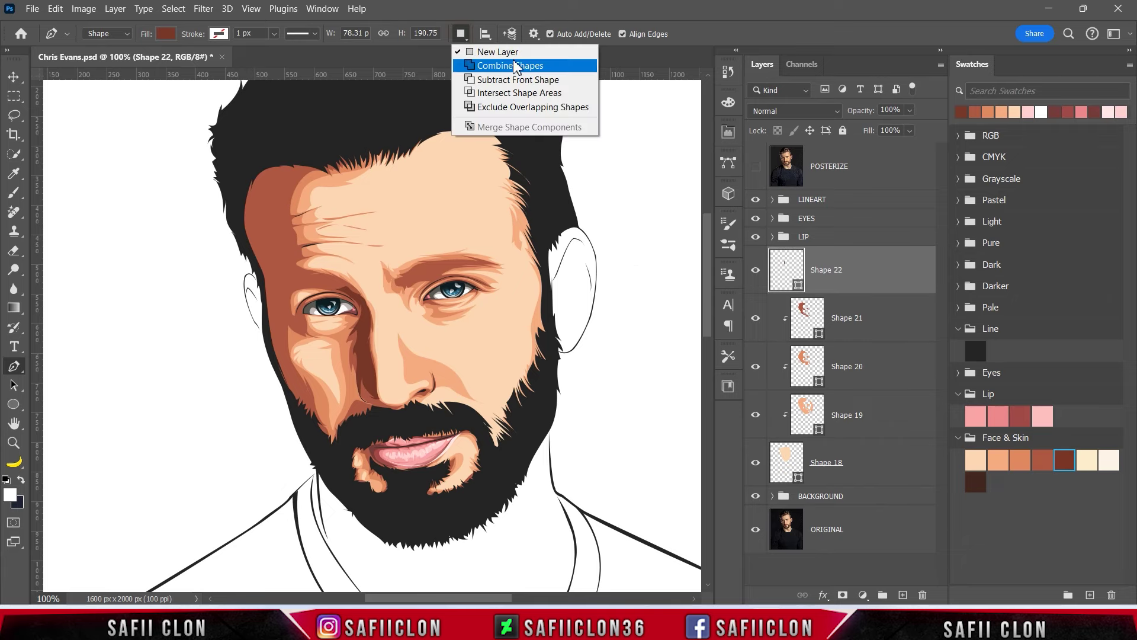
left_click(508, 65)
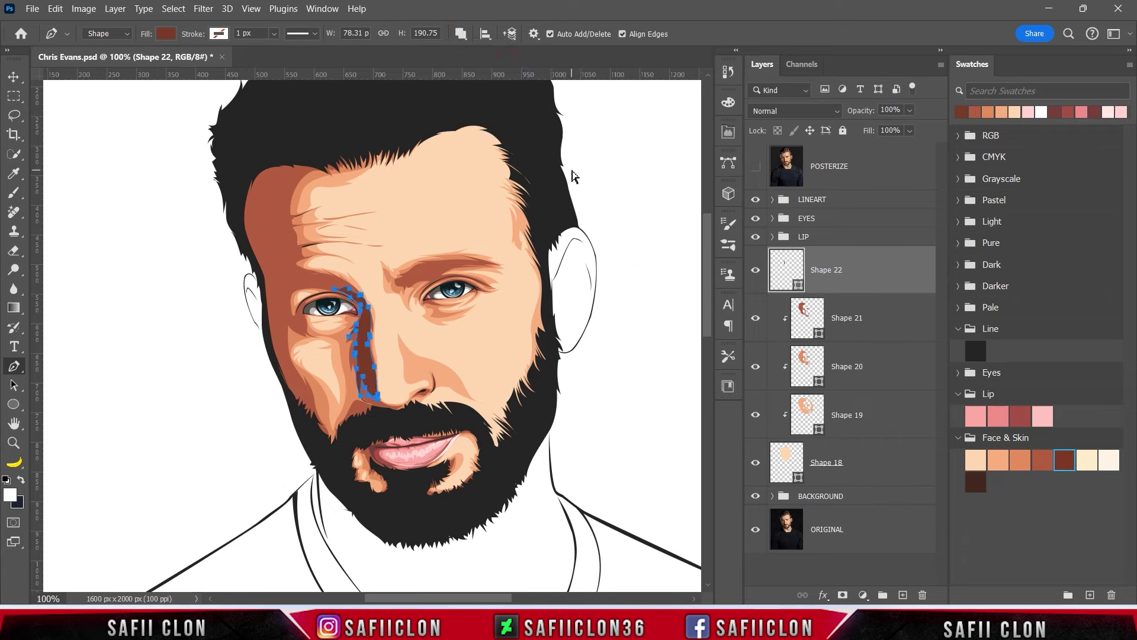
left_click(757, 166)
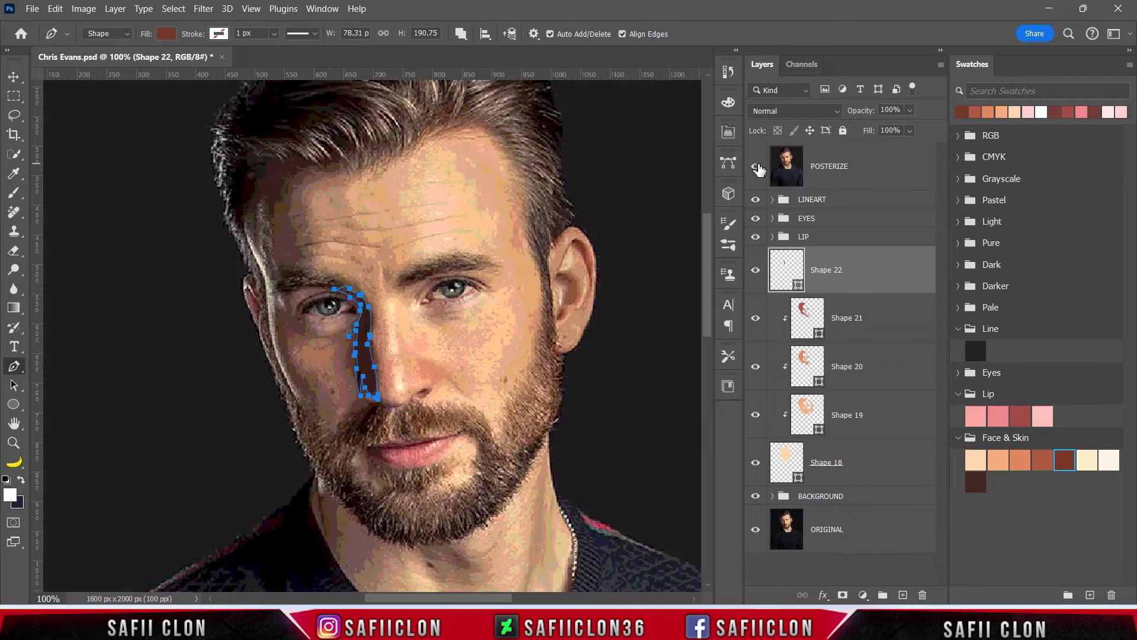
key("ctrl+plus")
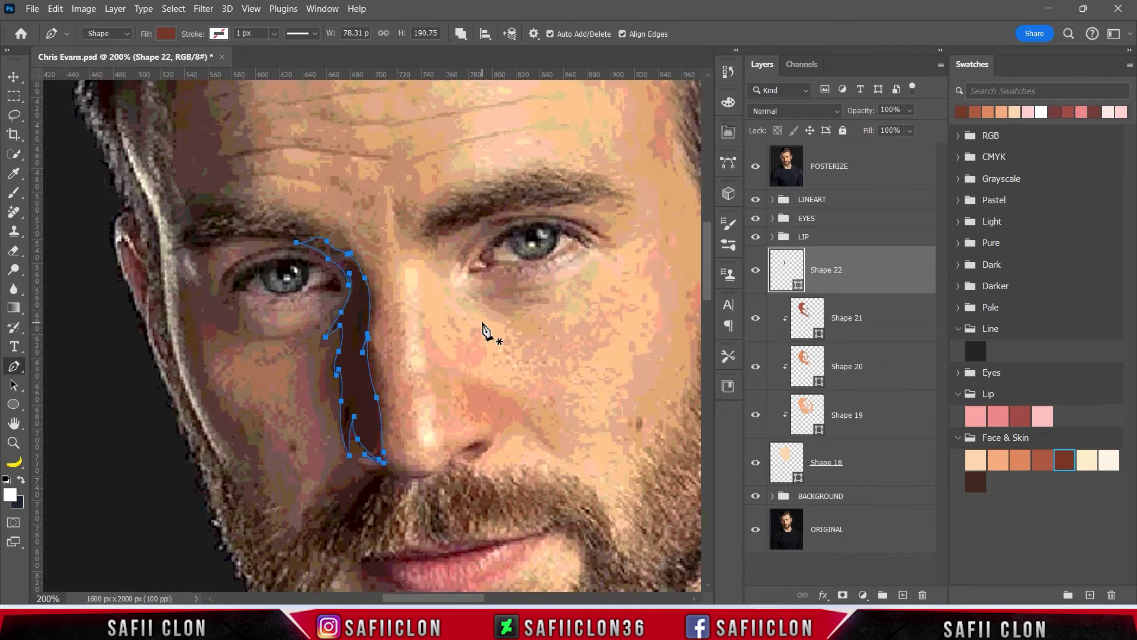
left_click(756, 170)
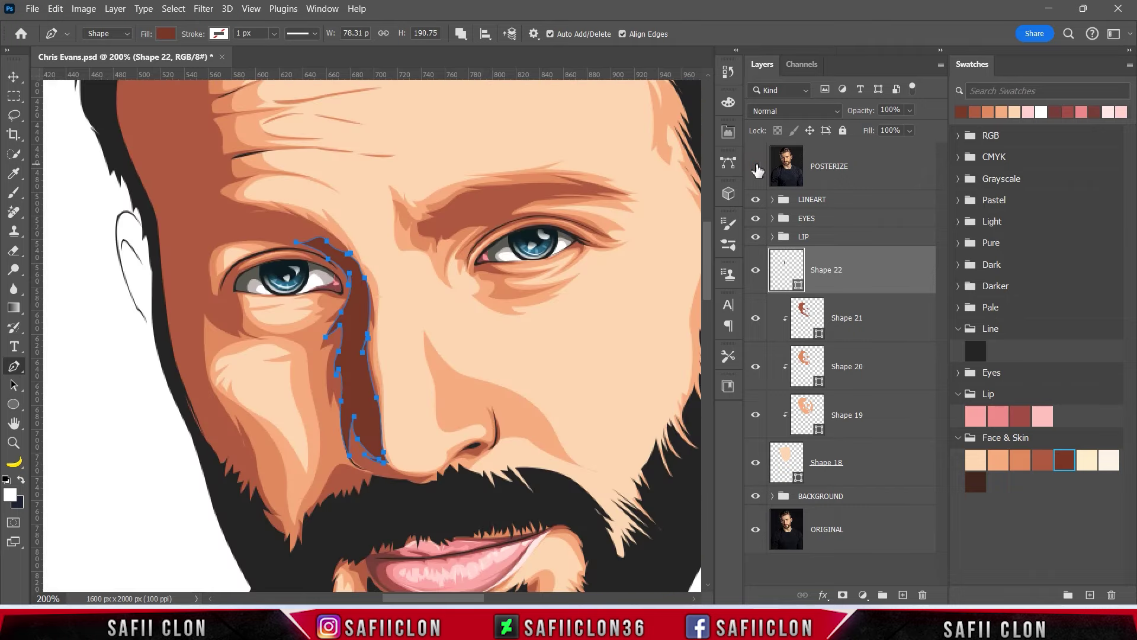
left_click(757, 170)
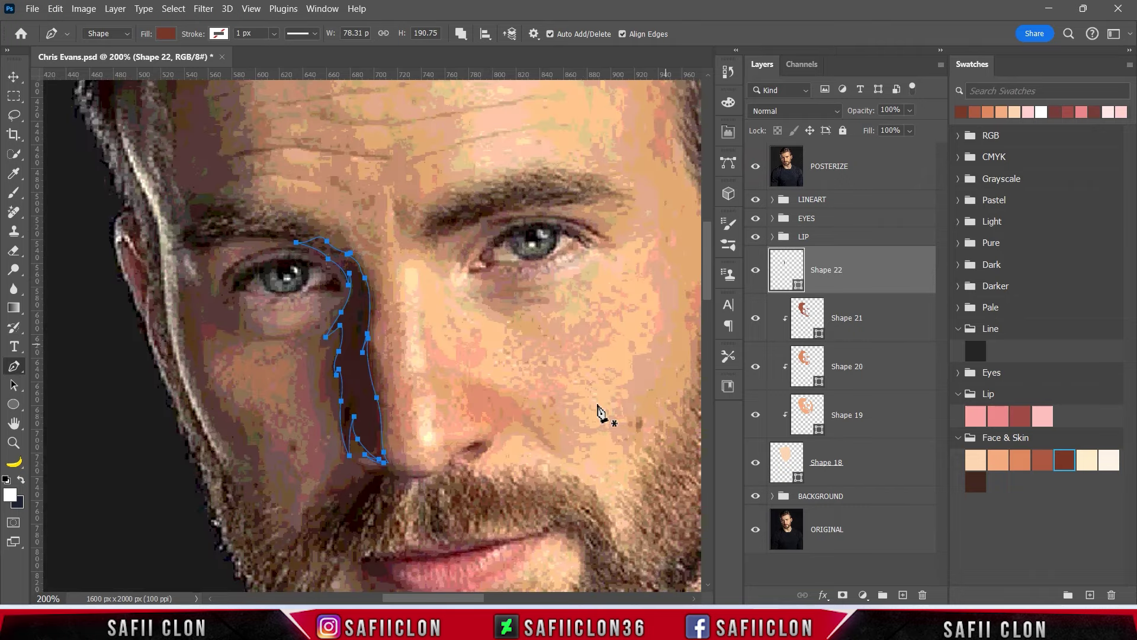
Trace Shape 22's shadow along the moustache edge and in a loop below the lower lip
left_click(372, 446)
left_click(757, 168)
left_click_drag(433, 475, 468, 456)
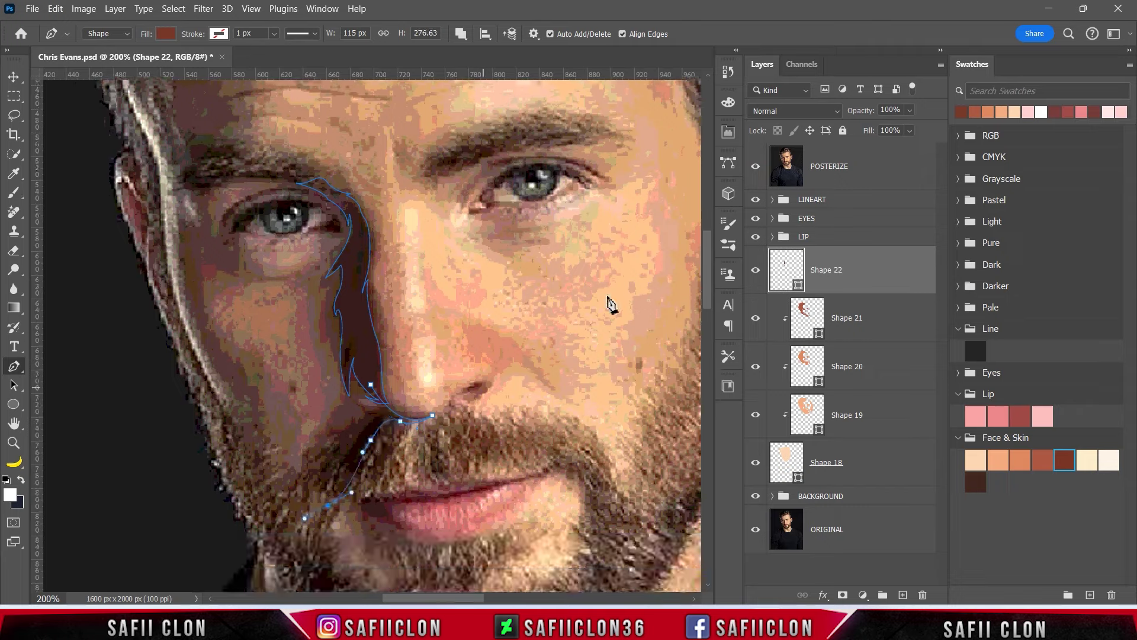
scroll(446, 481, "down", 2)
left_click(370, 439)
left_click(328, 505)
left_click(306, 451)
left_click(338, 420)
left_click(354, 422)
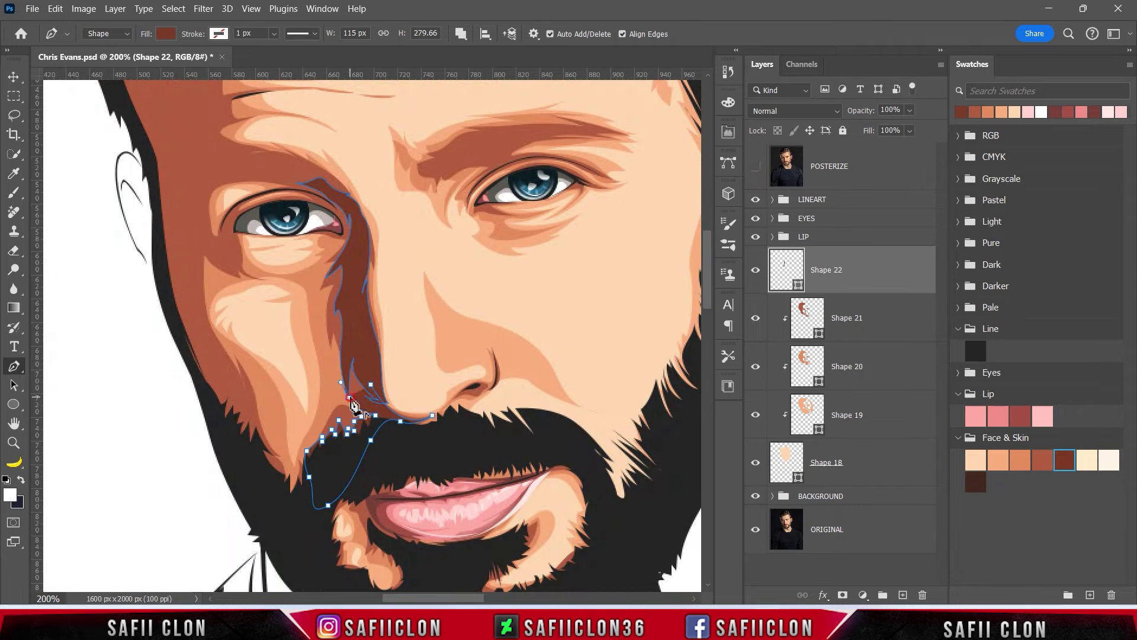
left_click(348, 398)
scroll(436, 418, "down", 2)
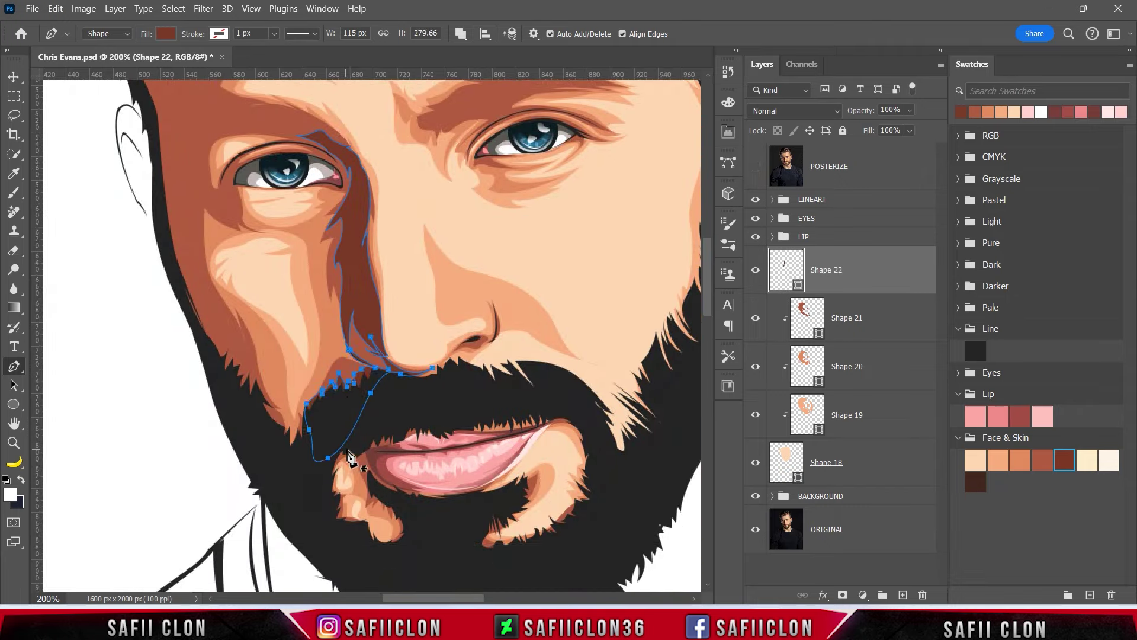
left_click_drag(333, 493, 349, 517)
left_click(368, 539)
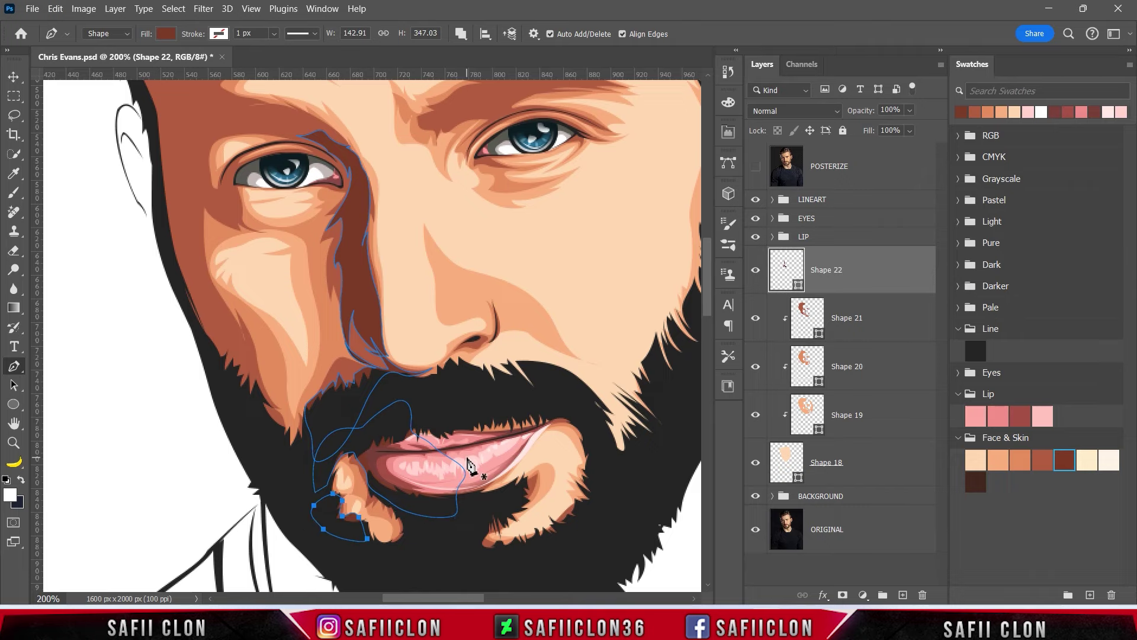
Start new shadow outlines at the nose base and along the upper left eye
left_click(524, 422)
scroll(509, 408, "up", 1)
left_click(454, 372)
left_click_drag(485, 361, 481, 375)
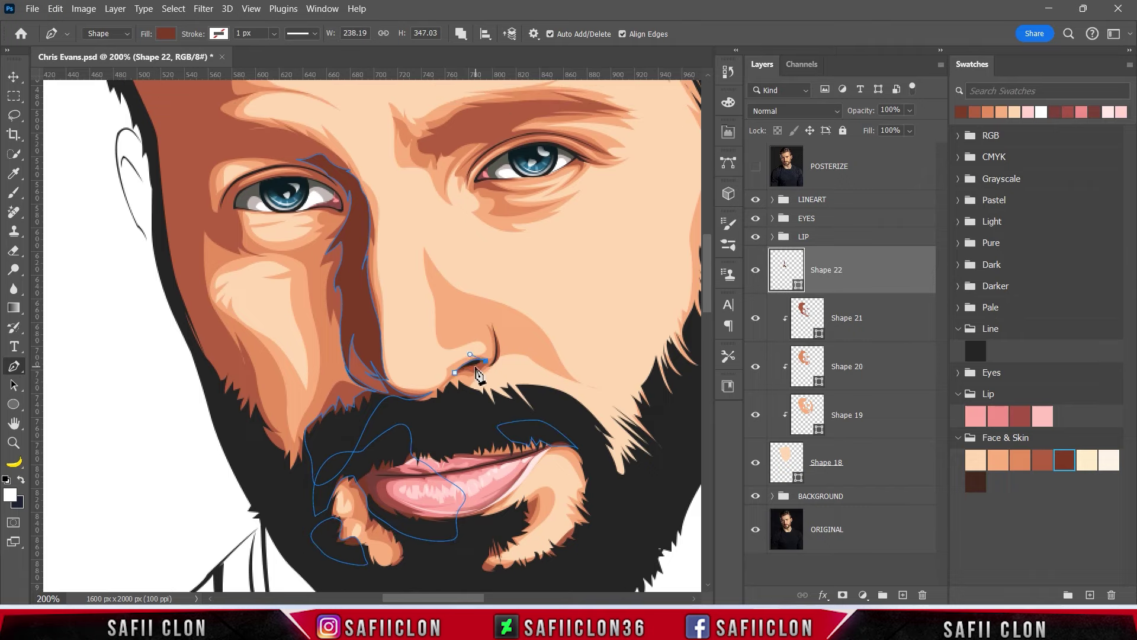
scroll(448, 386, "up", 5)
left_click(332, 344)
left_click(222, 360)
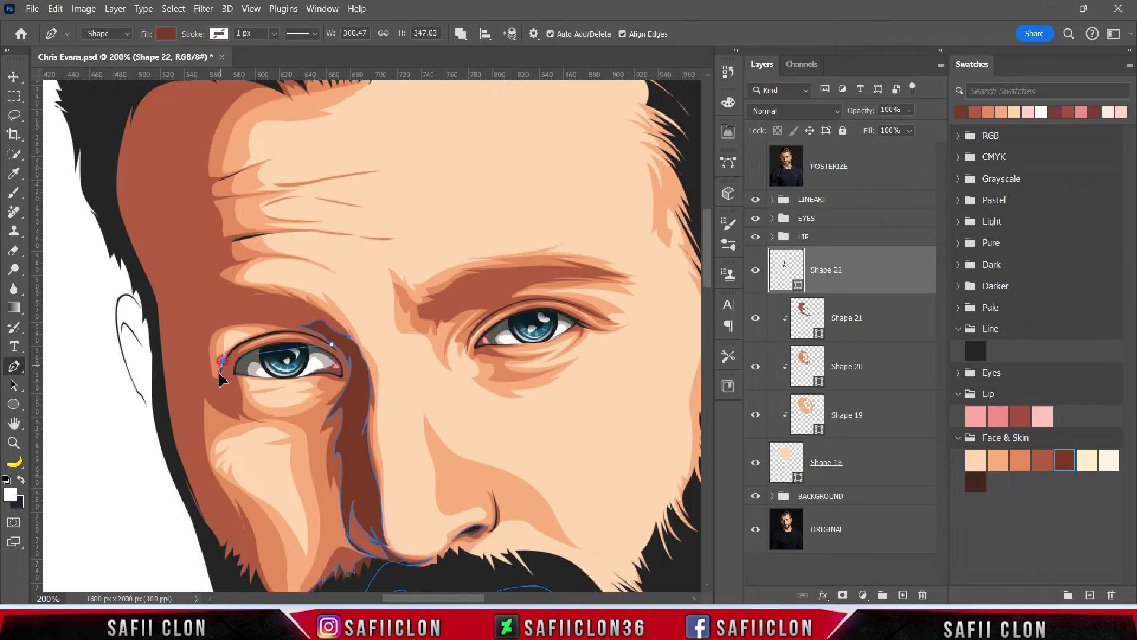
Trace the shadow around the left eye's lower and upper eyelids
left_click(756, 166)
left_click_drag(233, 417, 253, 424)
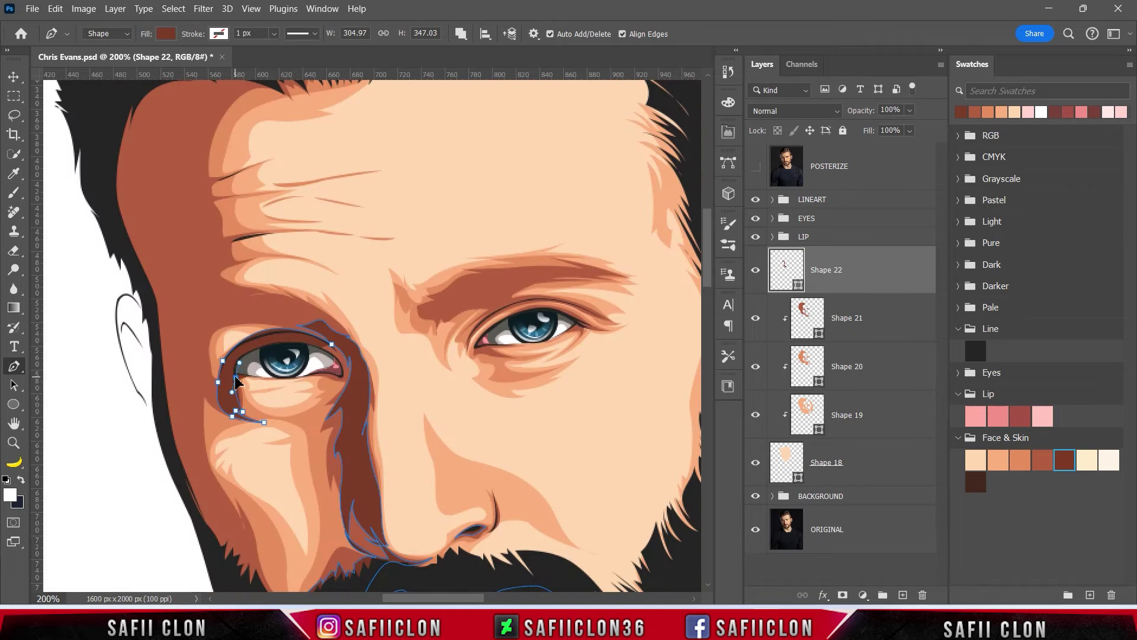
left_click(280, 377)
left_click(341, 372)
left_click(345, 383)
scroll(314, 385, "up", 1)
left_click(310, 379)
left_click_drag(295, 372, 258, 359)
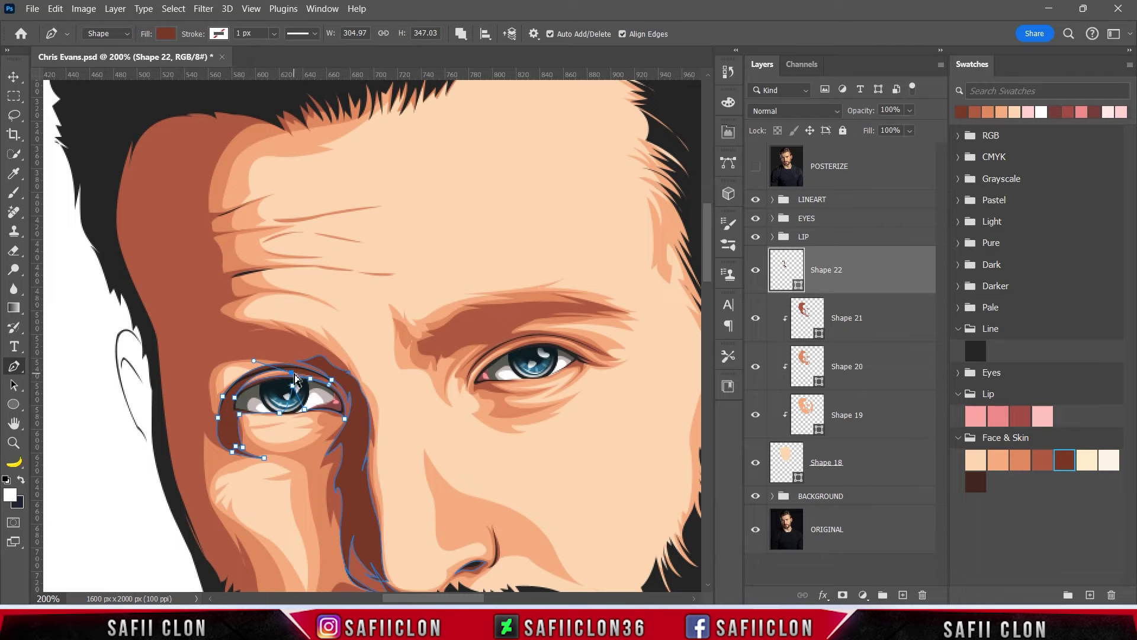
left_click(755, 166)
Extend the shadow down the left side of the face and cheek to the beard
scroll(419, 376, "down", 1)
left_click(758, 169)
scroll(356, 326, "down", 3)
left_click(204, 307)
left_click(198, 379)
scroll(217, 410, "down", 3)
left_click(220, 376)
left_click(243, 409)
key("ctrl+minus")
Extend the shadow outline up to the forehead hairline
left_click(756, 166)
left_click(343, 188)
key("ctrl+plus")
left_click(755, 166)
left_click(348, 199)
left_click(755, 166)
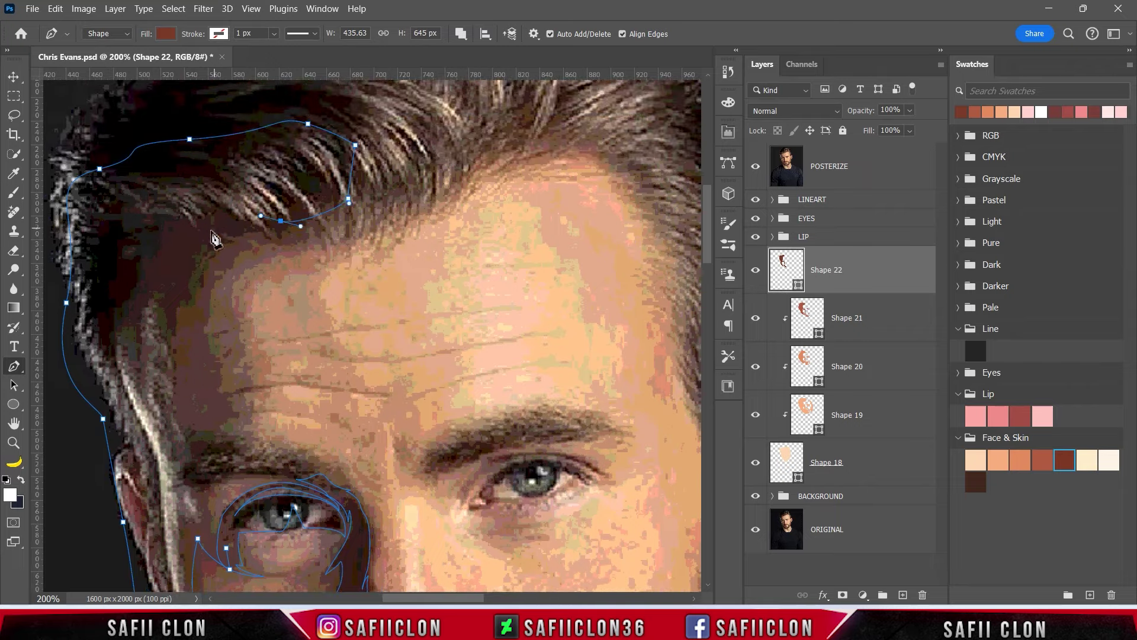
scroll(296, 237, "down", 2)
left_click(196, 211)
Continue the shadow down the hairline to the left brow and check the result
left_click(160, 258)
left_click(172, 361)
scroll(175, 408, "down", 3)
left_click(208, 322)
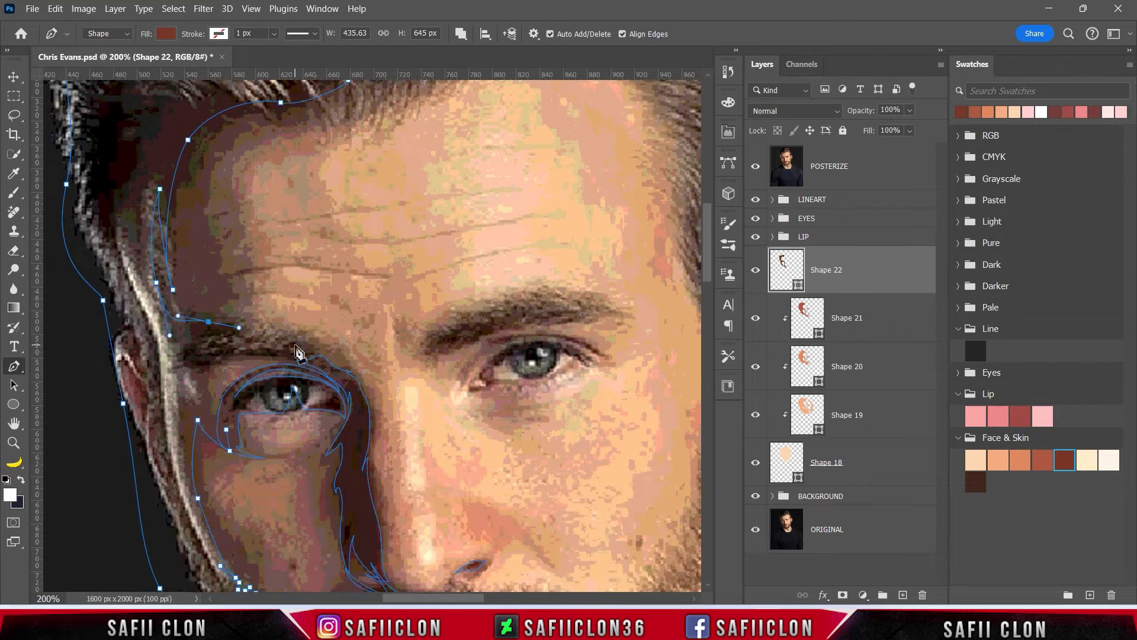
left_click(272, 339)
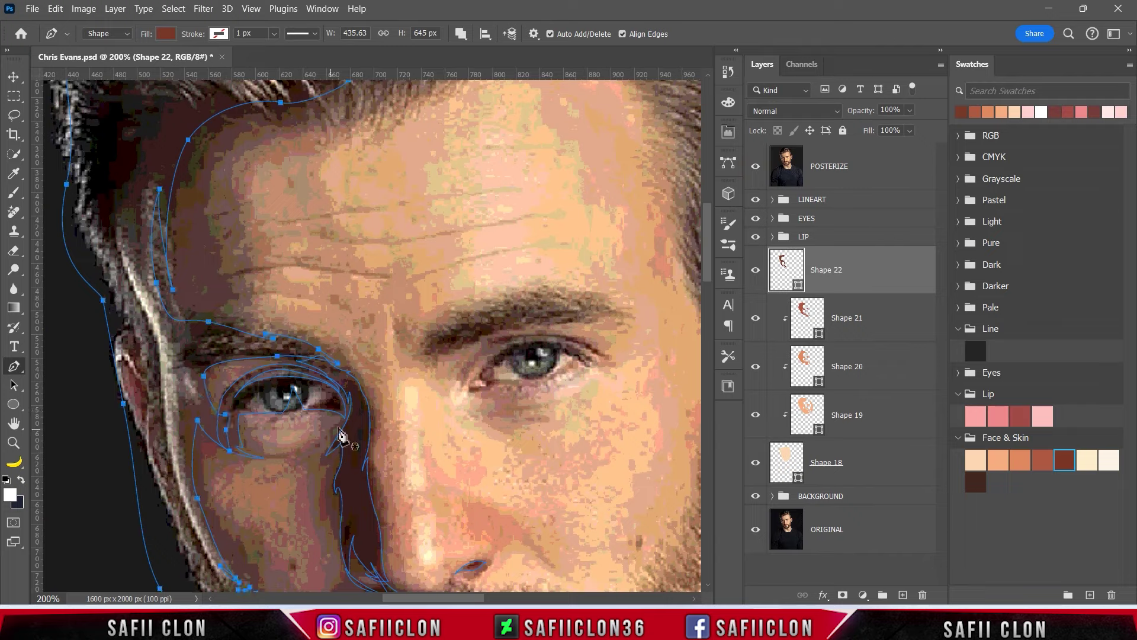
left_click(755, 166)
key("ctrl+minus")
key("ctrl+minus")
key("ctrl+minus")
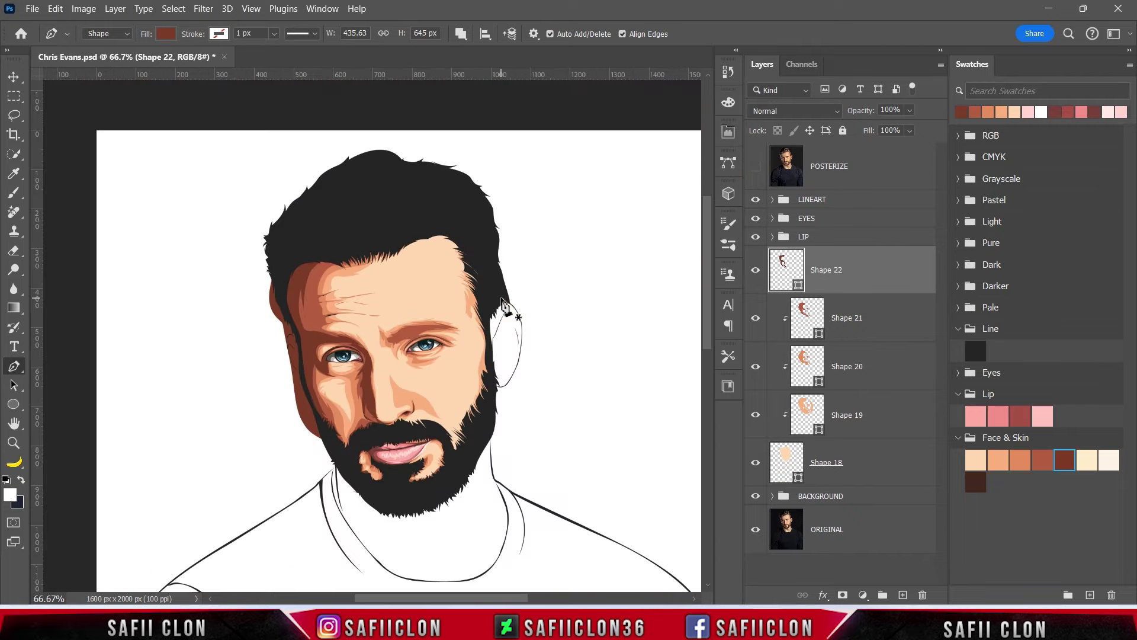
right_click(864, 268)
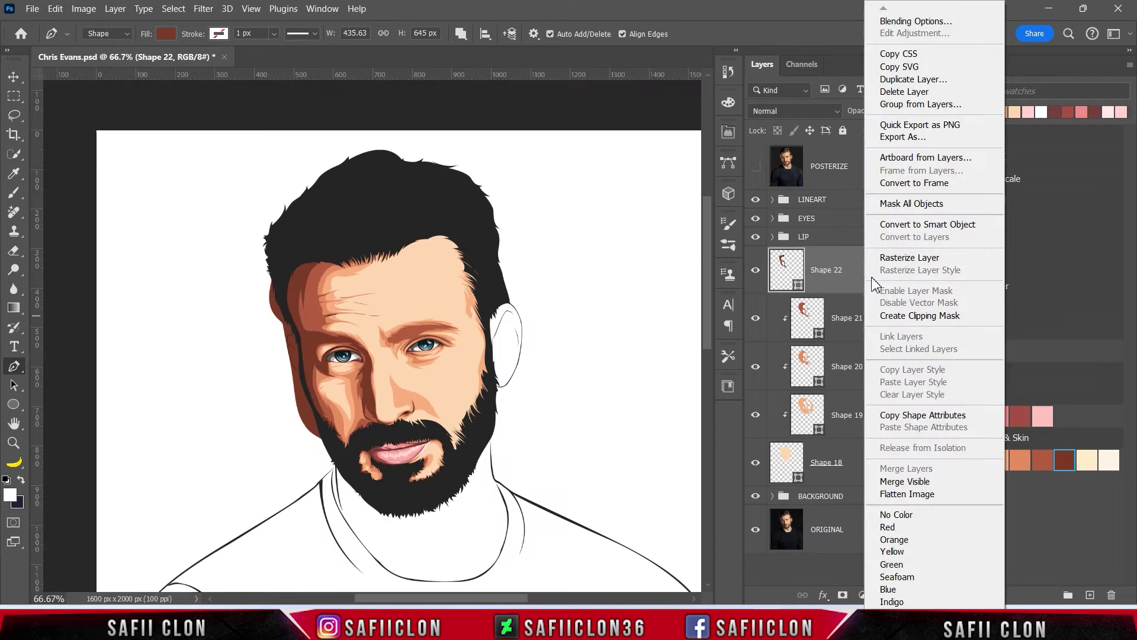
left_click(898, 317)
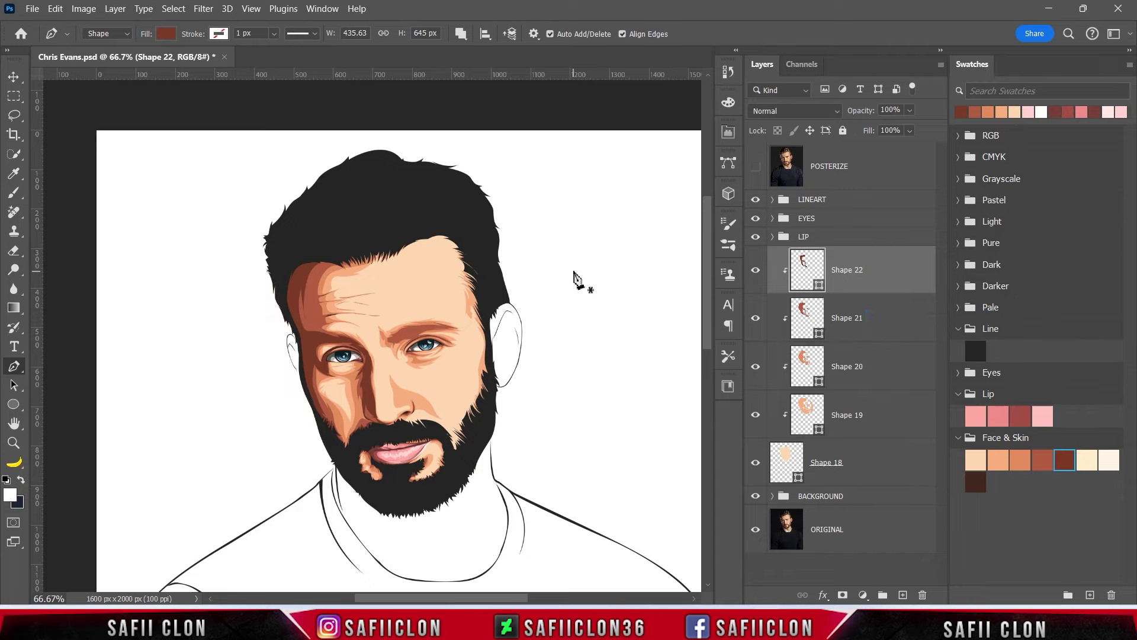
key("ctrl+minus")
key("ctrl+minus")
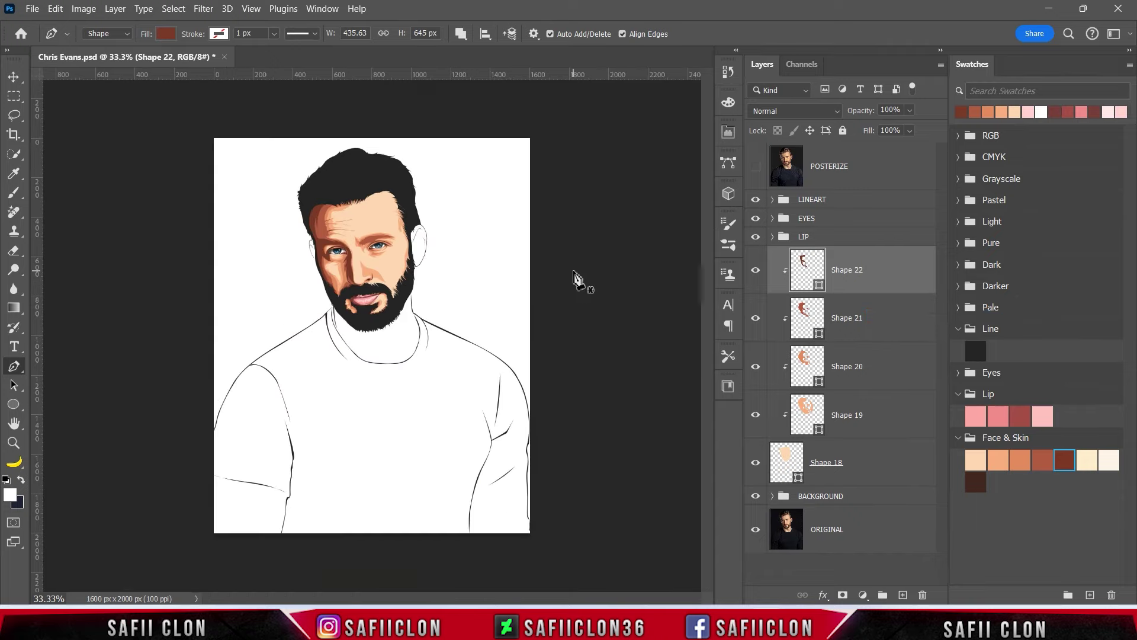
key("ctrl+plus")
key("ctrl+plus")
key("ctrl+plus")
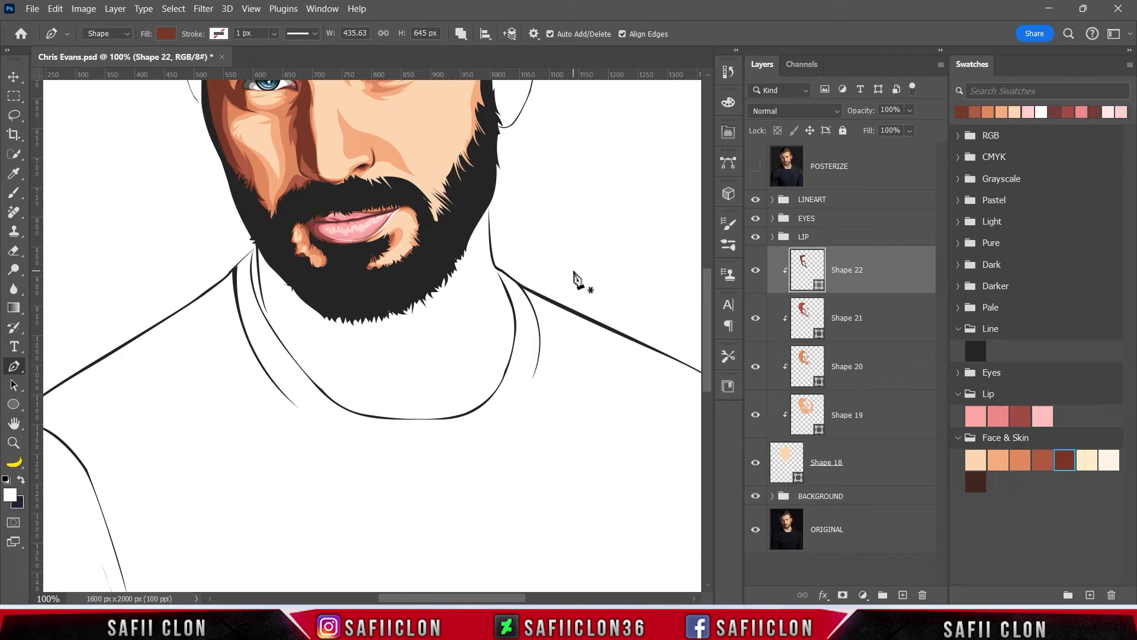
scroll(552, 300, "up", 1)
scroll(542, 320, "up", 3)
scroll(544, 331, "up", 2)
scroll(547, 341, "up", 3)
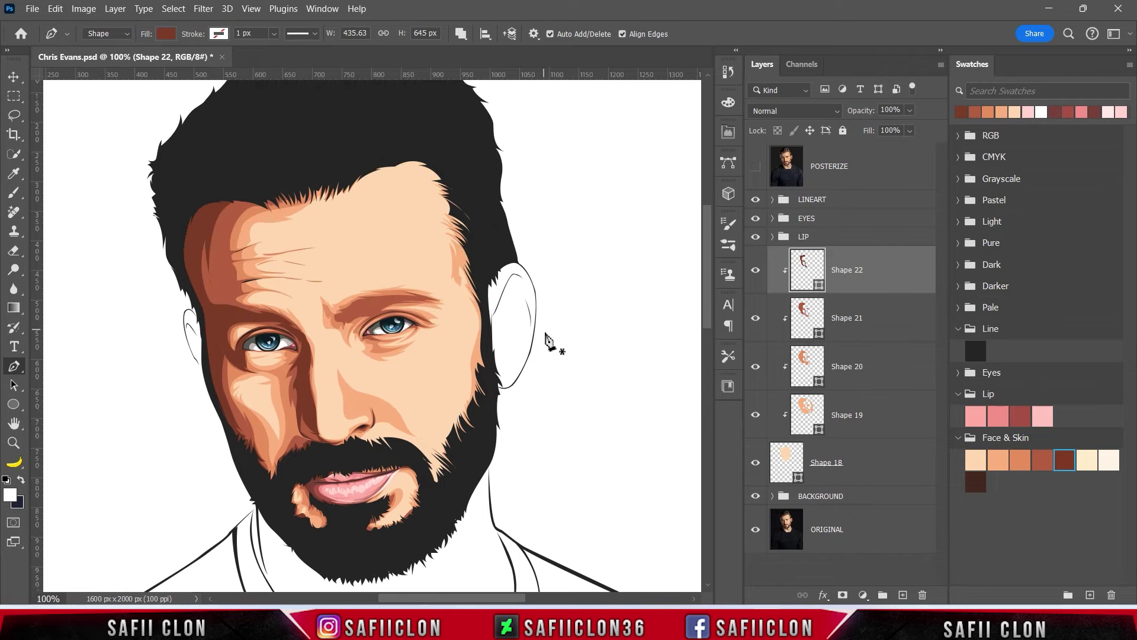
scroll(548, 341, "up", 1)
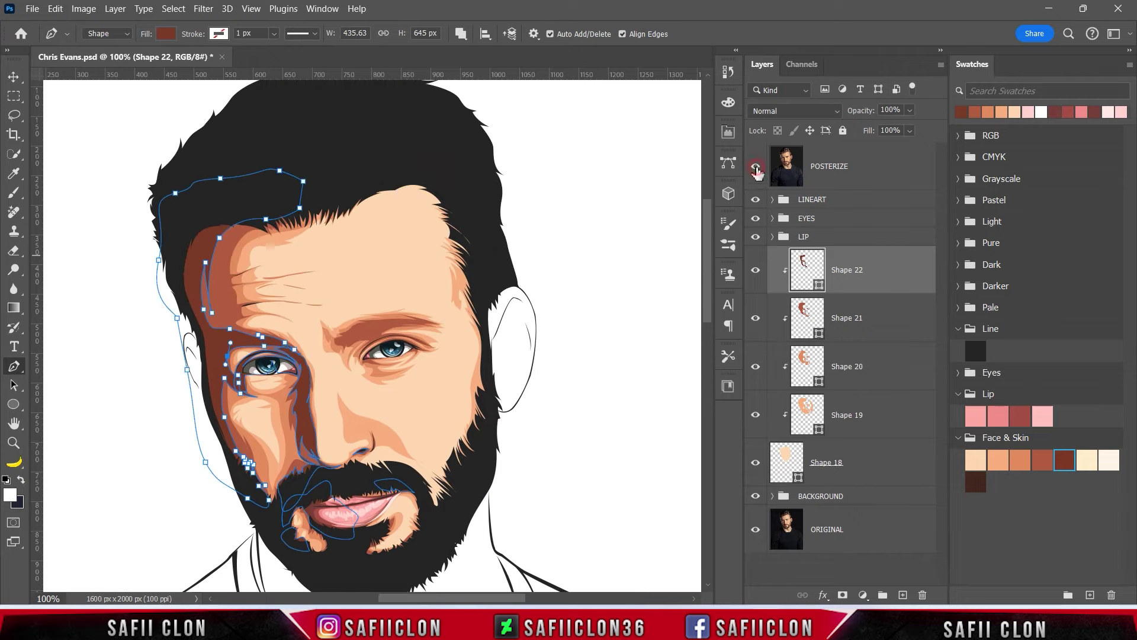
Reshape the path near the brow and continue the shading along the hairline across the forehead
left_click(756, 169)
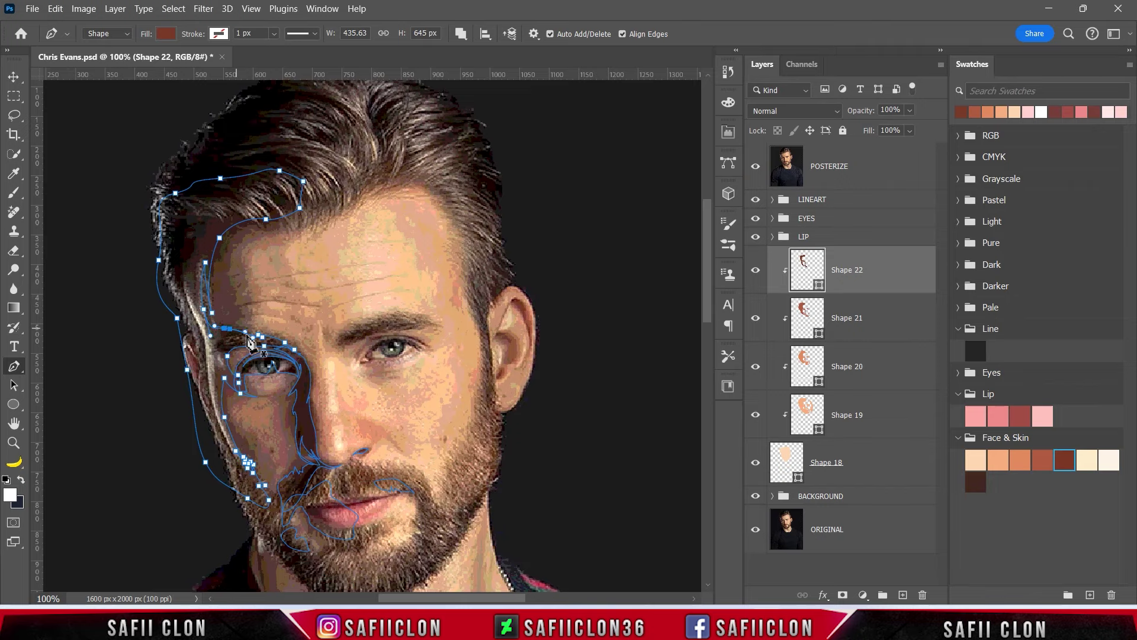
key("ctrl+plus")
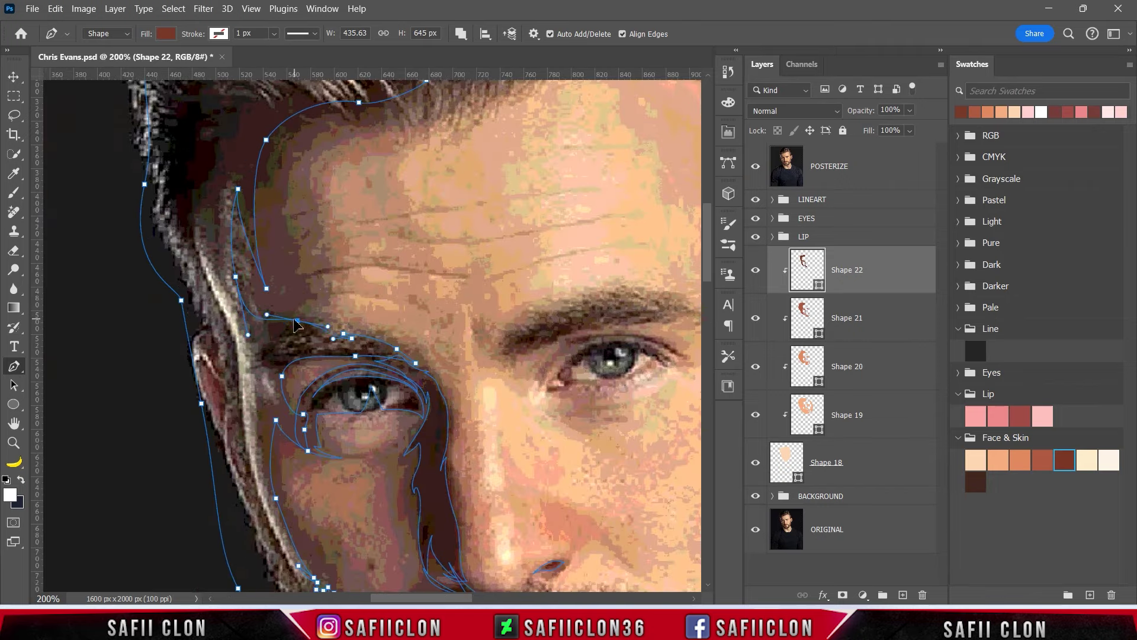
left_click_drag(239, 189, 237, 210)
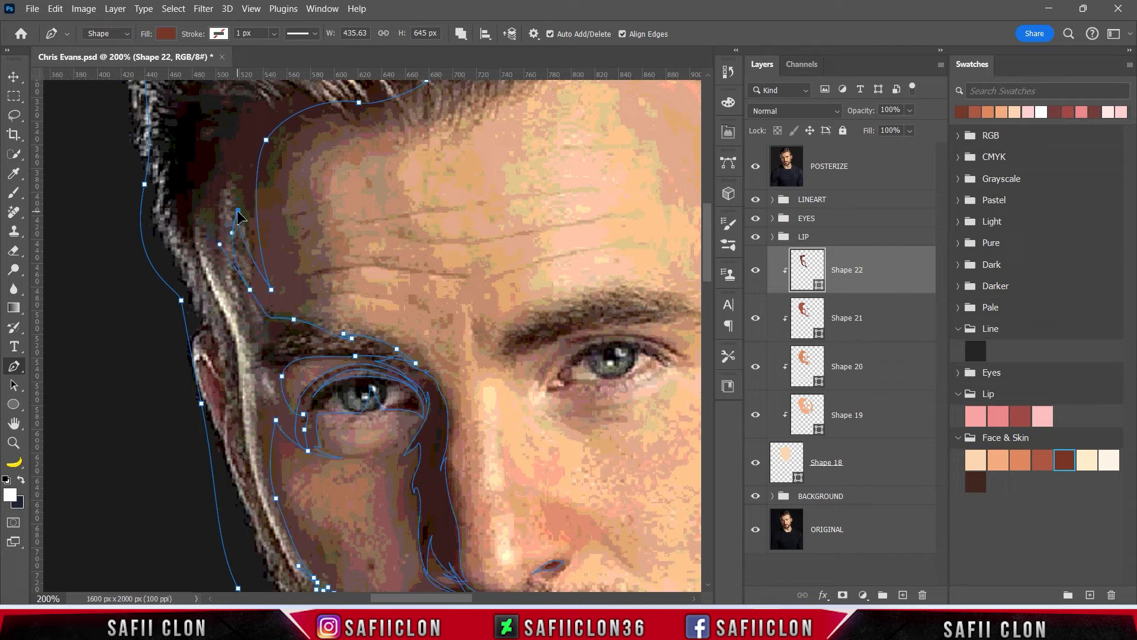
left_click(756, 169)
scroll(305, 246, "up", 3)
left_click(265, 228)
left_click(299, 223)
left_click(373, 250)
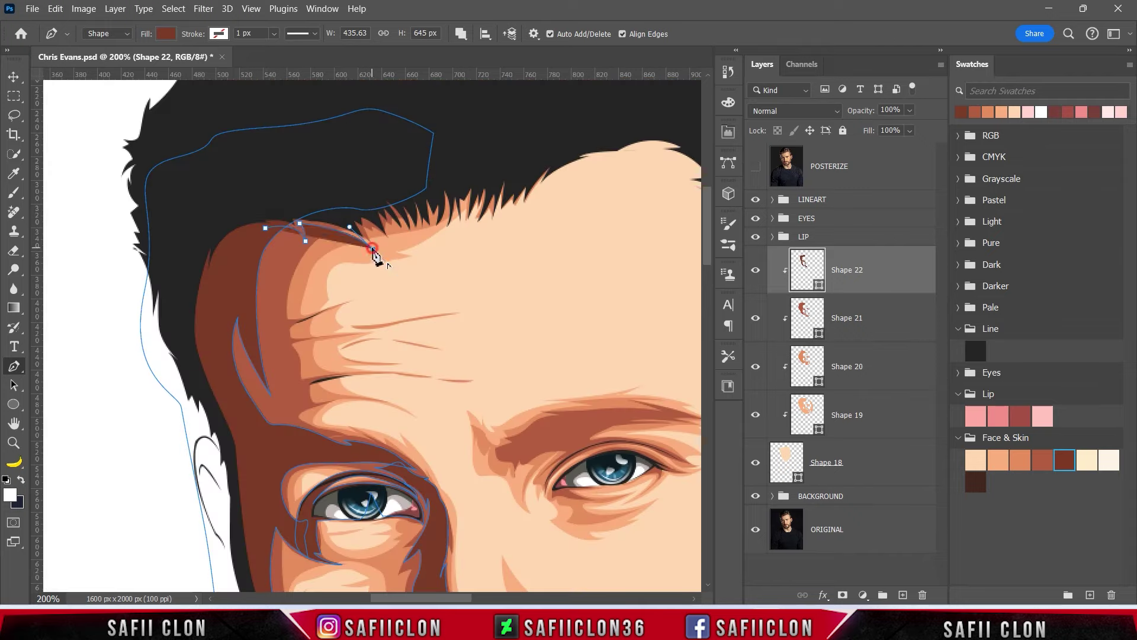
scroll(403, 284, "down", 2)
Draw two dark-brown wrinkle strokes across the forehead, comparing against POSTERIZE
left_click(757, 168)
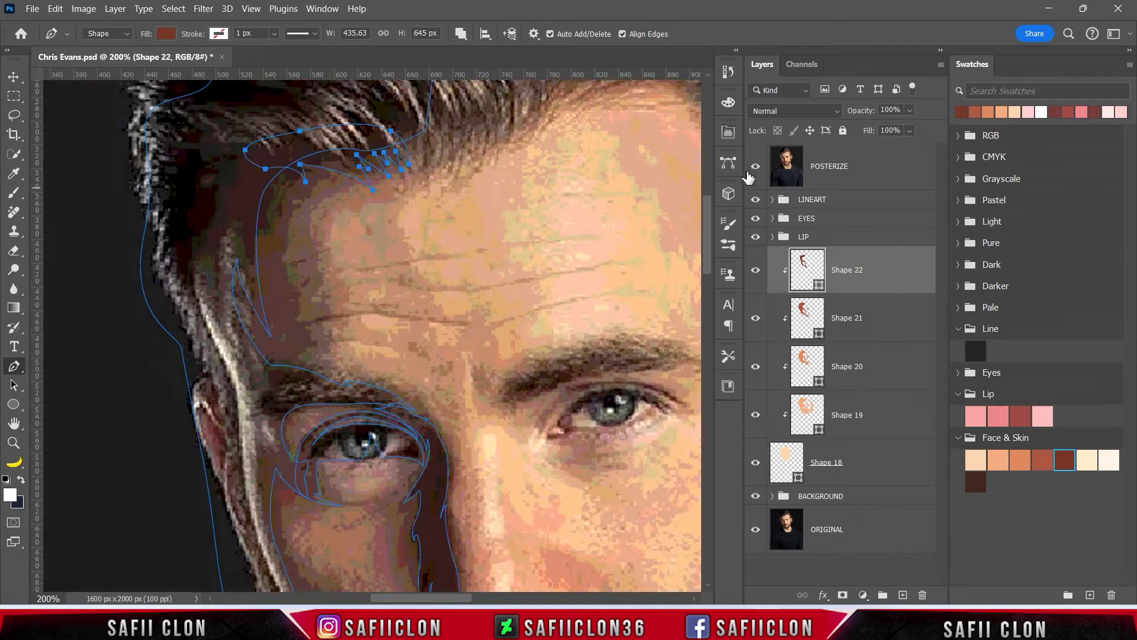
left_click(304, 324)
left_click_drag(353, 314, 365, 315)
left_click(304, 323)
left_click(337, 246)
left_click(292, 262)
left_click(293, 281)
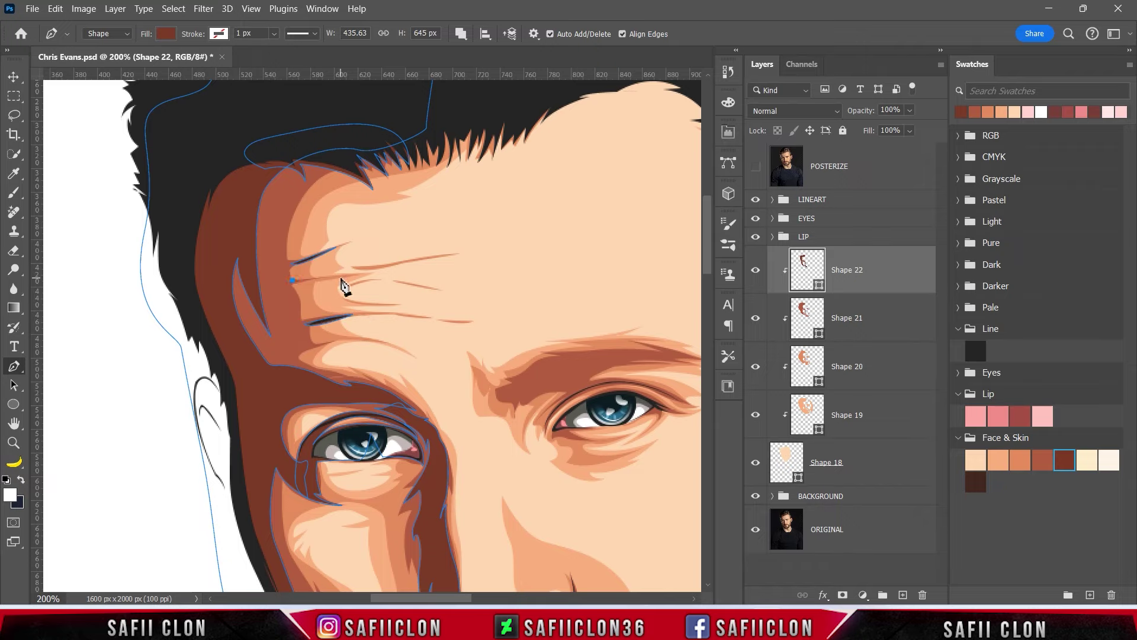
left_click(756, 168)
left_click(756, 168)
scroll(505, 270, "down", 5)
left_click(757, 168)
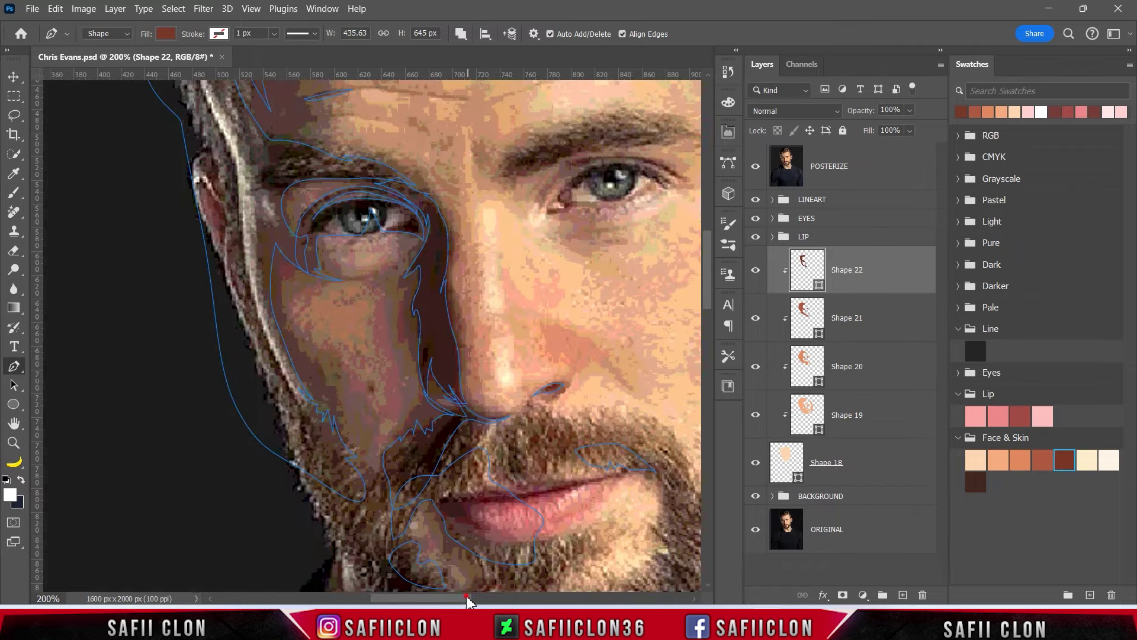
left_click(757, 168)
left_click(756, 168)
Trace the shadow along the right eye's lids and under the right eyebrow
scroll(415, 297, "up", 3)
left_click(465, 261)
left_click(560, 271)
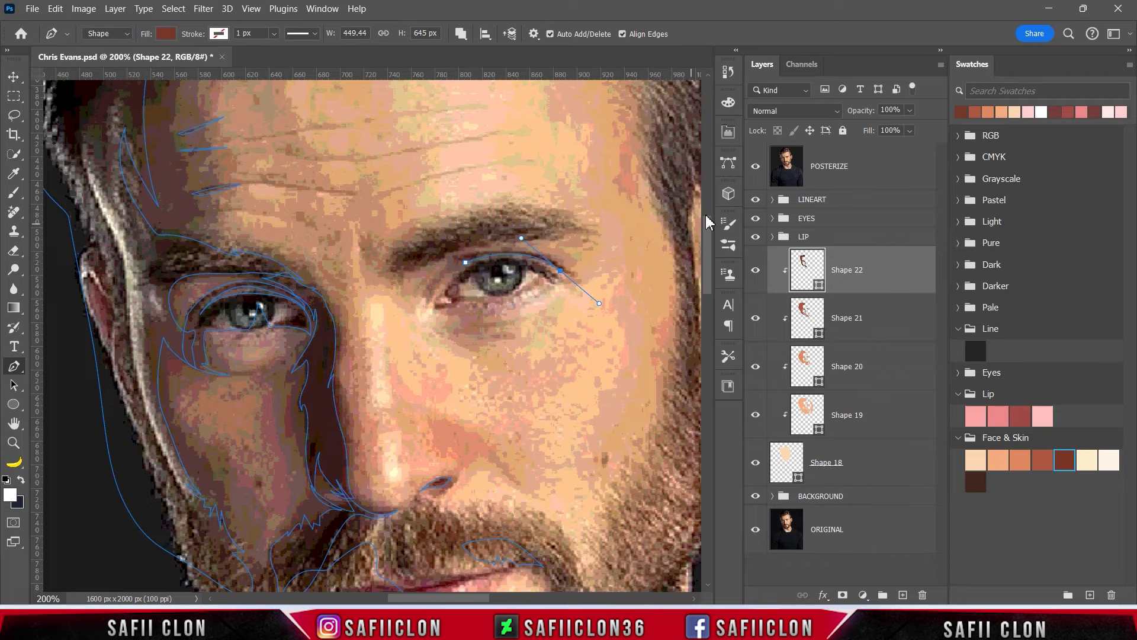
mouse_move(472, 256)
left_mouse_down()
mouse_move(415, 276)
mouse_move(445, 317)
left_mouse_up()
left_click(457, 278)
left_click(542, 278)
scroll(634, 371, "up", 1)
left_click(517, 256)
left_click(436, 256)
Finish the inner-eyebrow shadow curve, then inspect Shapes 21, 20 and 19 and select Shape 20
left_click_drag(392, 309, 379, 290)
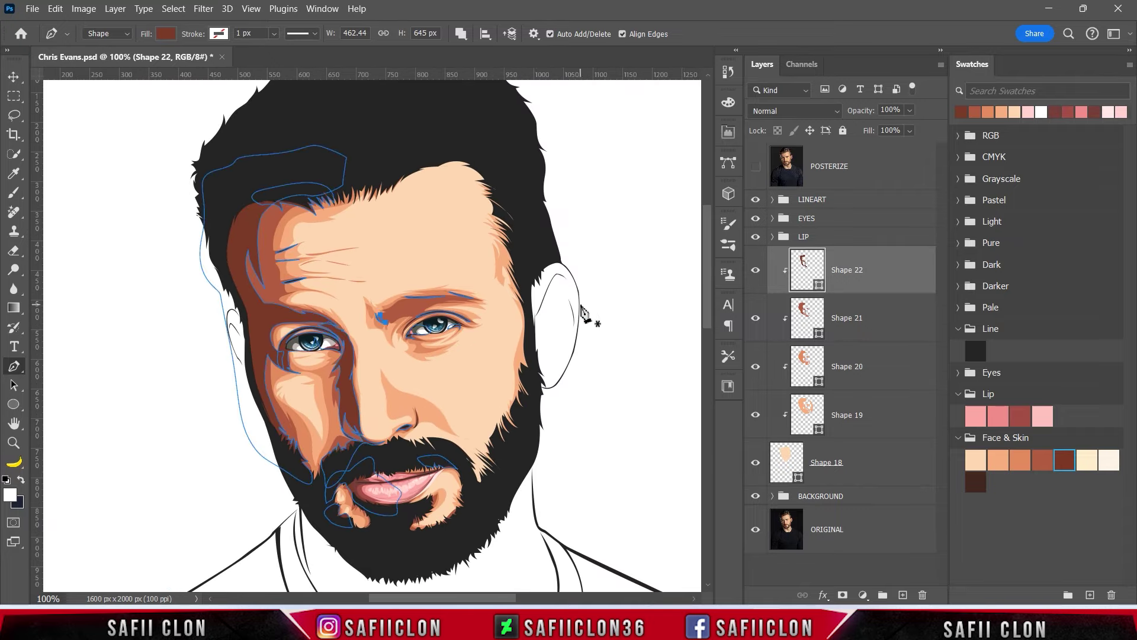
left_click(877, 310)
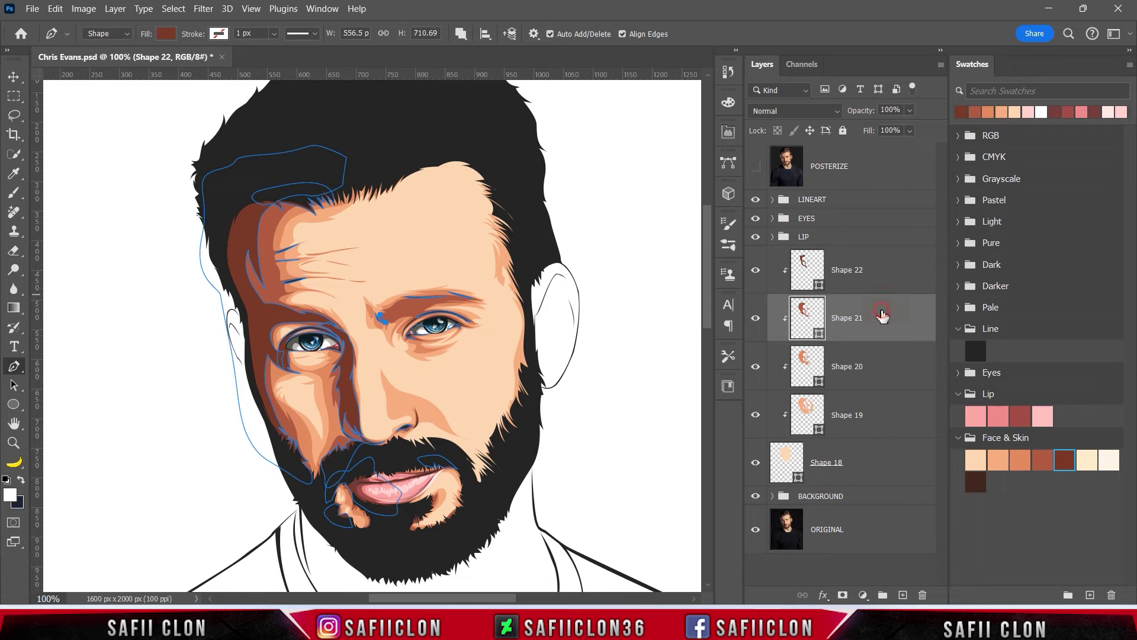
left_click(876, 373)
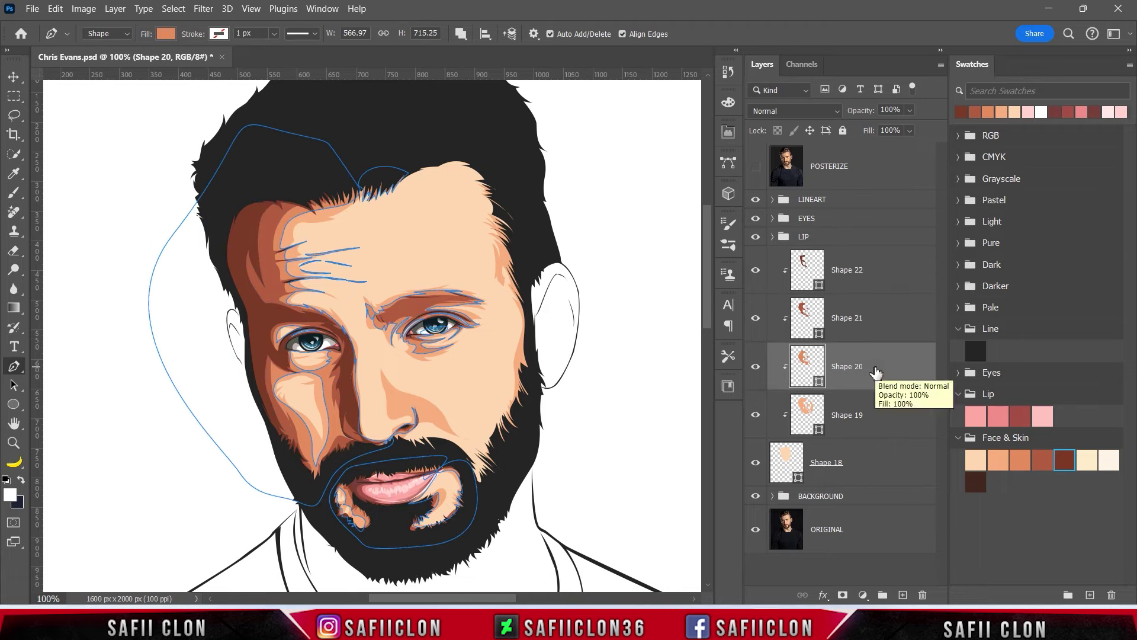
left_click(880, 415)
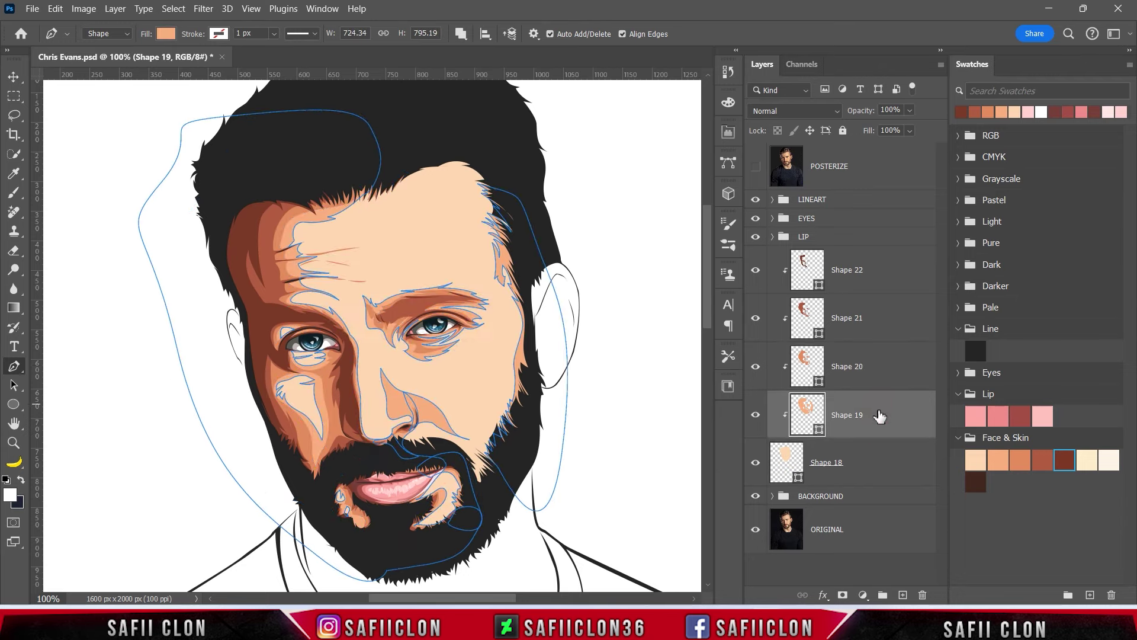
left_click(879, 369)
Keep Shape 20's new paths combining, check its visibility, and show the POSTERIZE reference
left_click(461, 34)
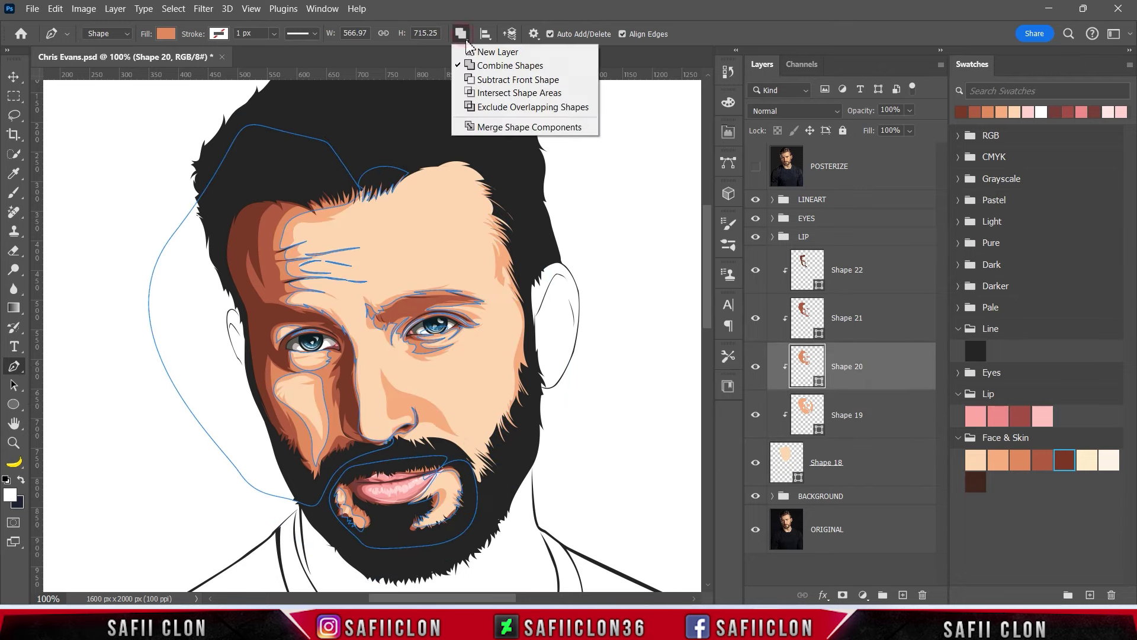
left_click(480, 66)
left_click(755, 367)
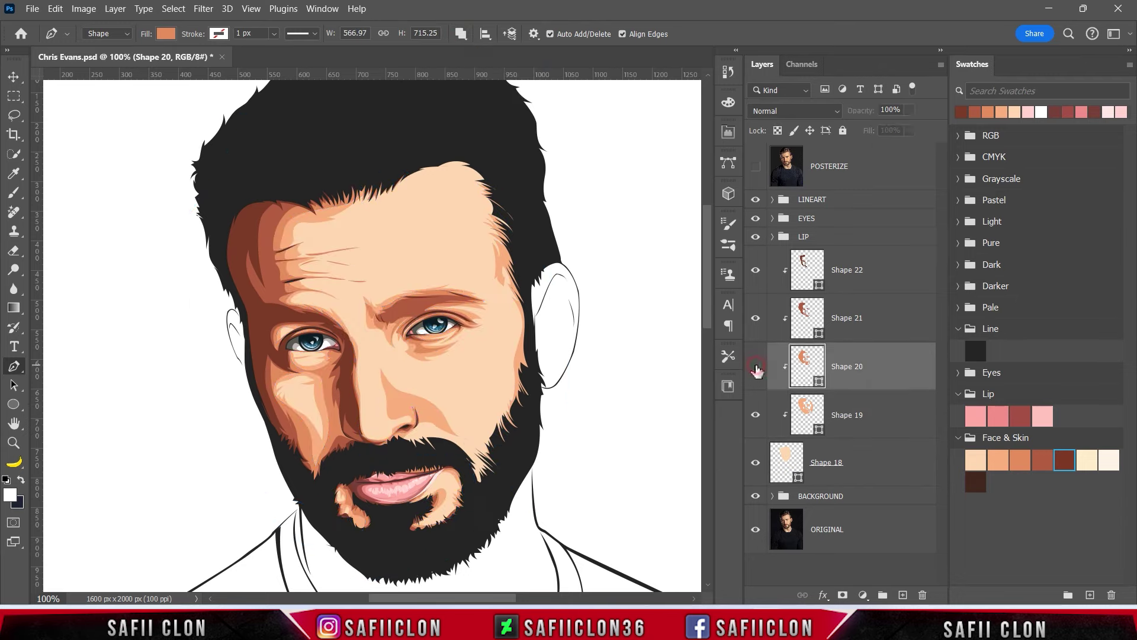
left_click(756, 167)
At 300% zoom, draw a curved Shape 20 shadow beside the nose running toward the mouth
key("ctrl+plus")
key("ctrl+plus")
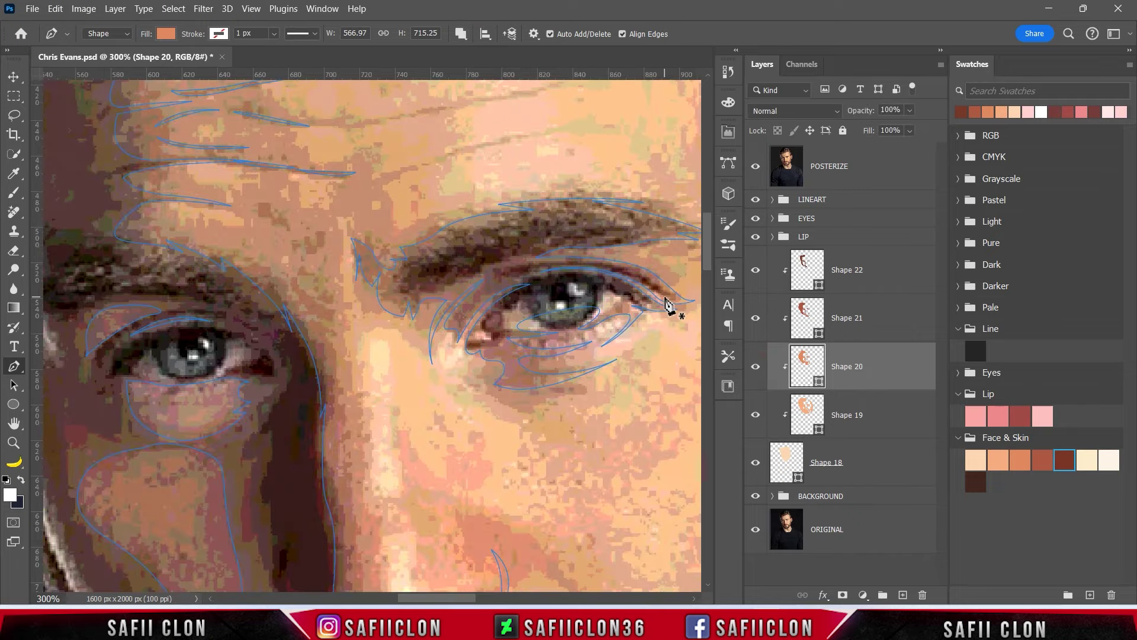
scroll(670, 314, "down", 1)
scroll(670, 325, "down", 3)
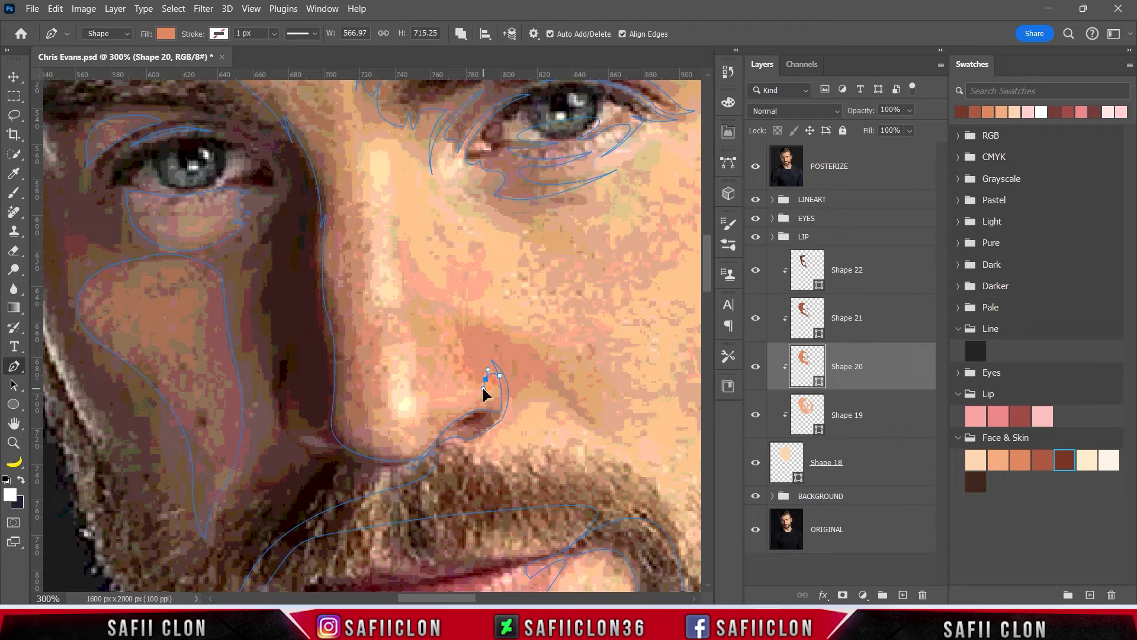
left_click(452, 318)
left_click_drag(595, 422, 625, 507)
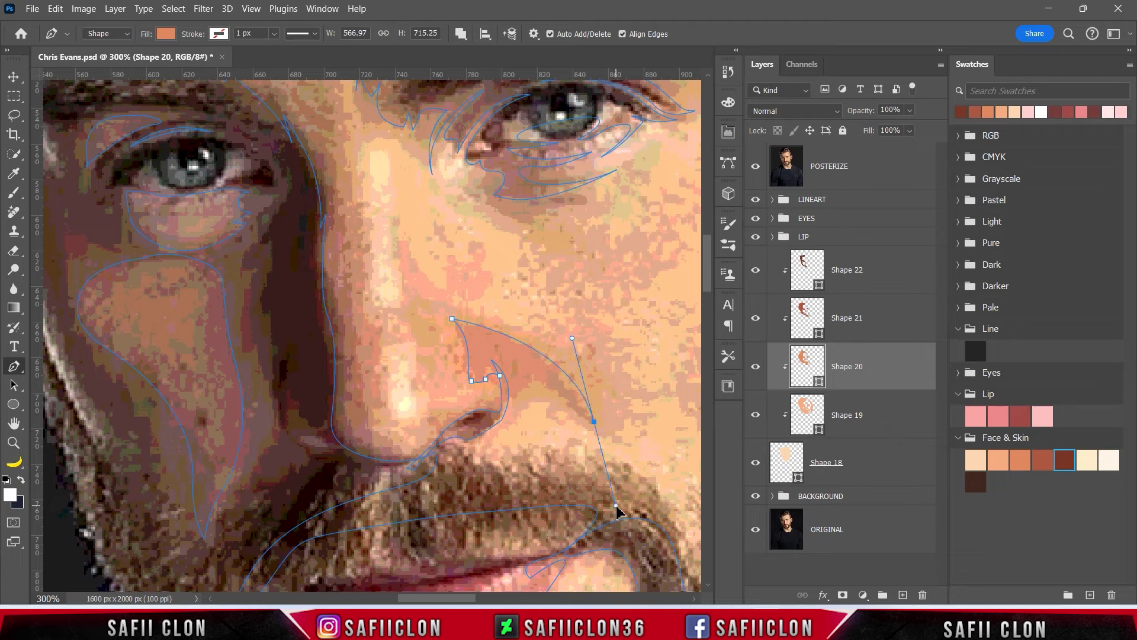
left_click(510, 351)
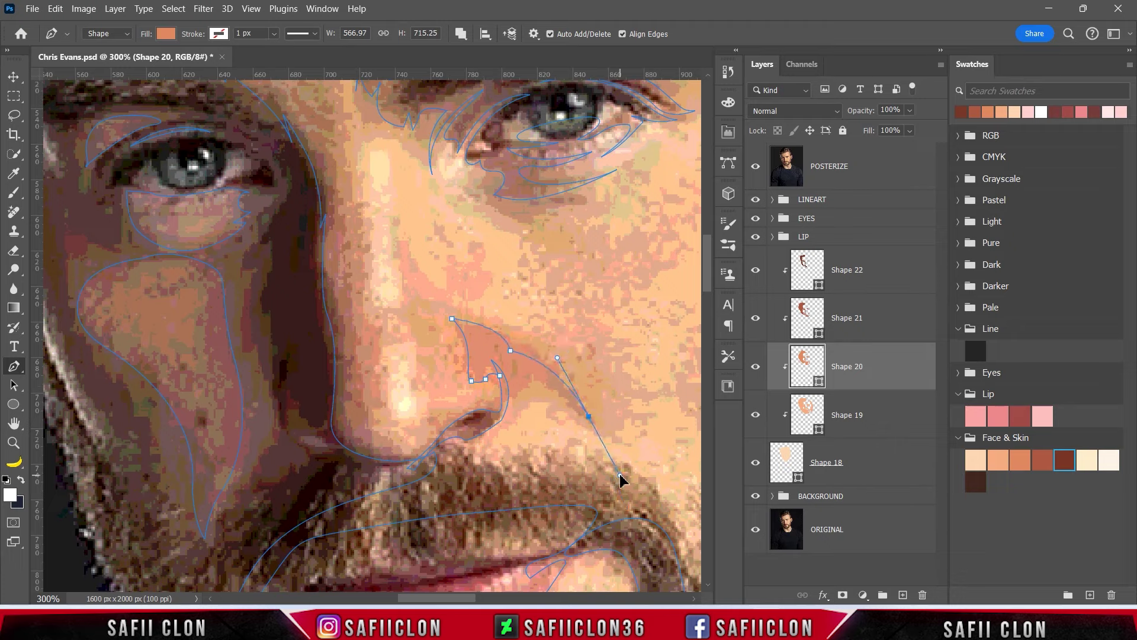
left_click(526, 371)
left_click_drag(509, 396, 492, 413)
With POSTERIZE hidden, refine the nose shadow's edge near the nostril and zoom out
left_click(756, 166)
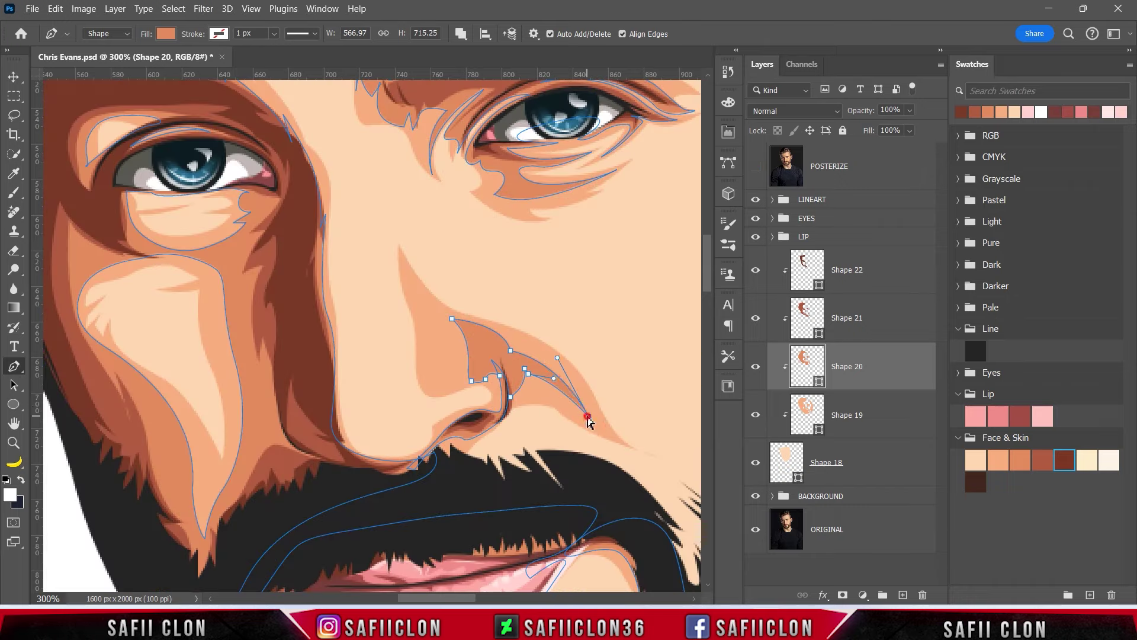
left_click_drag(533, 376, 559, 379)
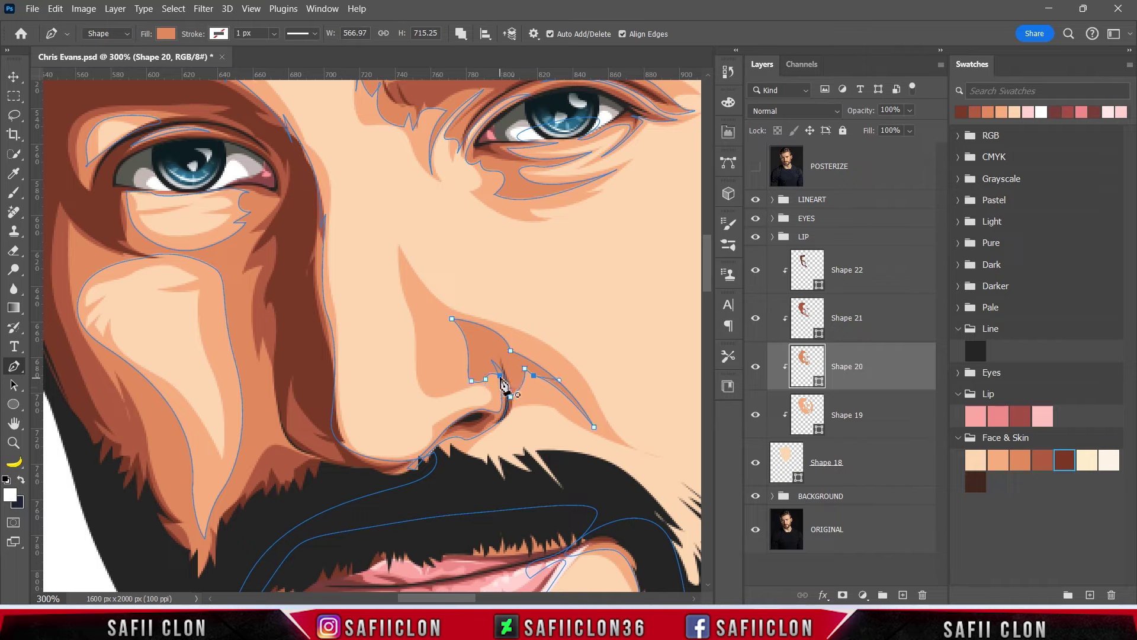
key("Escape")
key("ctrl+0")
key("ctrl+plus")
key("ctrl+plus")
key("ctrl+plus")
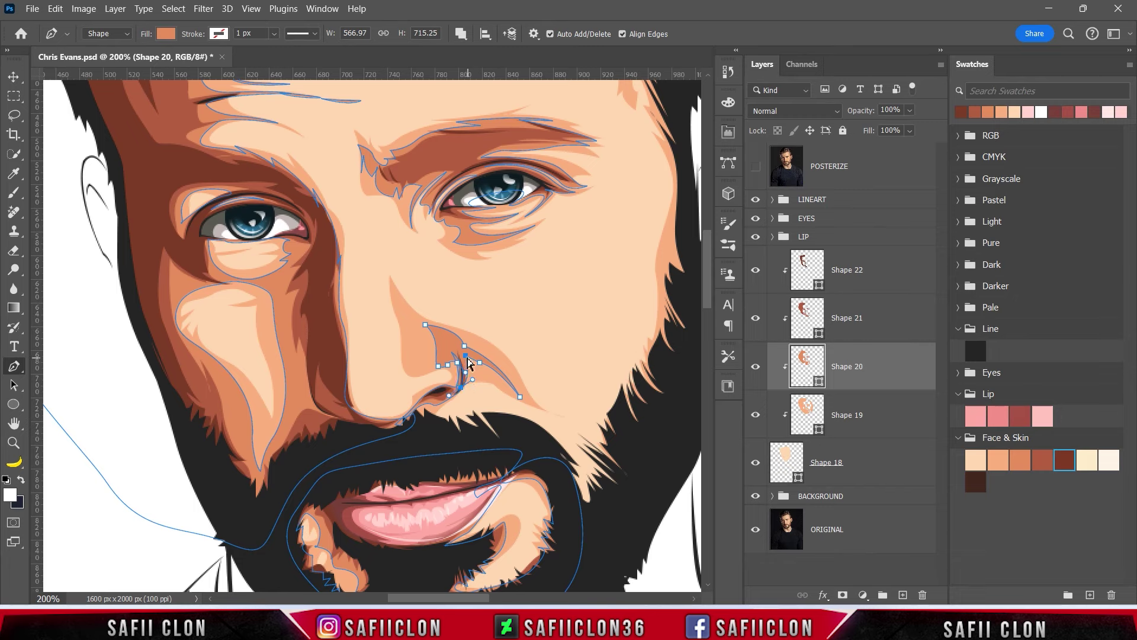
left_click_drag(463, 356, 443, 370)
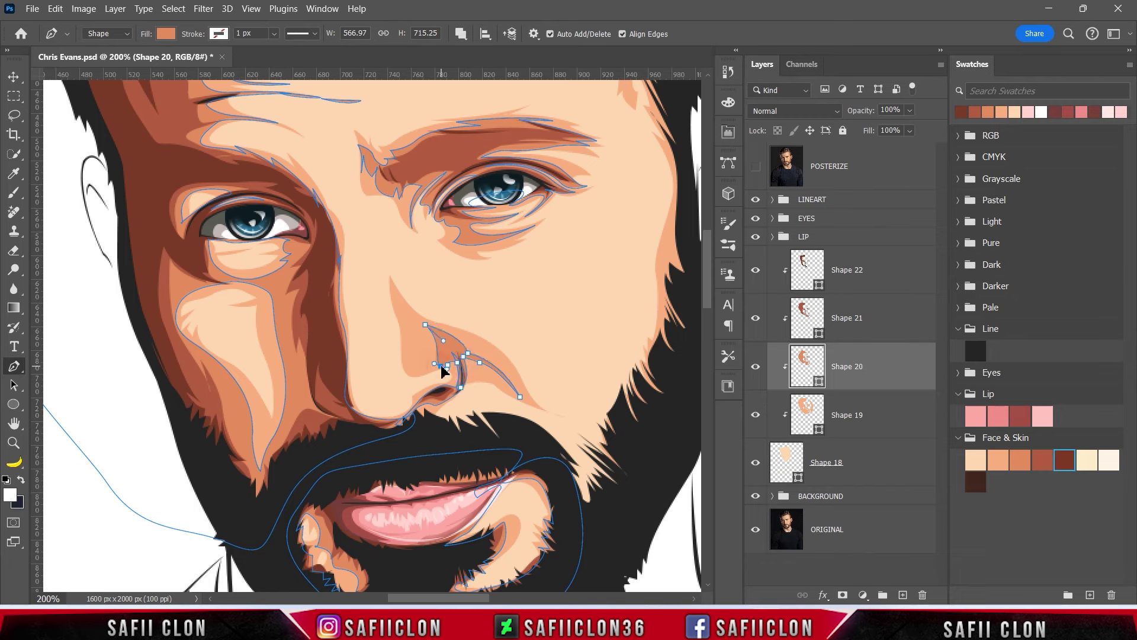
key("Escape")
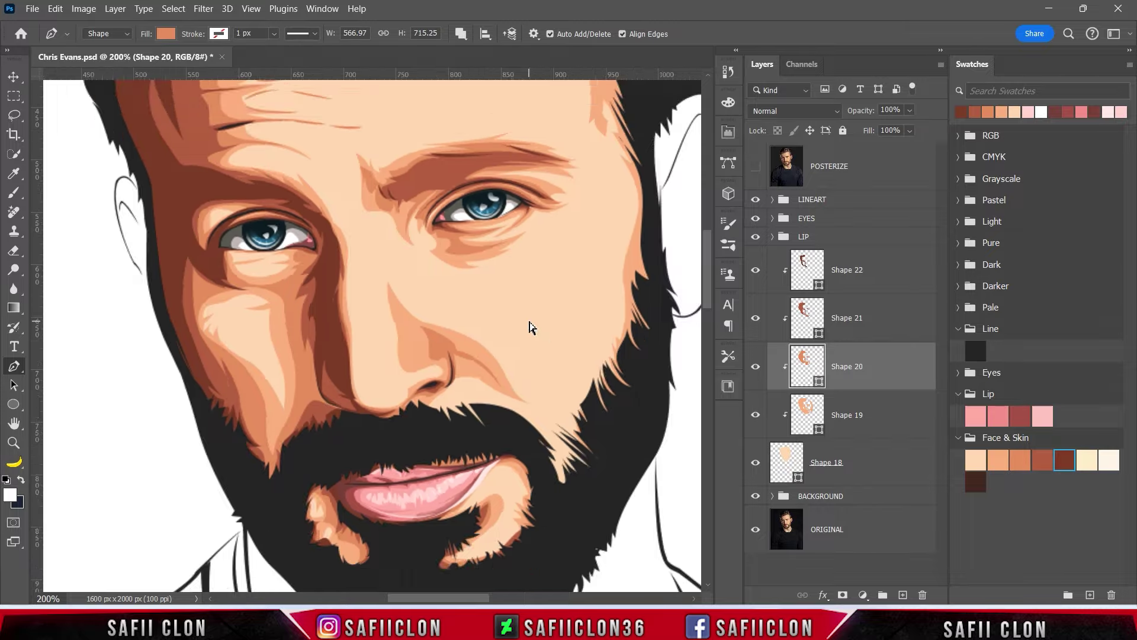
key("ctrl+0")
key("ctrl+plus")
scroll(532, 333, "up", 5)
scroll(532, 340, "up", 1)
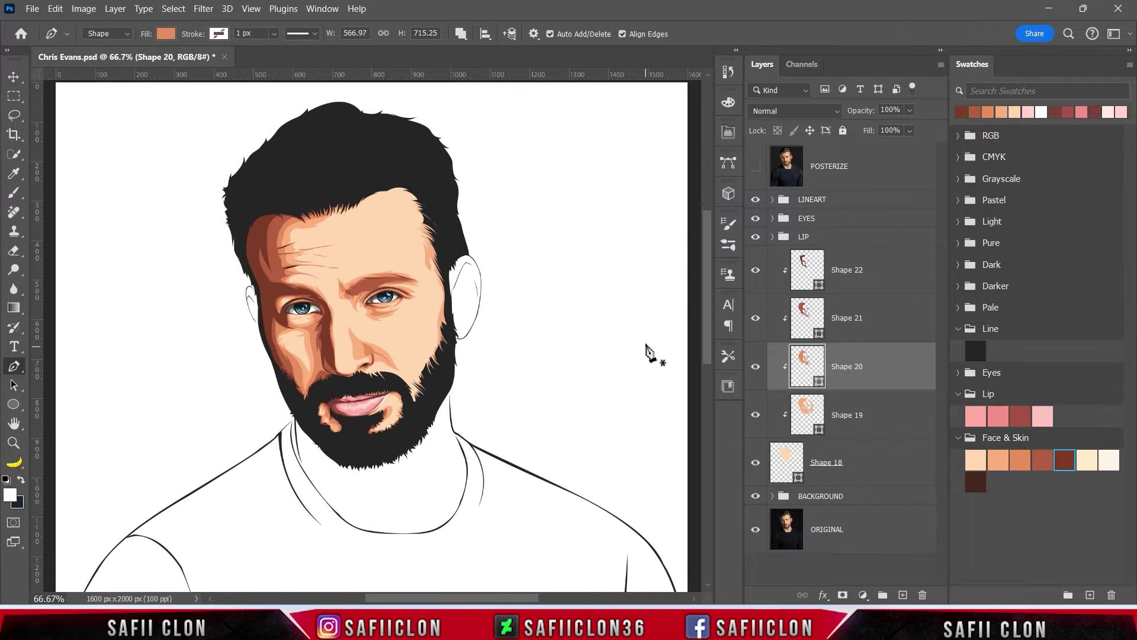
left_click(877, 278)
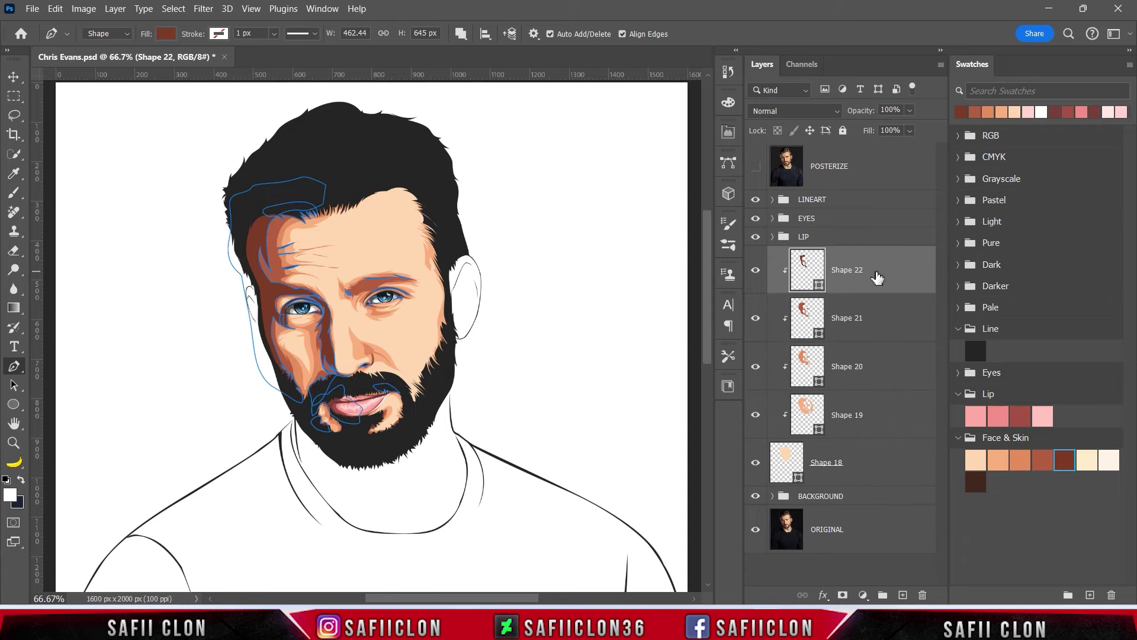
left_click(461, 34)
left_click(471, 46)
left_click(756, 169)
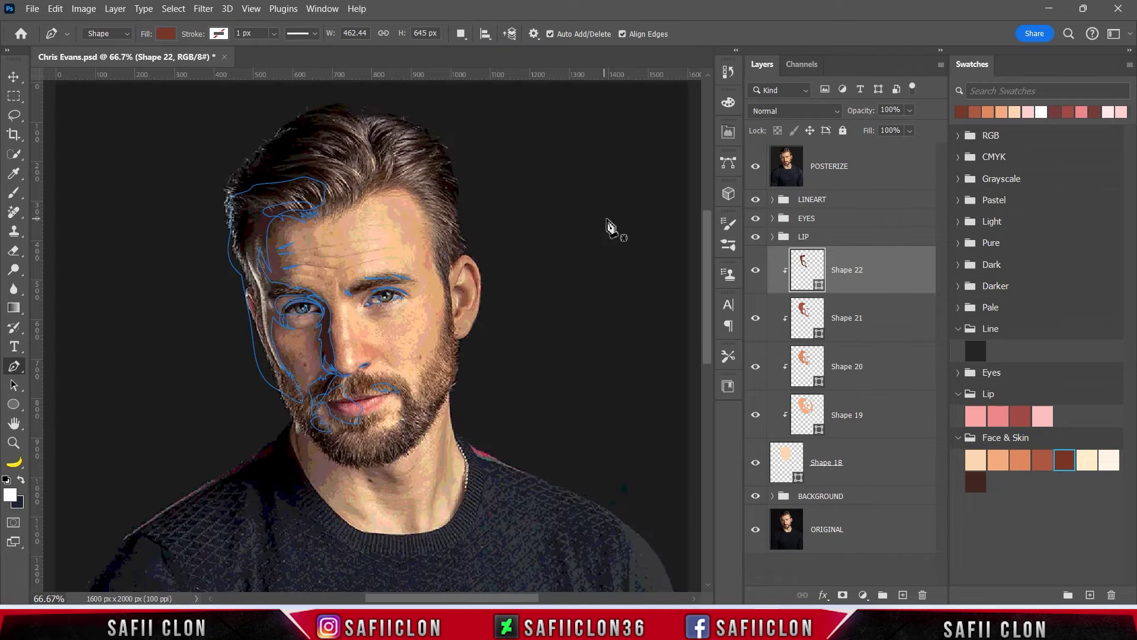
key("ctrl+plus")
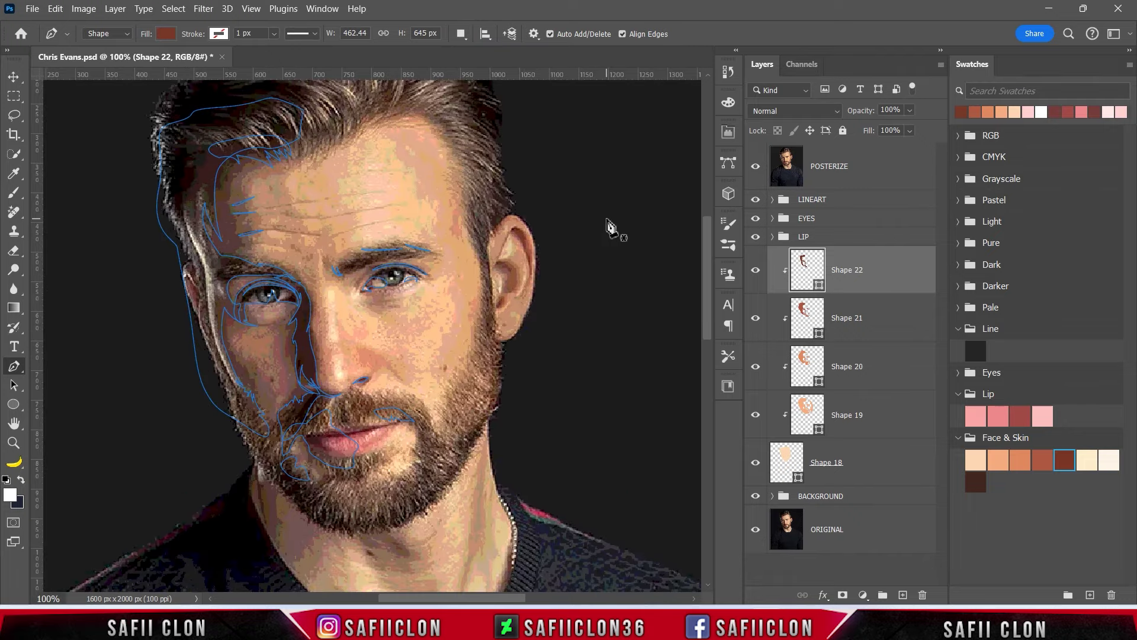
scroll(601, 287, "up", 1)
key("ctrl+plus")
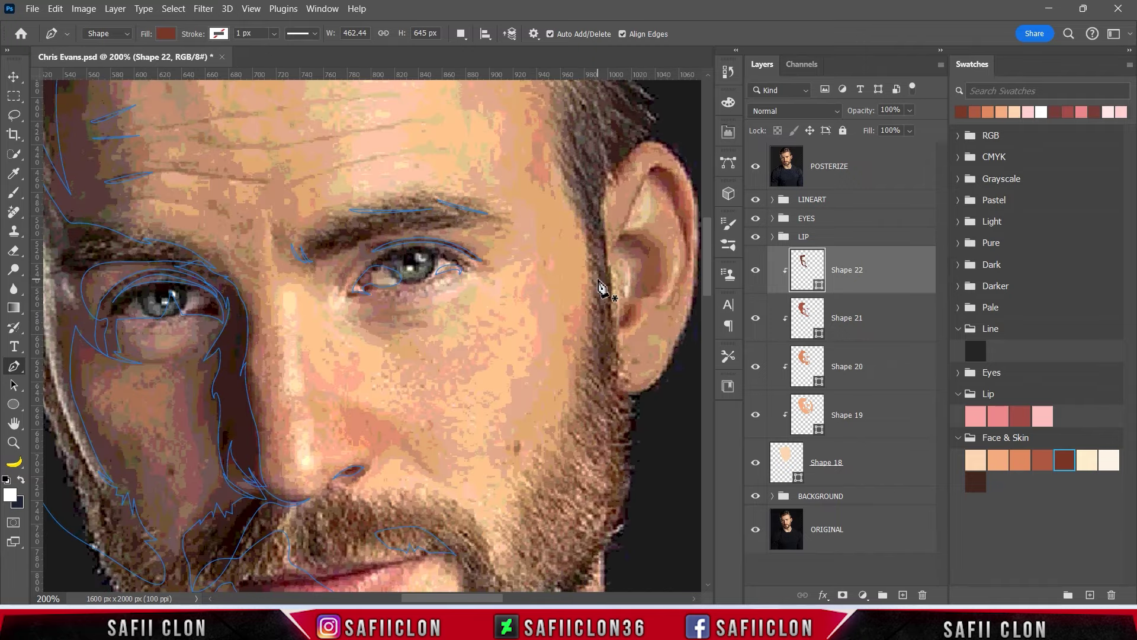
key("ctrl+minus")
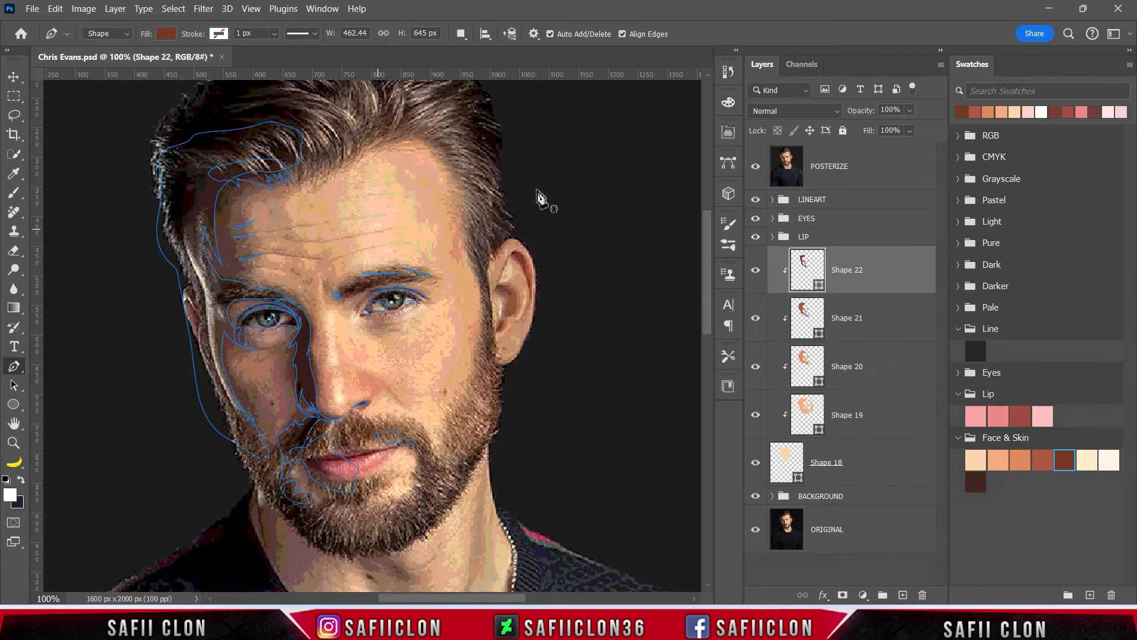
left_click(756, 171)
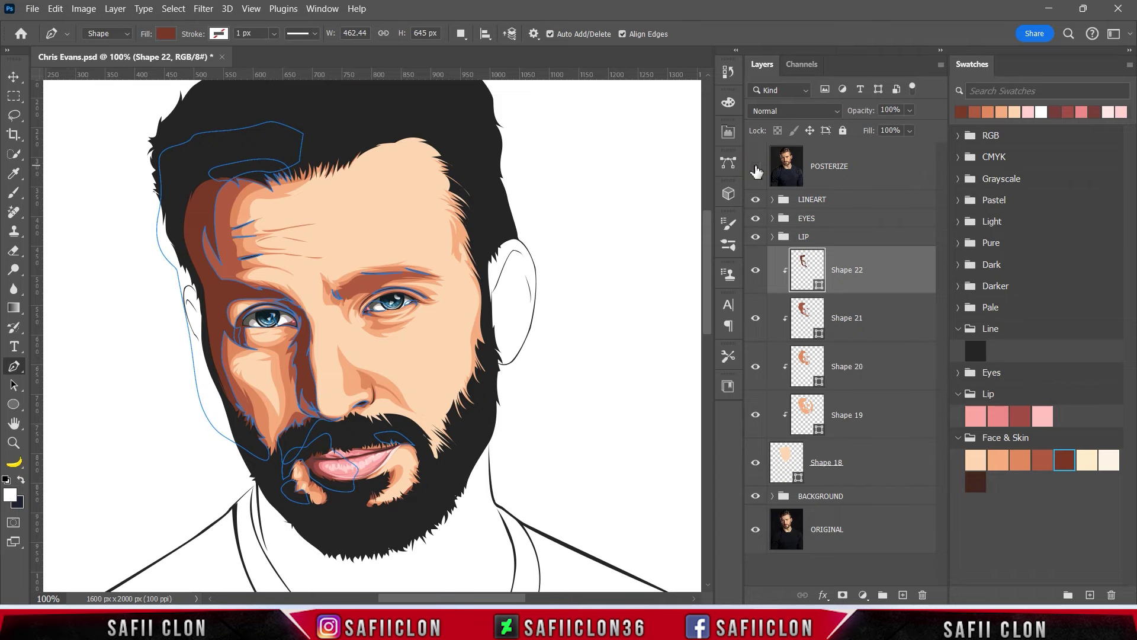
left_click(757, 171)
Start the Shape 23 forehead outline, tracing it along the forehead wrinkles
left_click(293, 197)
left_click_drag(287, 206, 317, 241)
key("ctrl+plus")
scroll(308, 249, "up", 3)
left_click_drag(256, 290, 276, 282)
left_click_drag(388, 267, 433, 259)
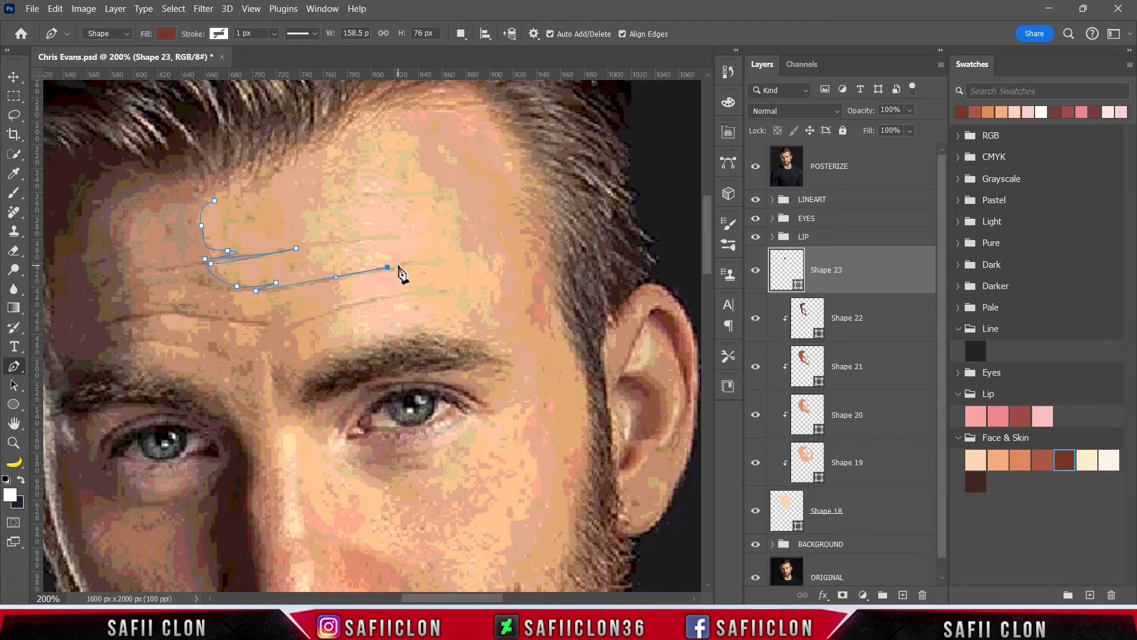
left_click_drag(230, 290, 320, 309)
left_click(242, 308)
left_click(398, 298)
left_click(291, 325)
left_click(296, 364)
Continue the outline above the eyebrow to the brow's outer end
left_click_drag(366, 340, 398, 336)
left_click(320, 360)
left_click_drag(465, 327, 517, 341)
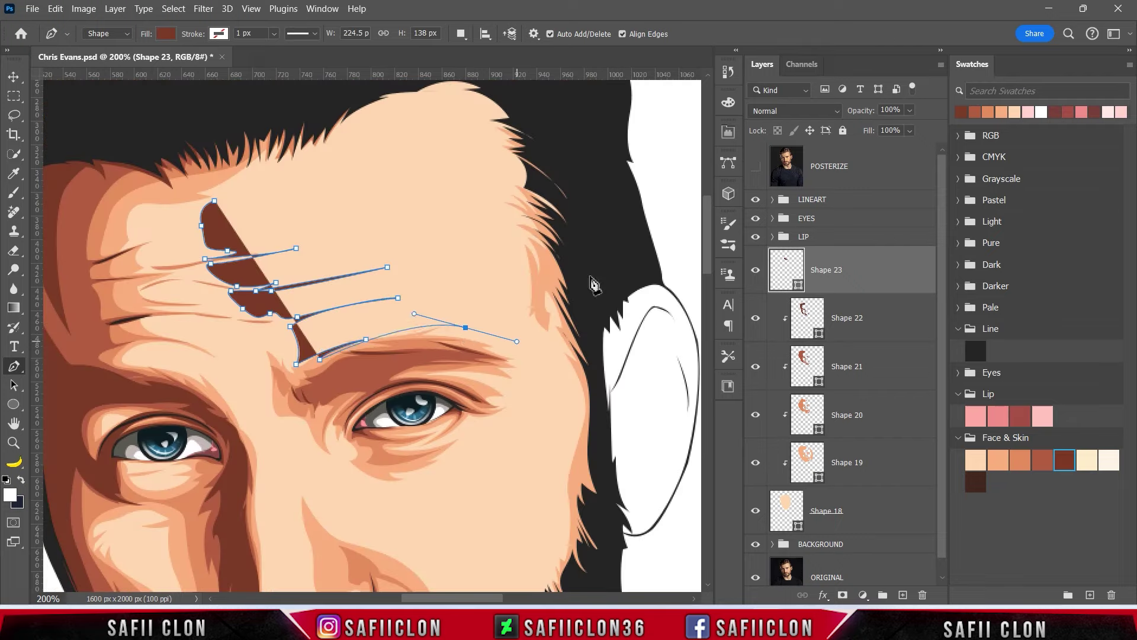
left_click(475, 334)
mouse_move(478, 304)
left_mouse_down()
mouse_move(481, 290)
mouse_move(520, 325)
left_mouse_up()
scroll(489, 296, "up", 2)
left_click_drag(481, 292, 499, 312)
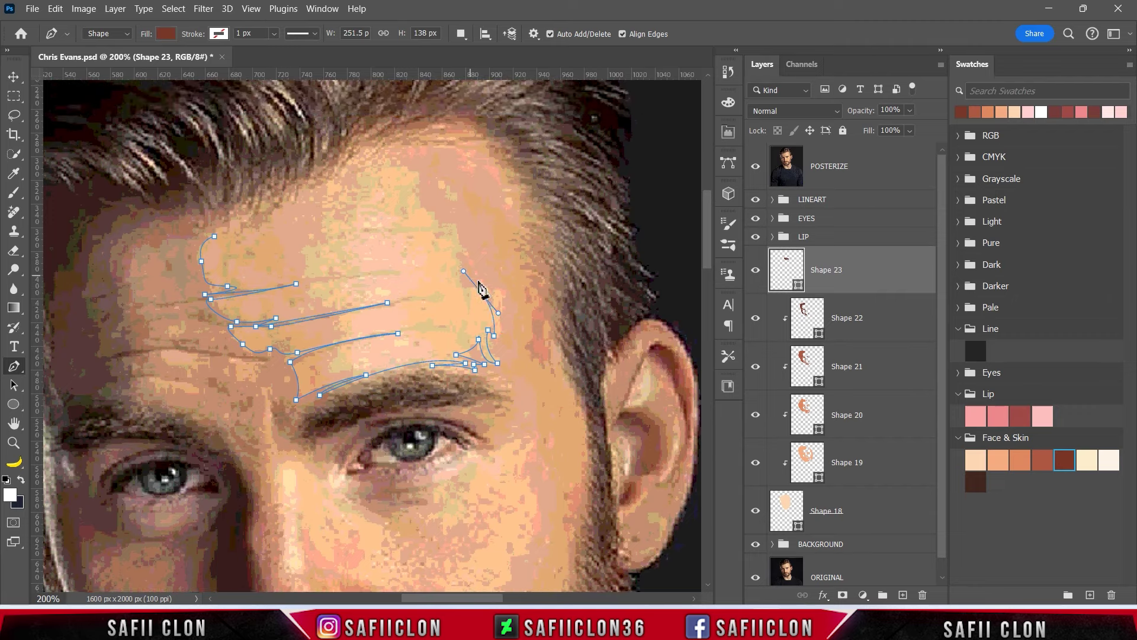
key("ctrl+z")
left_click(500, 356)
Extend the outline up the forehead side, along the hairline, and close it
left_click(756, 166)
left_click(756, 166)
left_click(489, 281)
left_click(461, 248)
left_click(452, 210)
left_click_drag(430, 177, 424, 140)
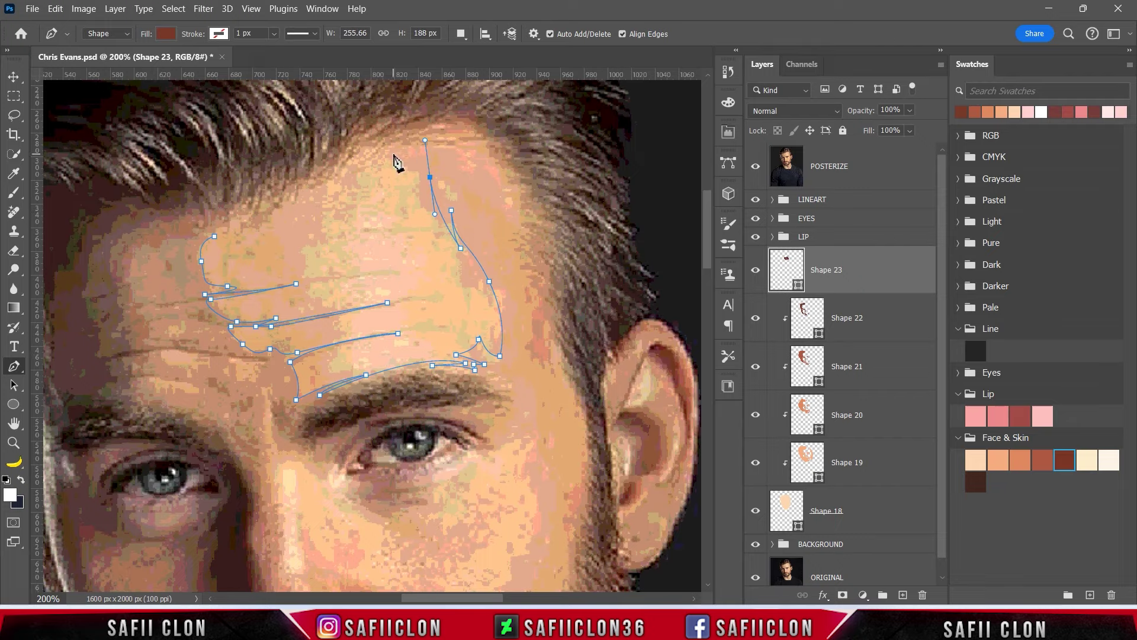
scroll(376, 119, "up", 3)
left_click(507, 193)
left_click(387, 158)
left_click(320, 174)
left_click_drag(277, 186, 259, 200)
mouse_move(286, 277)
left_mouse_down()
mouse_move(288, 291)
mouse_move(207, 324)
left_mouse_up()
left_click(263, 309)
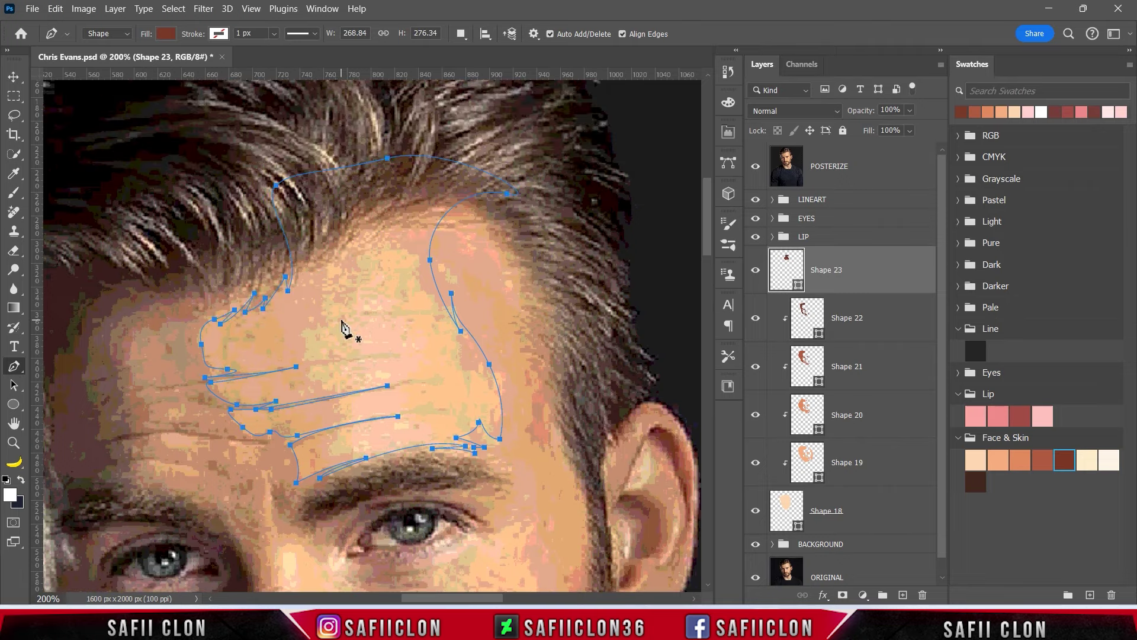
Hide the POSTERIZE photo and zoom out to check the forehead shape
left_click(755, 175)
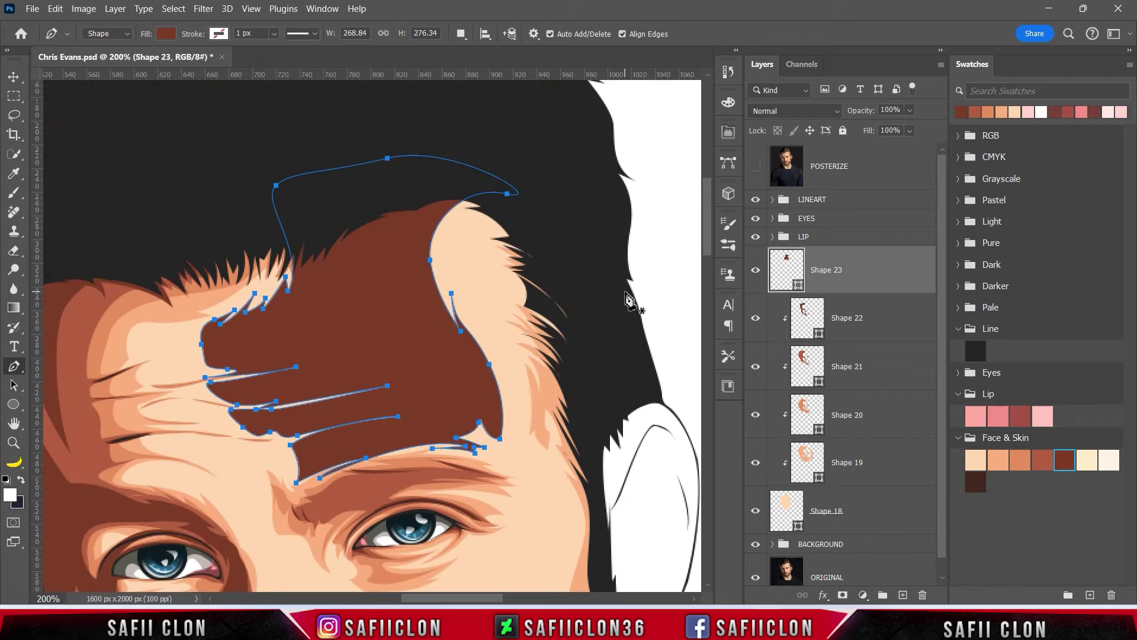
key("ctrl+minus")
scroll(630, 302, "down", 2)
scroll(629, 314, "down", 2)
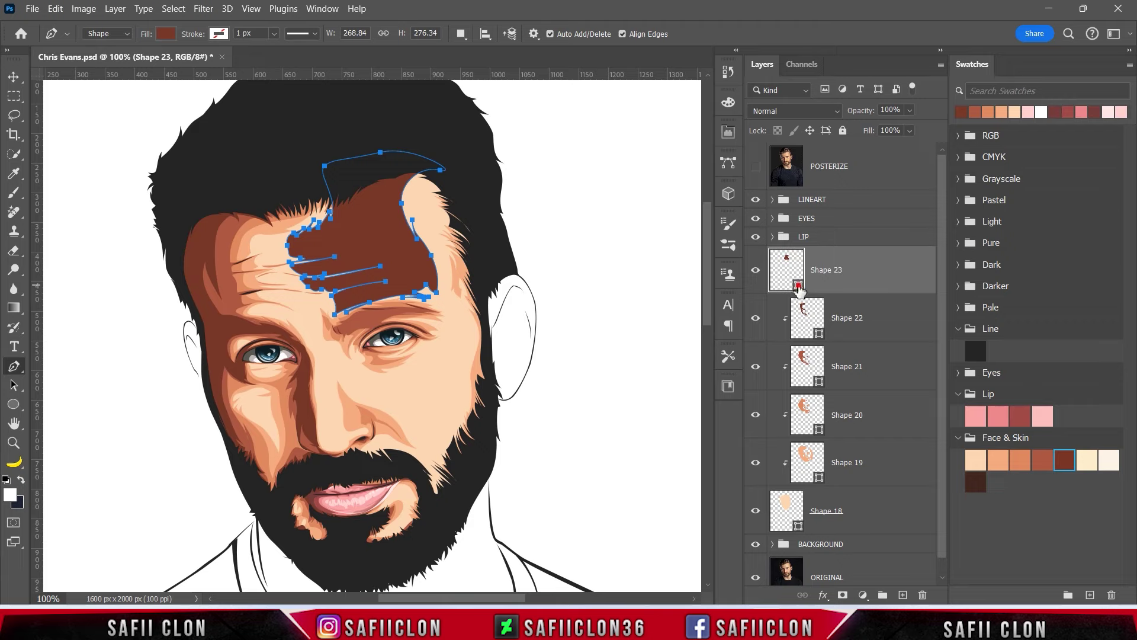
Fill Shape 23 with cream #feeecc and set Path Operations to Combine Shapes
double_click(798, 287)
left_click(1090, 459)
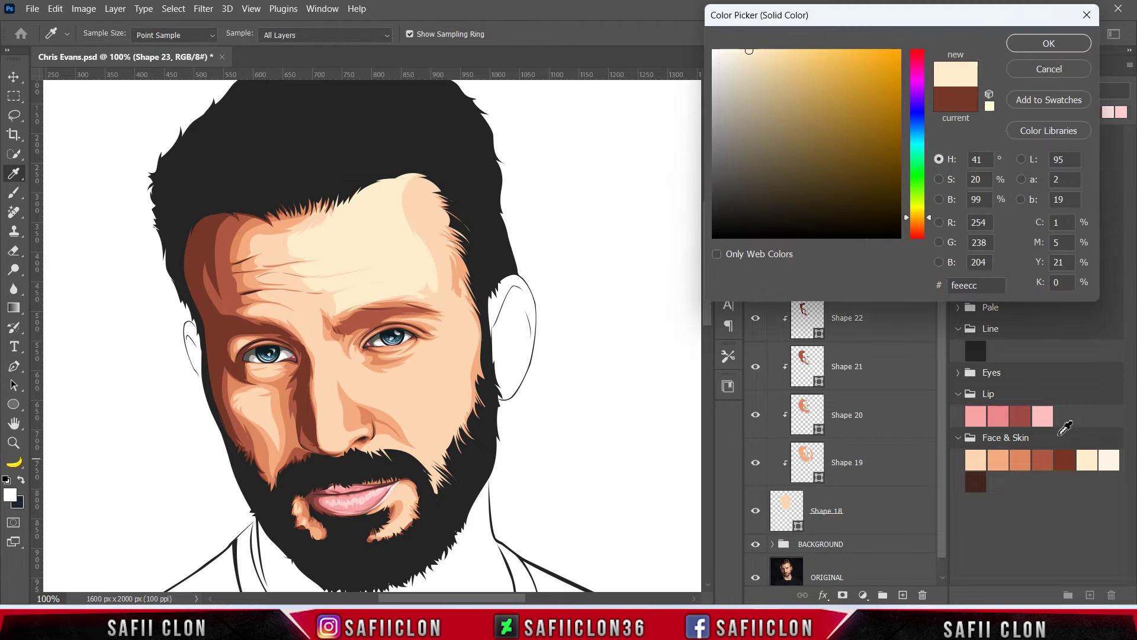
left_click(1049, 43)
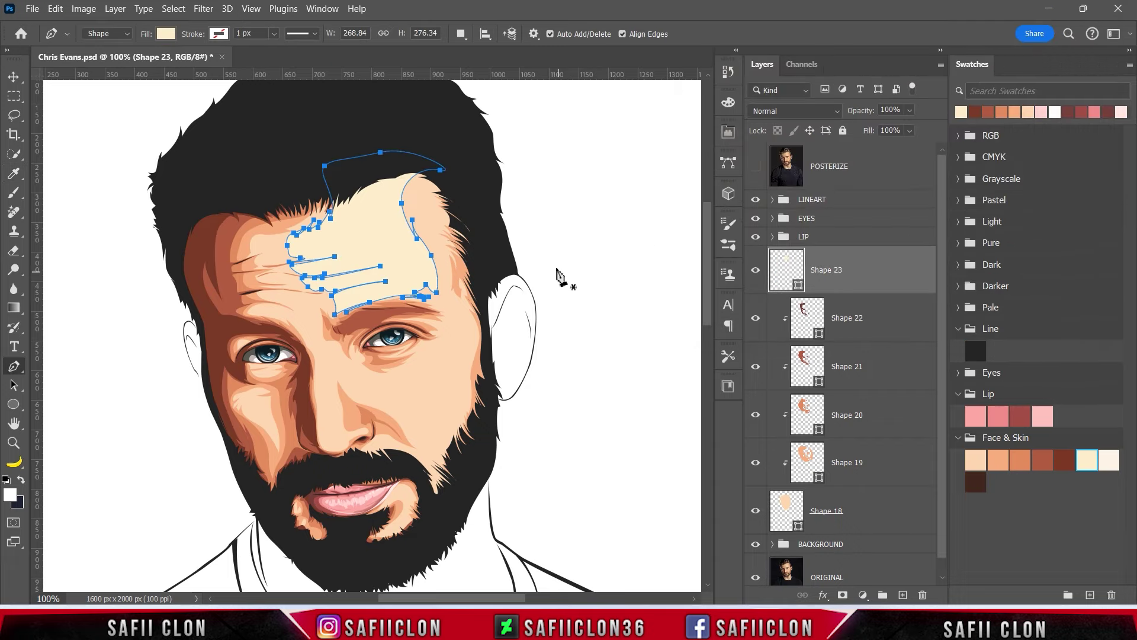
left_click(461, 33)
left_click(483, 65)
Hide the path outline to review the cream highlight, then show the path again
key("Return")
key("ctrl+minus")
key("ctrl+minus")
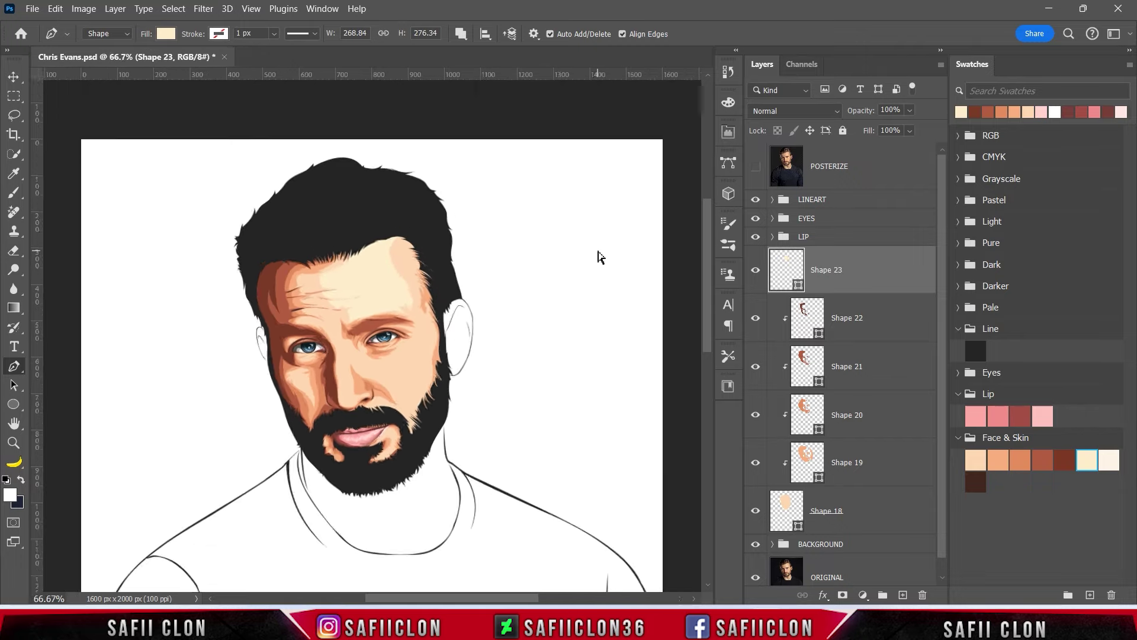
key("ctrl+minus")
key("ctrl+plus")
key("ctrl+plus")
key("ctrl+plus")
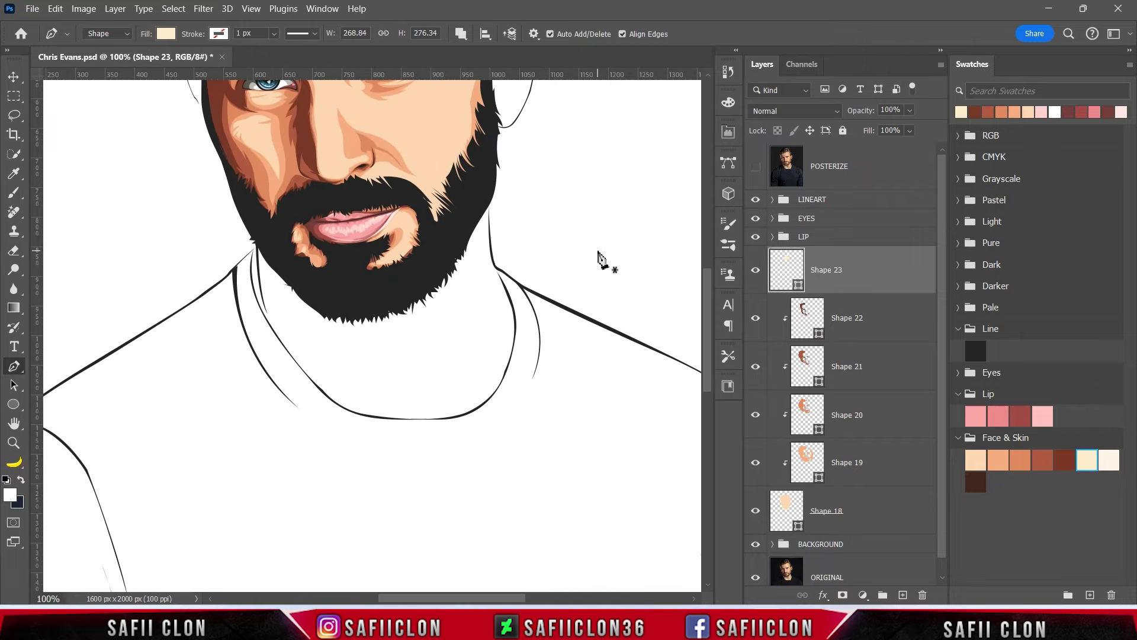
scroll(596, 314, "up", 5)
scroll(600, 340, "up", 1)
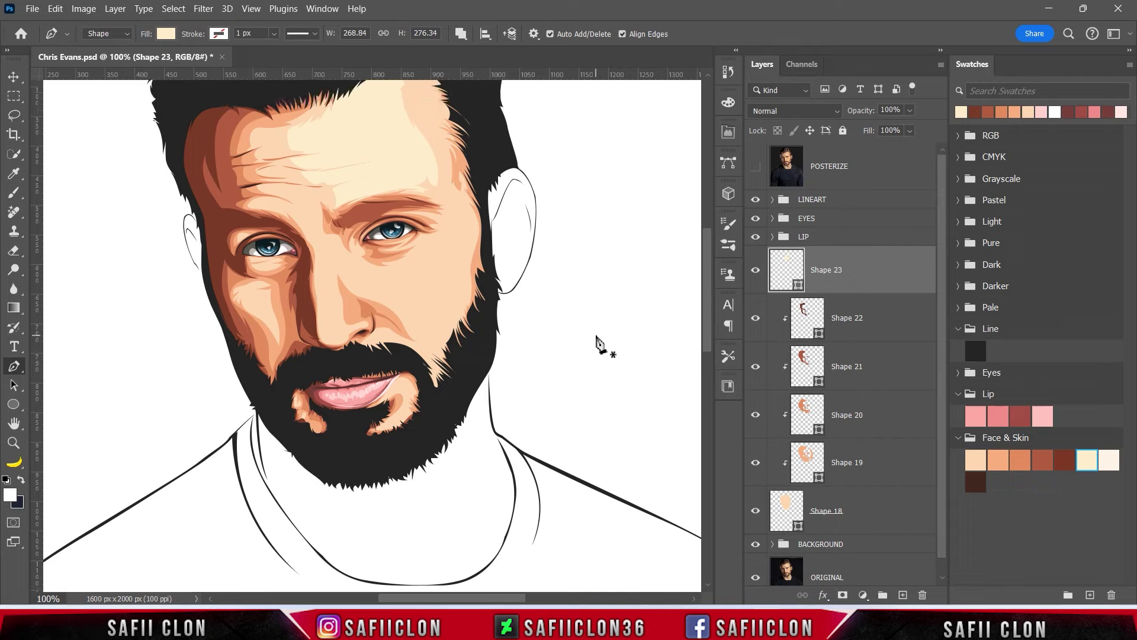
scroll(603, 345, "up", 2)
scroll(610, 351, "up", 2)
key("ctrl+h")
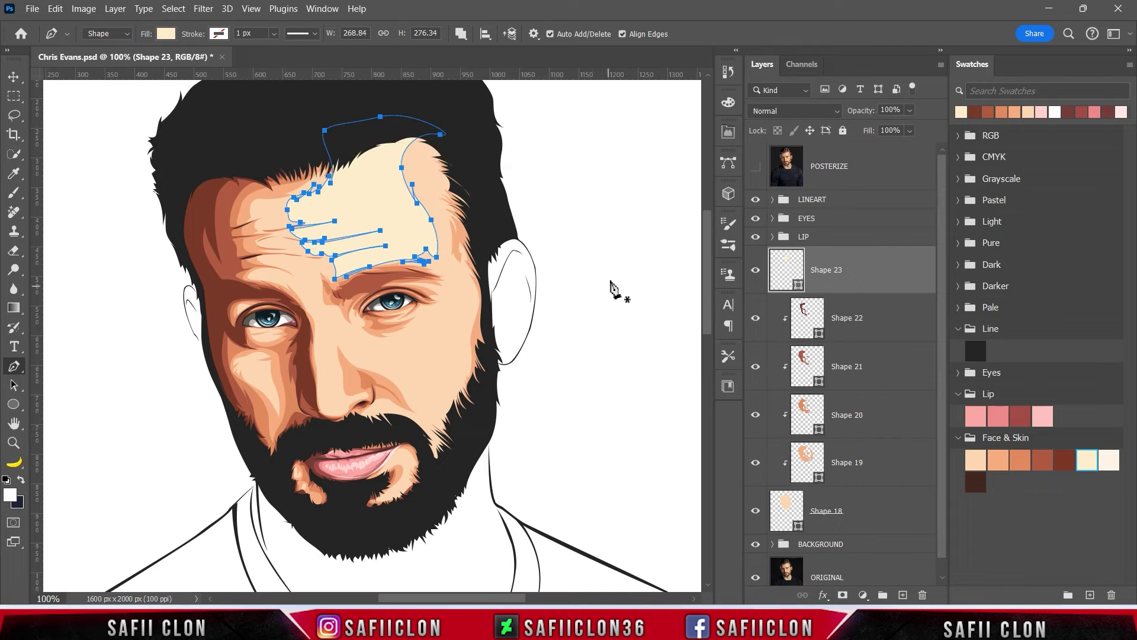
Trace a cream highlight along the brow plus a small left-forehead highlight
left_click(756, 166)
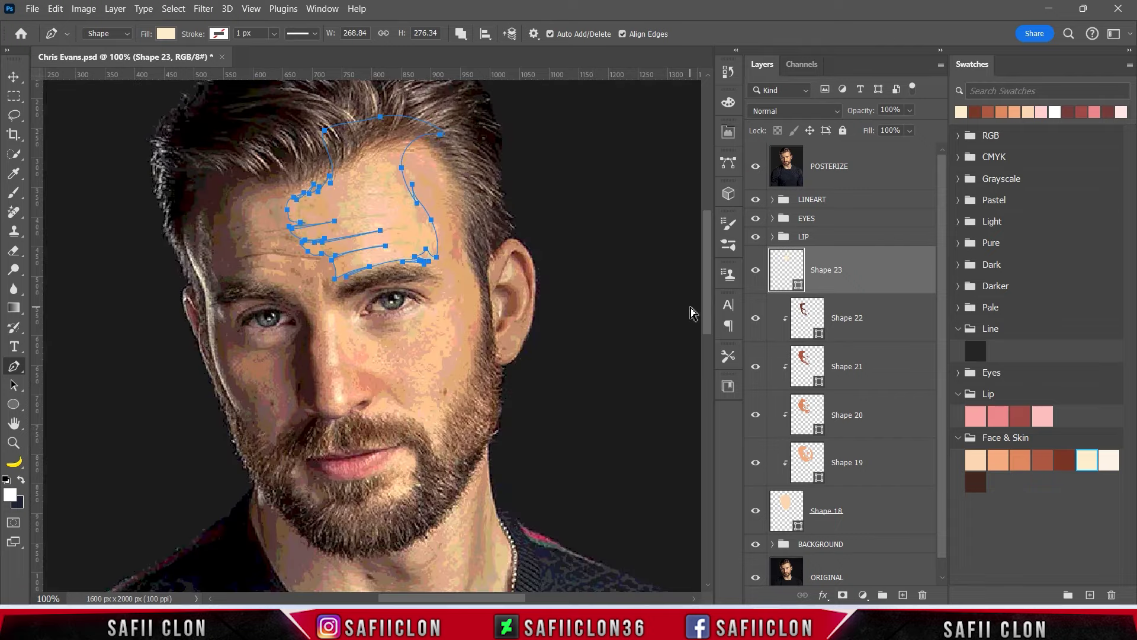
key("ctrl+plus")
scroll(657, 315, "down", 3)
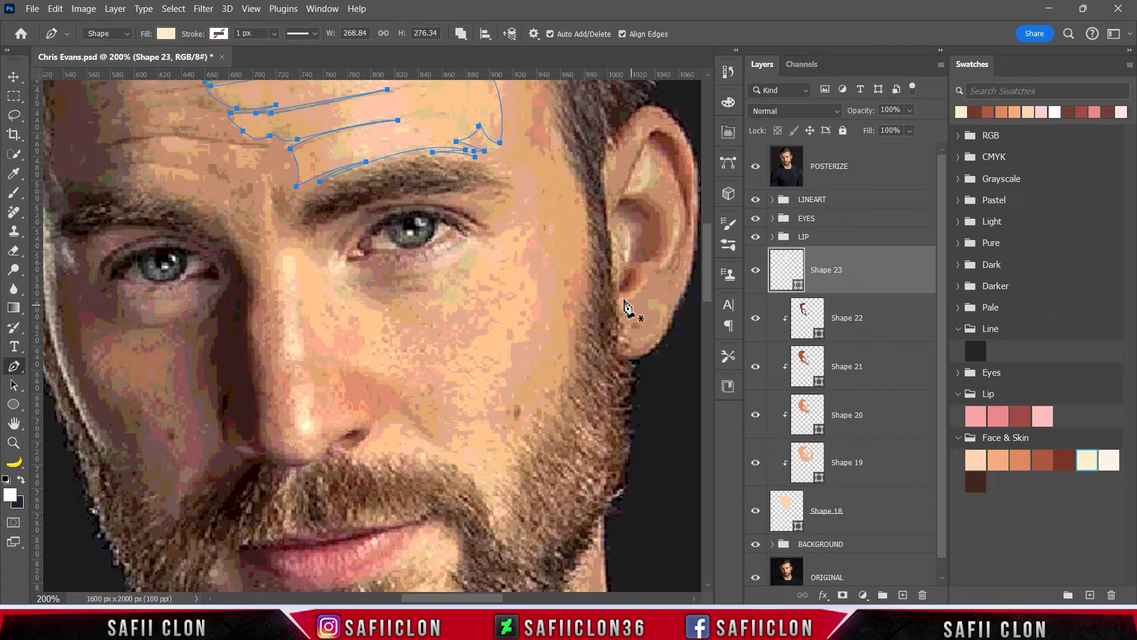
left_click(756, 167)
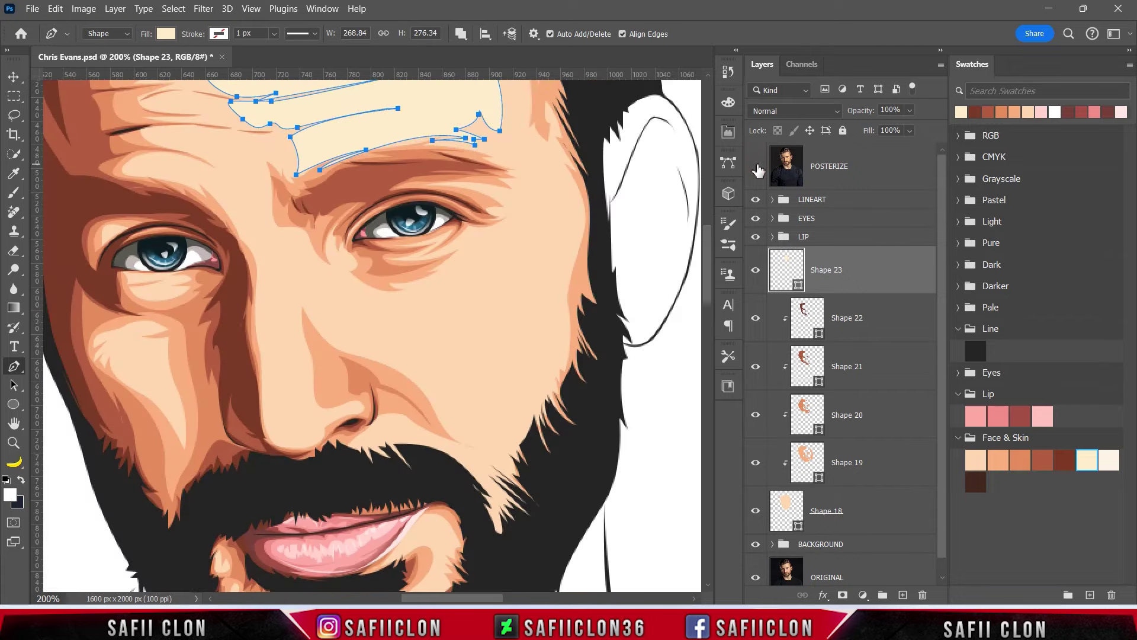
left_click(756, 166)
scroll(228, 284, "up", 3)
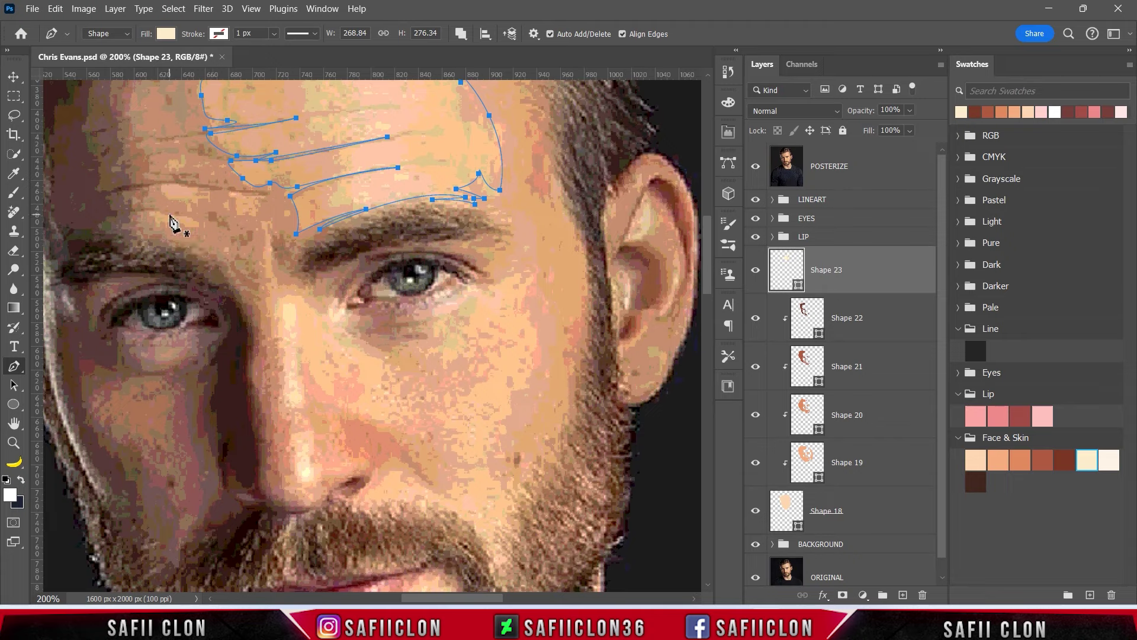
left_click_drag(162, 186, 174, 202)
left_click_drag(203, 195, 272, 194)
left_click(228, 193)
left_click_drag(255, 211, 248, 217)
left_click(229, 194)
left_click(146, 212)
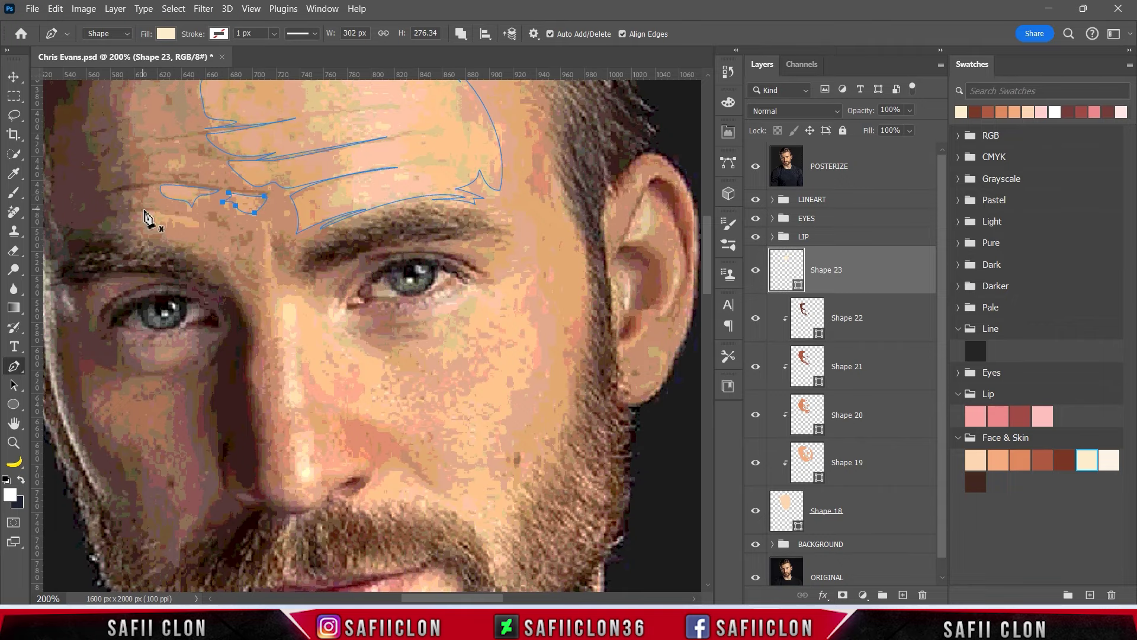
left_click(185, 224)
left_click(201, 222)
scroll(281, 243, "down", 3)
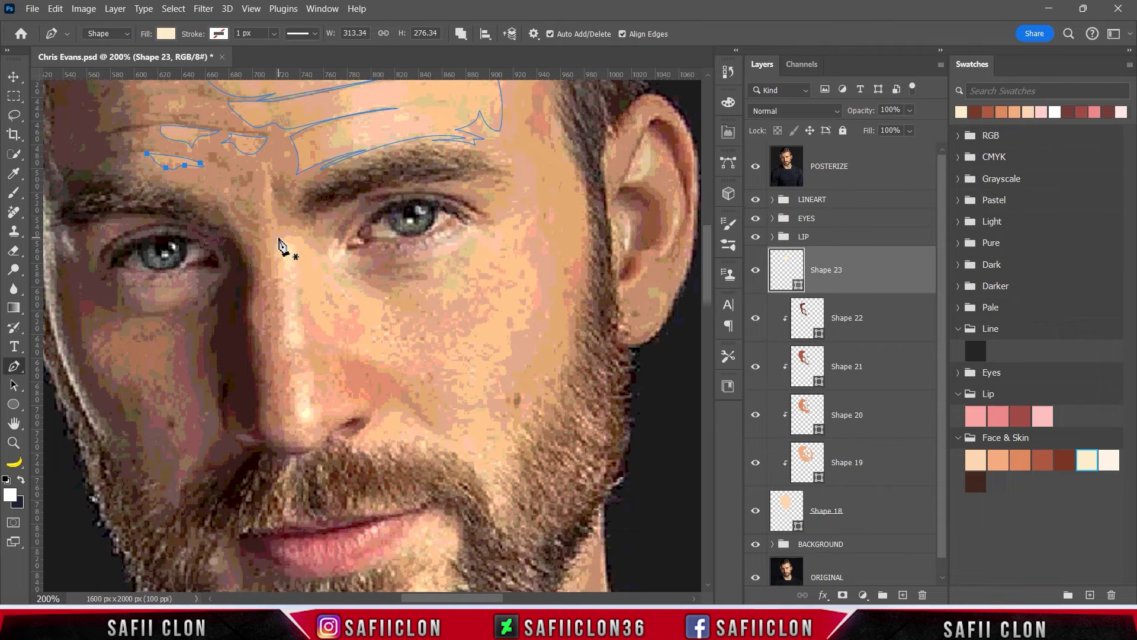
Trace a highlight from the nose bridge down around the nostril and close it
left_click(323, 254)
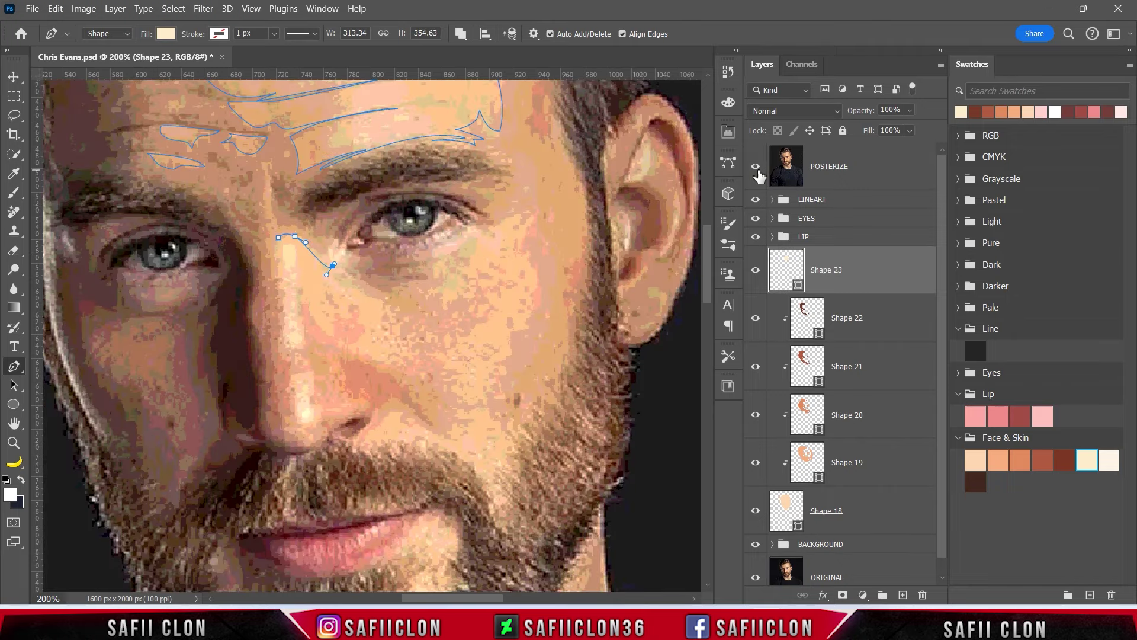
left_click_drag(379, 302, 395, 307)
left_click(428, 371)
left_click(351, 349)
left_click(302, 296)
left_click_drag(307, 340, 311, 359)
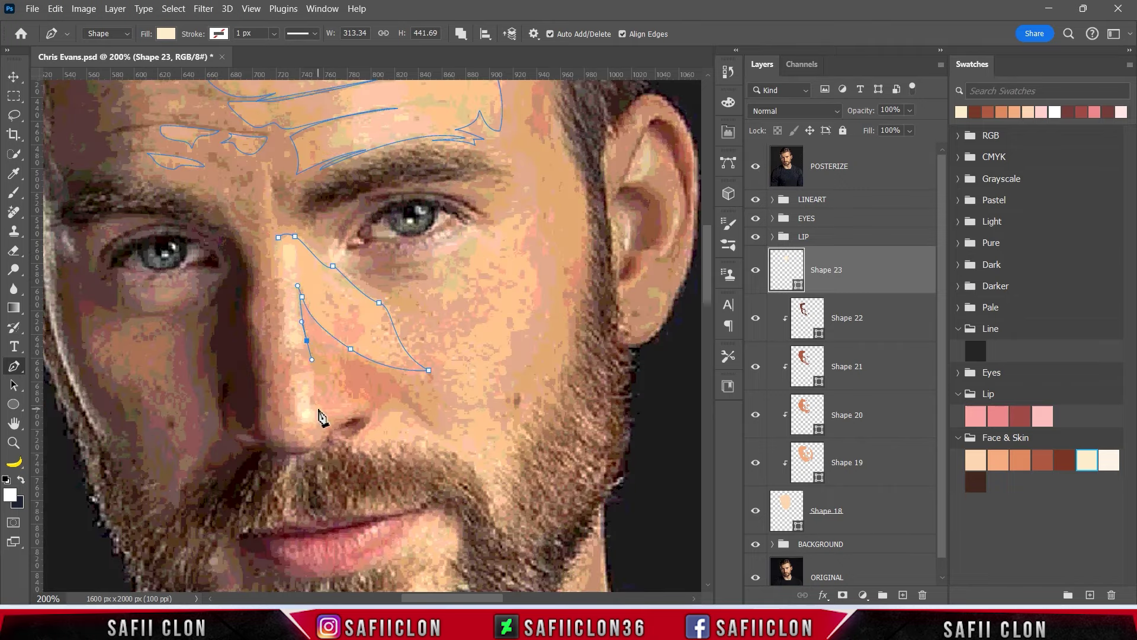
scroll(314, 403, "down", 1)
left_click(329, 375)
left_click(359, 368)
left_click(314, 394)
left_click_drag(295, 393, 302, 393)
left_click(296, 378)
left_click(290, 338)
left_click(283, 305)
left_click(279, 202)
Reshape the nose highlight's nostril, left side and top, and add an inner-brow highlight
left_click(756, 166)
left_click_drag(307, 305, 307, 324)
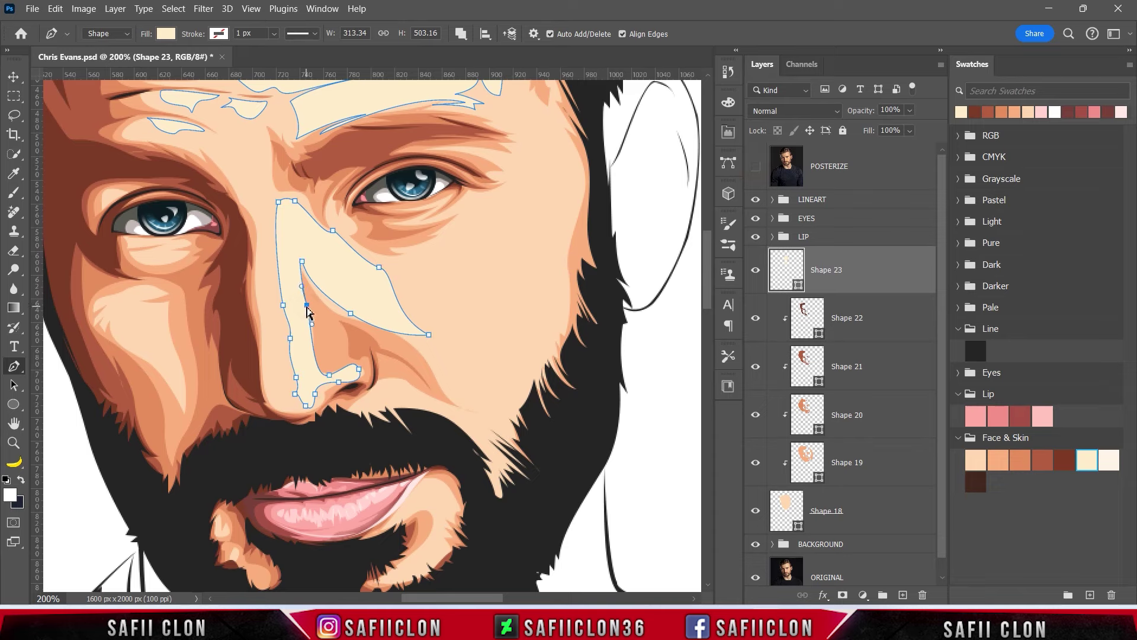
mouse_move(329, 374)
left_mouse_down()
mouse_move(356, 363)
mouse_move(359, 375)
mouse_move(338, 380)
left_mouse_up()
mouse_move(290, 338)
left_mouse_down()
mouse_move(275, 304)
mouse_move(283, 372)
left_mouse_up()
left_click(755, 166)
left_click_drag(278, 201, 271, 196)
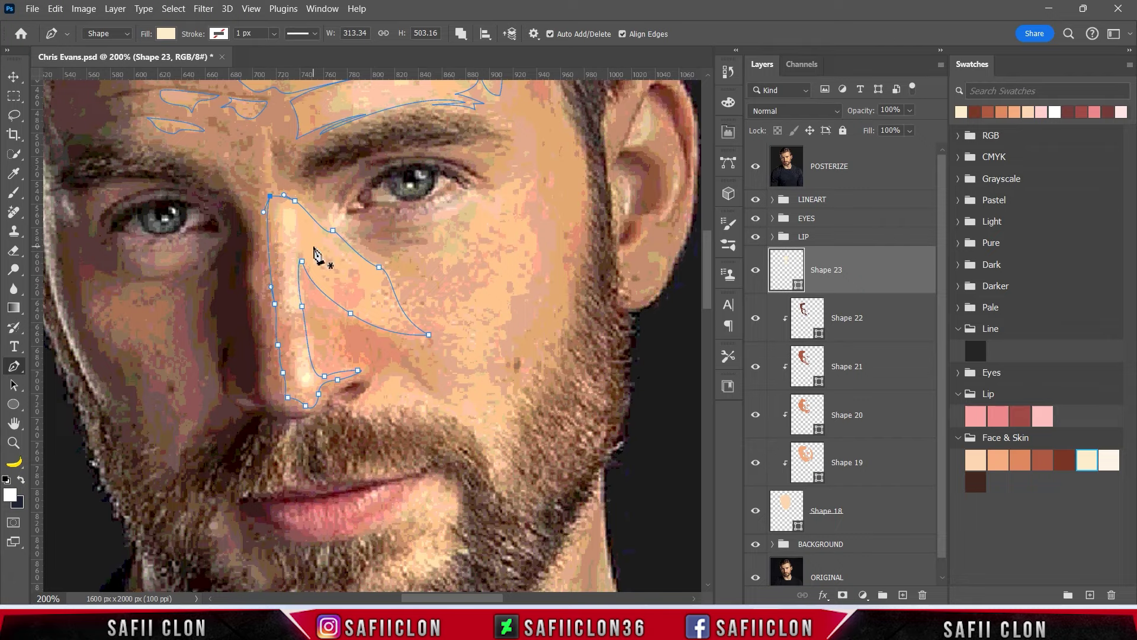
left_click(755, 166)
left_click(262, 133)
left_click(274, 154)
left_click(277, 214)
scroll(521, 275, "up", 2)
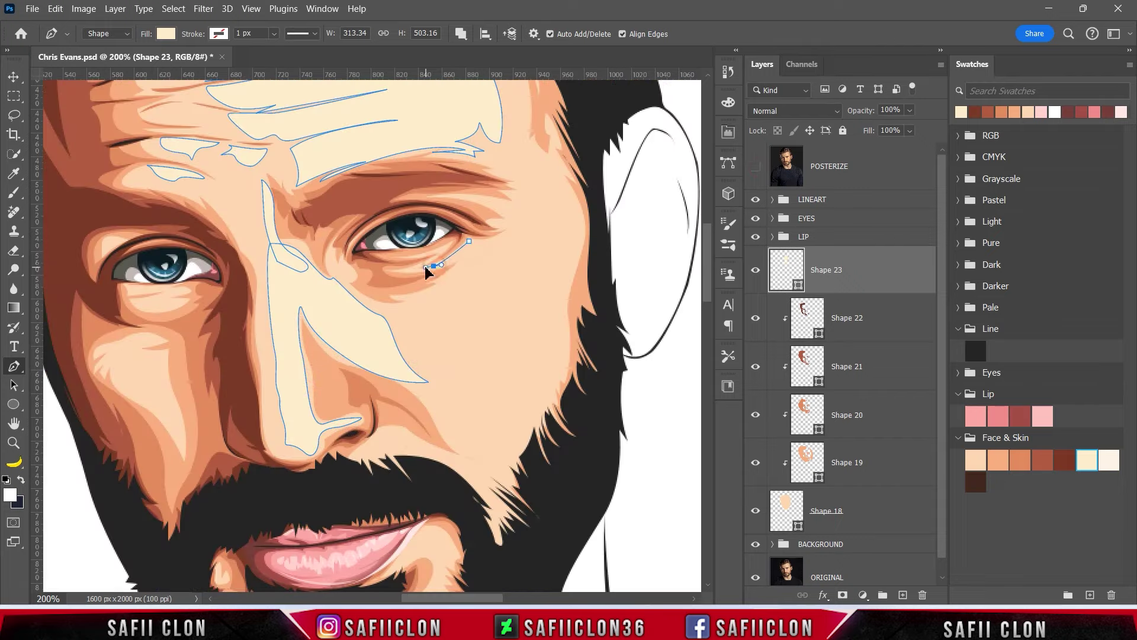
Start the right-cheek highlight below the eye, tracing it down toward the beard
mouse_move(434, 266)
left_mouse_down()
mouse_move(453, 266)
mouse_move(428, 303)
left_mouse_up()
left_click(470, 241)
left_click(756, 165)
left_click(398, 324)
left_click(360, 335)
left_click_drag(427, 390, 472, 398)
left_click_drag(451, 442, 449, 457)
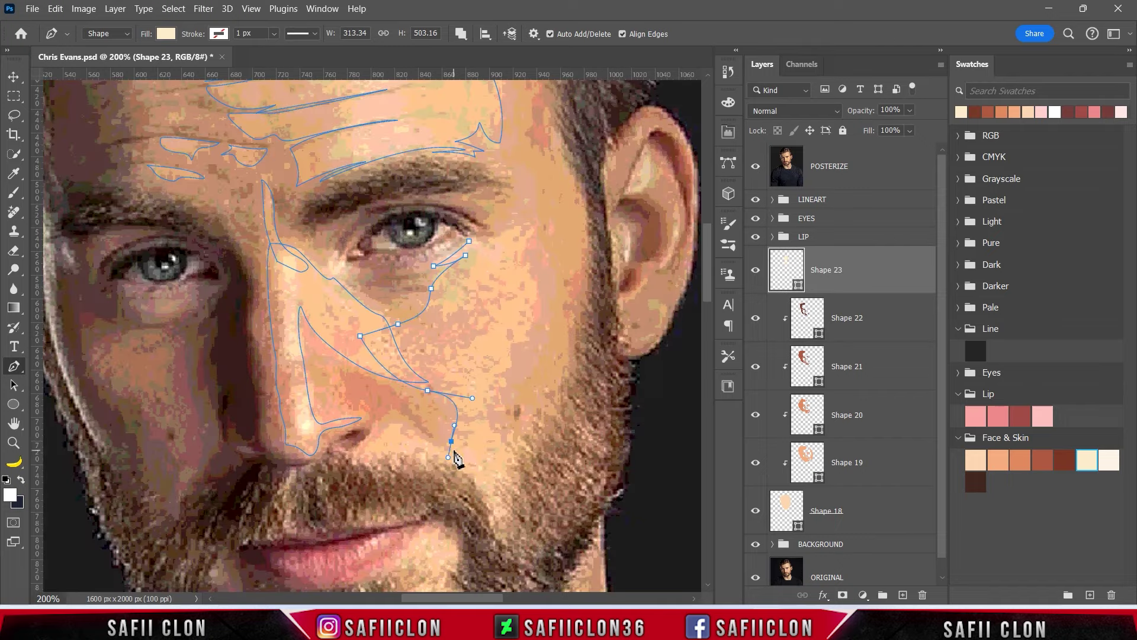
scroll(456, 461, "down", 2)
left_click(476, 401)
left_click_drag(445, 395, 431, 389)
Trace the cheek highlight's lower edge down toward the chin
left_click(410, 374)
left_click(383, 373)
left_click_drag(362, 394, 354, 404)
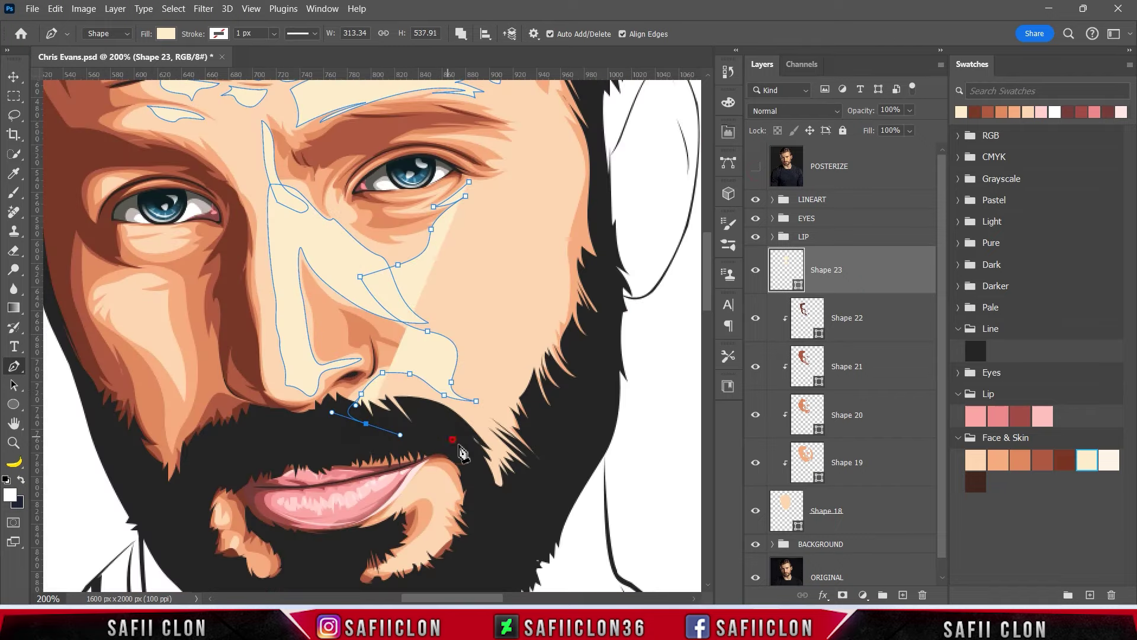
left_click(366, 424)
left_click(449, 437)
left_click(491, 480)
left_click_drag(536, 481, 553, 434)
scroll(540, 444, "up", 2)
Close the cheek highlight up the jawline to the eye and check it without POSTERIZE
left_click(755, 168)
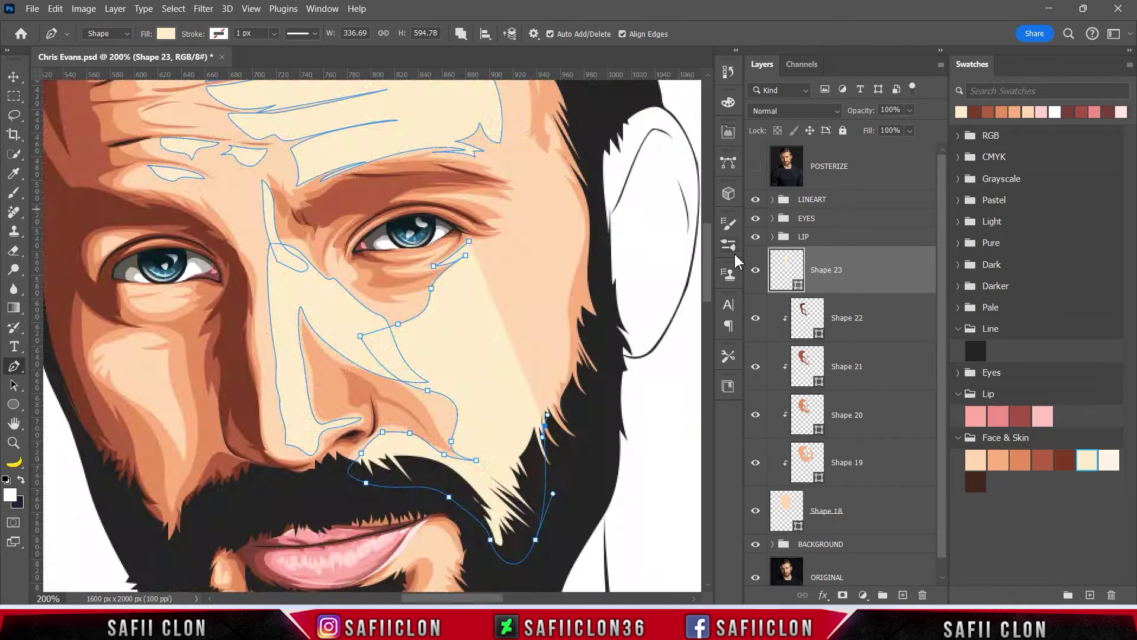
left_click(545, 425)
left_click_drag(564, 330, 558, 295)
left_click(754, 166)
left_click_drag(552, 228, 558, 191)
left_click(519, 227)
left_click_drag(491, 241, 498, 253)
left_click(469, 240)
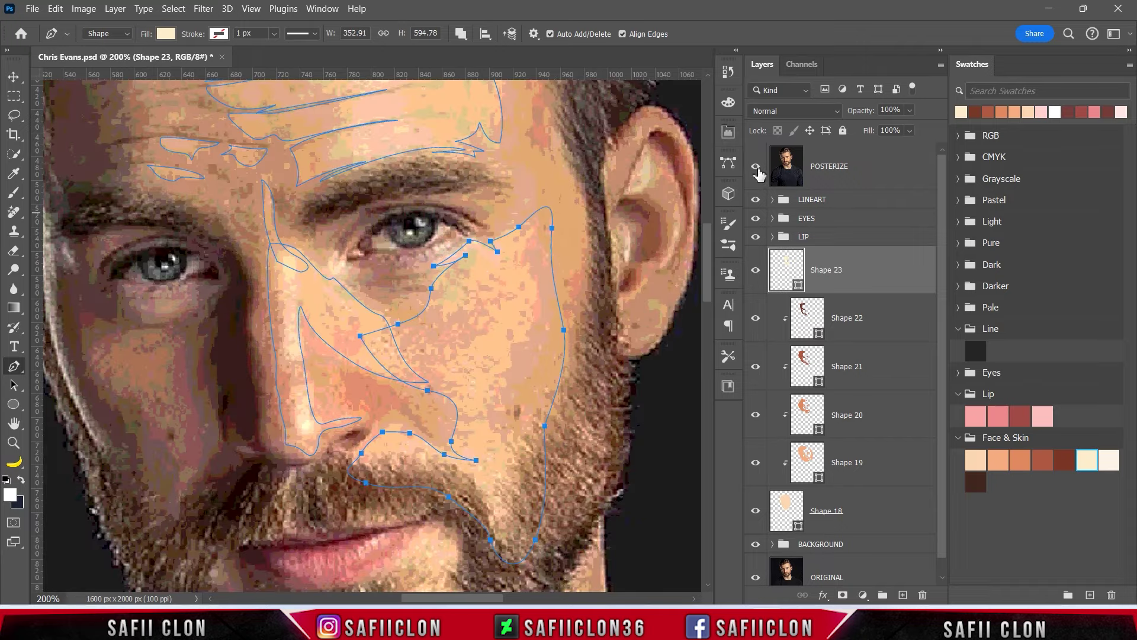
left_click(756, 168)
scroll(660, 229, "down", 1)
scroll(660, 228, "down", 1)
scroll(660, 229, "up", 1)
scroll(660, 229, "up", 1)
scroll(492, 542, "left", 1)
left_click(755, 166)
Trace a closed chin highlight running down from the lip corner
left_click(492, 448)
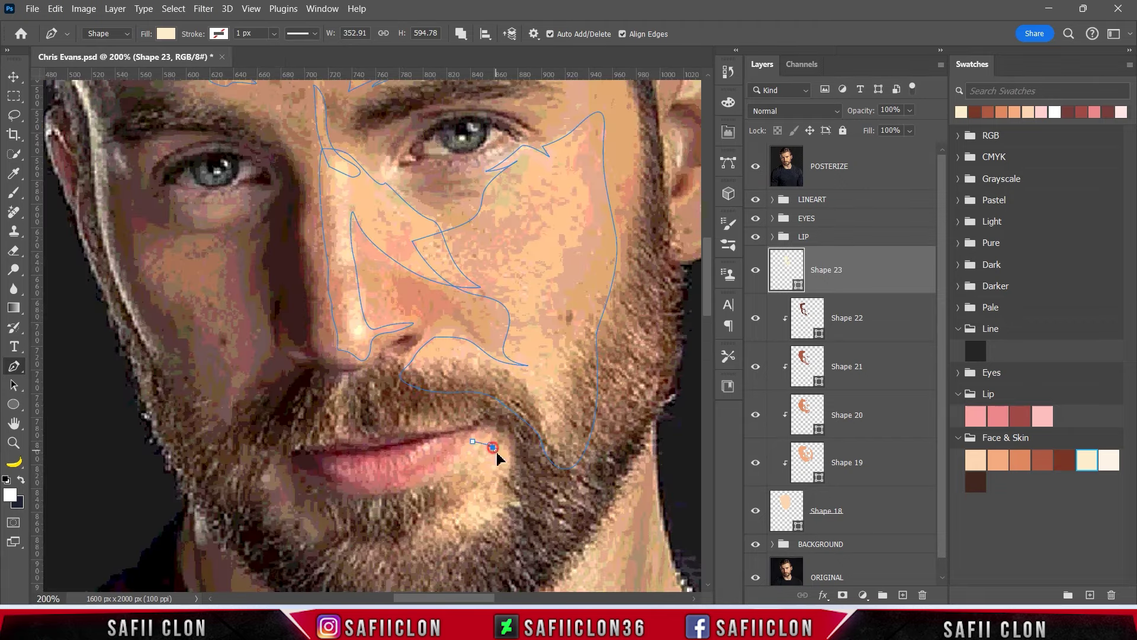
left_click(500, 474)
left_click(494, 493)
left_click(485, 515)
left_click(445, 535)
left_click(484, 491)
left_click(477, 457)
left_click(447, 474)
left_click(443, 449)
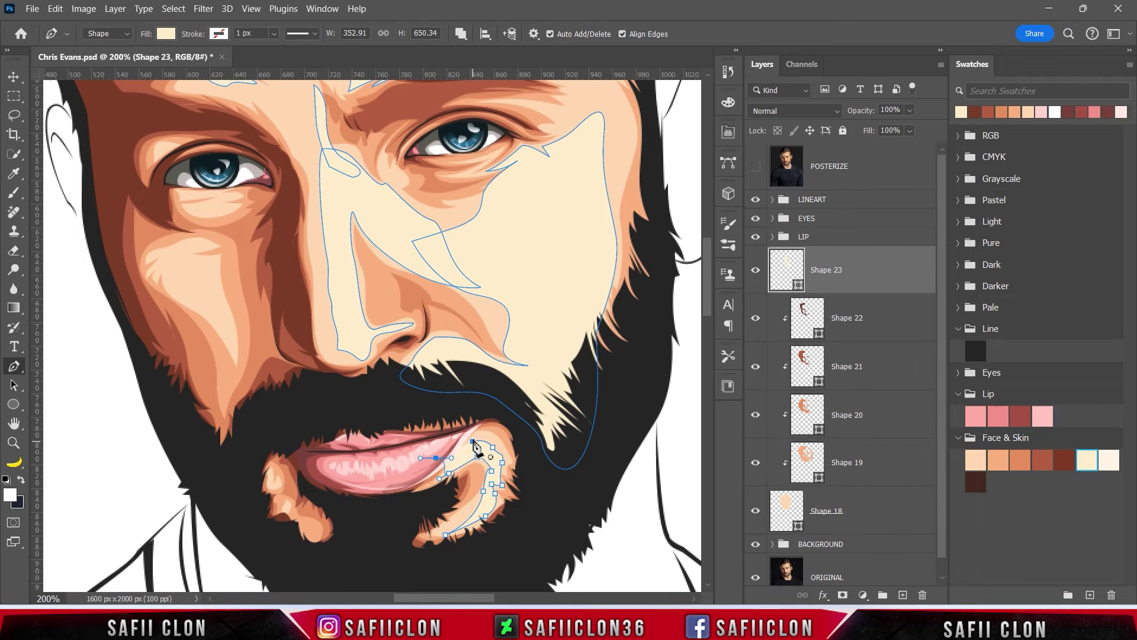
left_click(472, 441)
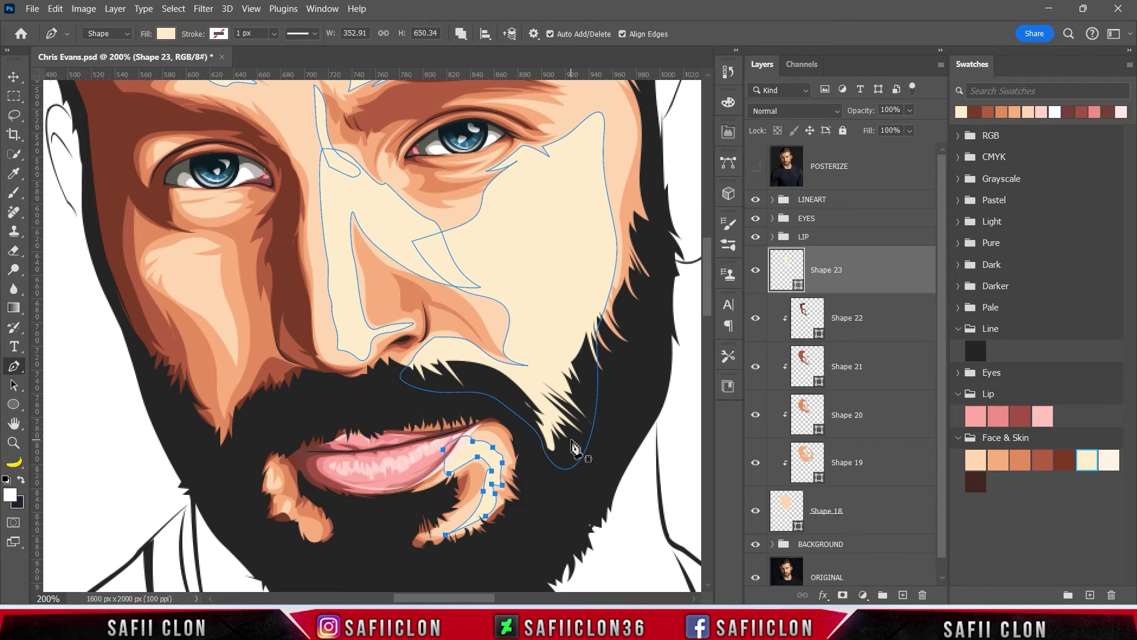
left_click(757, 271)
Clip the cream highlight layer Shape 23 to the skin layer Shape 18 below it
right_click(875, 271)
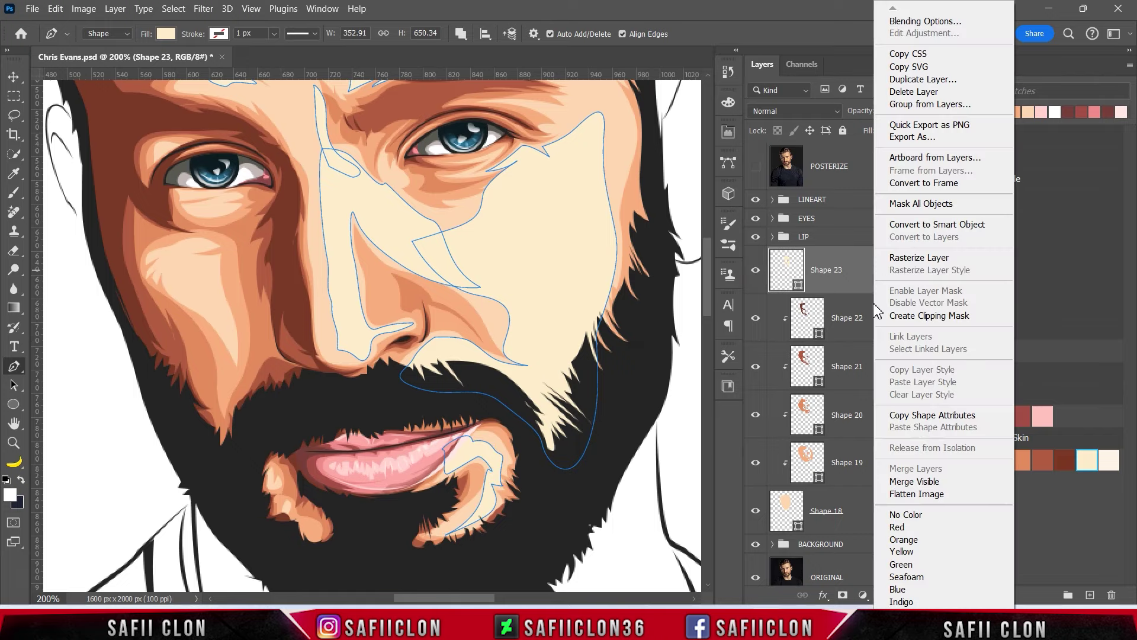
left_click(924, 315)
scroll(643, 375, "up", 1)
scroll(655, 401, "up", 2)
scroll(654, 401, "down", 1)
scroll(643, 398, "down", 2)
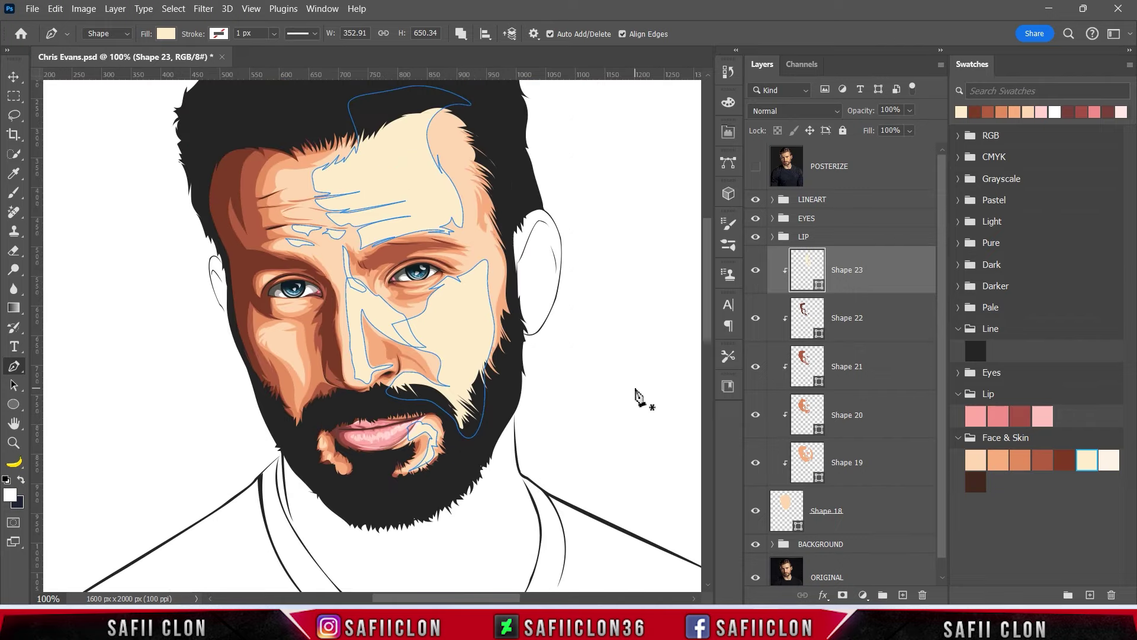
Compare the clipped highlight against the POSTERIZE reference photo by showing and hiding it
left_click(756, 168)
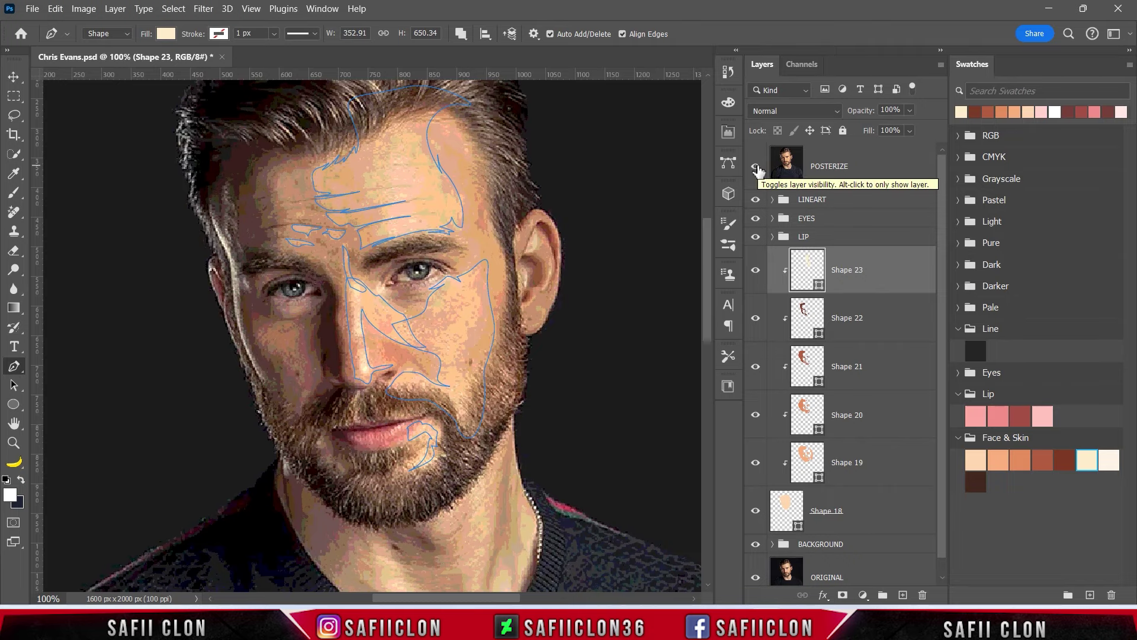
left_click(756, 168)
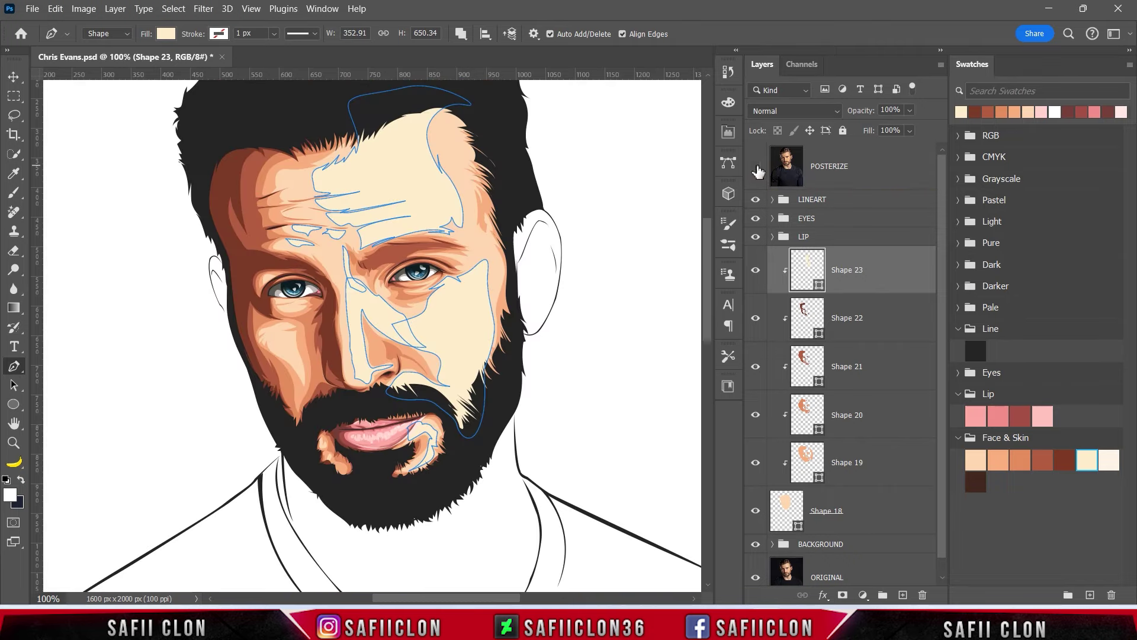
scroll(590, 276, "up", 1)
scroll(590, 279, "up", 3)
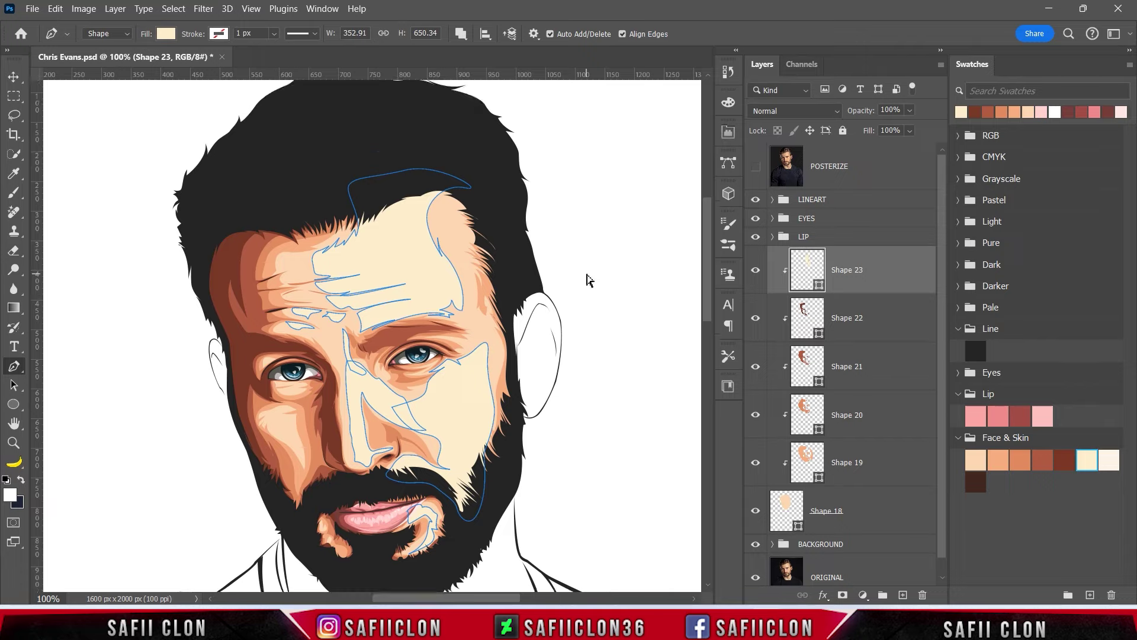
scroll(595, 290, "down", 5)
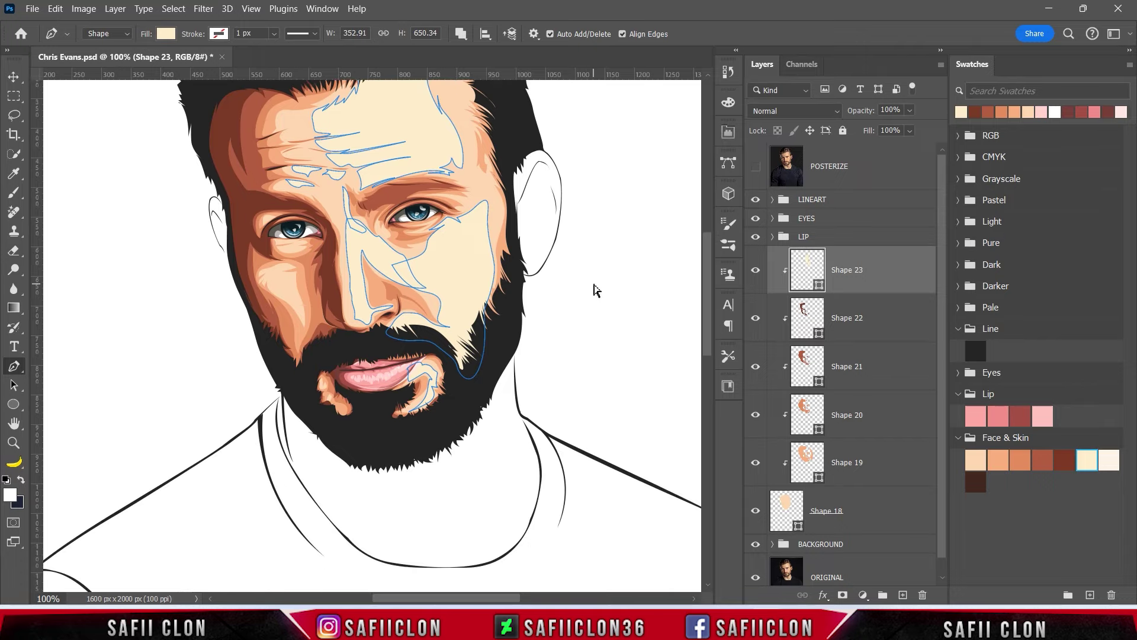
scroll(596, 290, "up", 3)
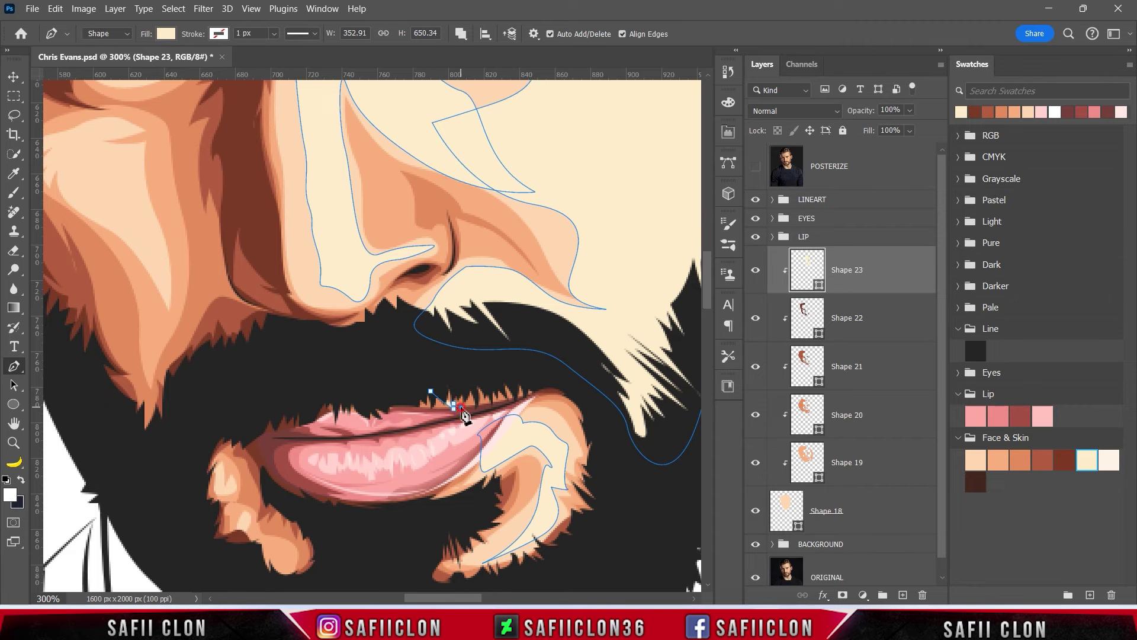
Draw a cream highlight piece along the upper lip on Shape 23
left_click(512, 402)
left_click(542, 390)
left_click(518, 364)
left_click(436, 371)
left_click(430, 390)
scroll(359, 430, "down", 1)
scroll(358, 429, "up", 2)
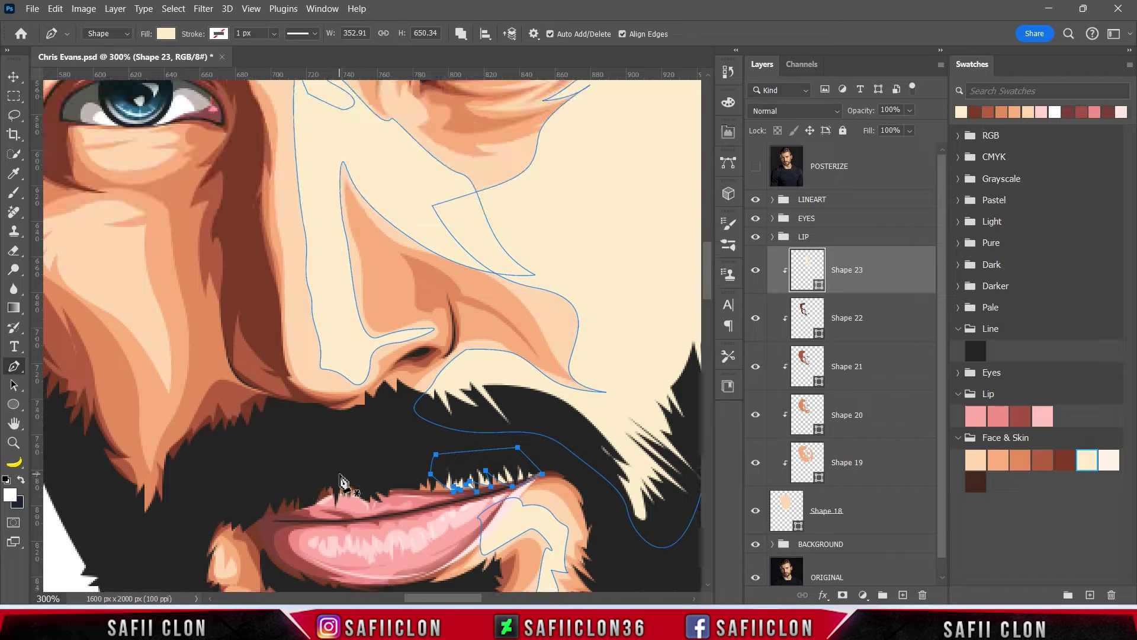
Add a small cheek highlight piece, checking it against the POSTERIZE photo
left_click(756, 166)
left_click(249, 370)
left_click(272, 376)
left_click(276, 386)
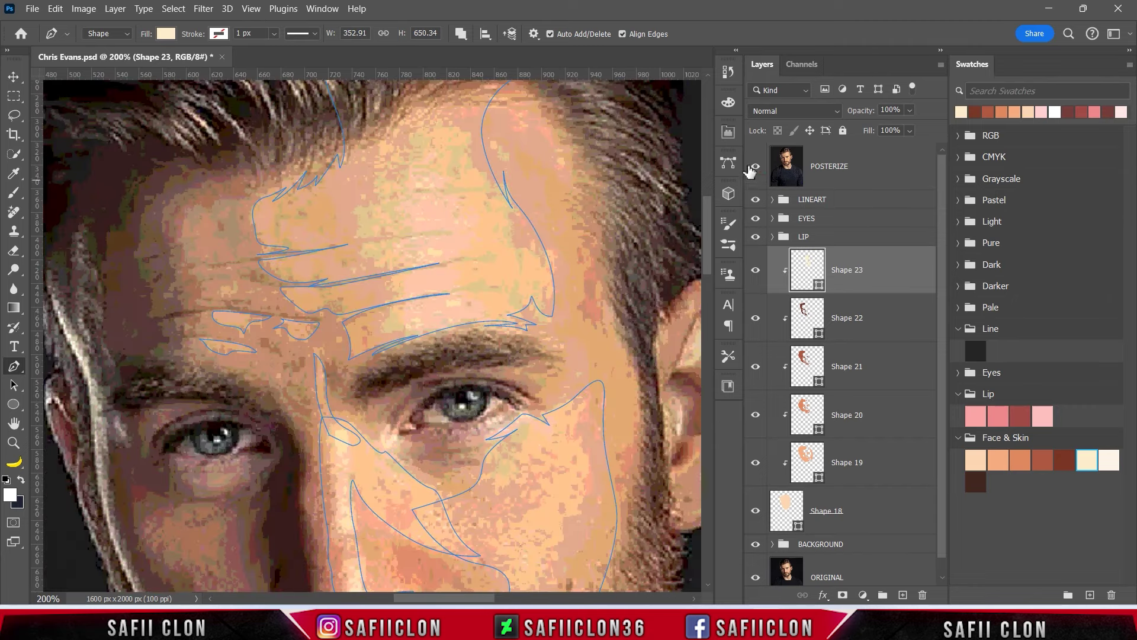
left_click(756, 166)
Draw a highlight along a forehead wrinkle and add a small forehead anchor
left_click(239, 305)
left_click(272, 310)
left_click(318, 316)
left_click(239, 305)
left_click(755, 165)
left_click(227, 286)
left_click(756, 166)
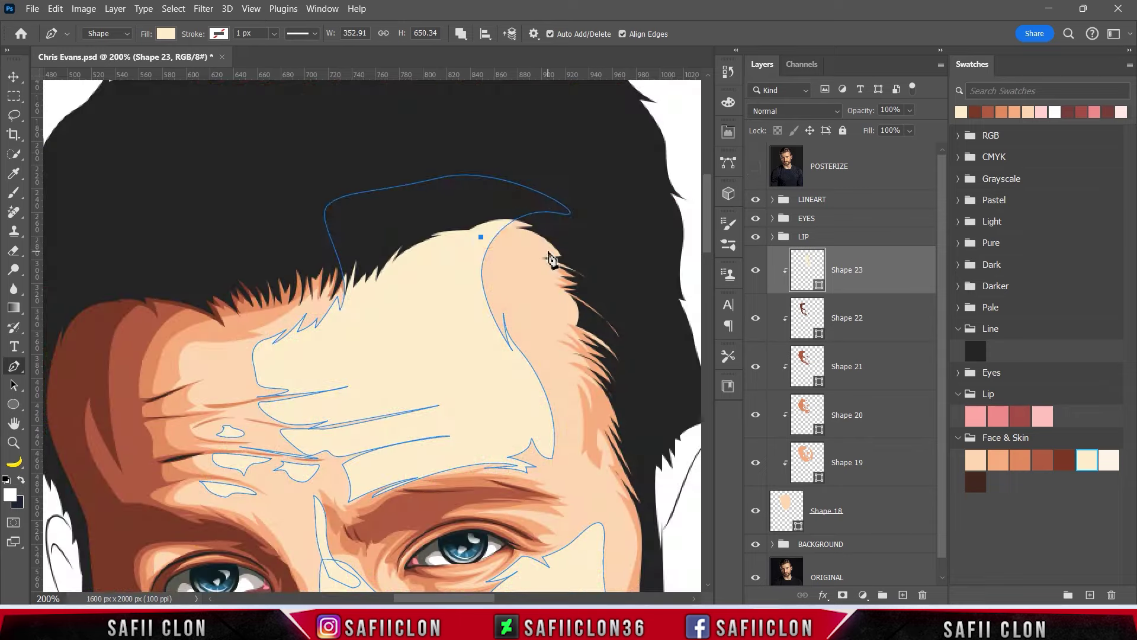
Curve a highlight along the hairline and add an anchor for another piece
key("ctrl+minus")
key("ctrl+minus")
key("ctrl+minus")
key("ctrl+plus")
key("ctrl+plus")
key("ctrl+plus")
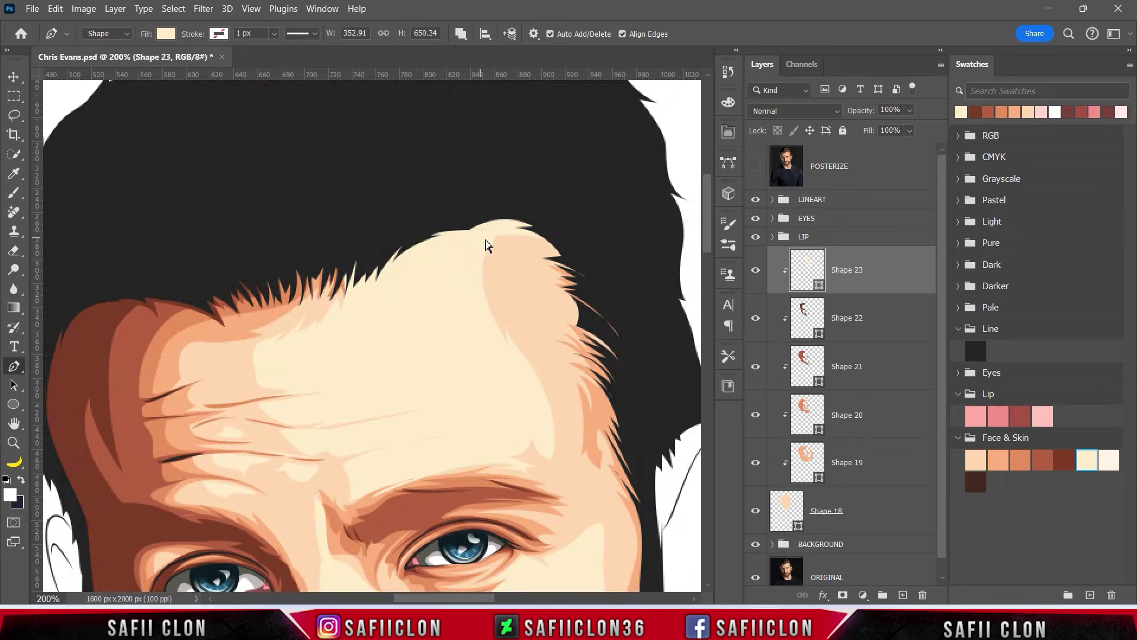
left_click_drag(600, 259, 638, 302)
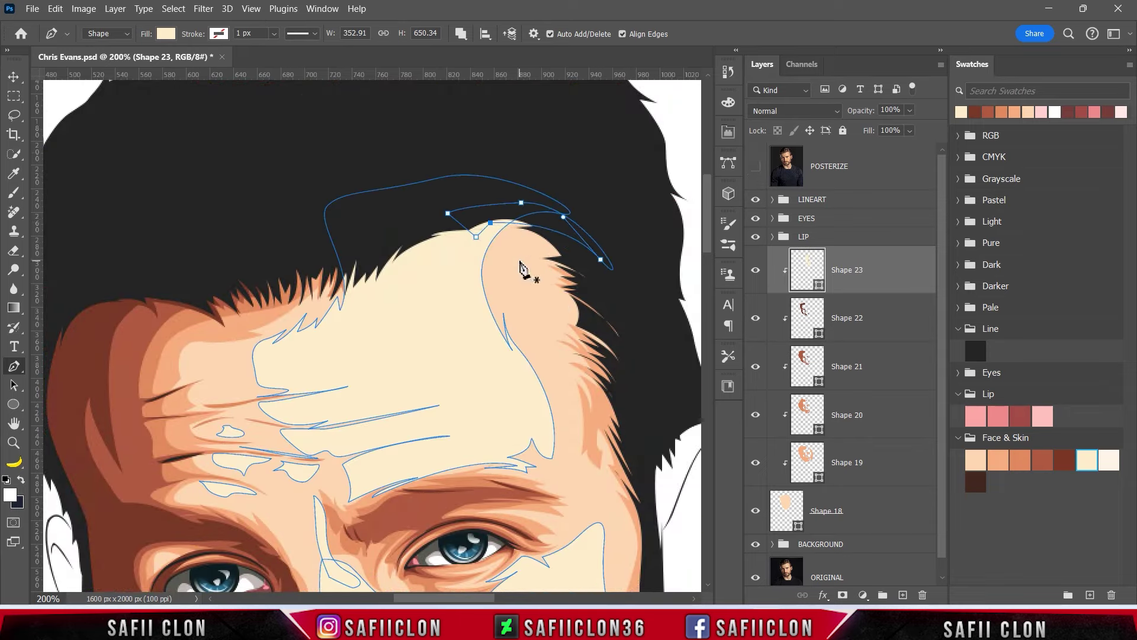
key("ctrl+minus")
key("ctrl+minus")
key("ctrl+minus")
key("ctrl+plus")
key("ctrl+plus")
key("ctrl+plus")
left_click(756, 166)
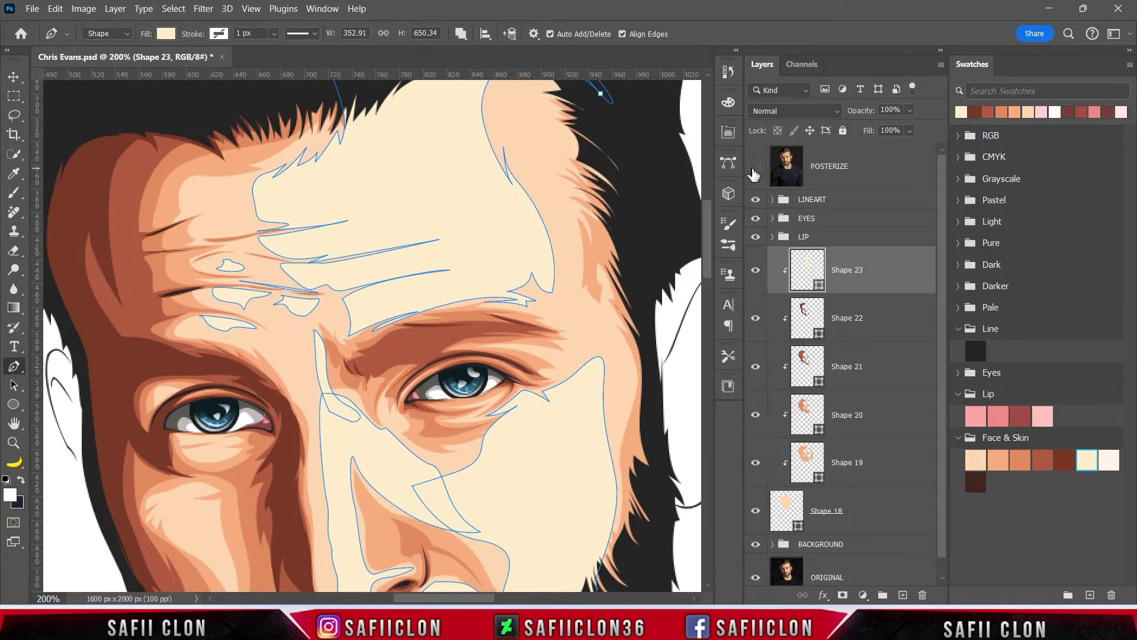
left_click(380, 412)
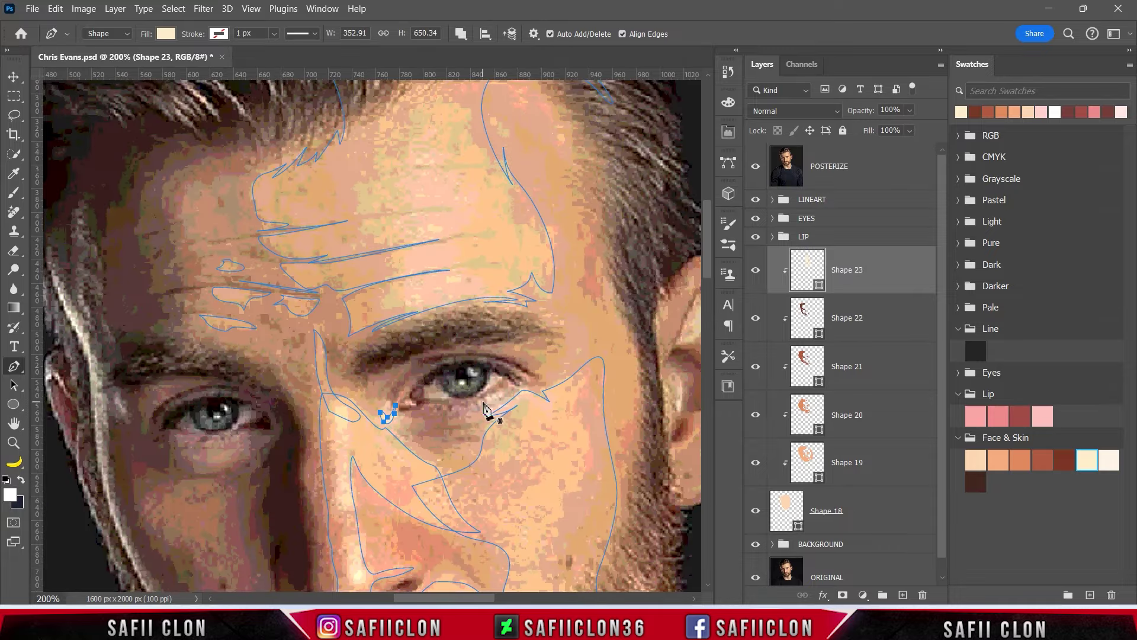
left_click(756, 167)
Start a curved highlight outline along the right eyebrow, then view the whole face
left_click(484, 305)
left_click_drag(557, 322, 570, 337)
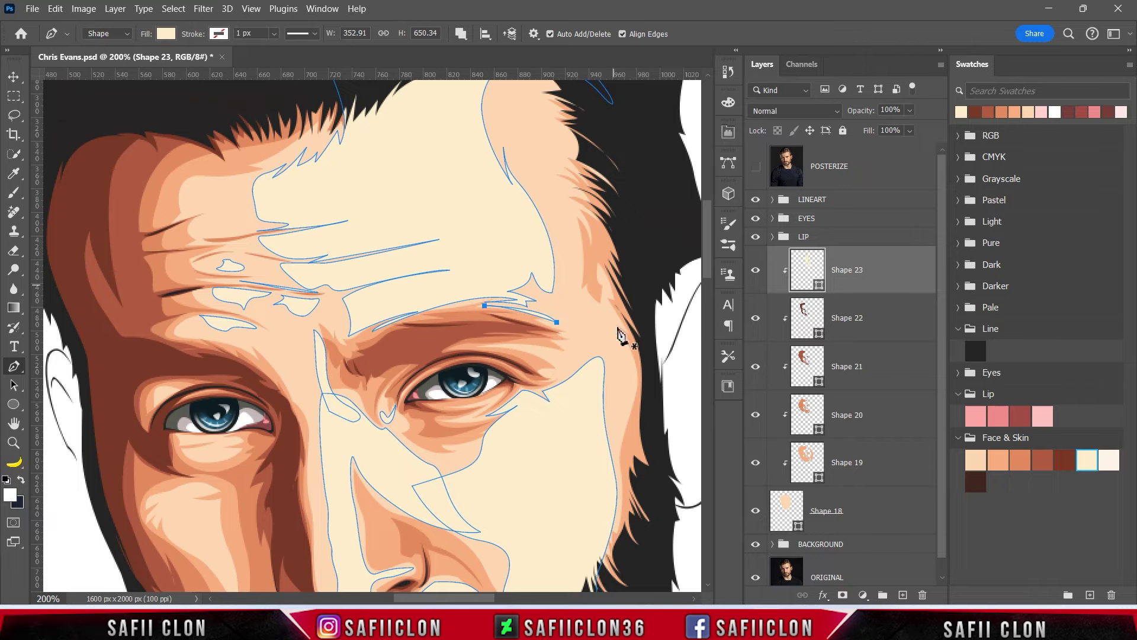
left_click(755, 166)
scroll(574, 350, "down", 3)
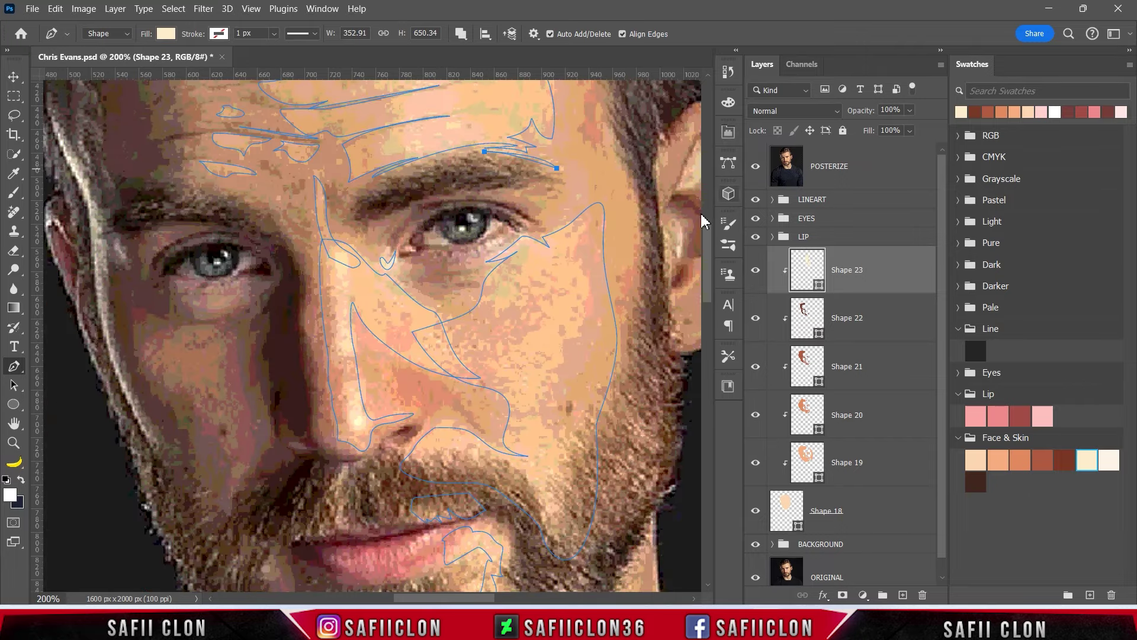
key("ctrl+minus")
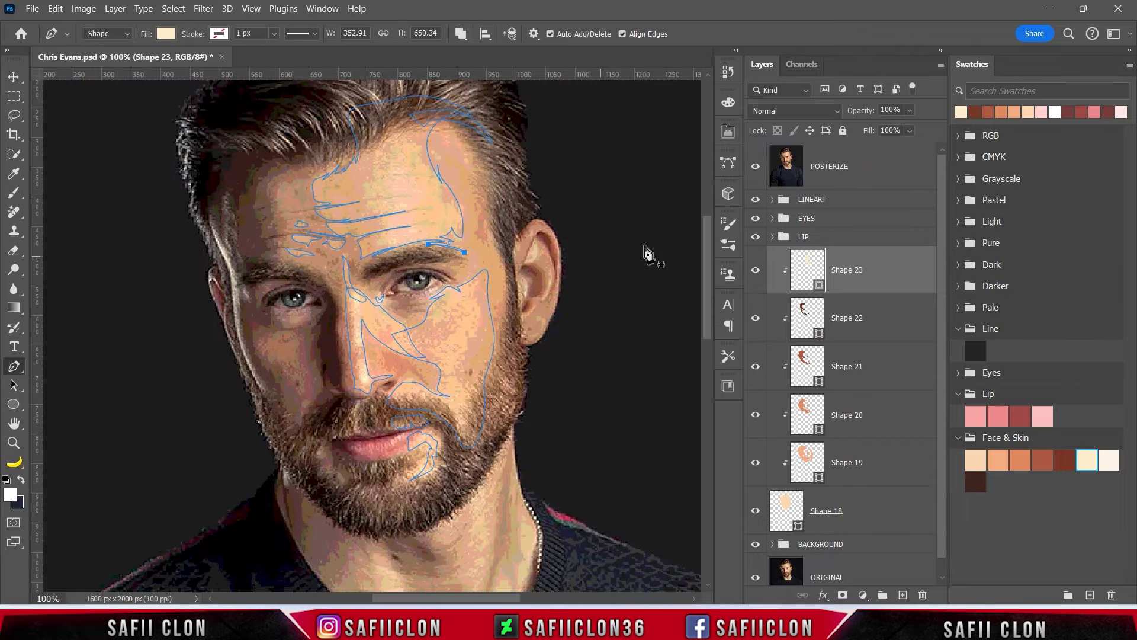
left_click(756, 166)
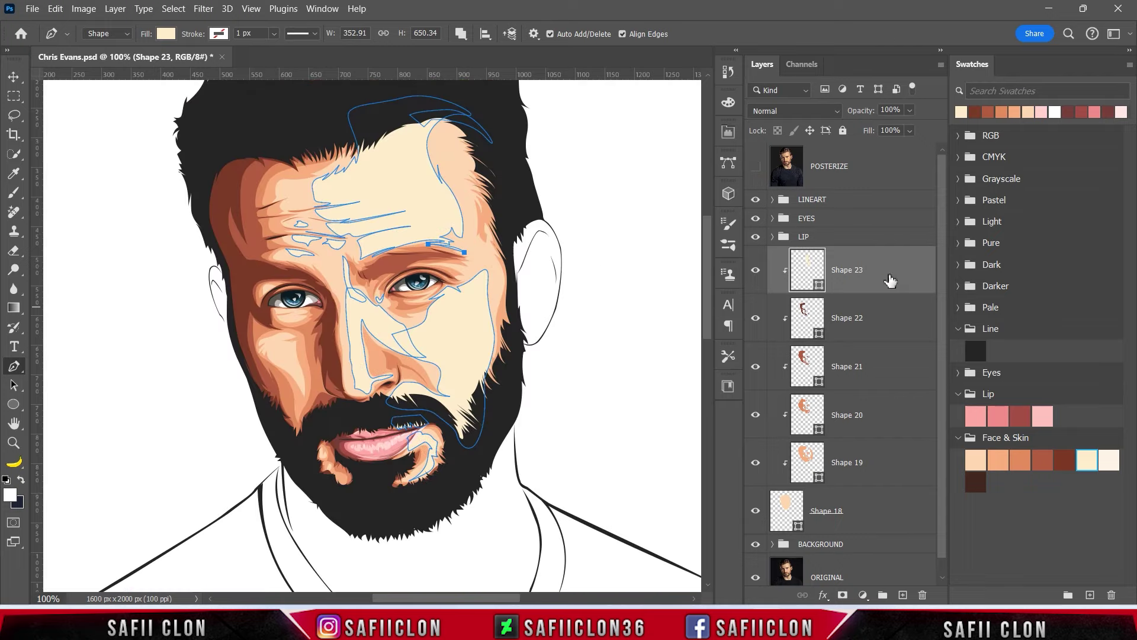
Add a layer mask to Shape 23 and set up a brush at 8% opacity, 80 px
left_click(843, 596)
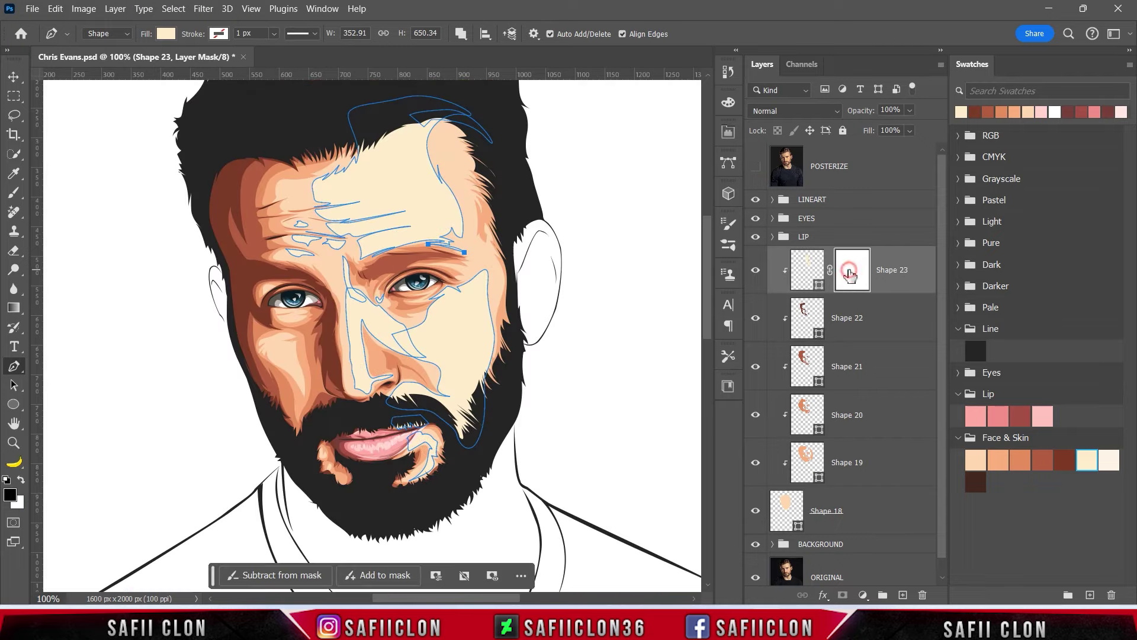
right_click(22, 201)
left_click(65, 192)
left_click(108, 35)
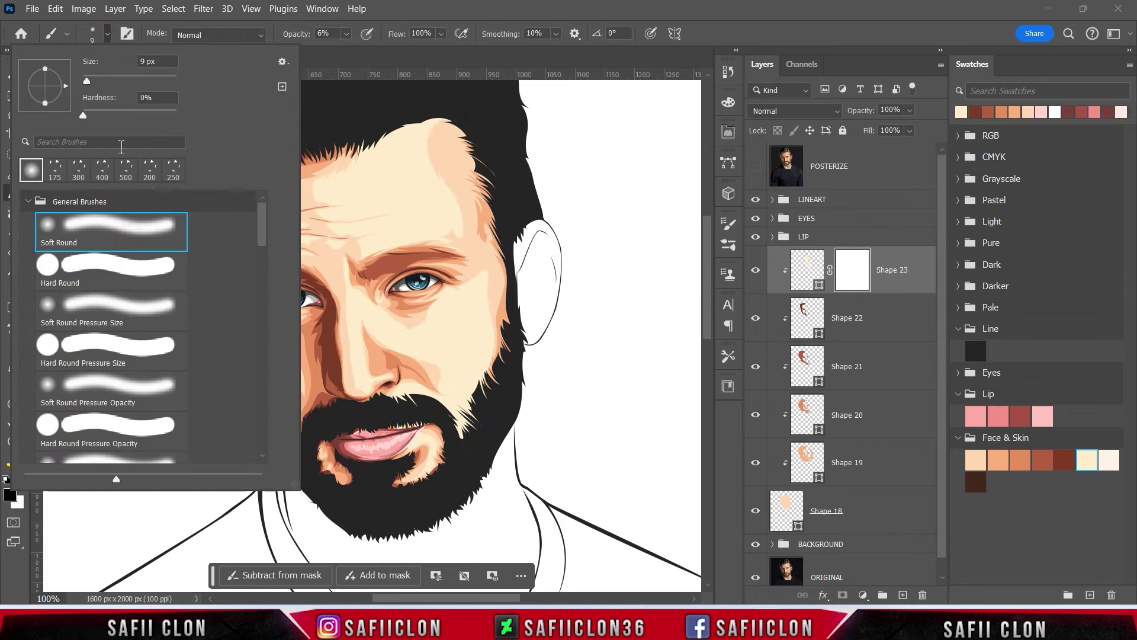
left_click(108, 34)
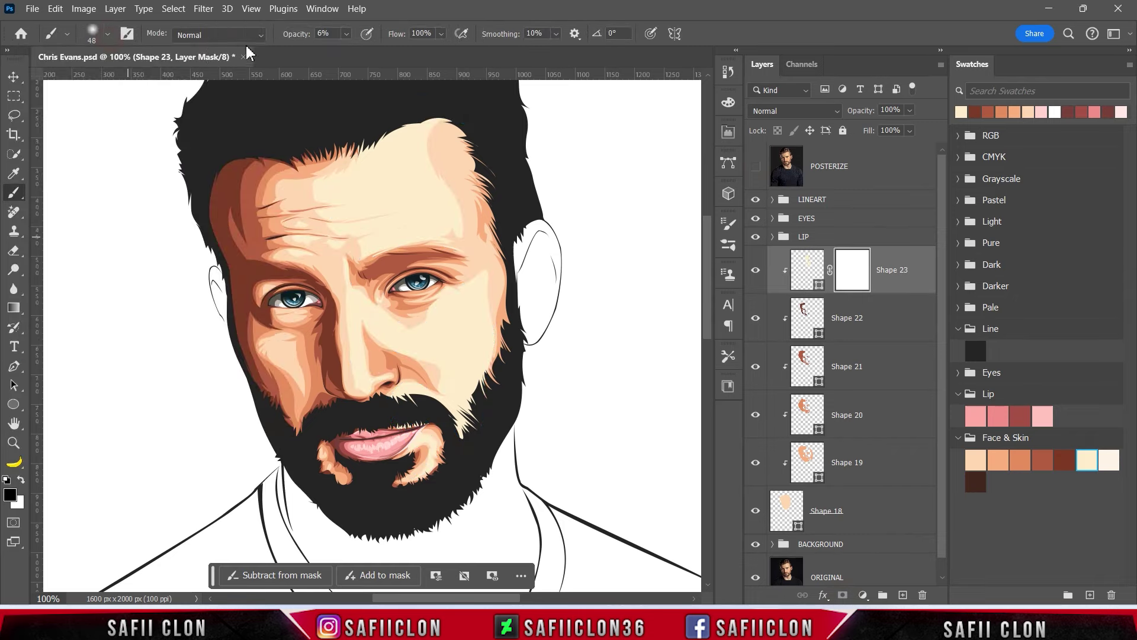
left_click(346, 34)
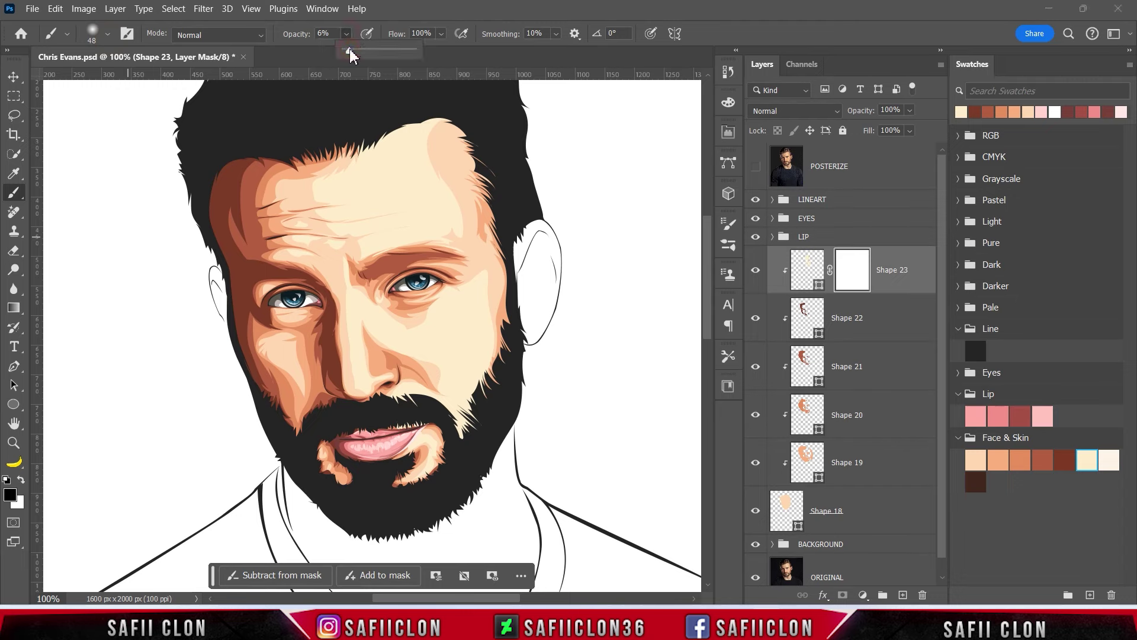
left_click_drag(350, 48, 351, 43)
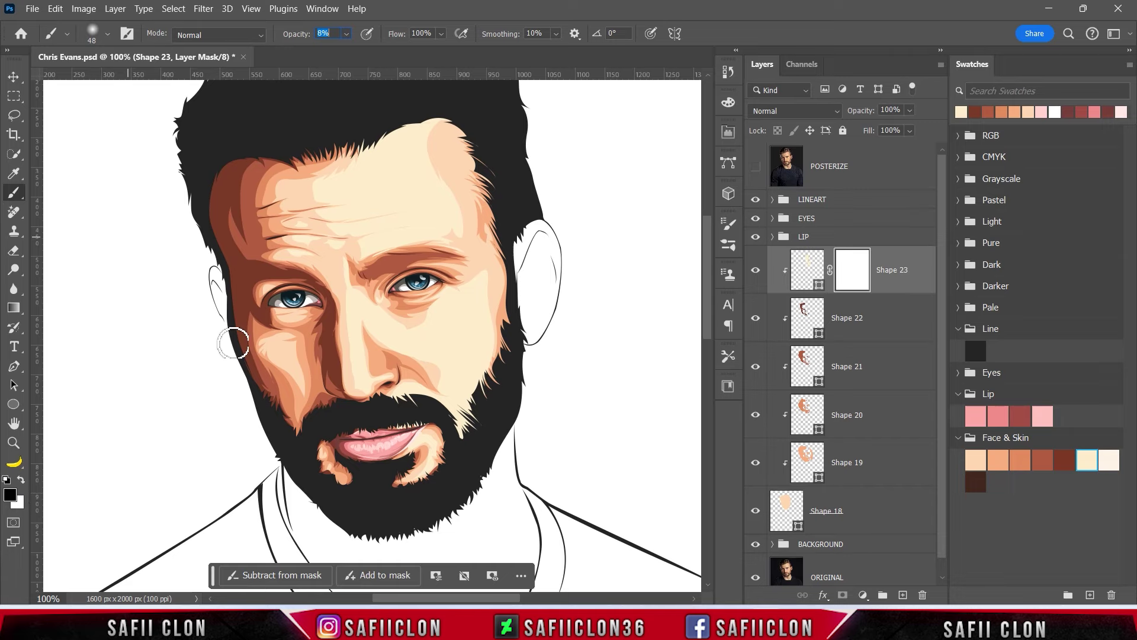
key("bracketright")
key("bracketright")
key("bracketright")
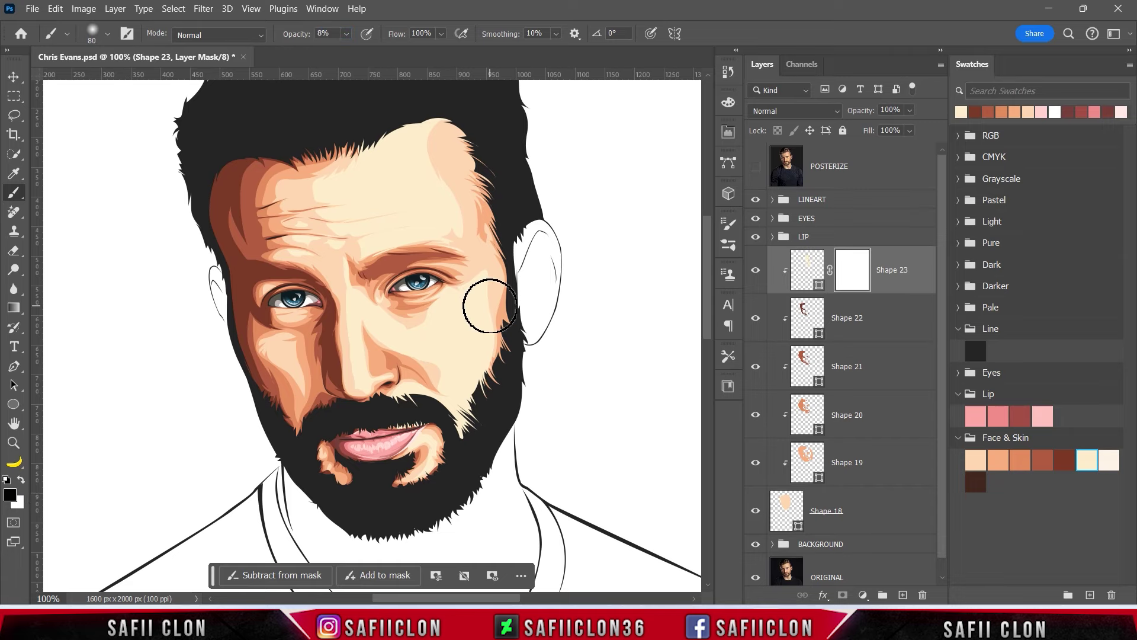
Dab away some forehead highlight on the mask and lower brush opacity to 6%
scroll(495, 311, "up", 2)
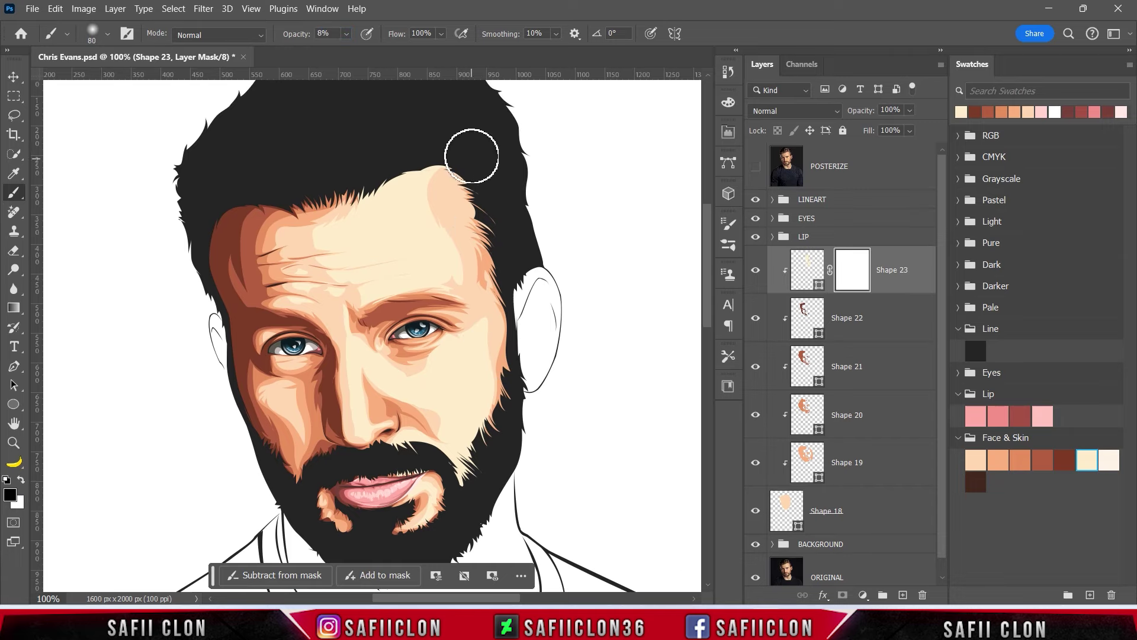
left_click(420, 212)
key("bracketright")
key("bracketright")
key("bracketright")
left_click(324, 37)
type("6")
key("Return")
scroll(507, 190, "down", 2)
key("bracketleft")
key("bracketleft")
key("bracketleft")
Soften the highlight under the eye and beside the nose with smaller brush strokes
left_click_drag(466, 288, 481, 421)
key("bracketleft")
key("bracketleft")
left_click(405, 318)
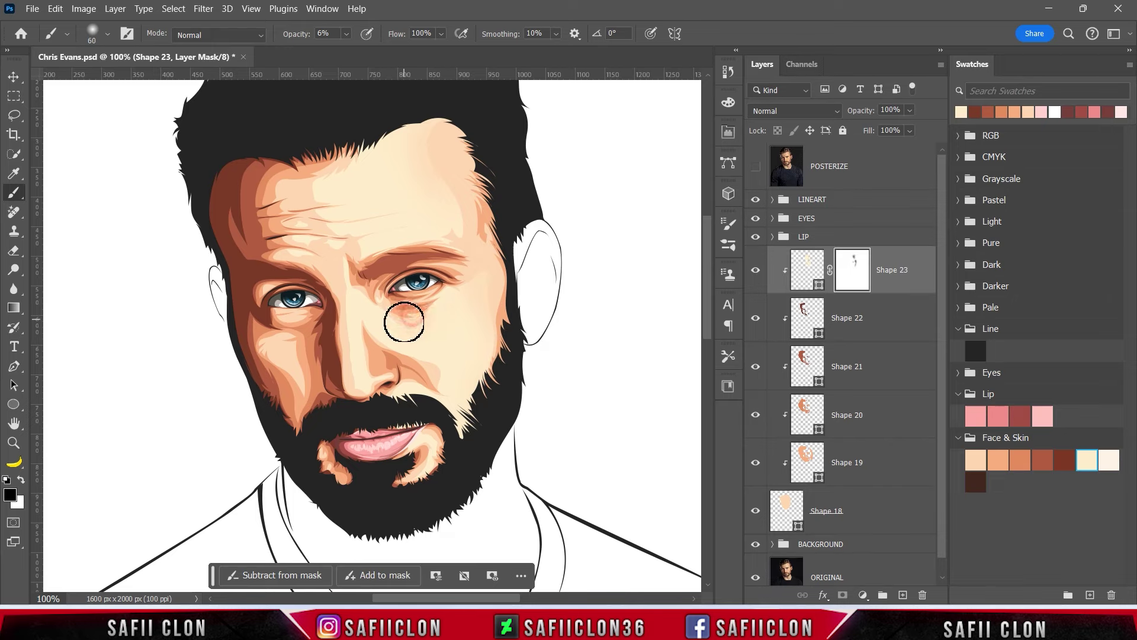
left_click(388, 305)
key("bracketleft")
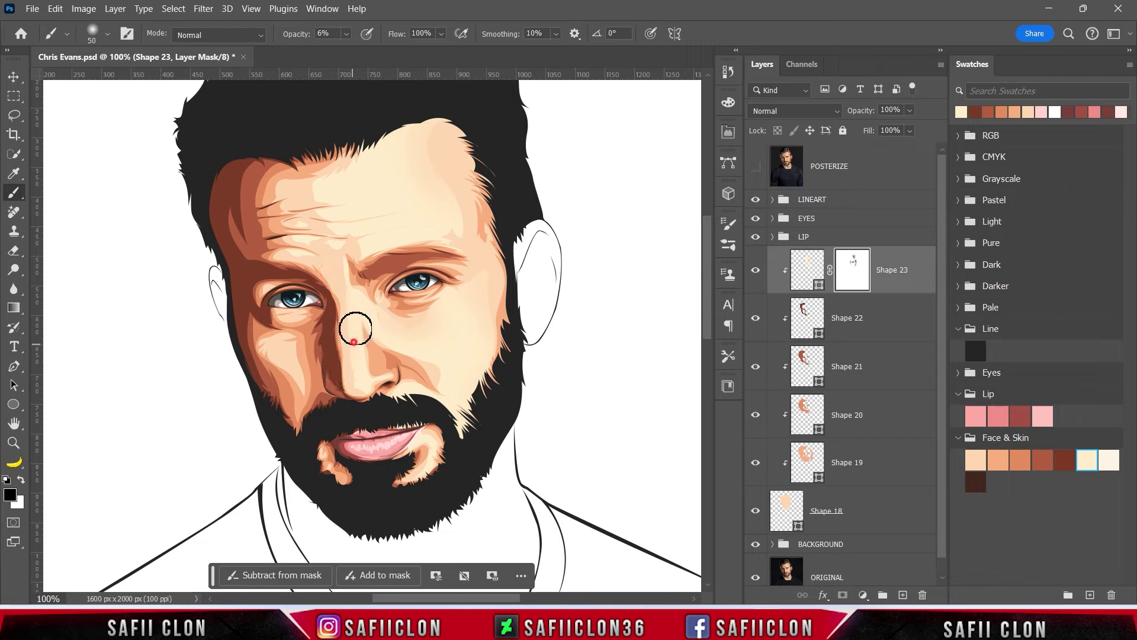
scroll(343, 355, "down", 2)
scroll(498, 352, "up", 4)
key("bracketright")
key("bracketright")
key("bracketright")
scroll(533, 330, "down", 2)
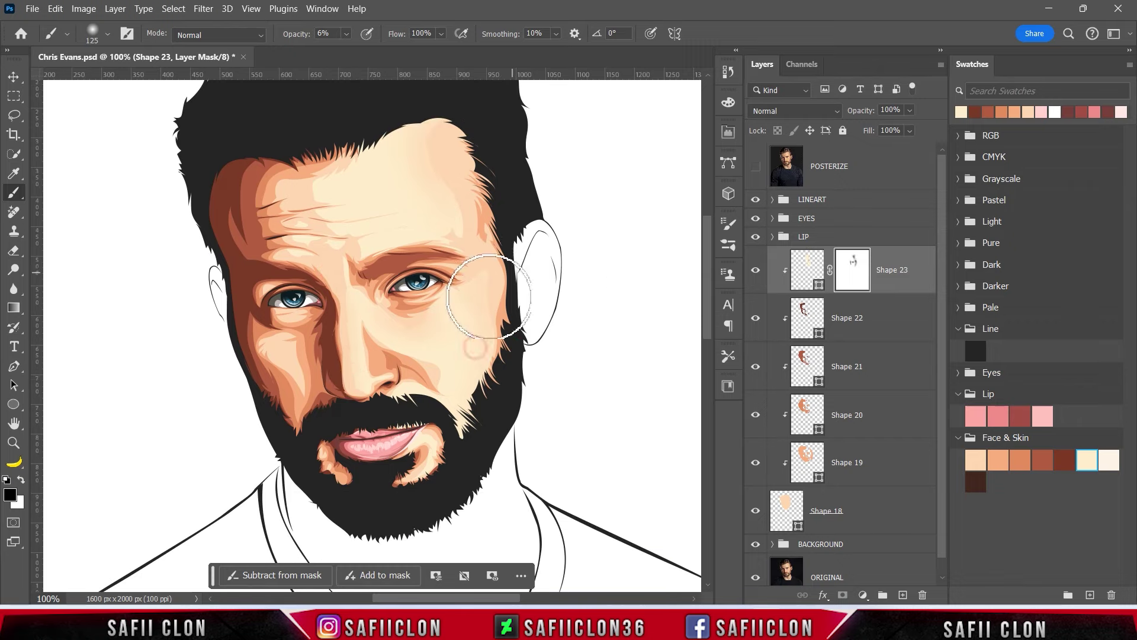
scroll(610, 255, "down", 2)
scroll(616, 265, "up", 2)
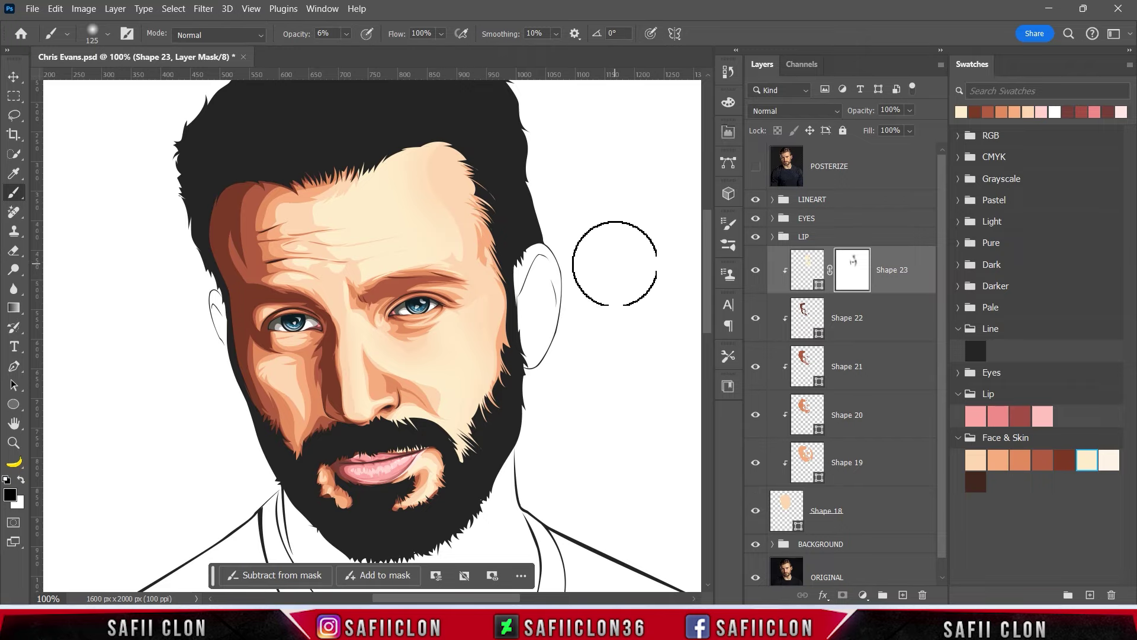
Toggle Shapes 23, 22, 21 and 20 to compare, then add a mask to Shape 20
left_click(756, 274)
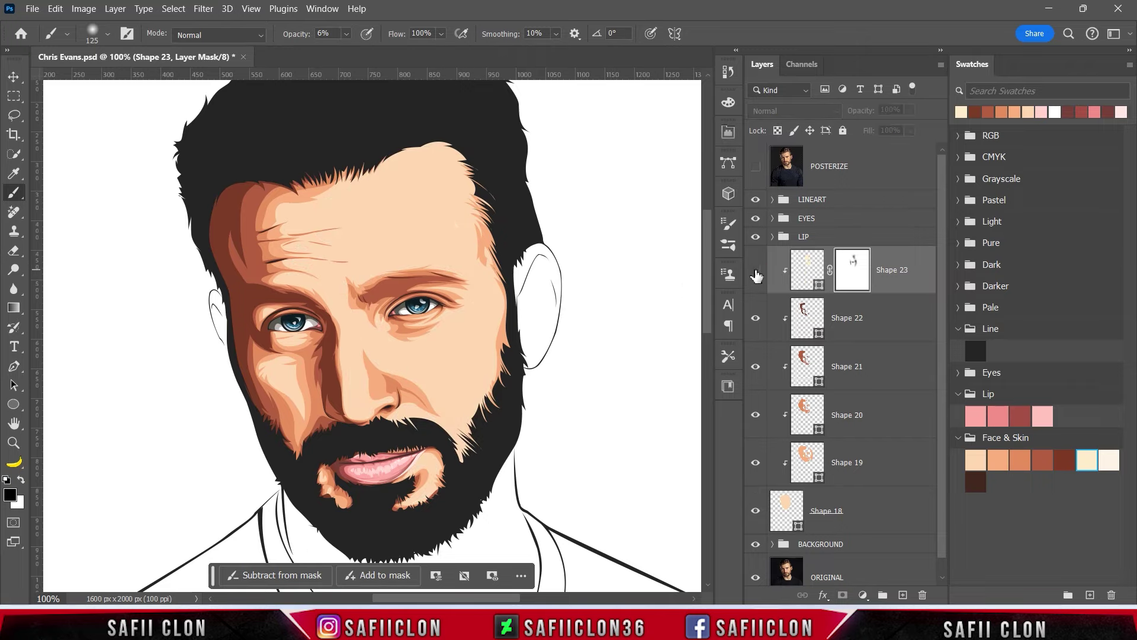
left_click(755, 274)
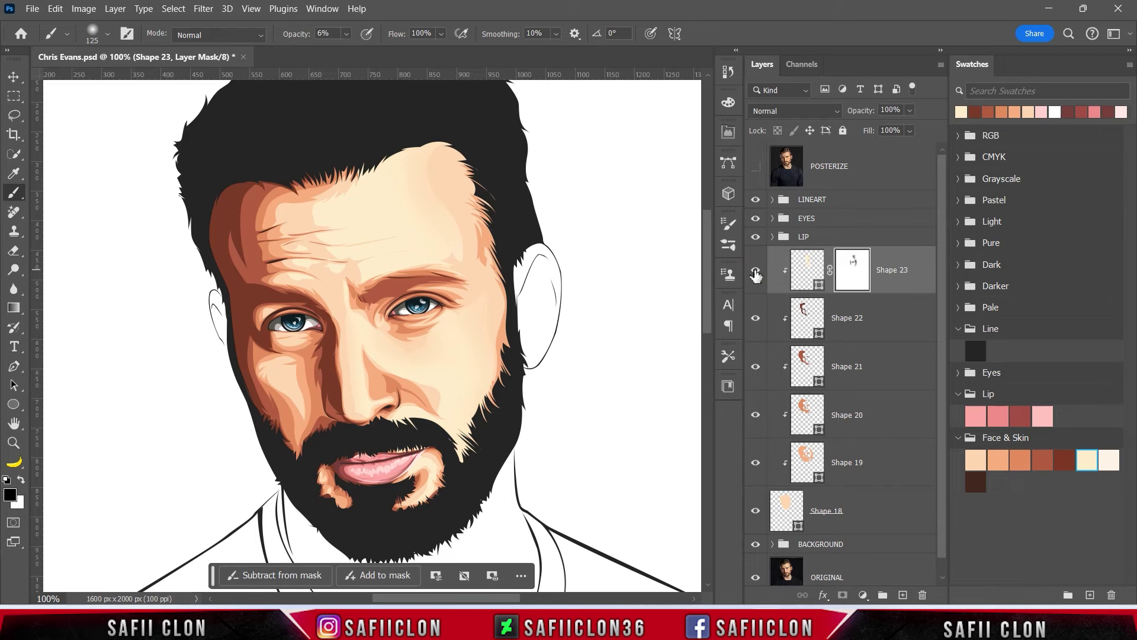
left_click(803, 336)
left_click(756, 318)
left_click(756, 368)
left_click(756, 367)
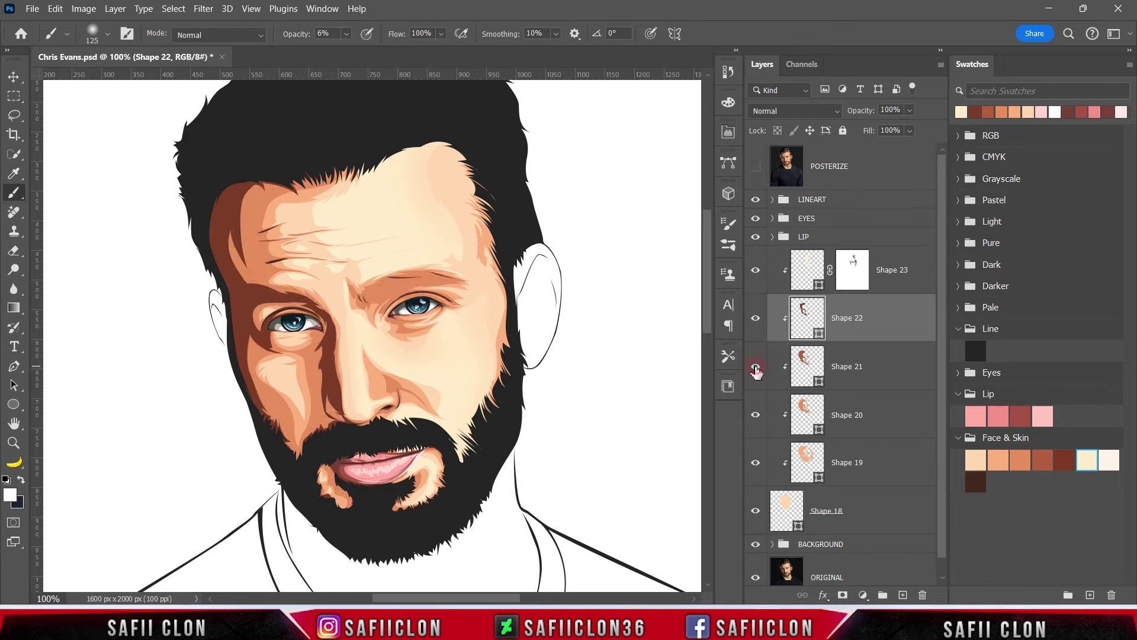
left_click(756, 415)
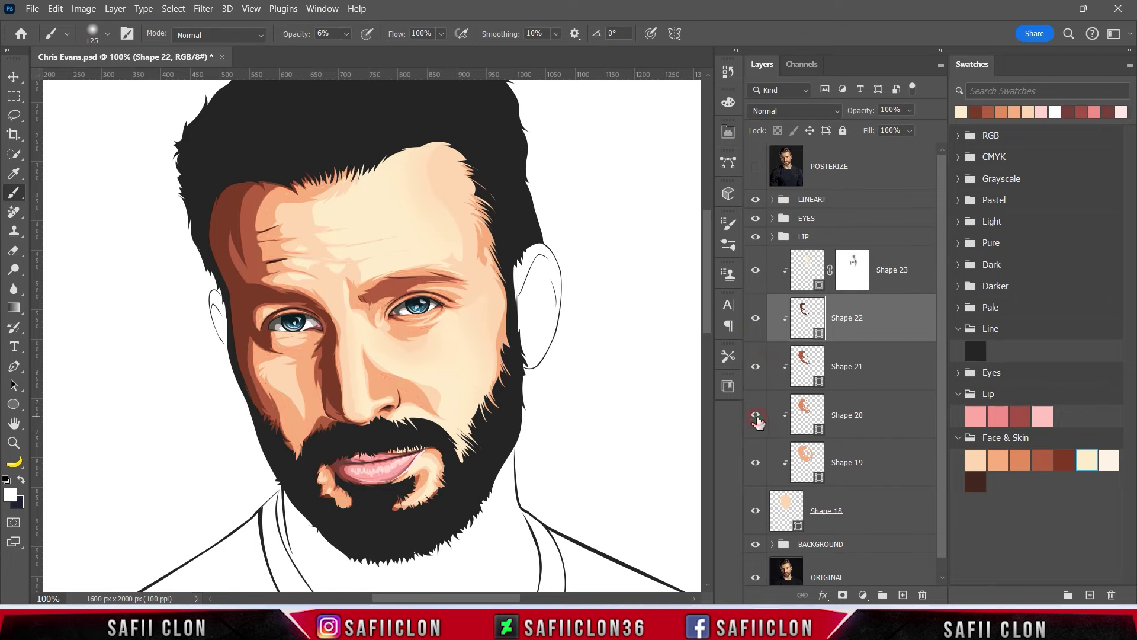
left_click(886, 422)
left_click(843, 596)
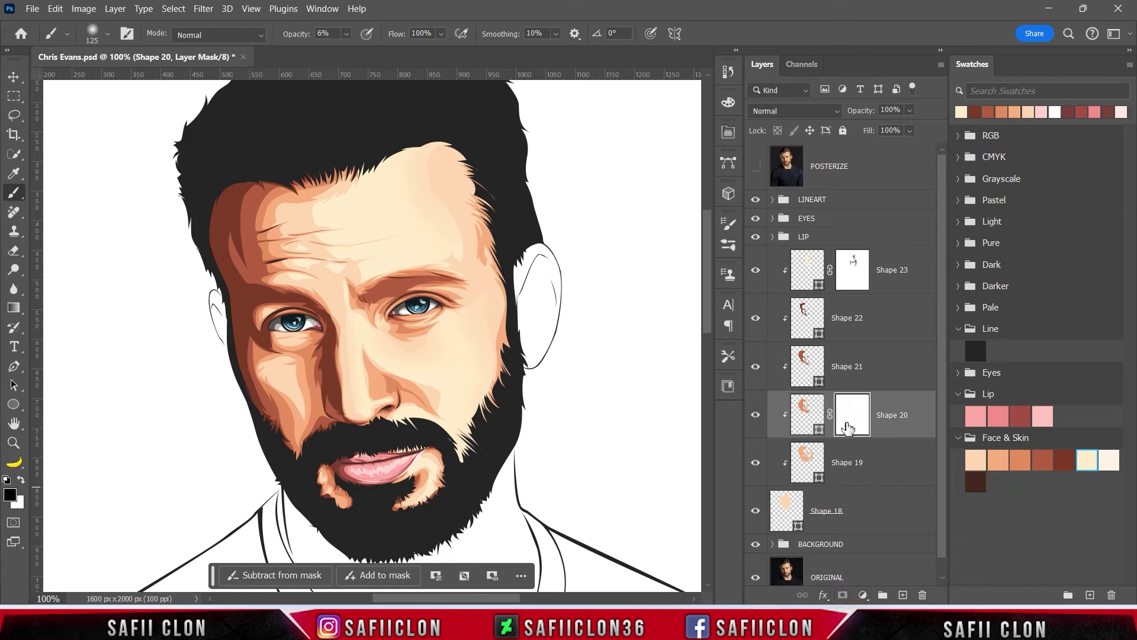
With a soft 6% brush, fade Shape 20's shading beside the beard and between nose and beard
right_click(14, 200)
left_click(88, 191)
left_click(348, 36)
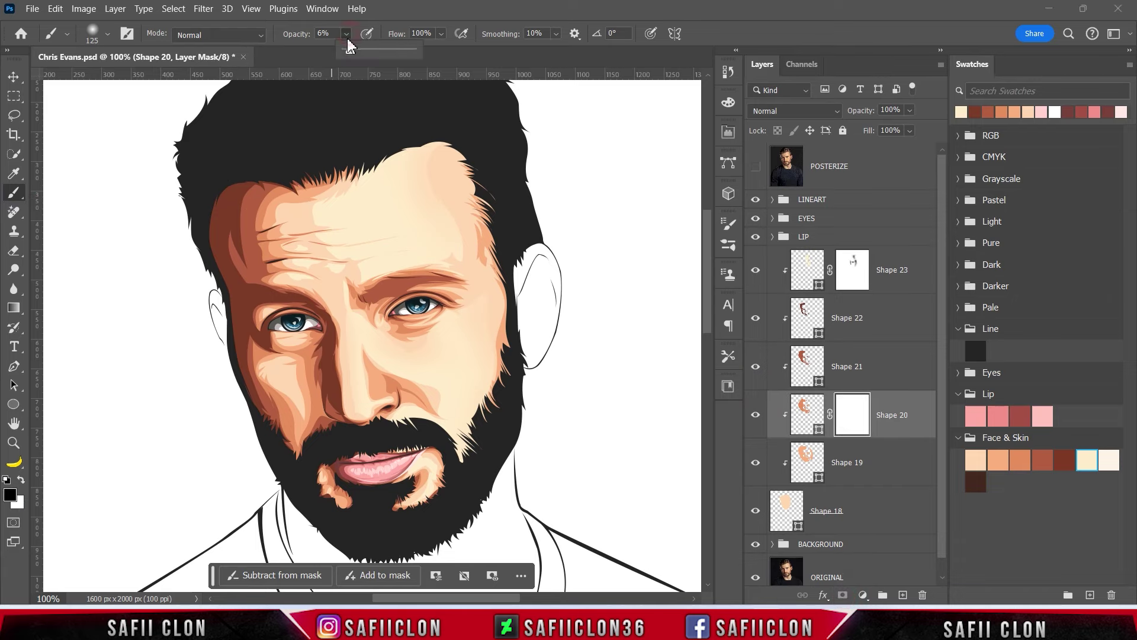
left_click(350, 49)
key("bracketleft")
left_click_drag(458, 380, 450, 403)
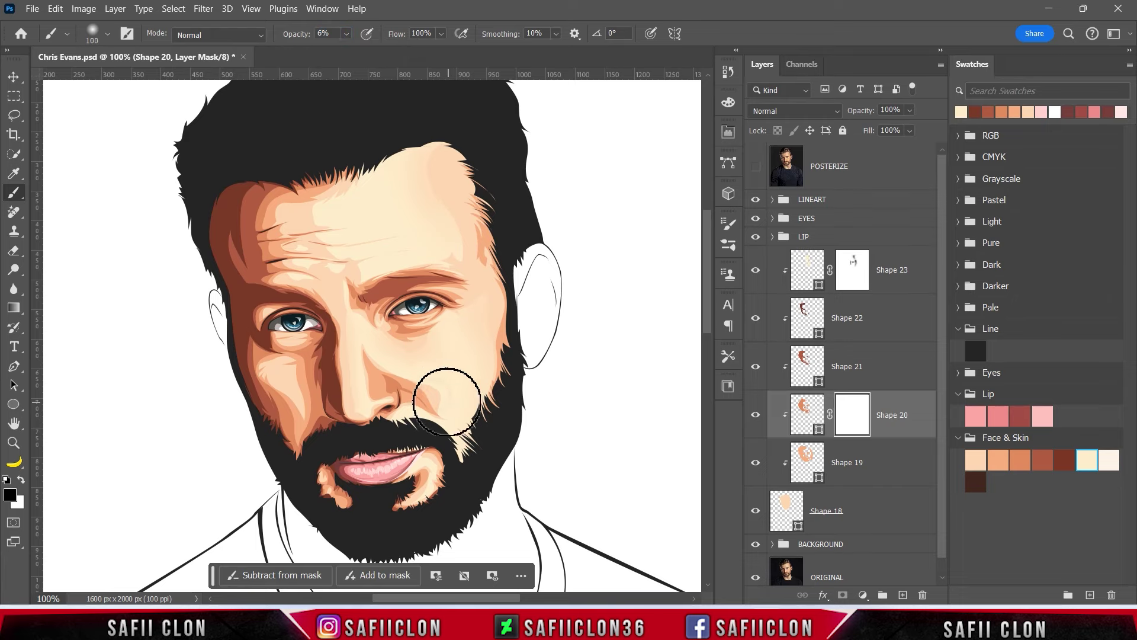
key("bracketleft")
key("bracketleft")
key("bracketleft")
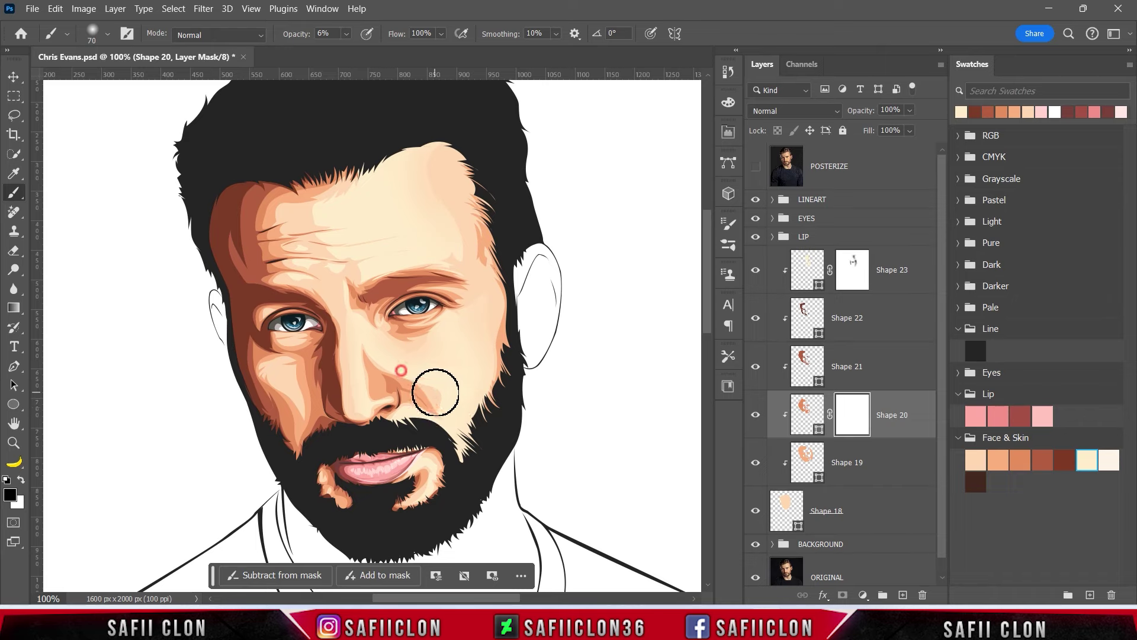
key("bracketleft")
key("bracketleft")
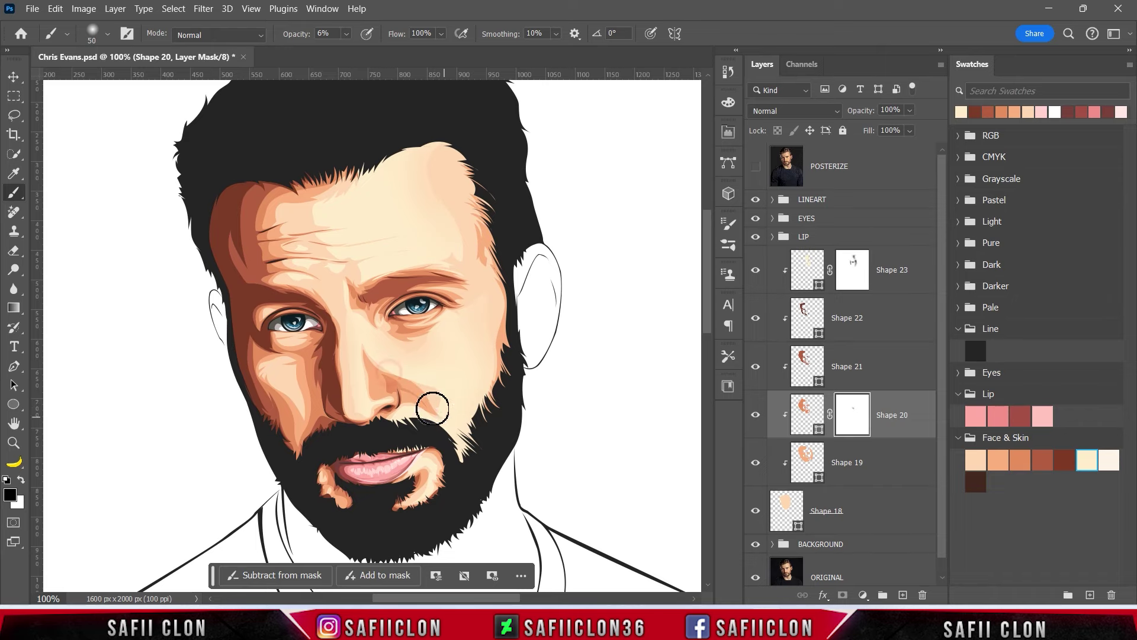
left_click_drag(377, 383, 378, 411)
Add a mask to Shape 19, fade its cheek shading near the beard, and zoom out
left_click(888, 467)
left_click(756, 463)
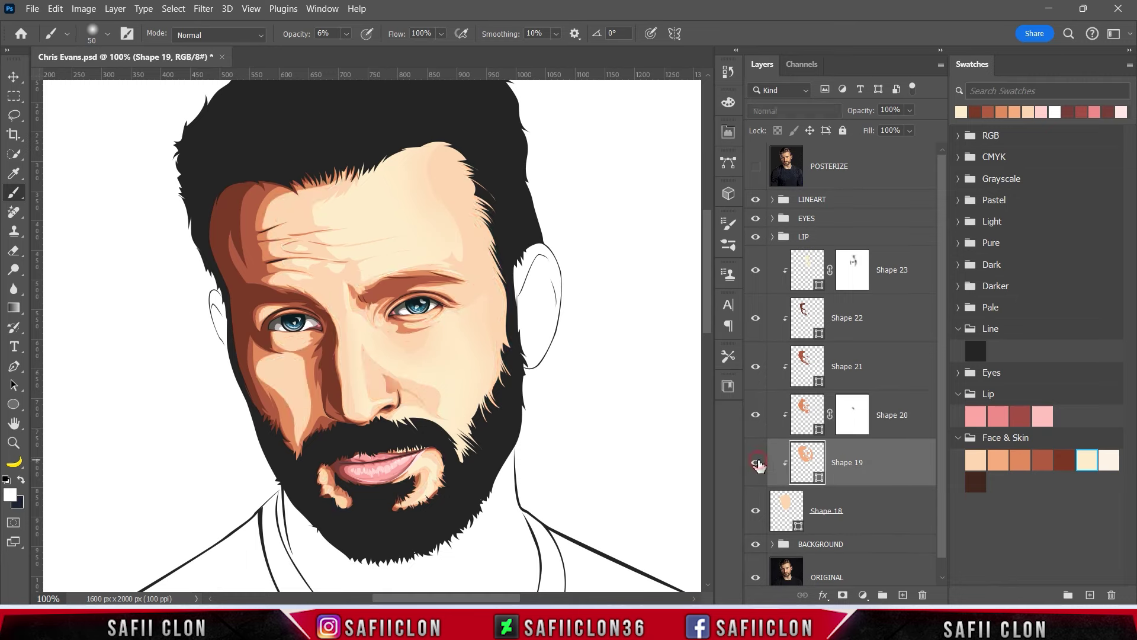
left_click(843, 596)
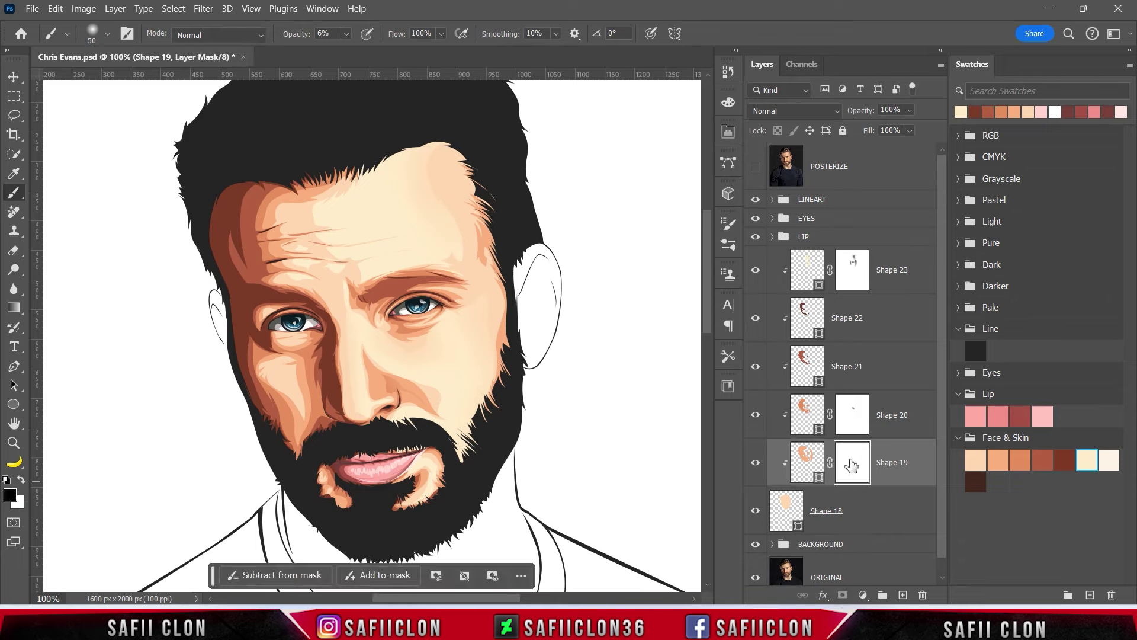
key("bracketright")
mouse_move(436, 417)
left_mouse_down()
mouse_move(414, 399)
mouse_move(456, 418)
left_mouse_up()
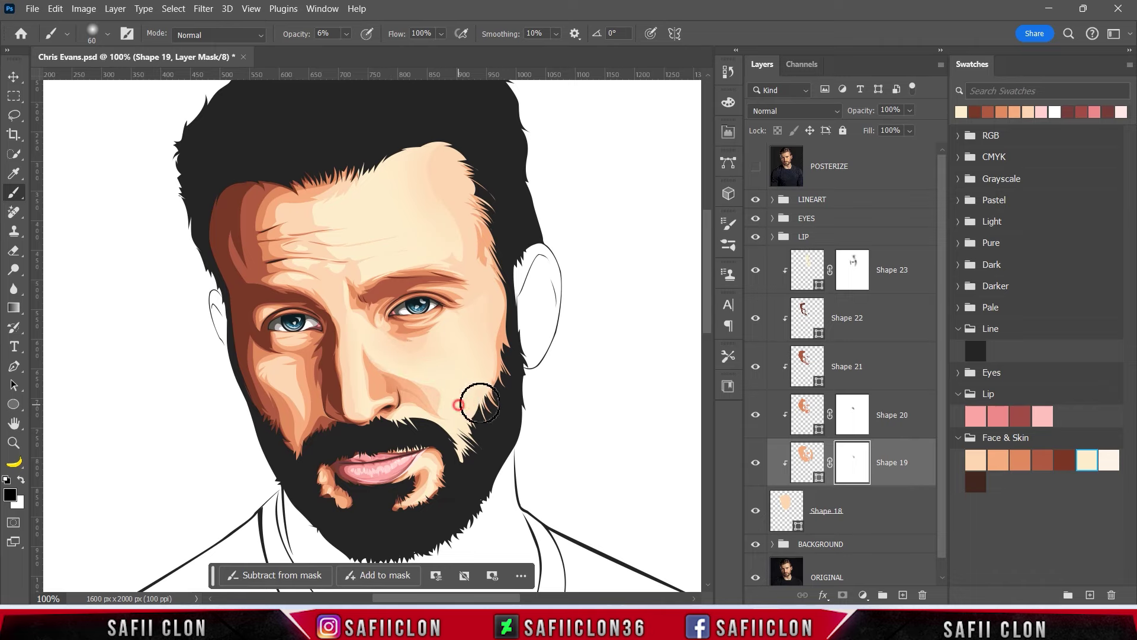
key("ctrl+minus")
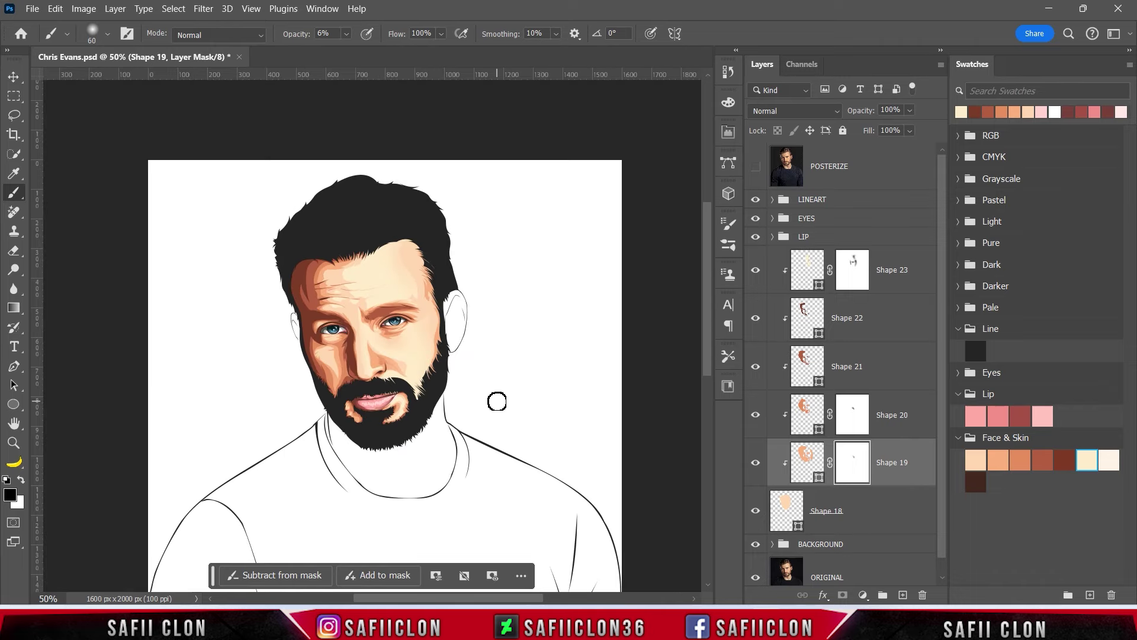
Toggle Shapes 19 through 23 off and on to compare the shading and highlights
left_click(755, 465)
left_click(755, 414)
left_click(756, 366)
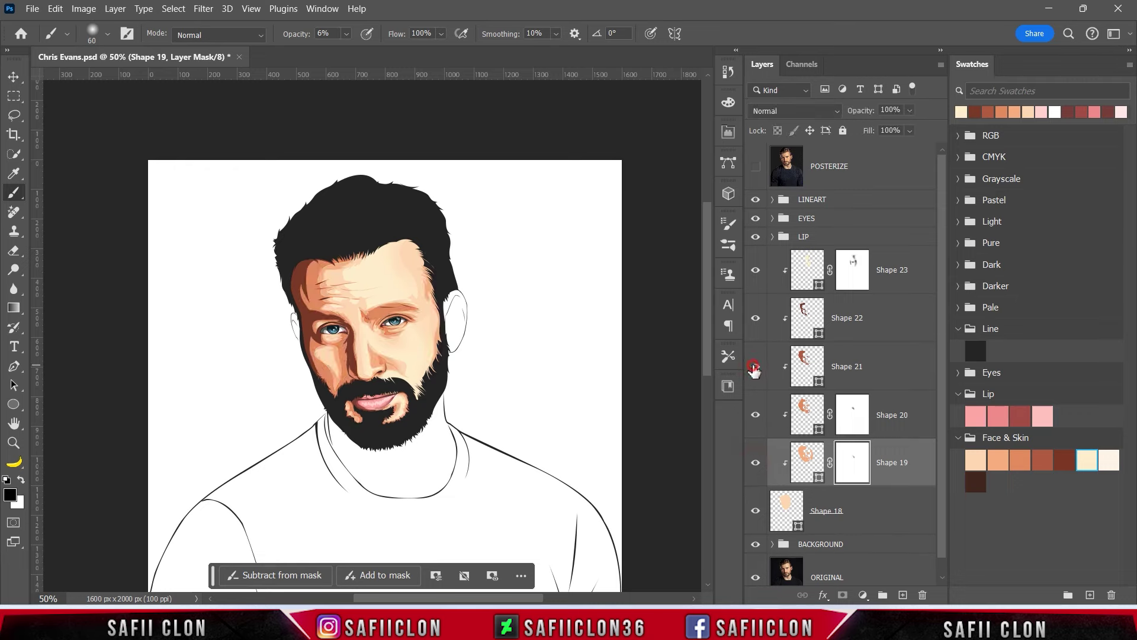
left_click(756, 319)
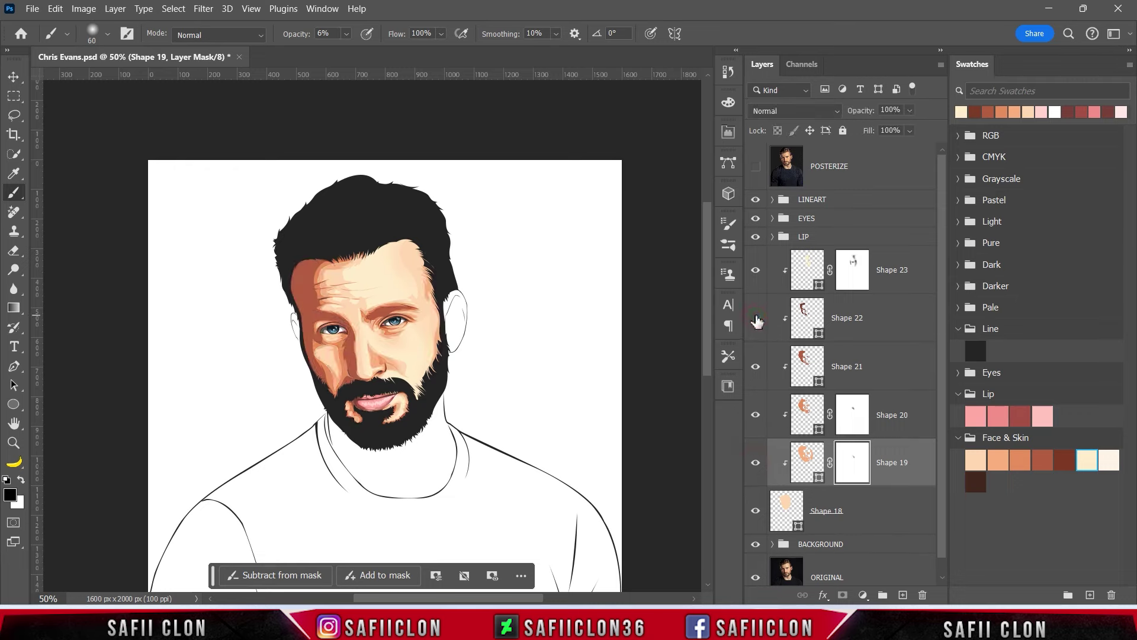
left_click(755, 271)
left_click(755, 272)
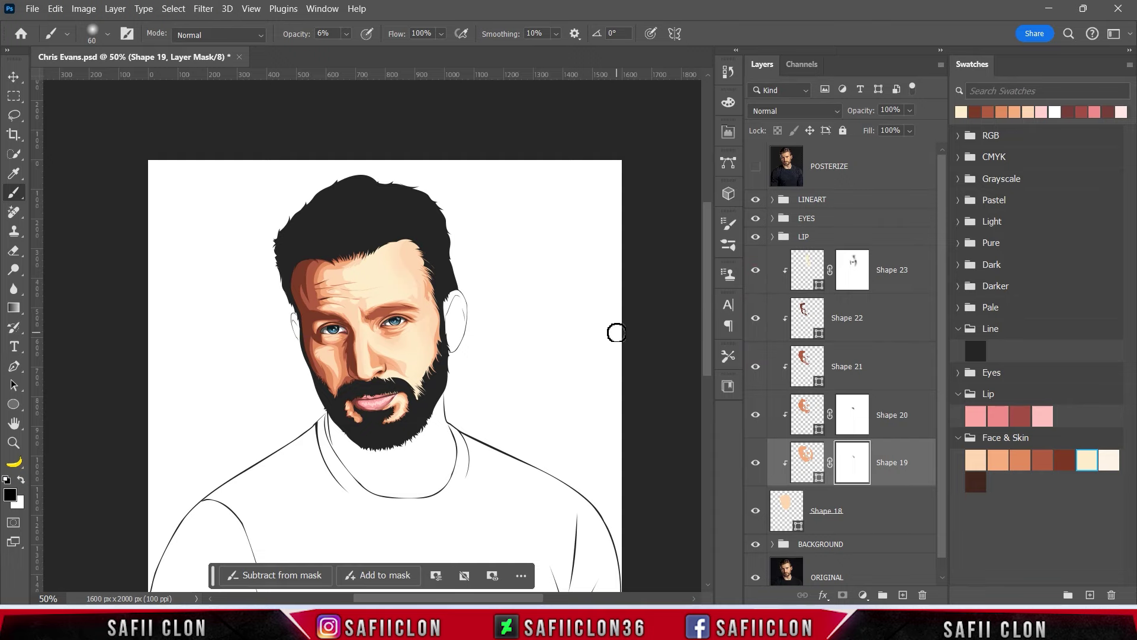
scroll(617, 333, "down", 2)
scroll(616, 338, "down", 3)
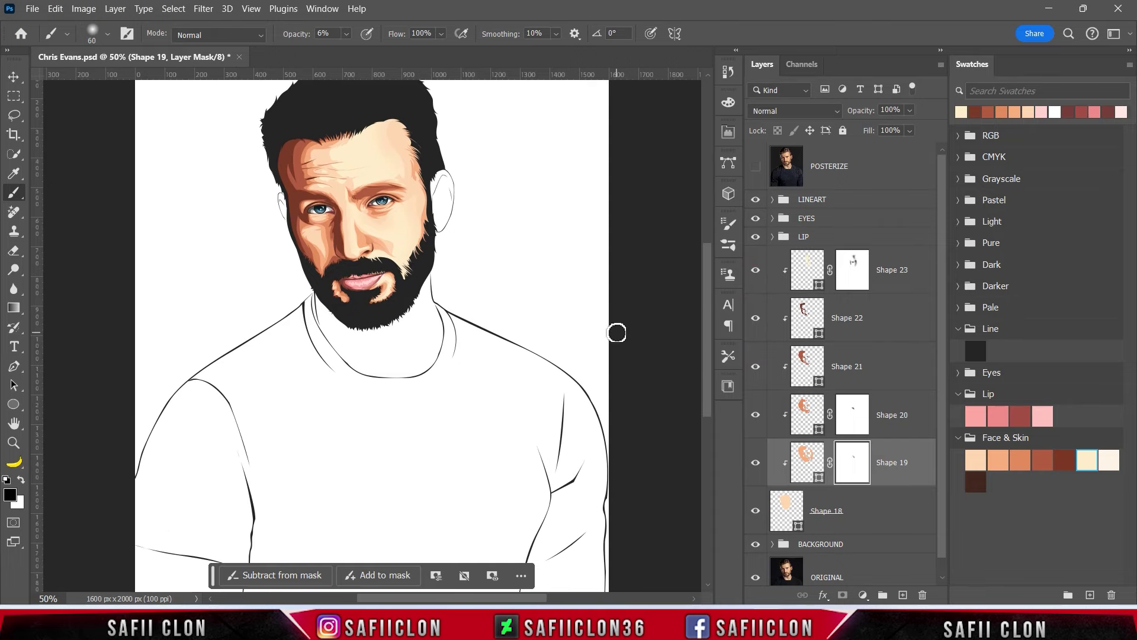
scroll(617, 333, "up", 1)
scroll(553, 347, "up", 2)
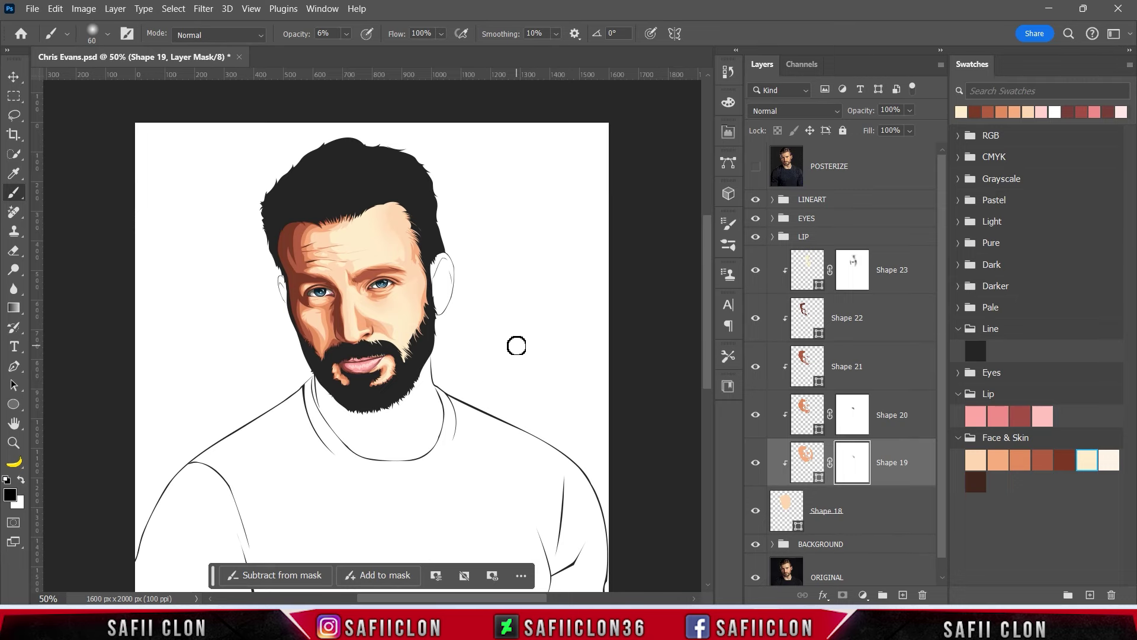
Select the Shape 23 highlight layer and switch to the Pen Tool
left_click(898, 287)
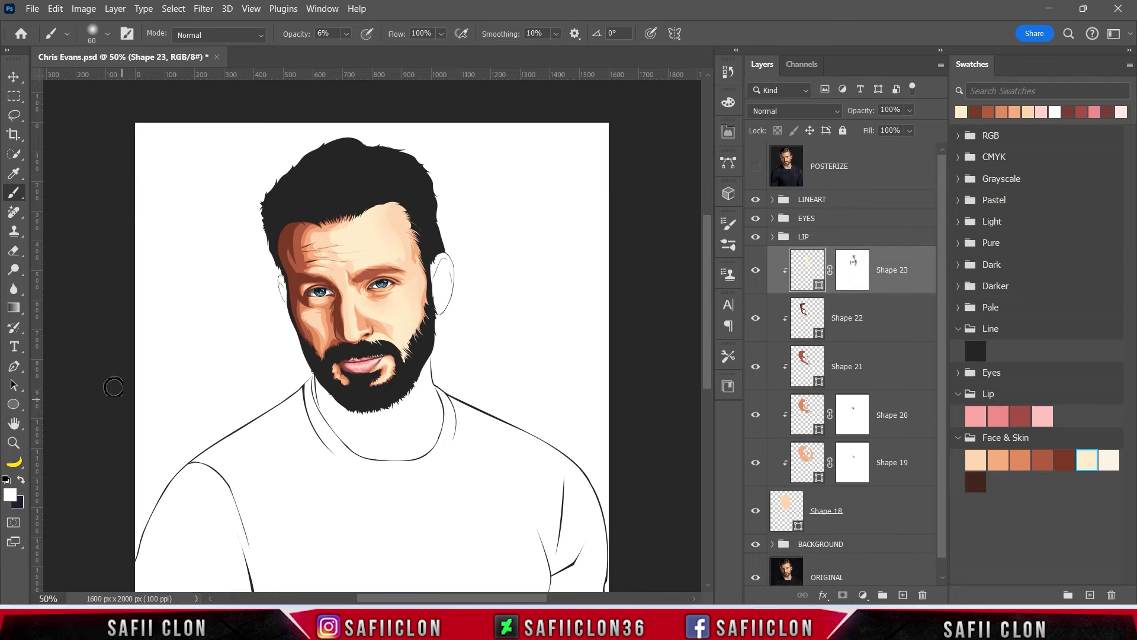
right_click(22, 371)
left_click(65, 364)
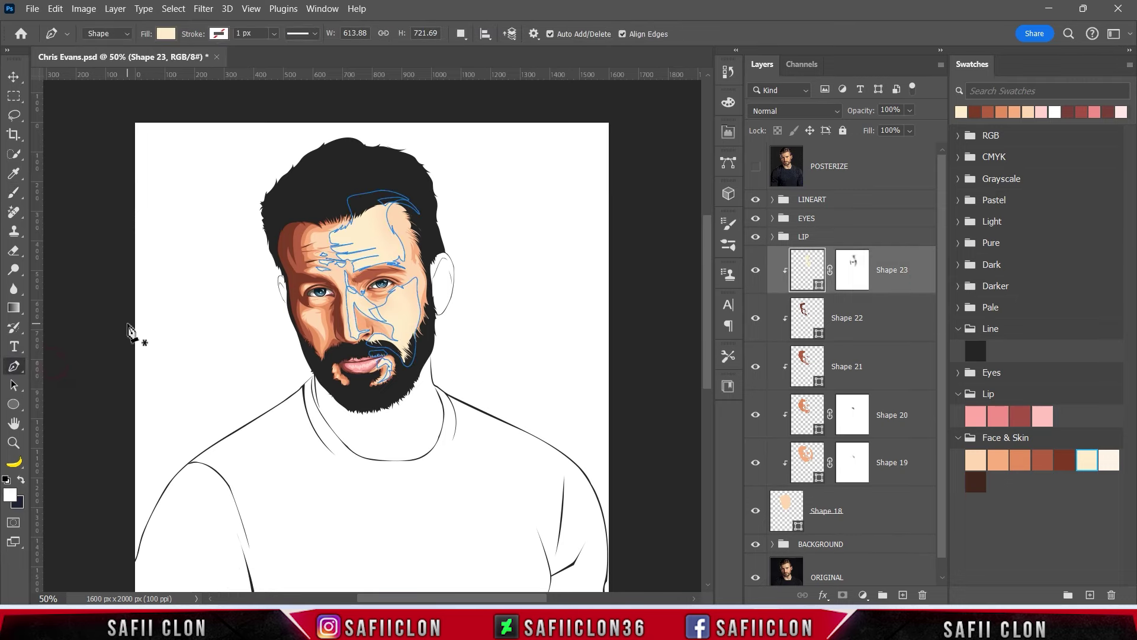
Draw a small new shape on its own layer between the brows, using the posterized reference
left_click(461, 34)
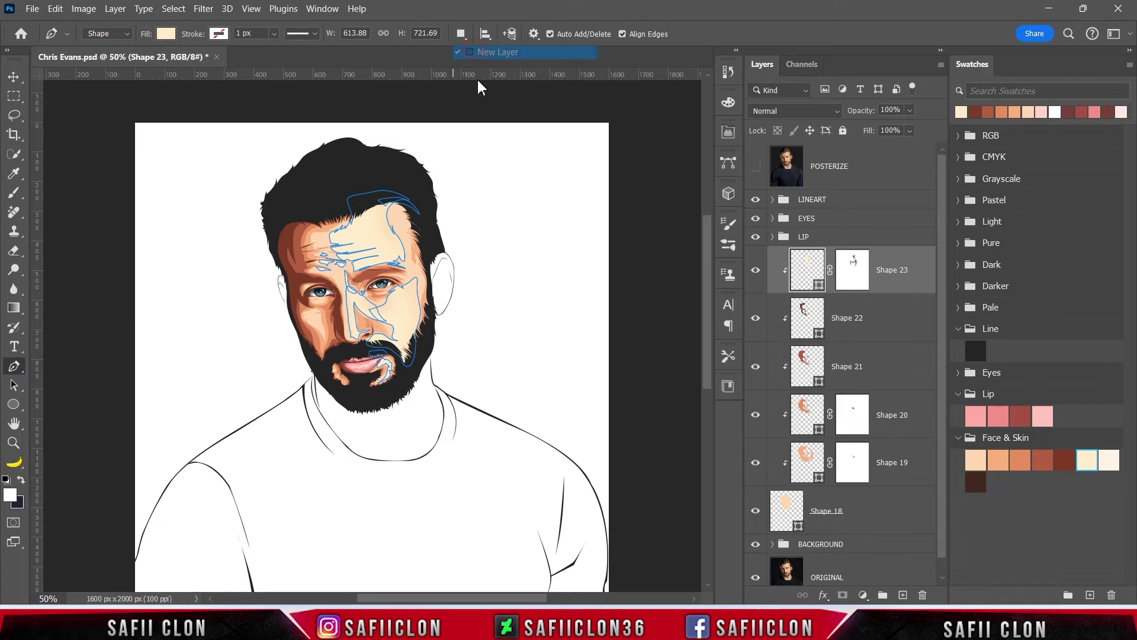
left_click(756, 167)
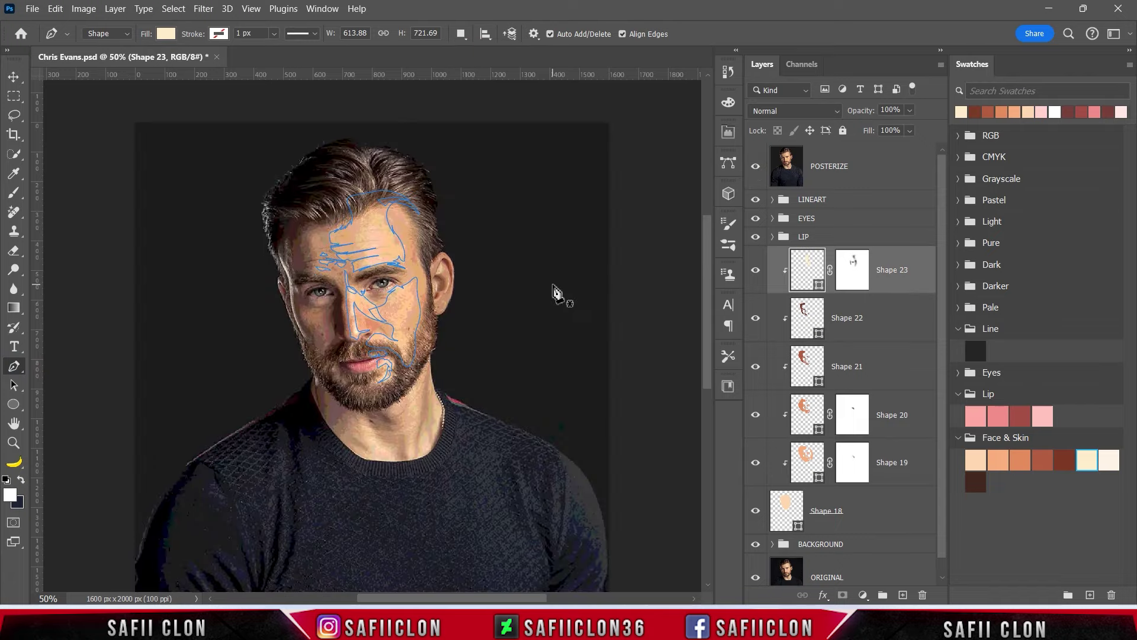
key("ctrl+plus")
key("ctrl+plus")
key("ctrl+plus")
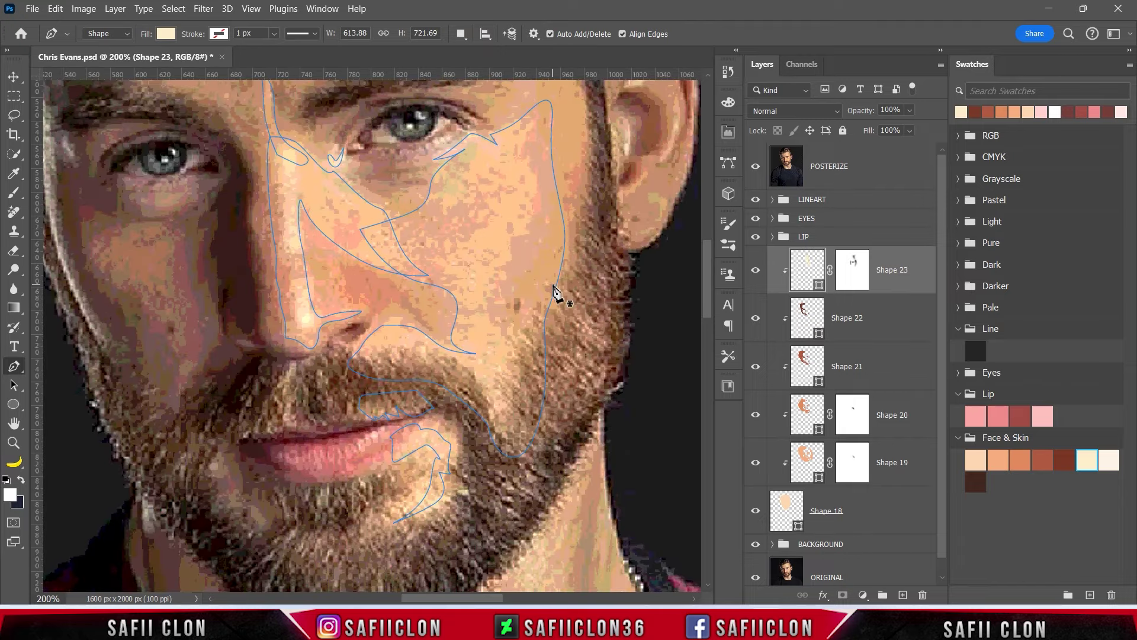
left_click(282, 152)
left_click(280, 170)
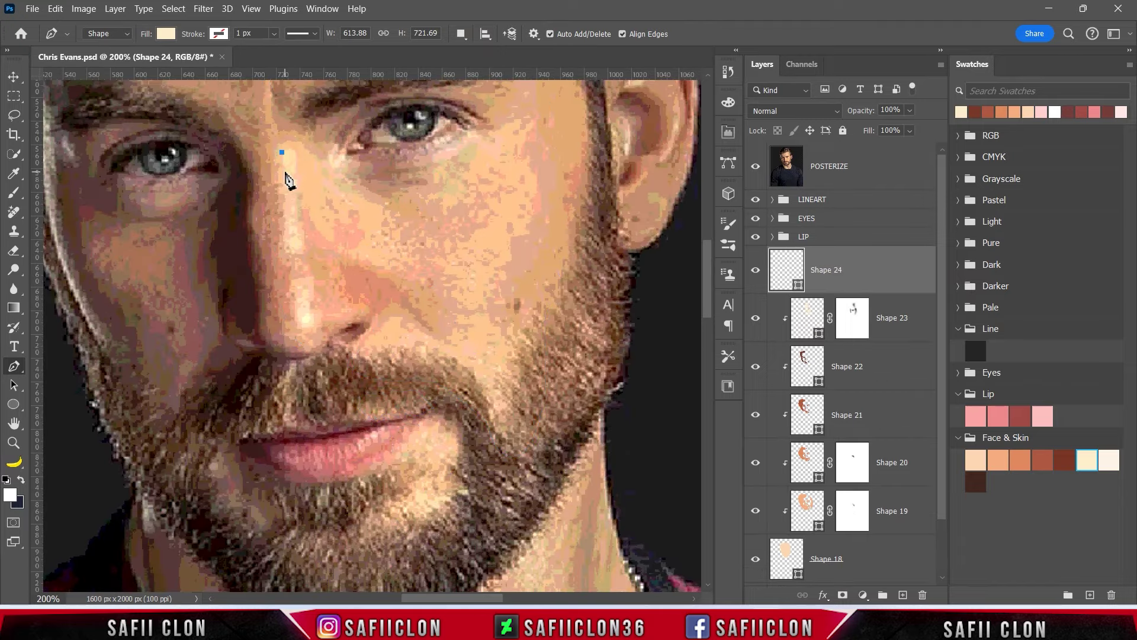
left_click(294, 152)
left_click(752, 173)
Set the new Shape 24 fill to pale cream fef4e8
double_click(799, 285)
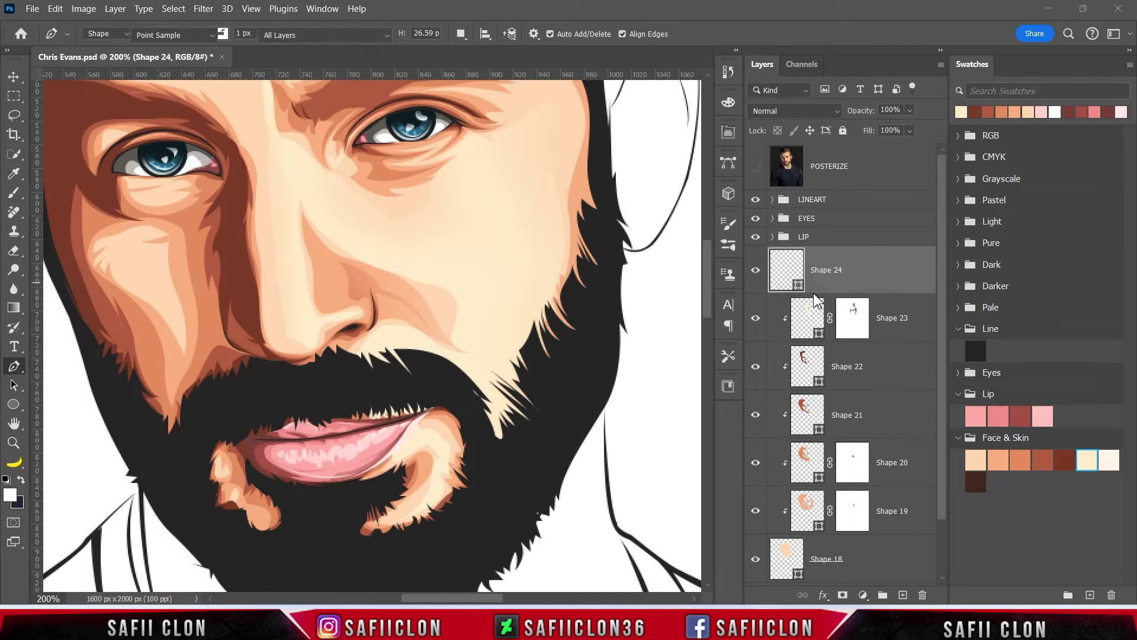
left_click(1112, 459)
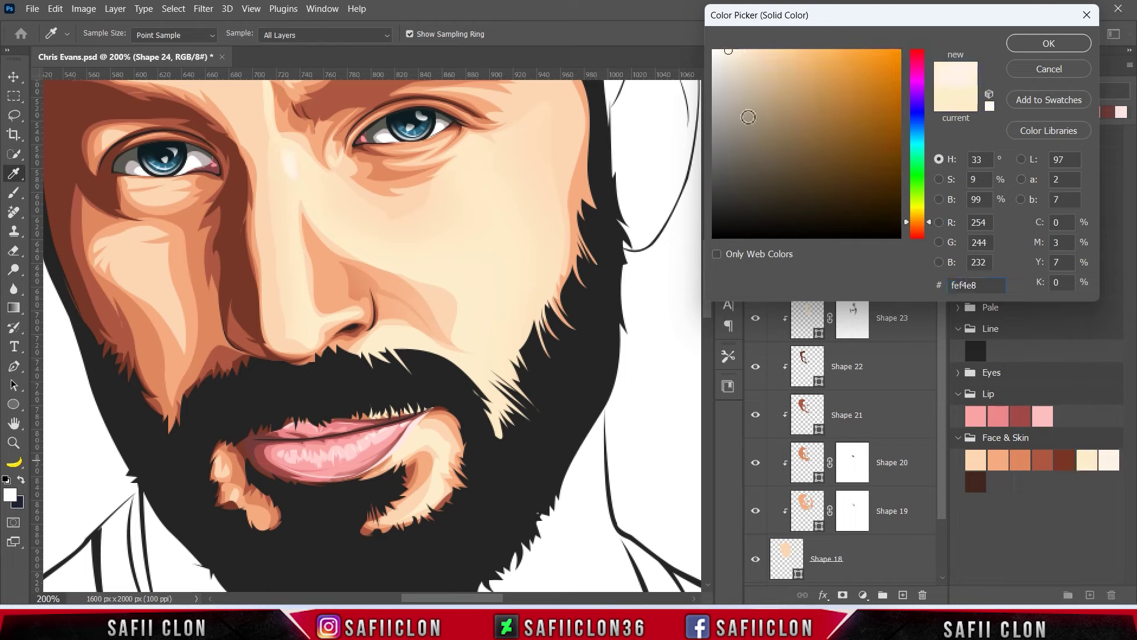
left_click(1008, 47)
left_click(460, 35)
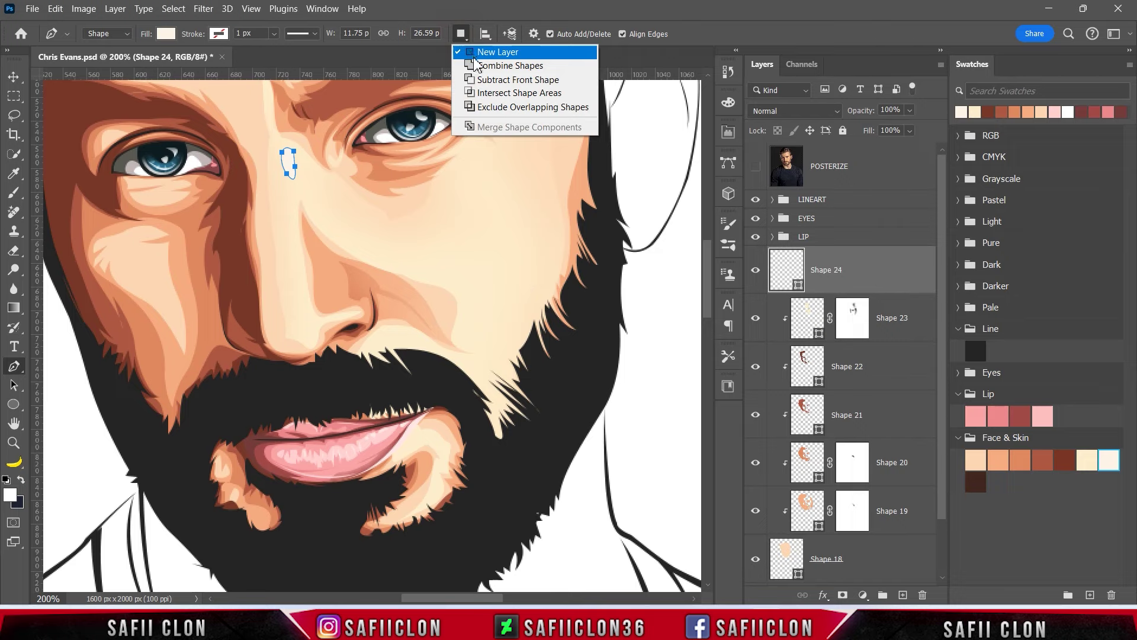
Set Path Operations to Combine Shapes and trace the nose-bridge, nose-tip and inner-eye highlights
left_click(485, 65)
left_click(756, 168)
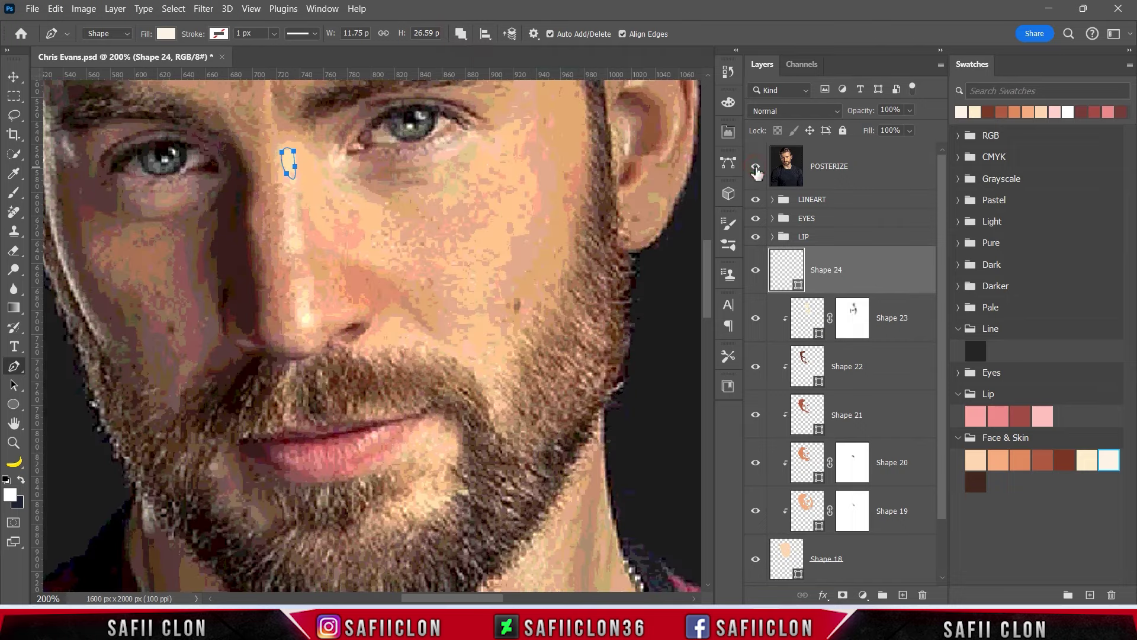
left_click_drag(290, 248, 292, 255)
left_click(287, 196)
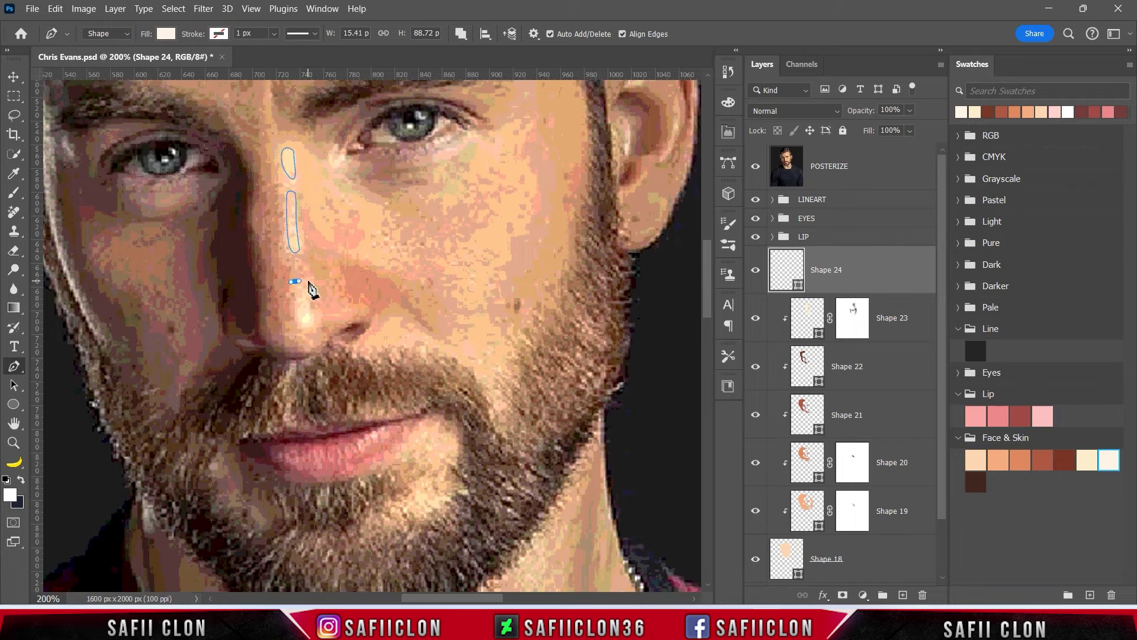
left_click_drag(313, 327, 316, 336)
left_click(297, 315)
left_click(295, 282)
scroll(300, 285, "up", 5)
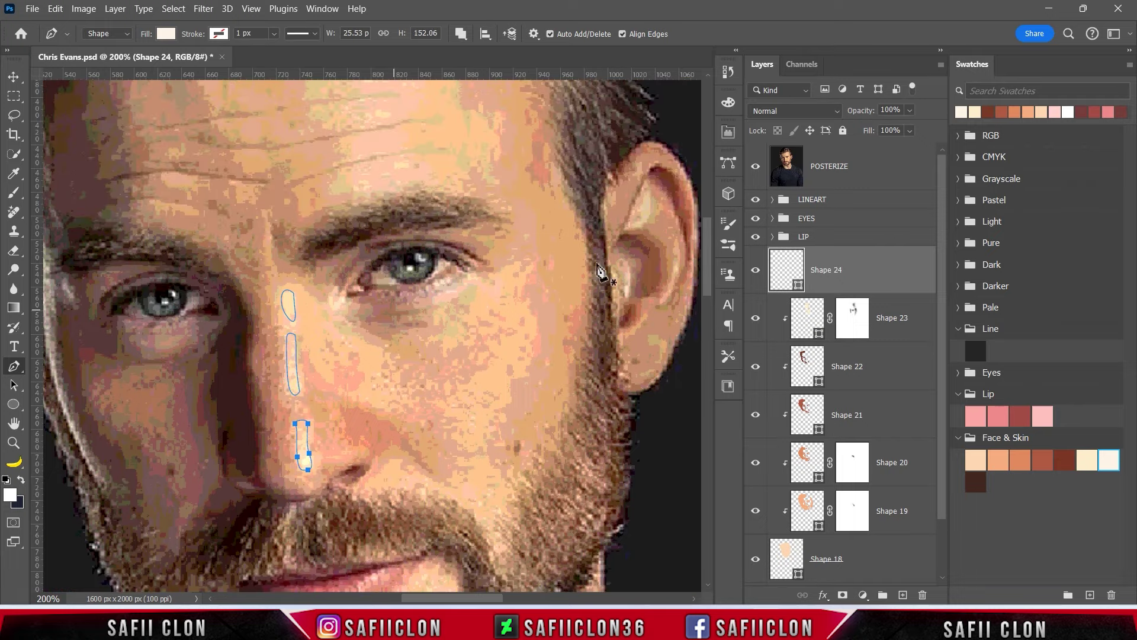
left_click(755, 166)
left_click(327, 293)
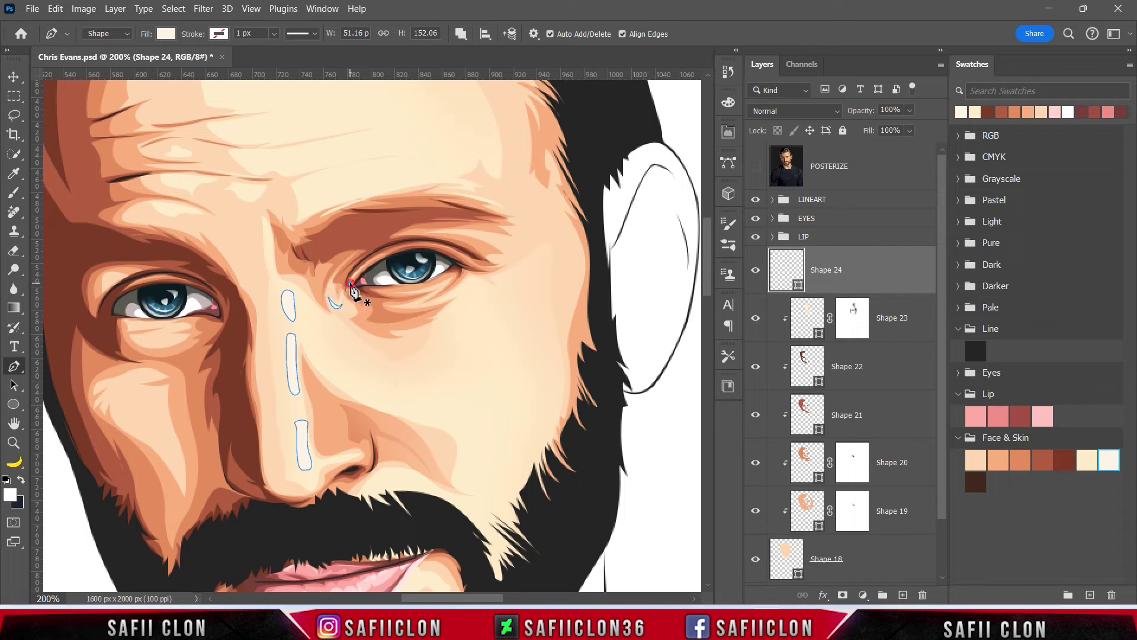
left_click(755, 166)
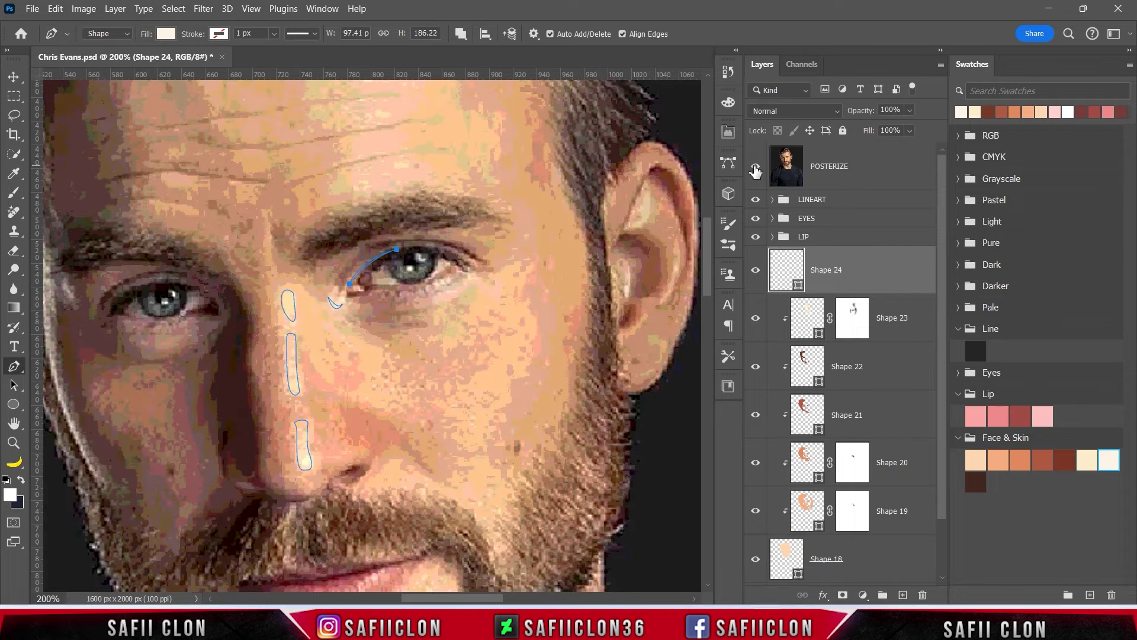
left_click(755, 166)
Add highlight shapes along the upper eyelid and the mustache edge
left_click(451, 275)
left_click(755, 166)
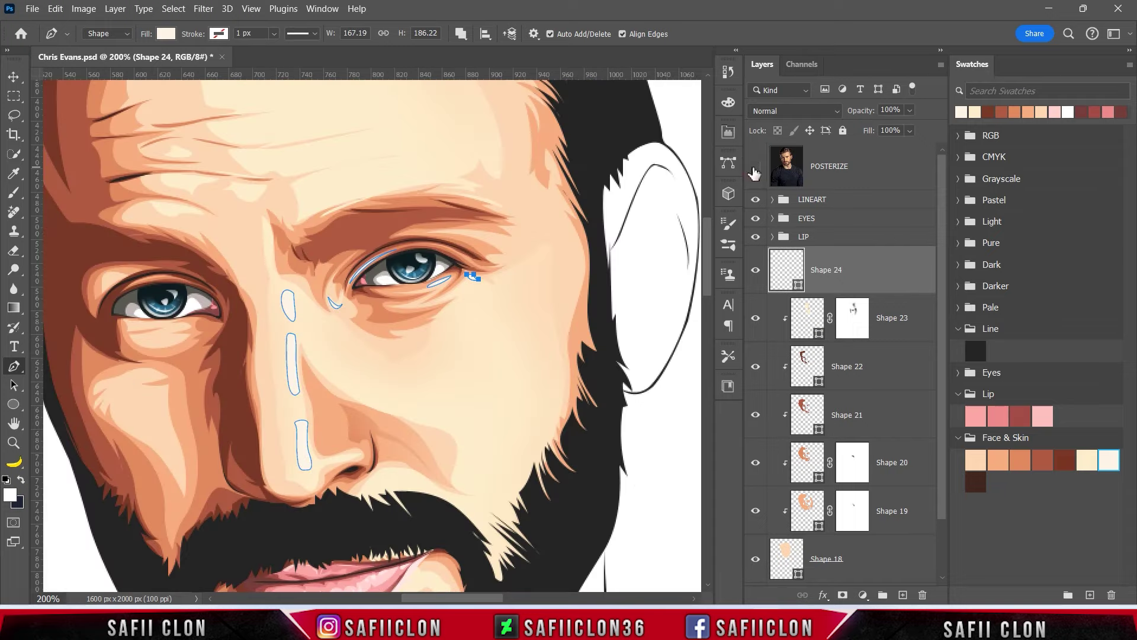
scroll(587, 252, "down", 3)
left_click(756, 165)
left_click(395, 397)
left_click_drag(422, 386, 437, 393)
left_click_drag(488, 412, 511, 409)
left_click(755, 166)
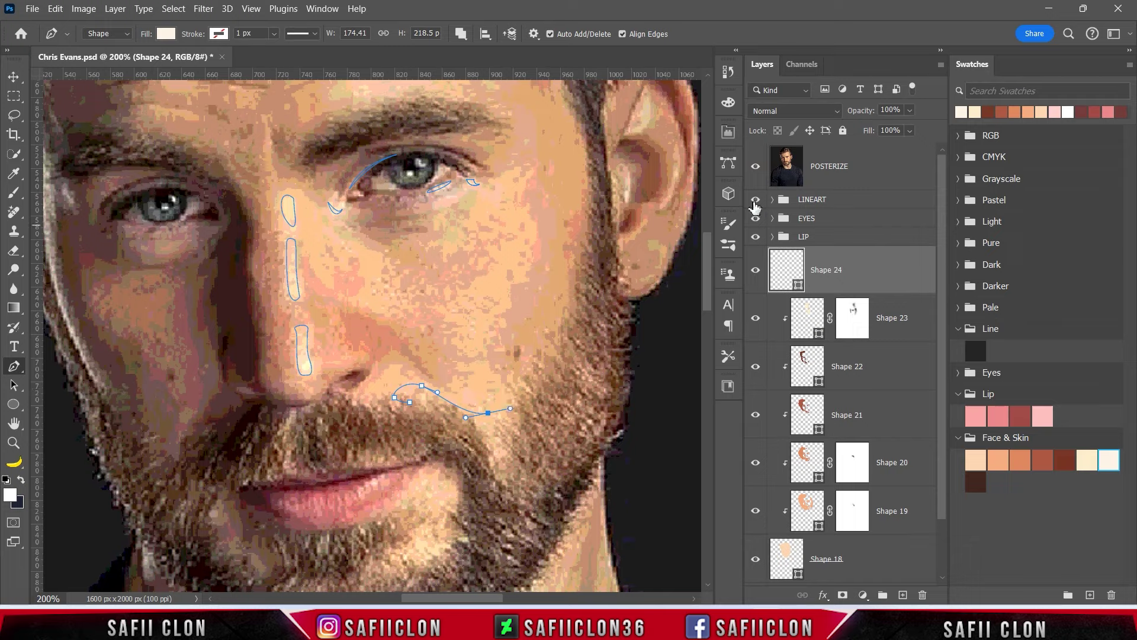
left_click(755, 166)
Extend the cheek highlight down along the beard edge
left_click(542, 359)
left_click(552, 416)
left_click(549, 464)
left_click(501, 518)
scroll(560, 374, "up", 1)
scroll(558, 418, "up", 2)
left_click(755, 166)
scroll(547, 458, "down", 3)
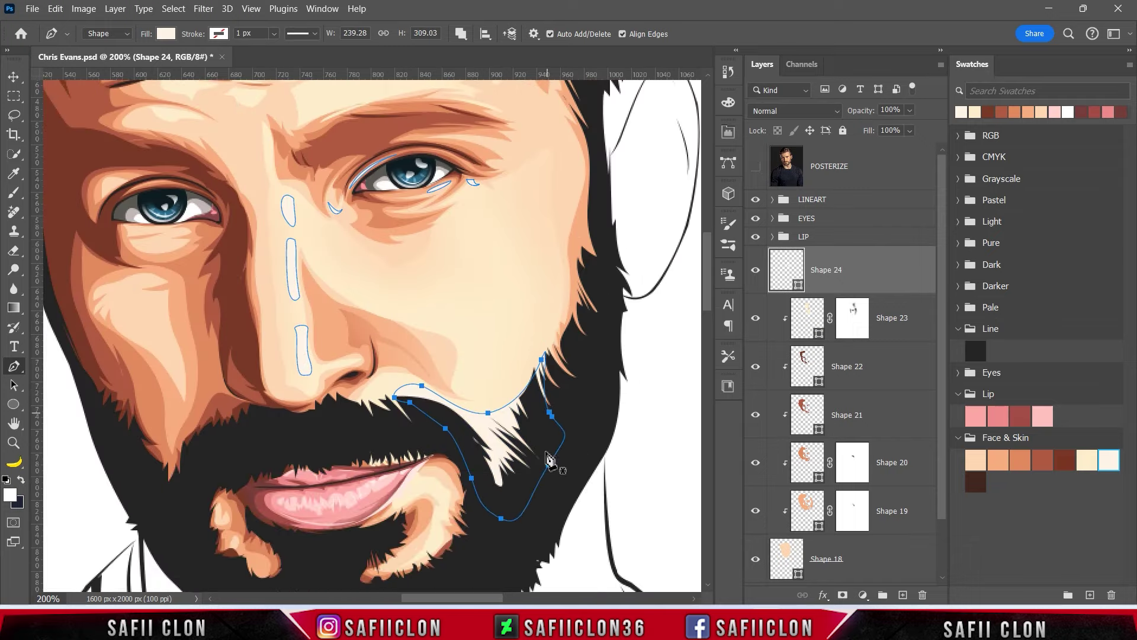
scroll(548, 459, "left", 3)
Trace highlights around the lip corner, a small nose spot and the eye
left_click(755, 166)
left_click(630, 460)
left_click_drag(622, 483, 631, 488)
left_click(595, 503)
left_click(588, 481)
scroll(539, 507, "up", 4)
left_click(542, 446)
left_click_drag(558, 444, 564, 446)
scroll(616, 424, "up", 5)
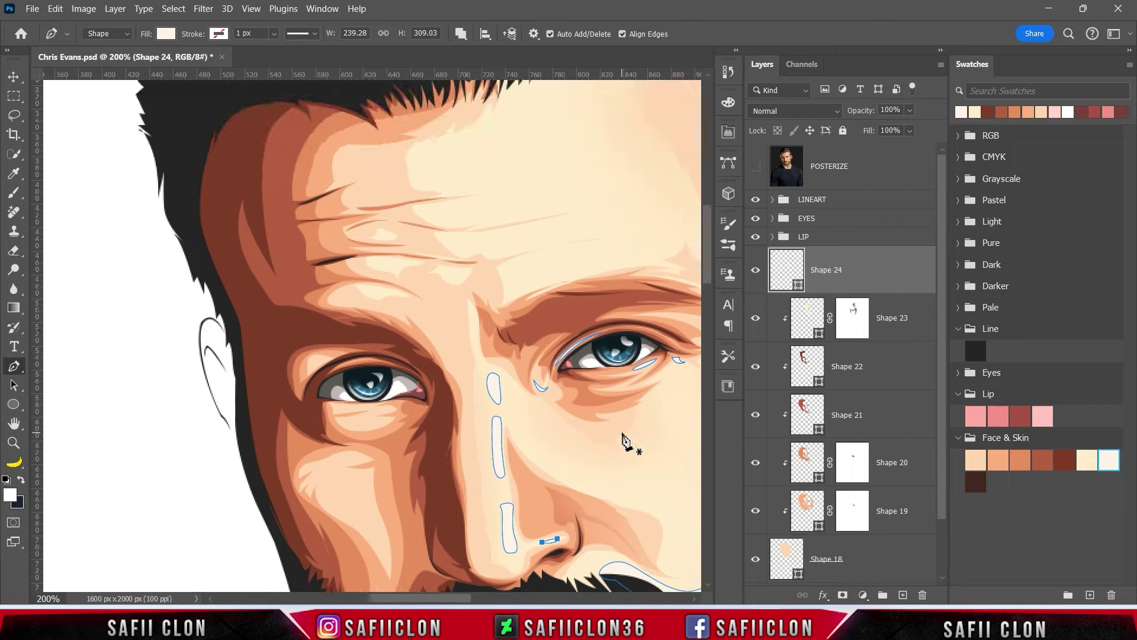
left_click(755, 166)
left_click_drag(583, 253, 588, 254)
left_click(755, 166)
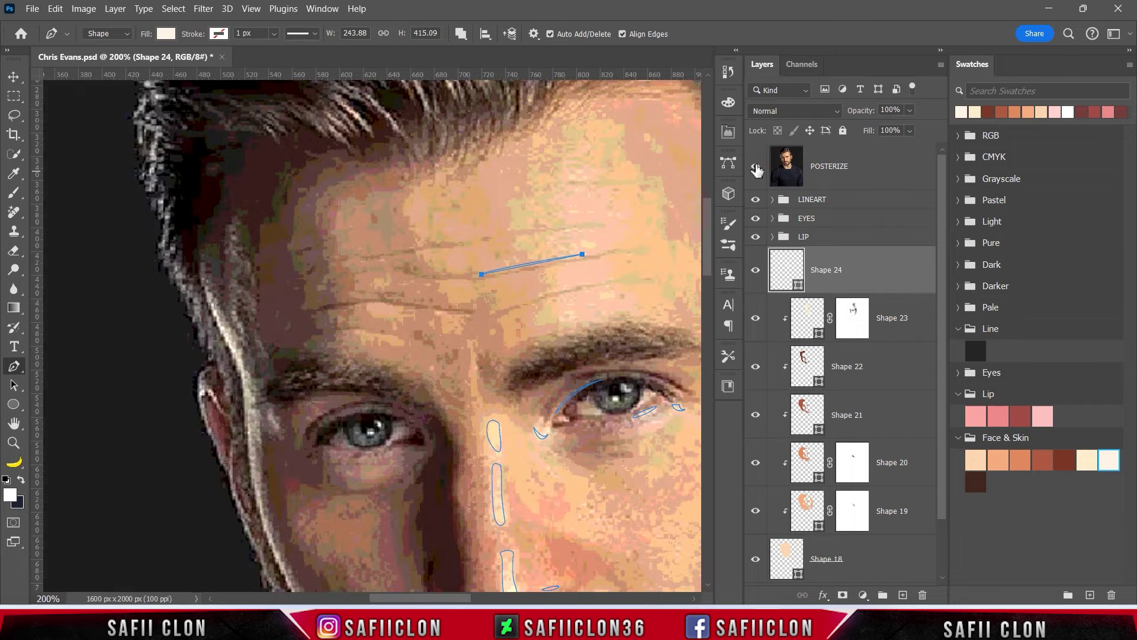
left_click_drag(456, 598, 479, 599)
Trace the forehead highlight outline along the wrinkles down to the brow
left_click(423, 119)
left_click(405, 151)
mouse_move(375, 194)
left_mouse_down()
mouse_move(360, 206)
mouse_move(374, 229)
mouse_move(447, 221)
left_mouse_up()
left_click_drag(360, 247, 361, 253)
left_click_drag(383, 256, 386, 261)
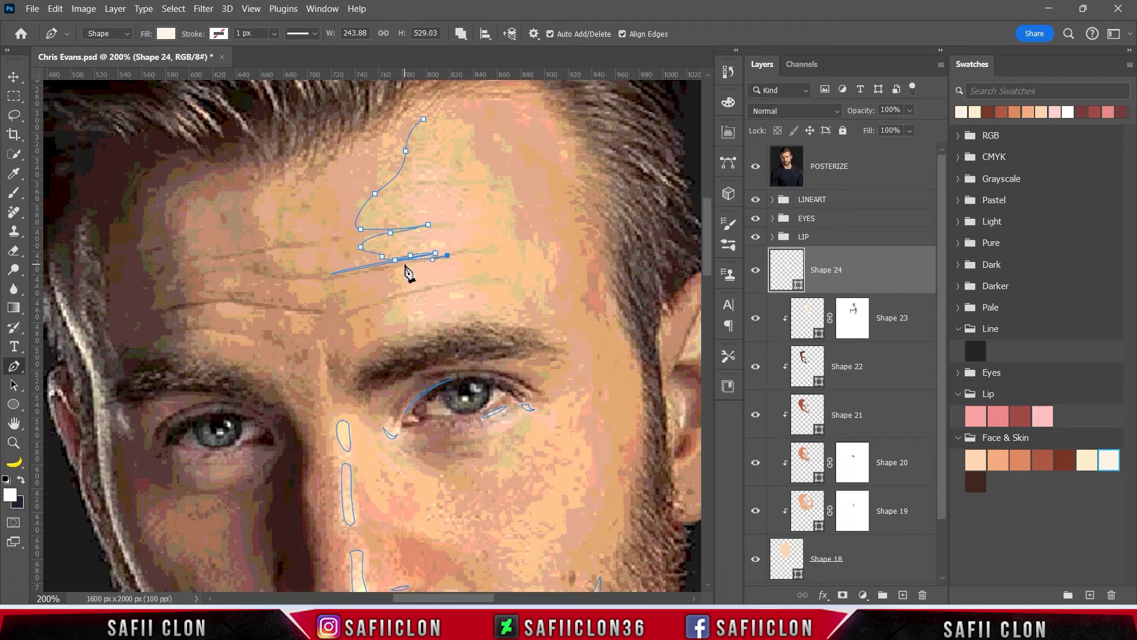
left_click_drag(417, 291, 431, 288)
left_click(450, 282)
left_click(399, 299)
left_click(384, 321)
left_click(409, 320)
left_click_drag(412, 330, 501, 312)
Carry the forehead highlight up past the temple to the hairline and close it
left_click(756, 167)
left_click(756, 166)
left_click(513, 312)
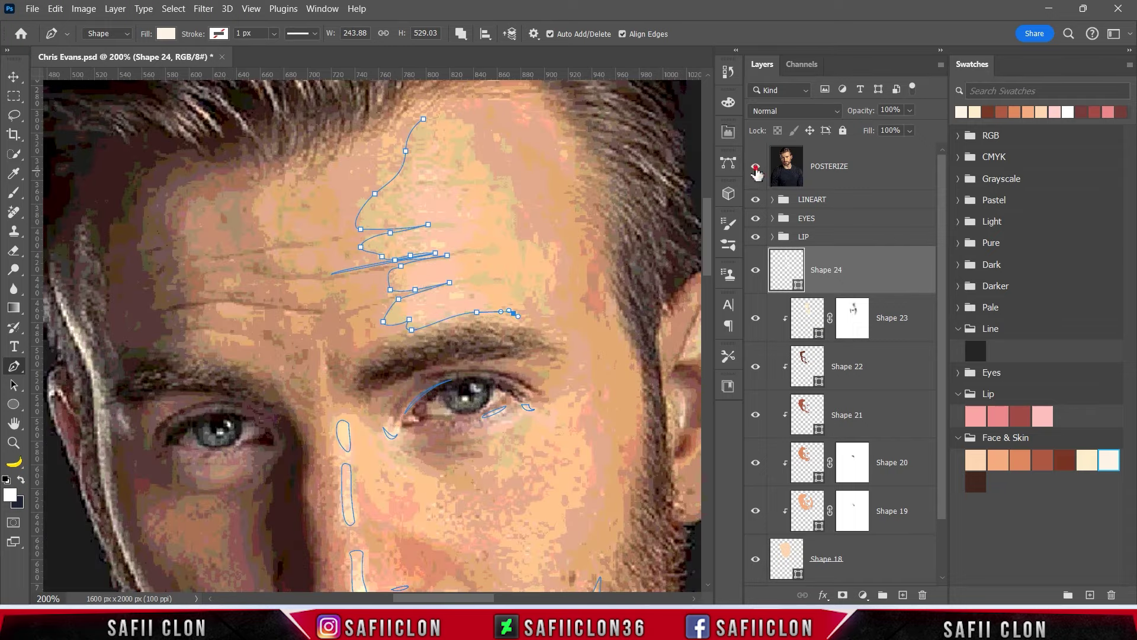
left_click(755, 166)
mouse_move(525, 293)
left_mouse_down()
mouse_move(552, 275)
mouse_move(539, 243)
left_mouse_up()
left_click(756, 167)
left_click(507, 204)
left_click(495, 176)
left_click(479, 161)
left_click_drag(462, 122, 453, 112)
left_click(424, 120)
left_click(756, 166)
Add a thin forehead wrinkle highlight and a curved highlight under the left eye
scroll(459, 225, "up", 3)
left_click(330, 298)
left_click(281, 304)
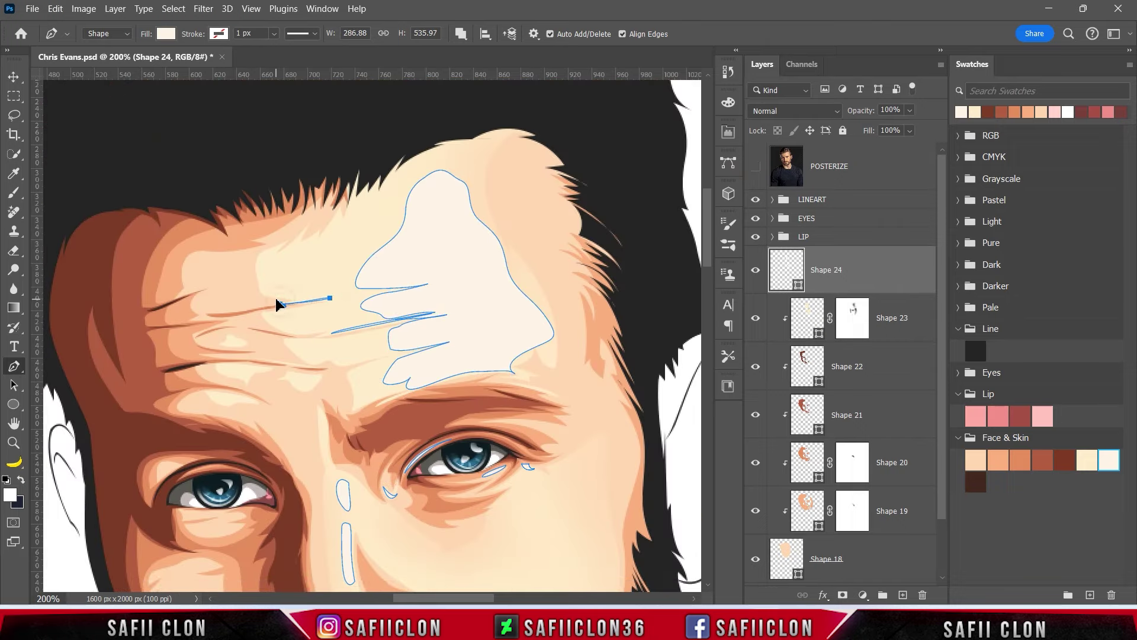
left_click(756, 166)
scroll(367, 331, "down", 2)
scroll(368, 332, "down", 2)
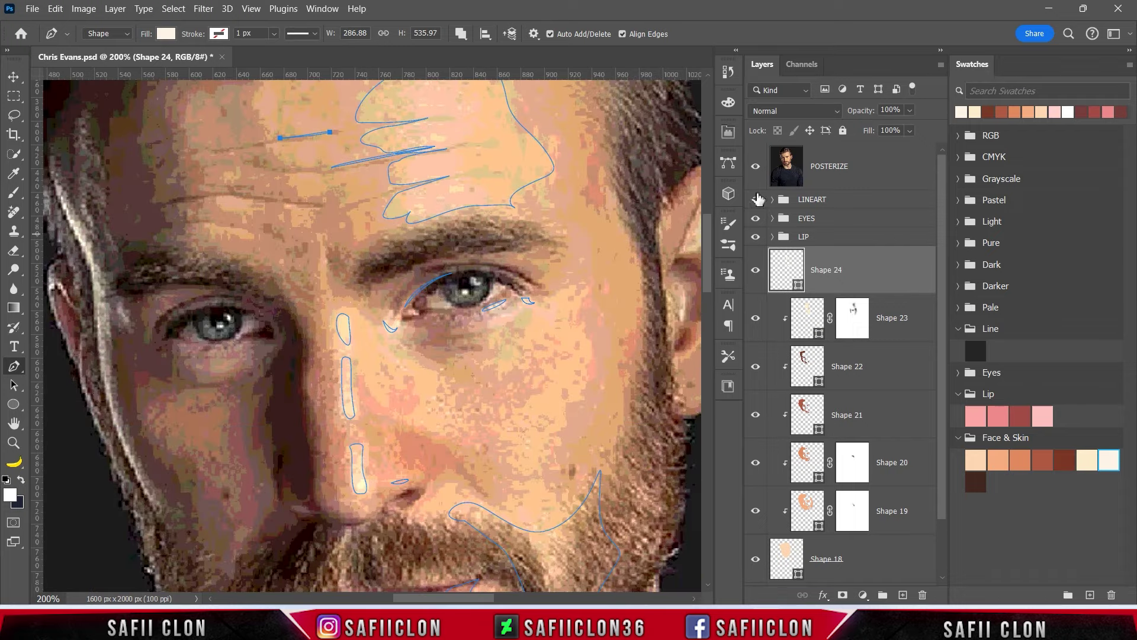
left_click(756, 166)
left_click(185, 342)
left_click_drag(218, 347, 225, 351)
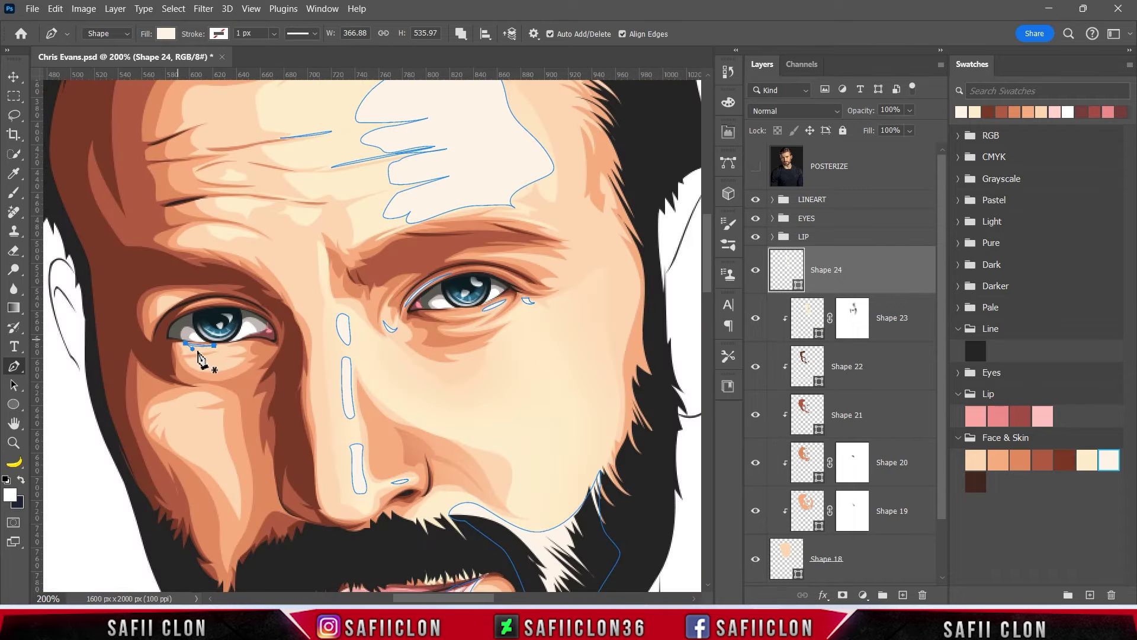
scroll(278, 365, "down", 1)
scroll(462, 365, "down", 2)
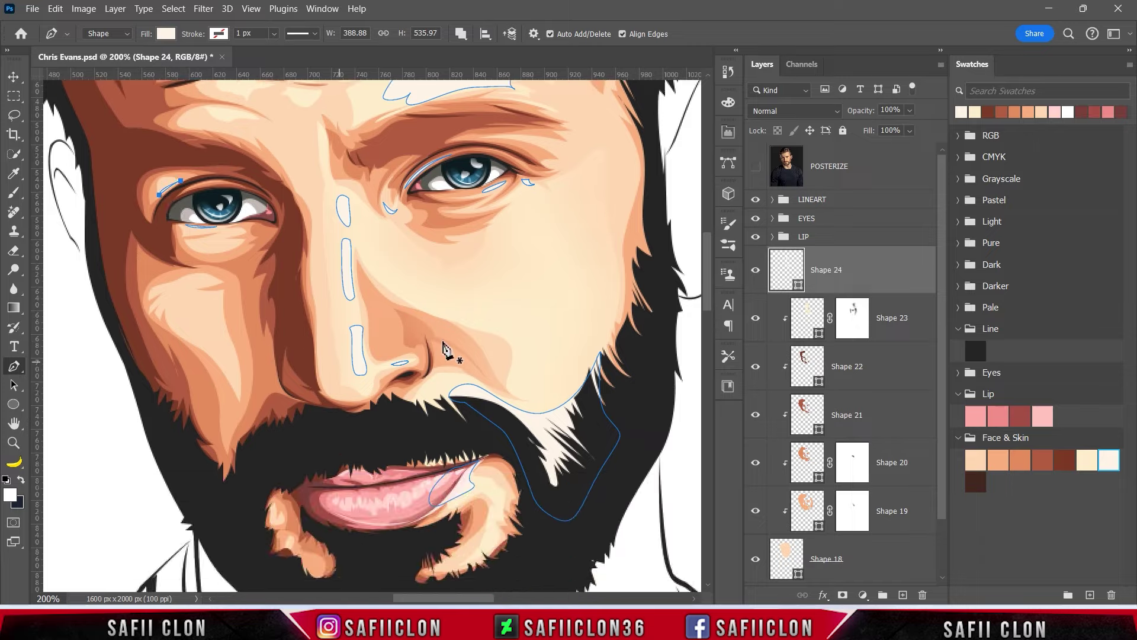
scroll(486, 365, "down", 1)
scroll(513, 363, "down", 1)
scroll(512, 364, "up", 2)
Draw the upper forehead highlight and further wrinkle highlights on the left forehead
left_click(496, 152)
left_click(452, 161)
left_click_drag(406, 161, 388, 186)
left_click(384, 179)
left_click_drag(385, 229, 396, 243)
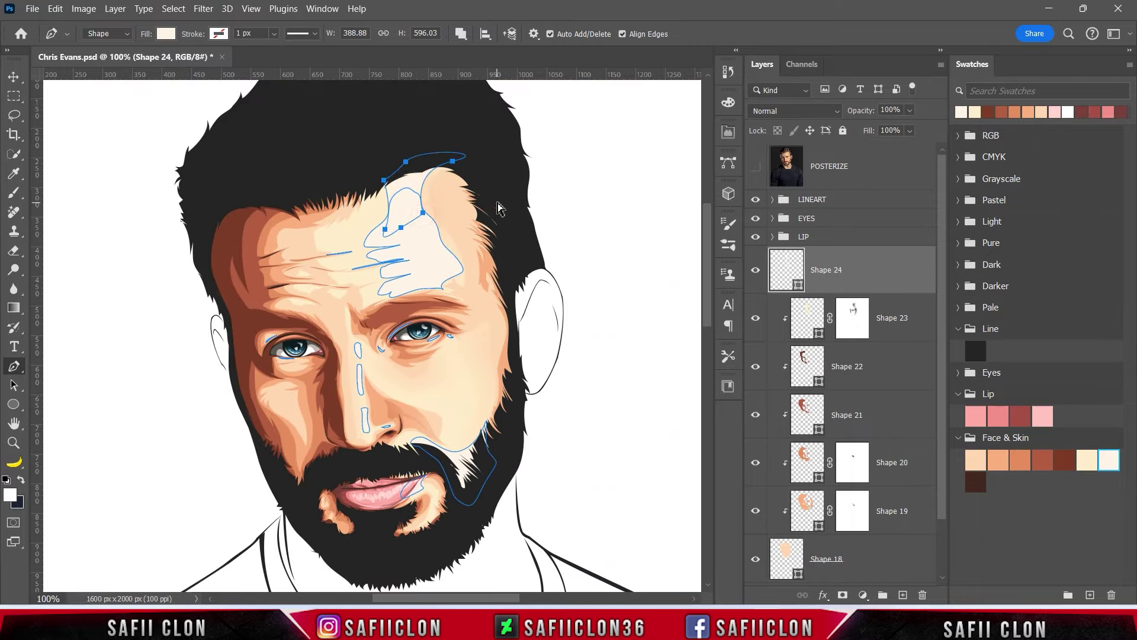
scroll(498, 204, "down", 1)
scroll(498, 207, "up", 2)
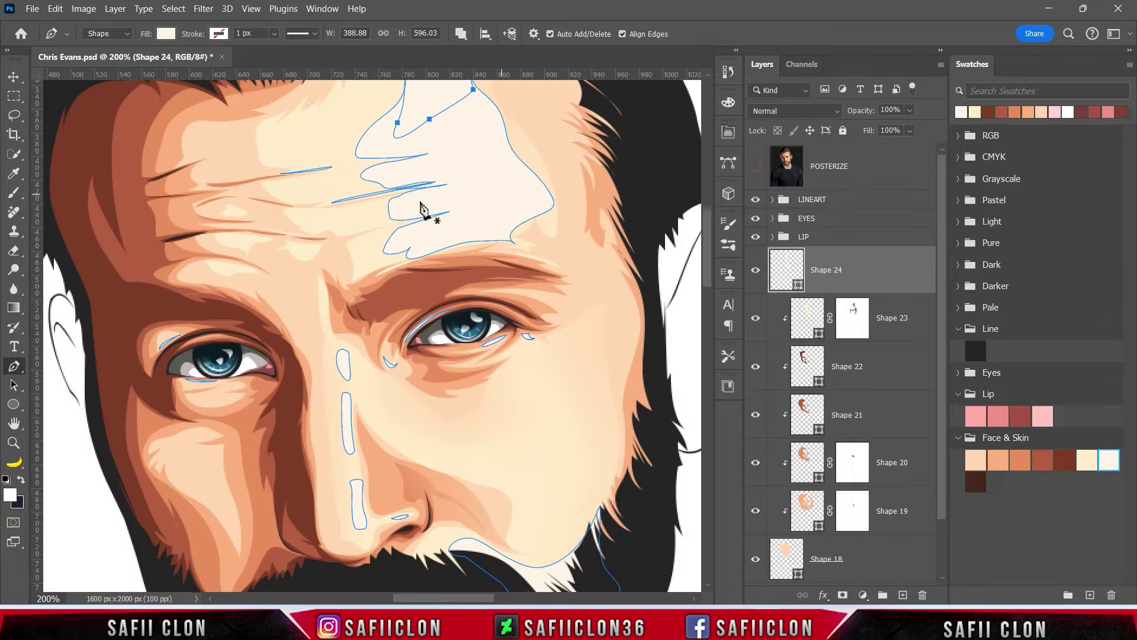
mouse_move(255, 196)
left_mouse_down()
mouse_move(281, 235)
mouse_move(212, 221)
left_mouse_up()
left_click(302, 204)
key("Escape")
left_click(228, 227)
left_click(266, 218)
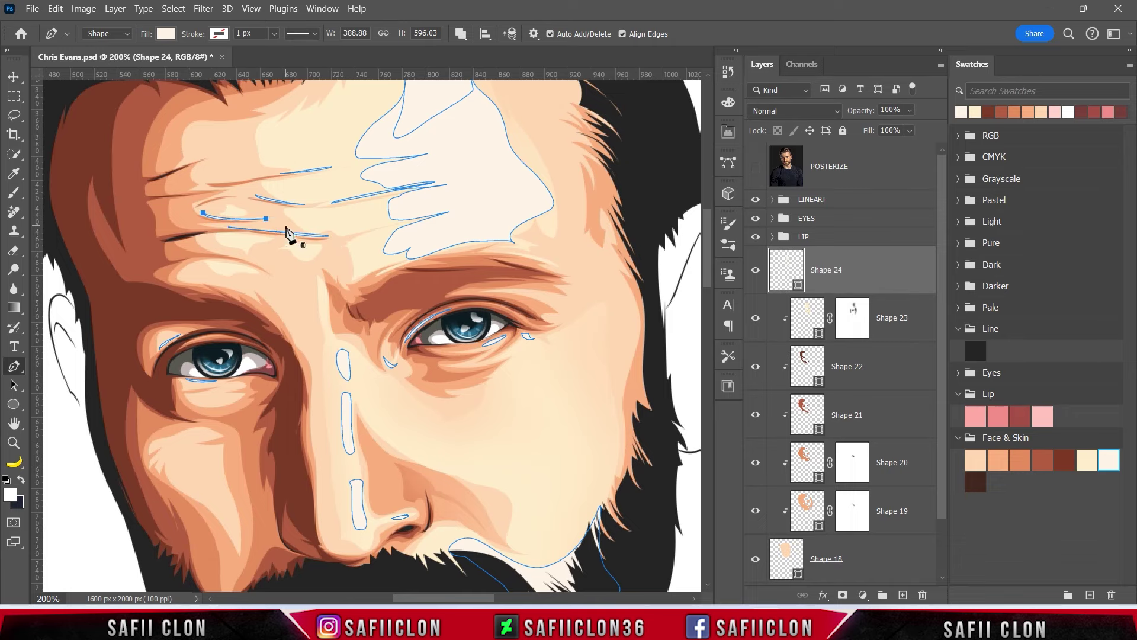
scroll(363, 294, "up", 2)
left_click_drag(408, 276, 415, 274)
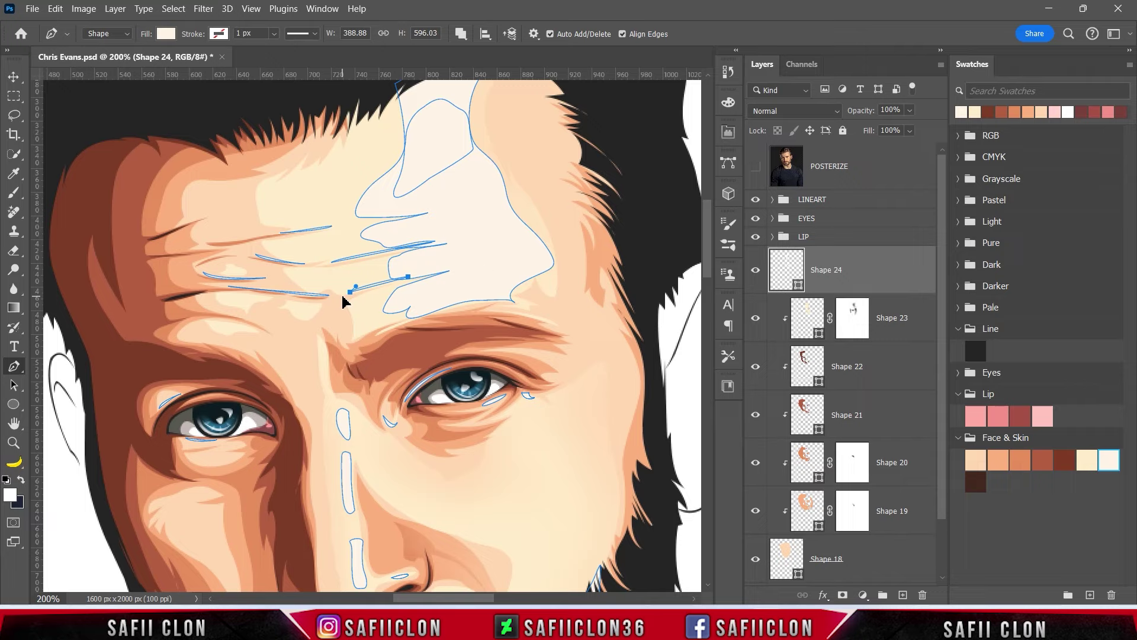
key("Return")
Trace the cheek and jaw highlight, then clip Shape 24 to the layer below
key("ctrl+minus")
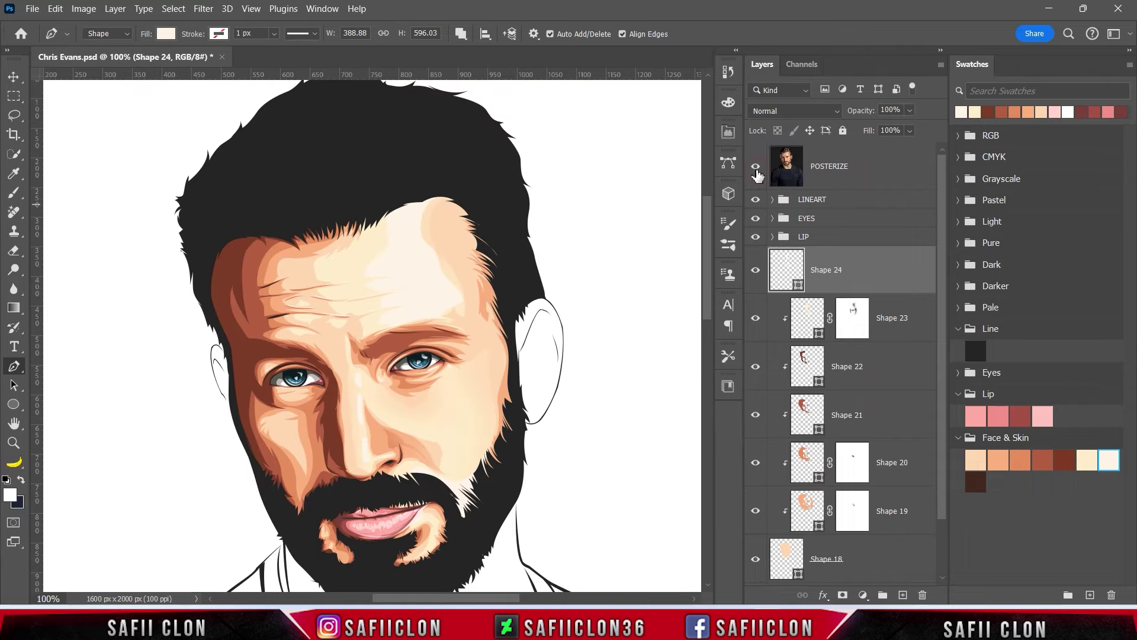
left_click(756, 167)
scroll(568, 373, "down", 3)
left_click(756, 167)
left_click(756, 167)
left_click(425, 312)
left_click(462, 300)
left_click(484, 279)
left_click(485, 337)
left_click_drag(482, 387, 496, 389)
left_click(425, 350)
left_click_drag(424, 312, 452, 308)
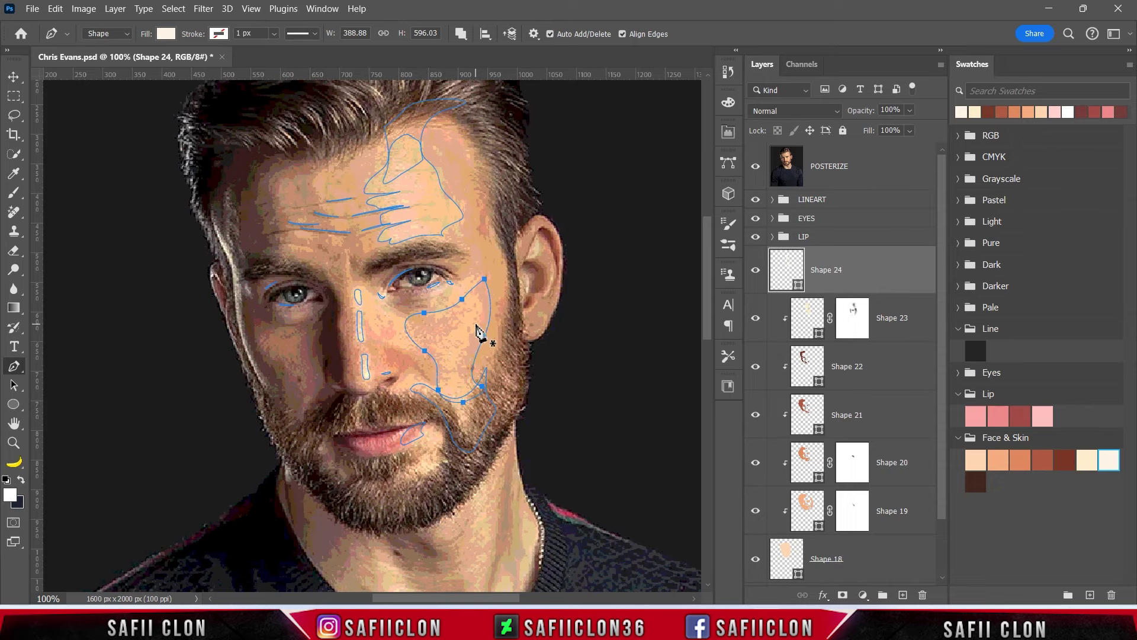
left_click(756, 167)
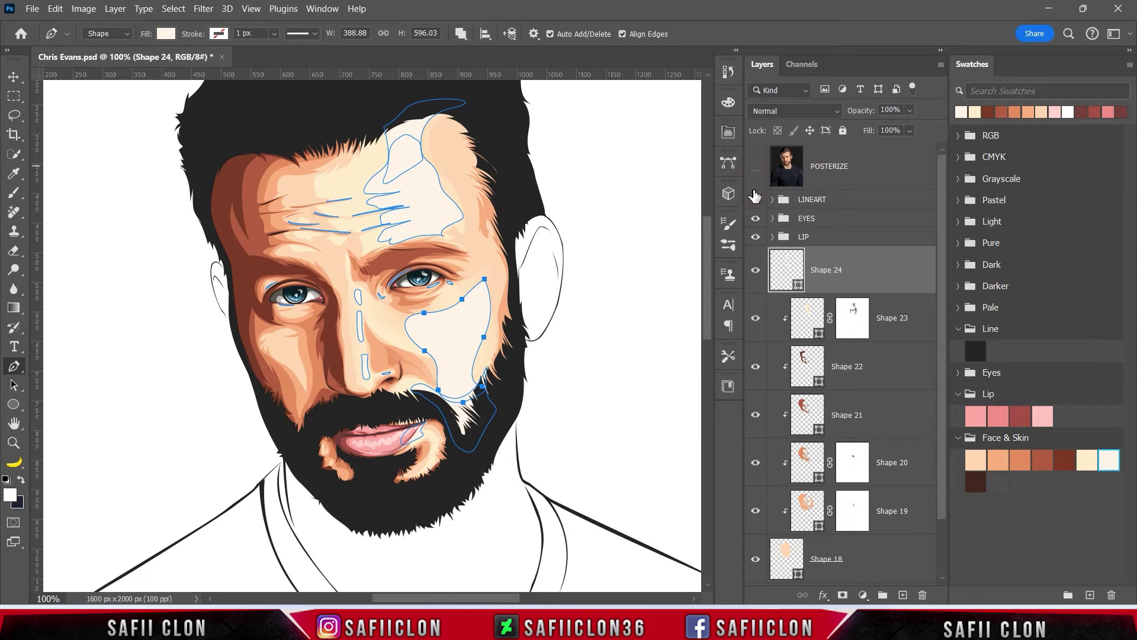
right_click(866, 264)
left_click(908, 319)
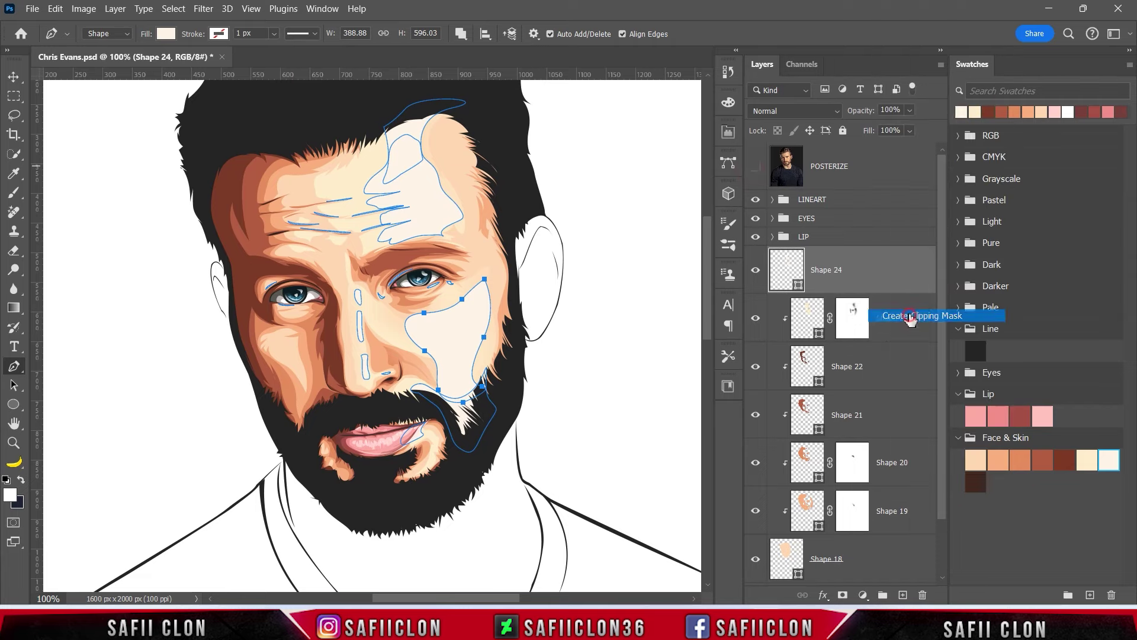
Add a layer mask to Shape 24 and pick a Soft Round brush at 6% opacity
left_click(843, 595)
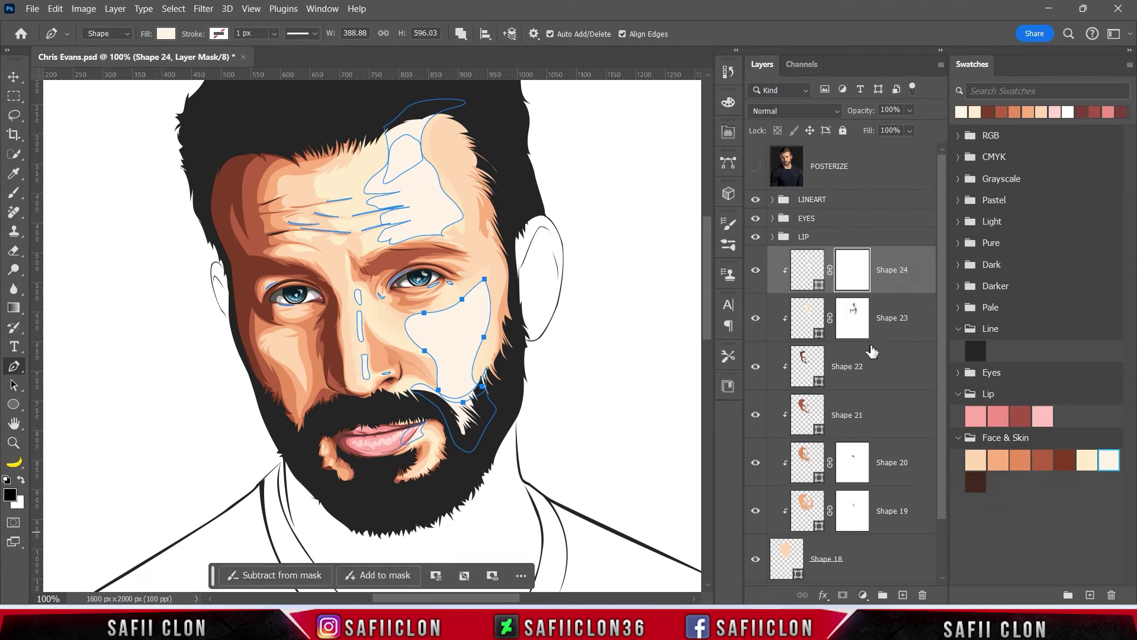
right_click(18, 196)
left_click(71, 193)
left_click(109, 36)
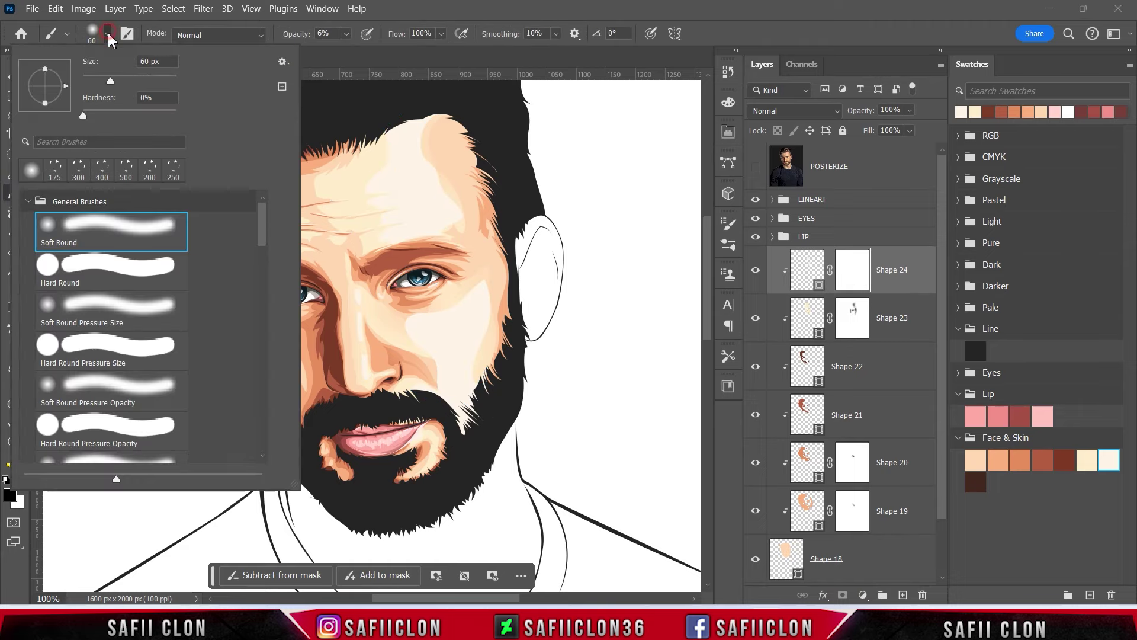
left_click(121, 222)
key("Return")
left_click(350, 36)
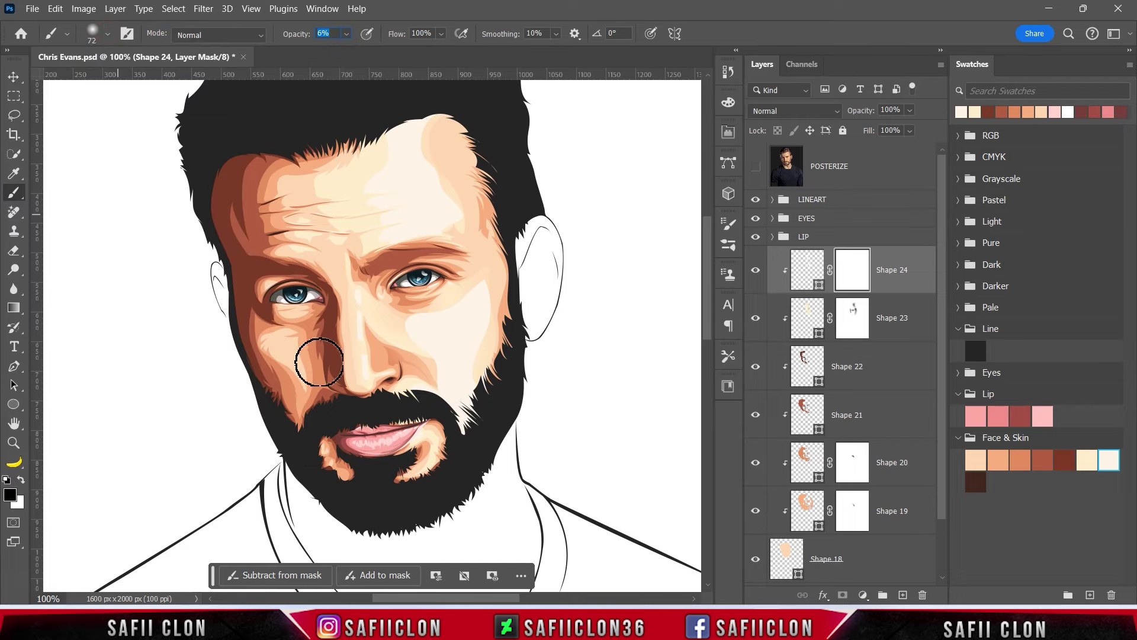
left_click(478, 318)
Brush soft highlights over the under-eye, cheek and upper forehead, resizing the brush as needed
key("bracketright")
key("bracketright")
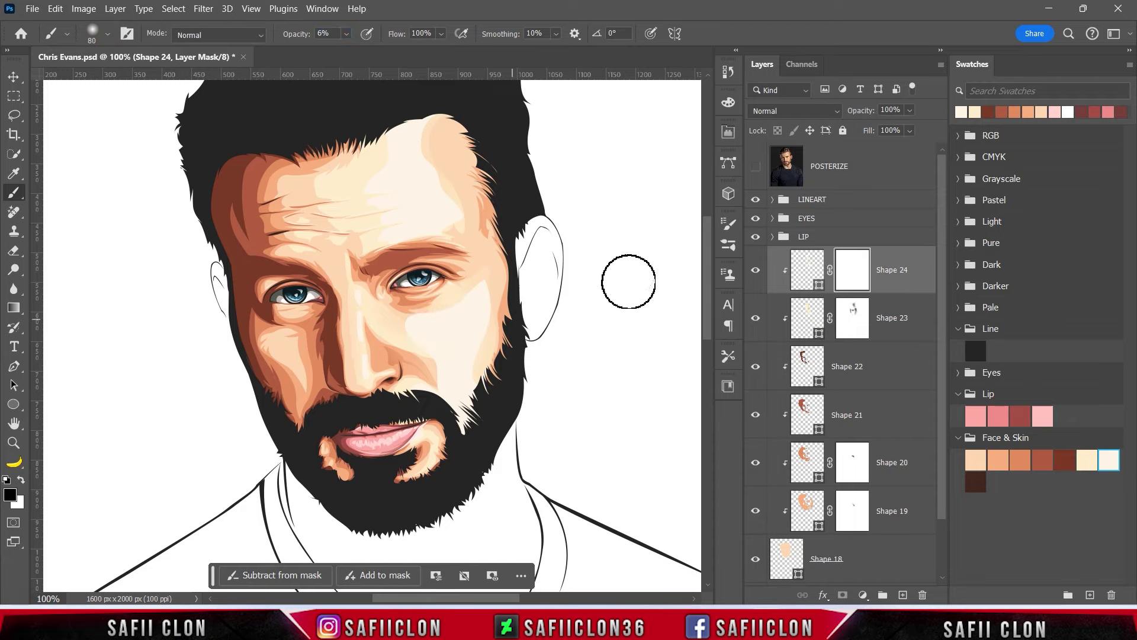
left_click(756, 168)
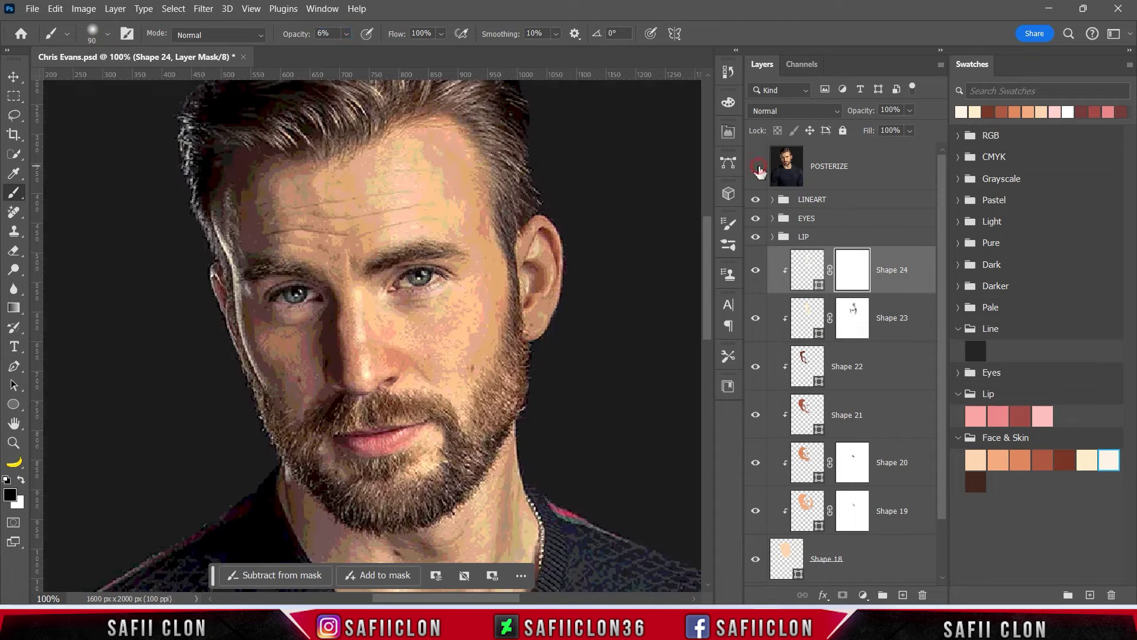
left_click(757, 168)
mouse_move(420, 310)
left_mouse_down()
mouse_move(401, 343)
mouse_move(426, 333)
mouse_move(419, 363)
mouse_move(482, 368)
left_mouse_up()
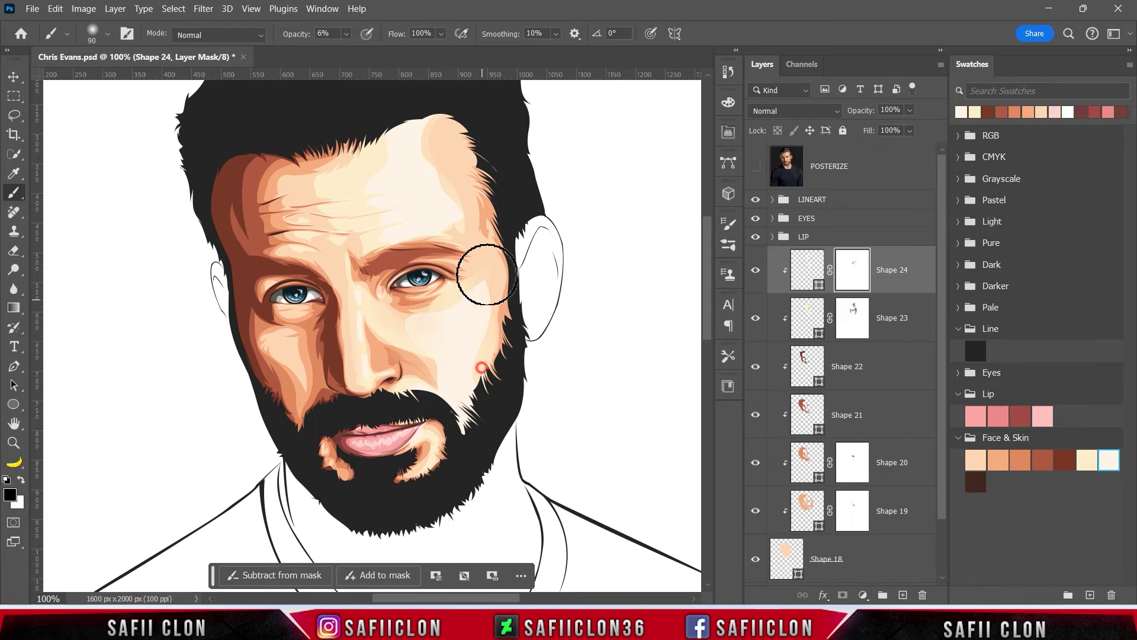
scroll(453, 178, "up", 2)
left_click_drag(432, 216, 466, 244)
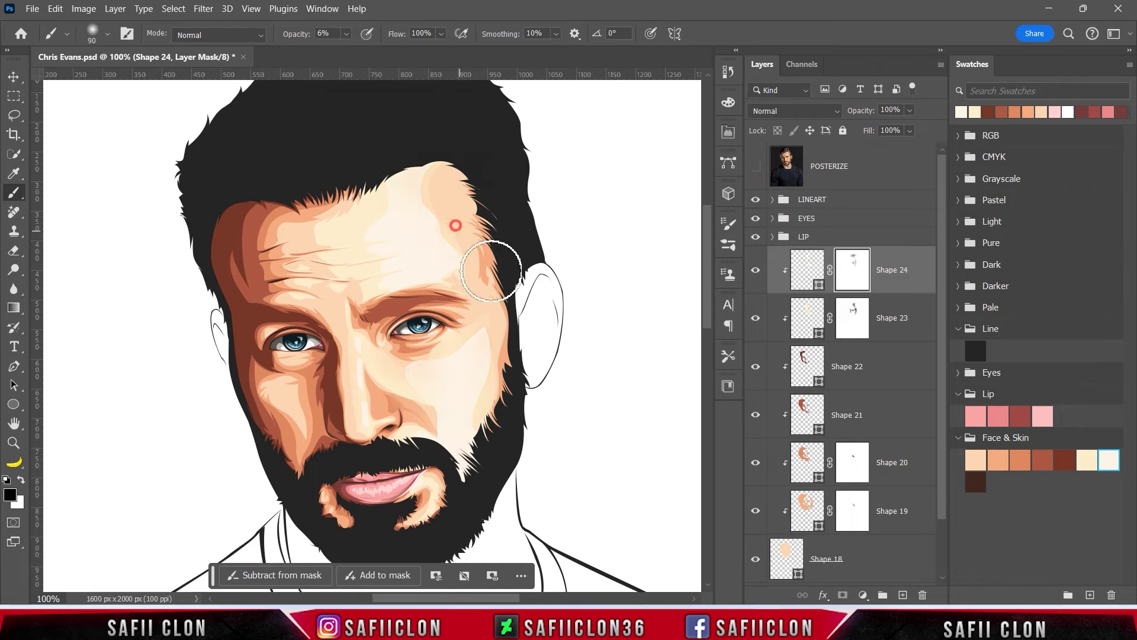
scroll(533, 184, "down", 2)
scroll(522, 184, "down", 3)
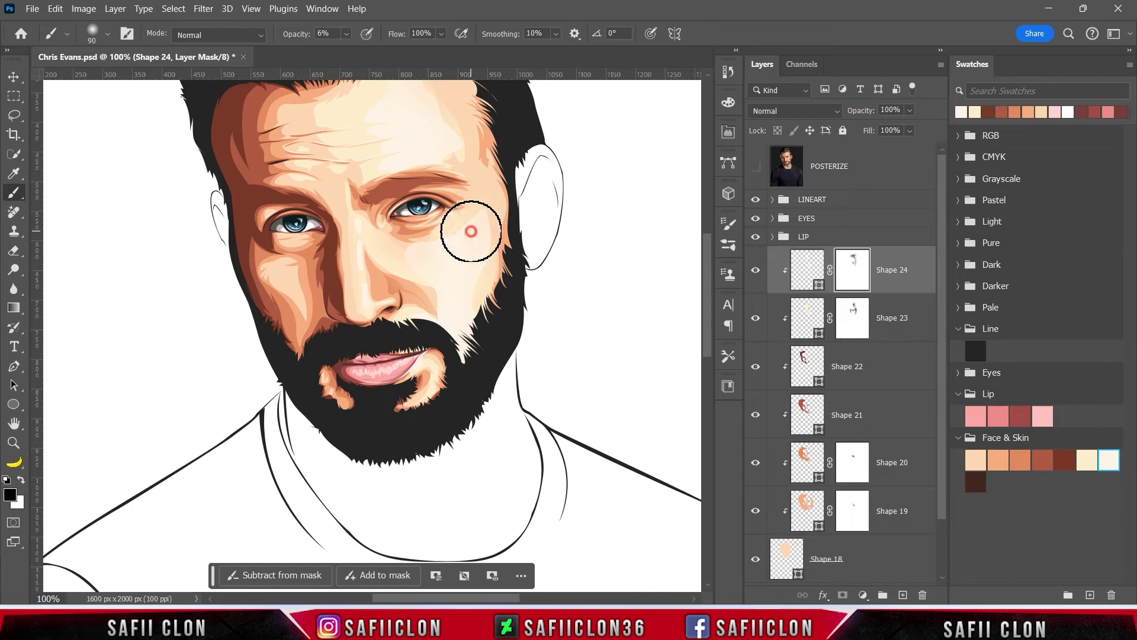
key("bracketleft")
key("bracketleft")
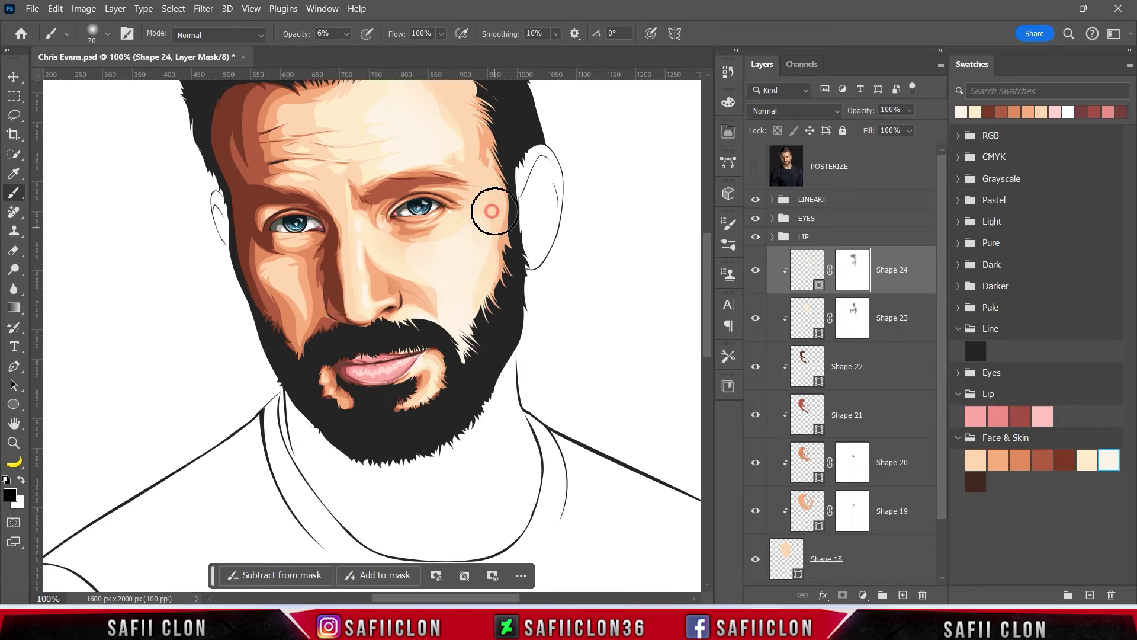
key("bracketright")
key("bracketright")
key("bracketright")
scroll(468, 254, "up", 3)
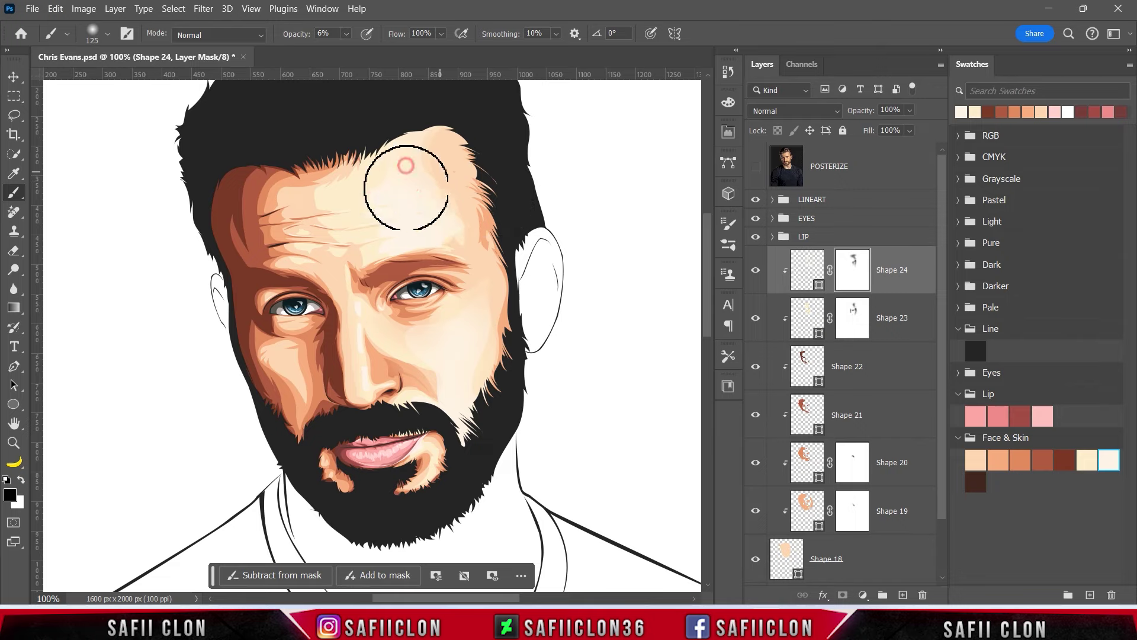
key("ctrl+minus")
key("bracketleft")
key("bracketleft")
key("bracketleft")
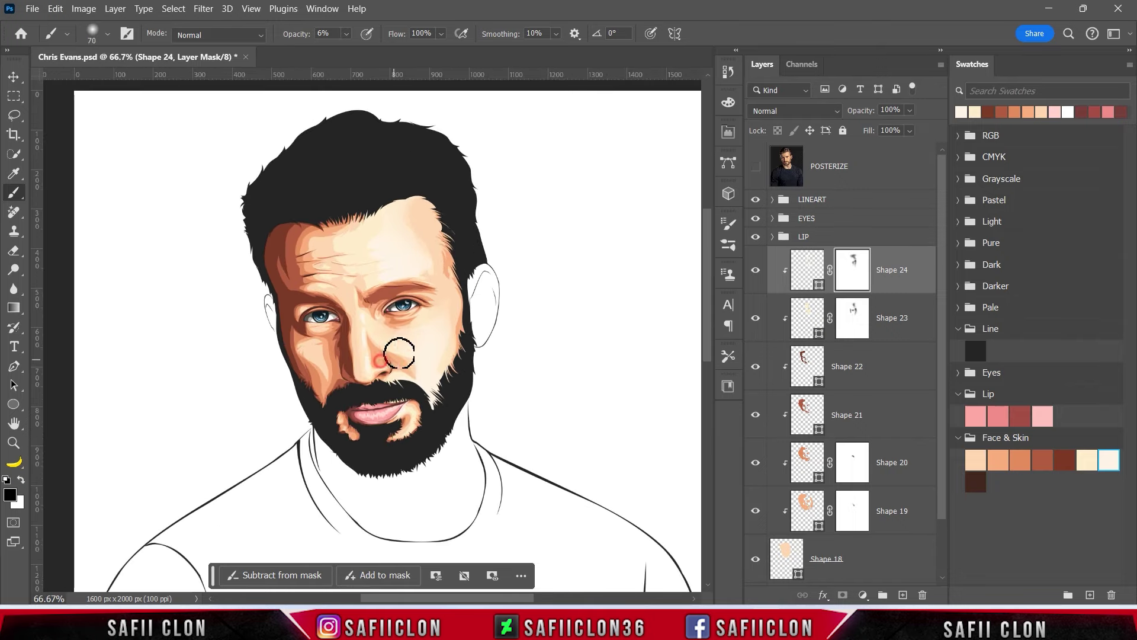
key("ctrl+plus")
scroll(583, 326, "down", 1)
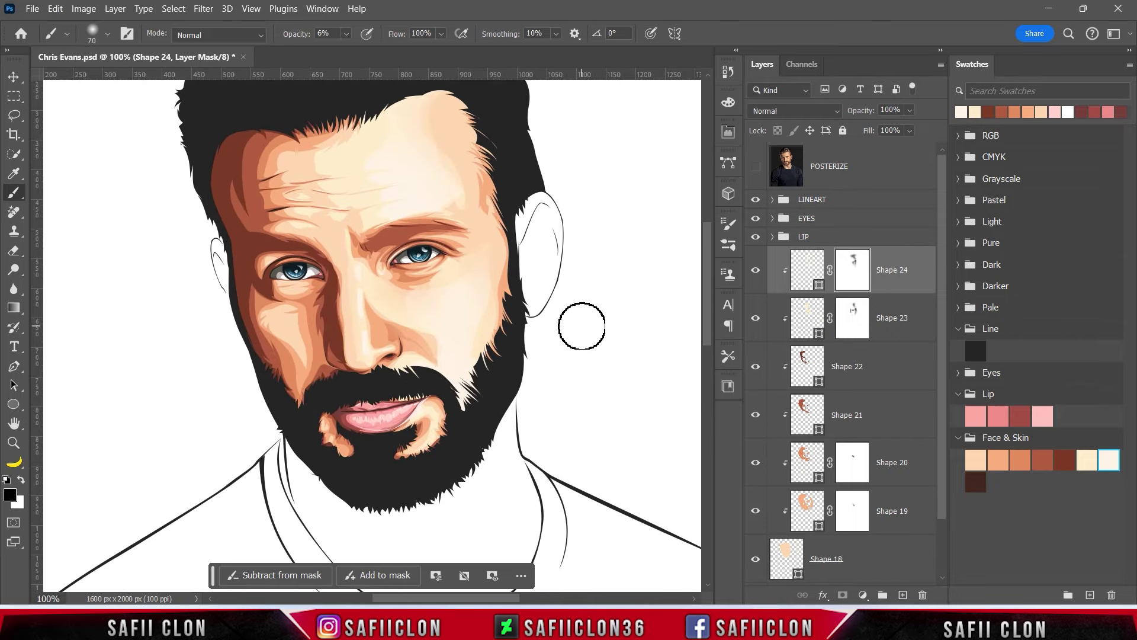
left_click(755, 272)
left_click(756, 318)
left_click(757, 370)
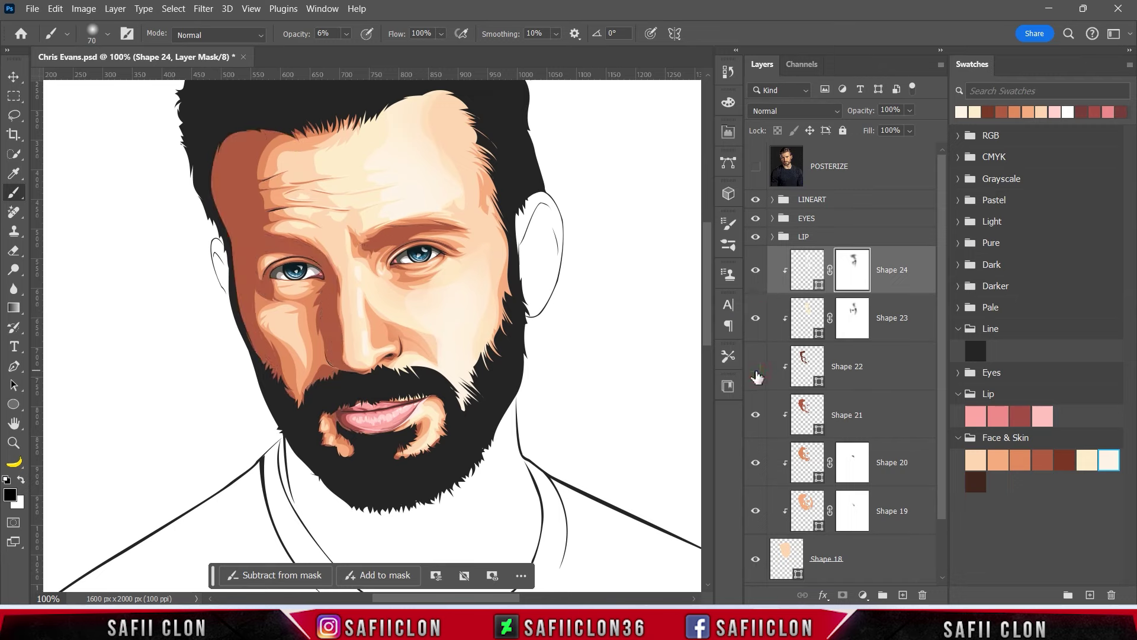
left_click(761, 418)
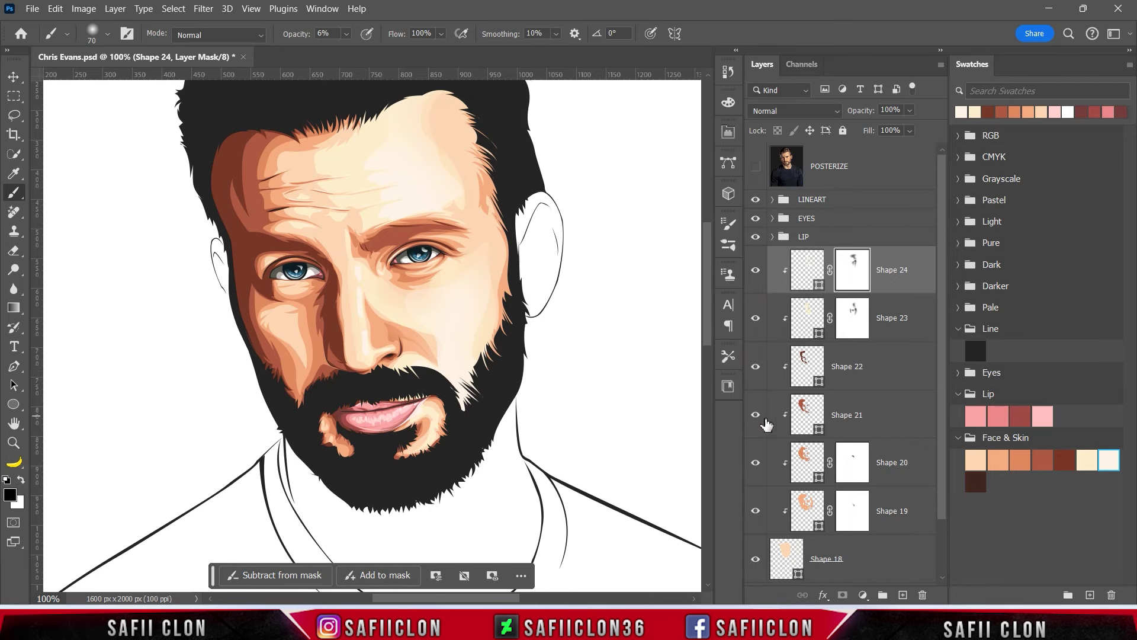
left_click(869, 424)
left_click(16, 369)
left_click(59, 367)
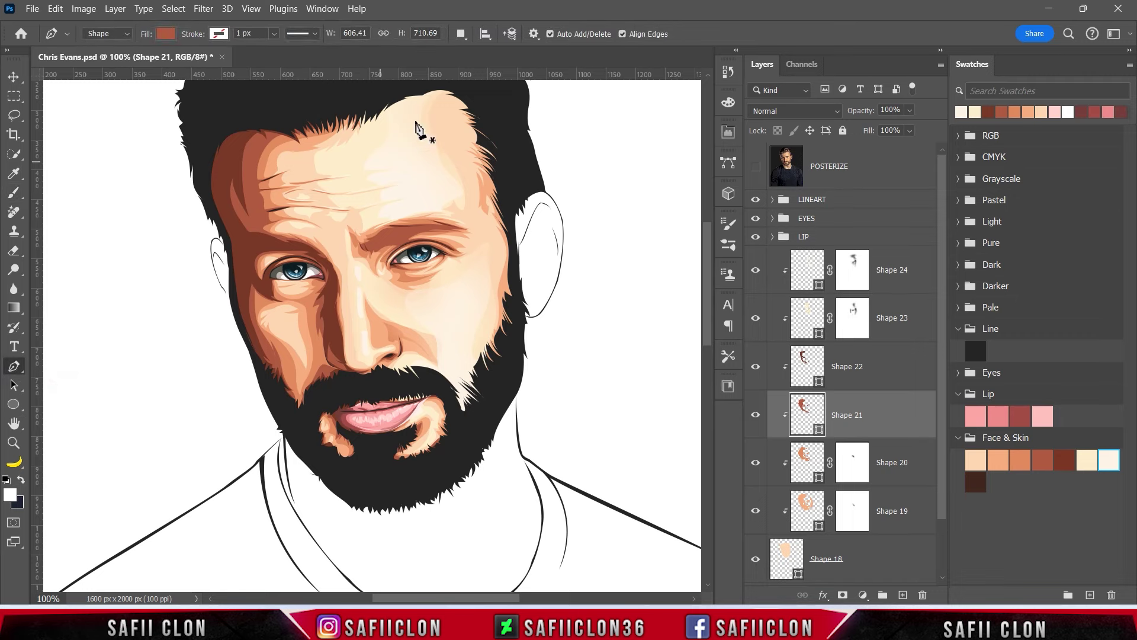
left_click(466, 37)
left_click(491, 83)
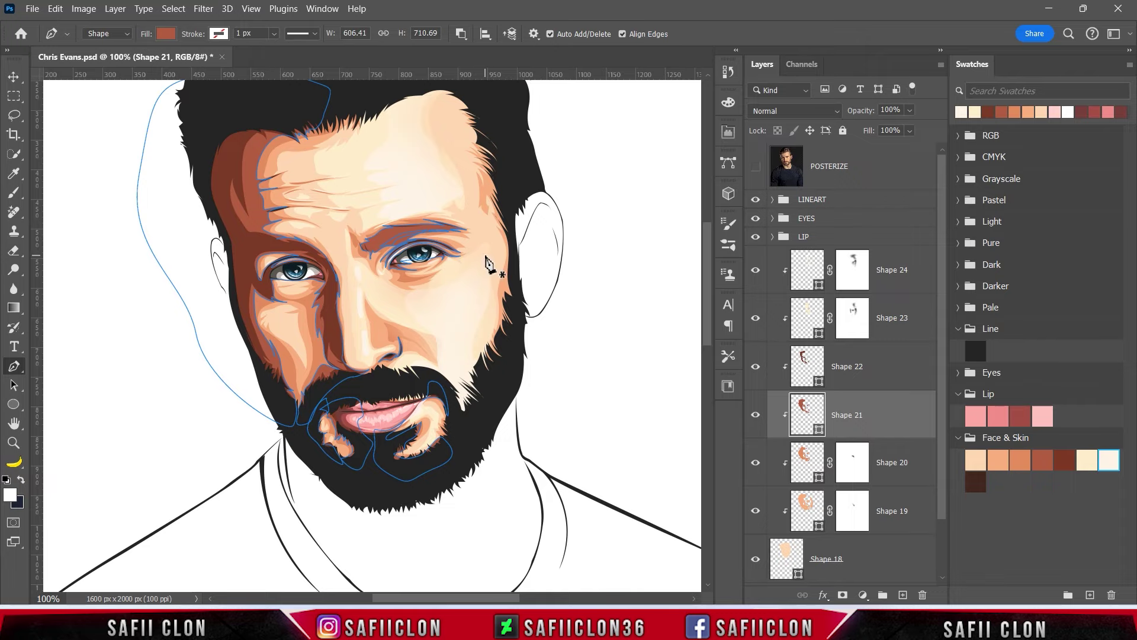
key("ctrl+plus")
key("ctrl+plus")
scroll(486, 260, "down", 2)
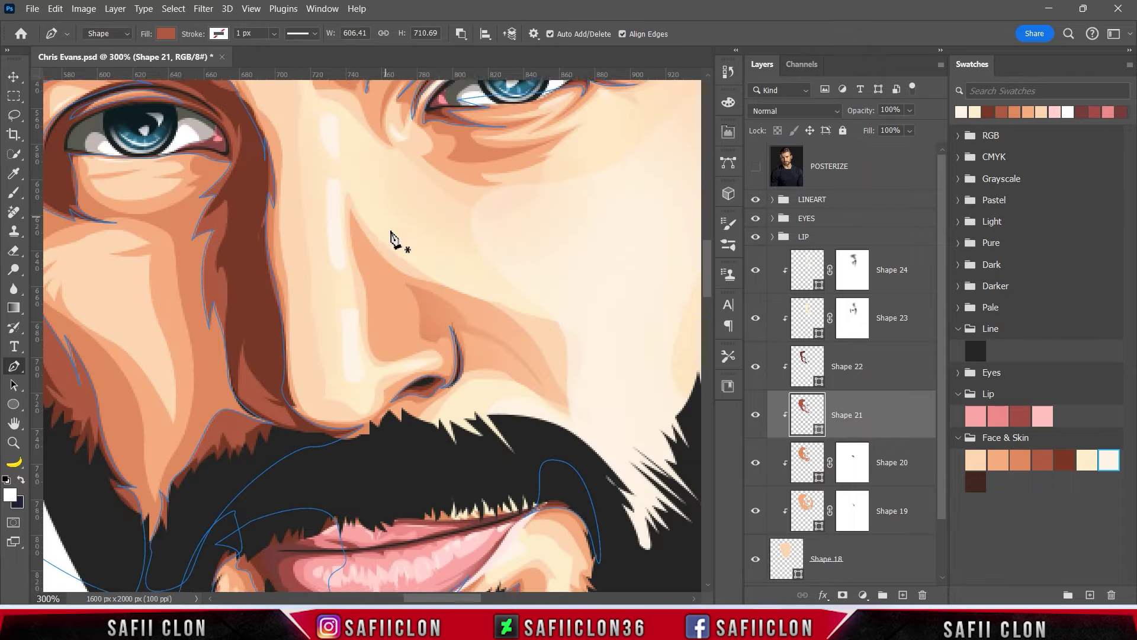
left_click(756, 169)
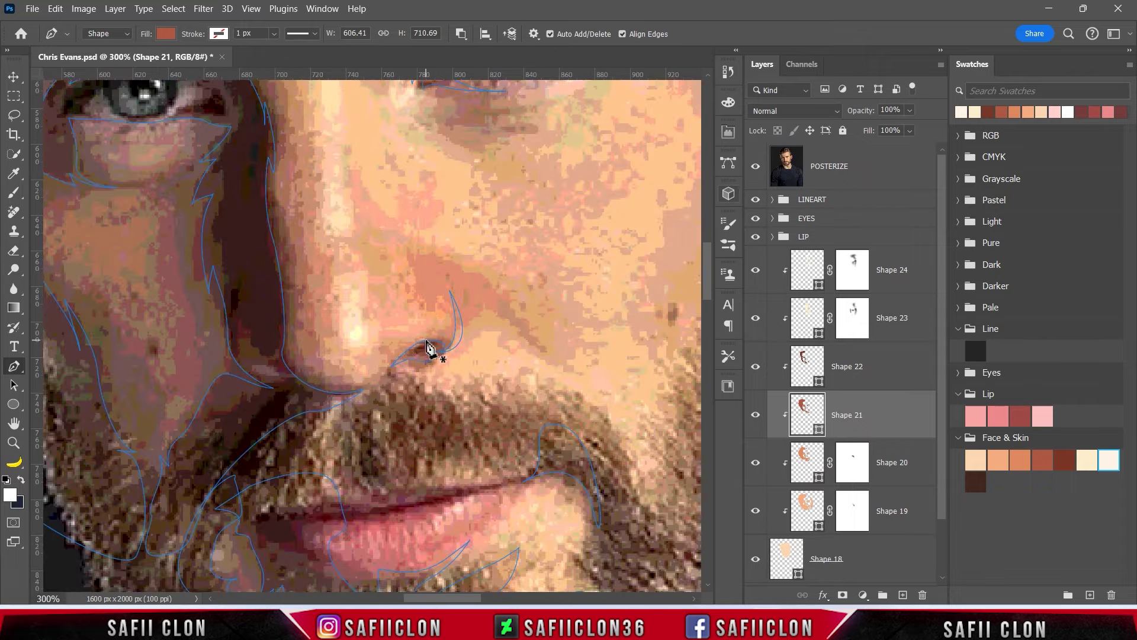
left_click(253, 368)
left_click(756, 167)
key("Escape")
key("ctrl+minus")
key("ctrl+minus")
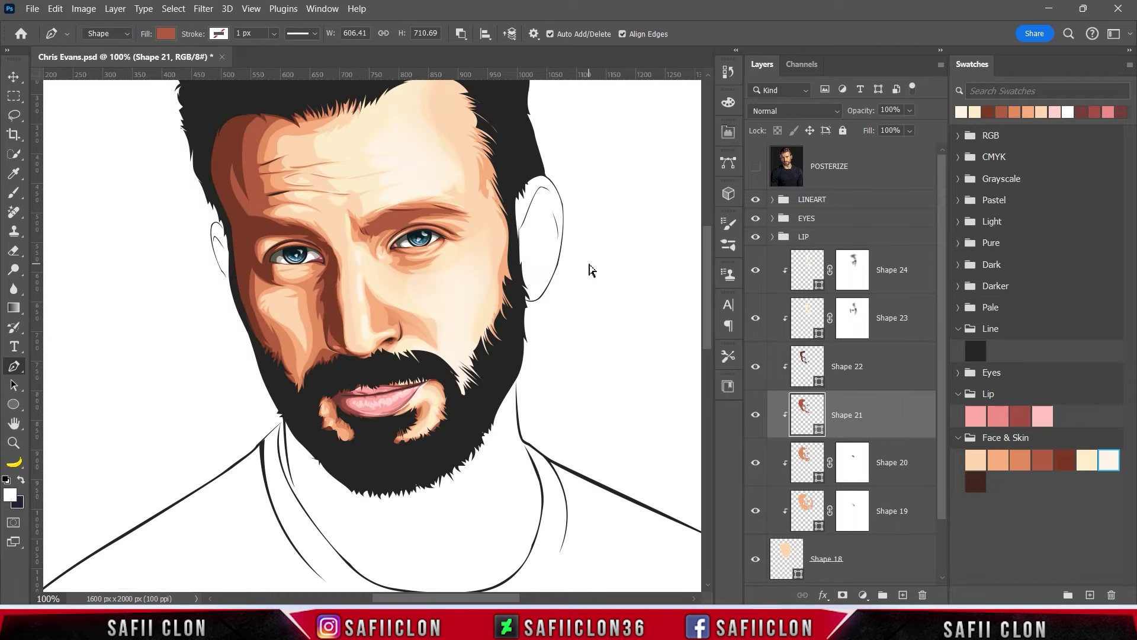
key("ctrl+minus")
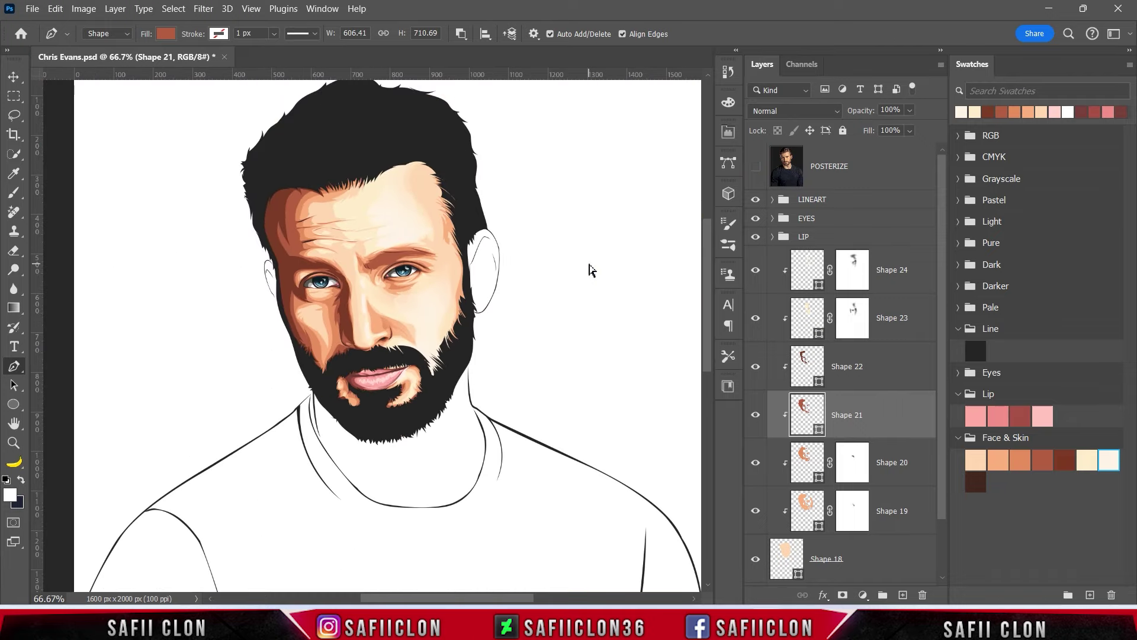
key("ctrl+minus")
key("ctrl+minus")
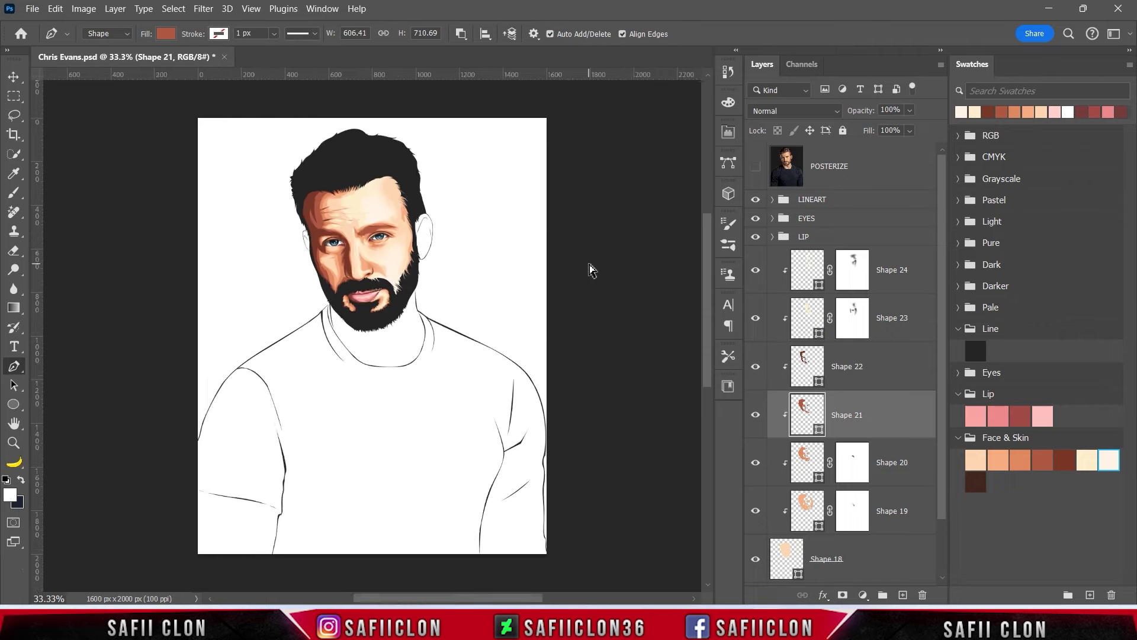
key("ctrl+h")
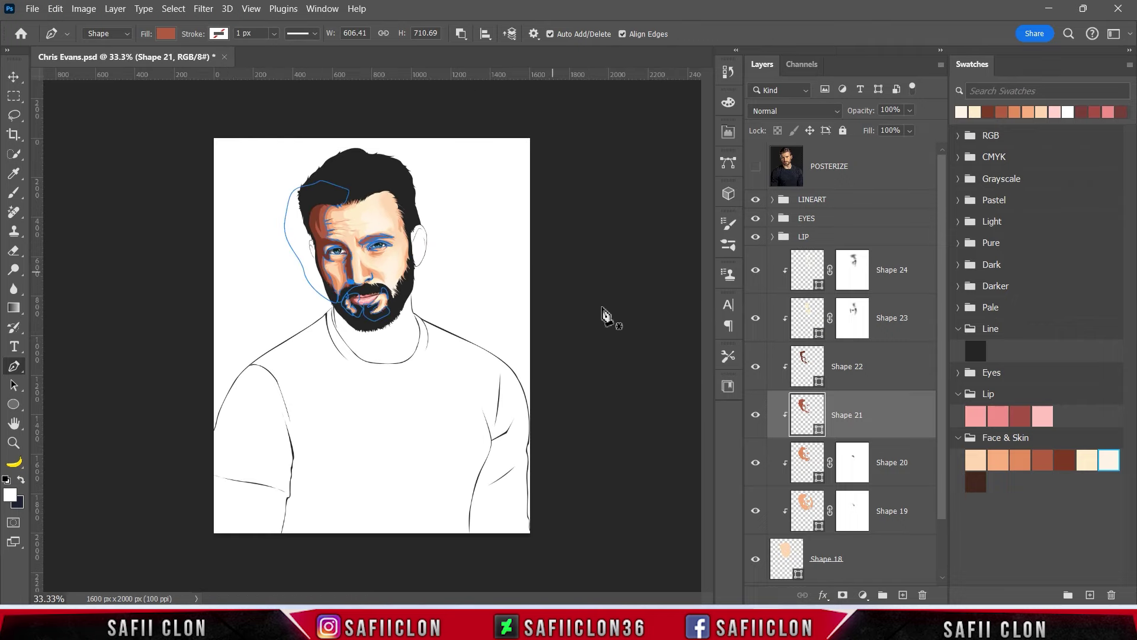
Select Shape 24 down to Shape 18 and group them into a folder named FACE
left_click(897, 265)
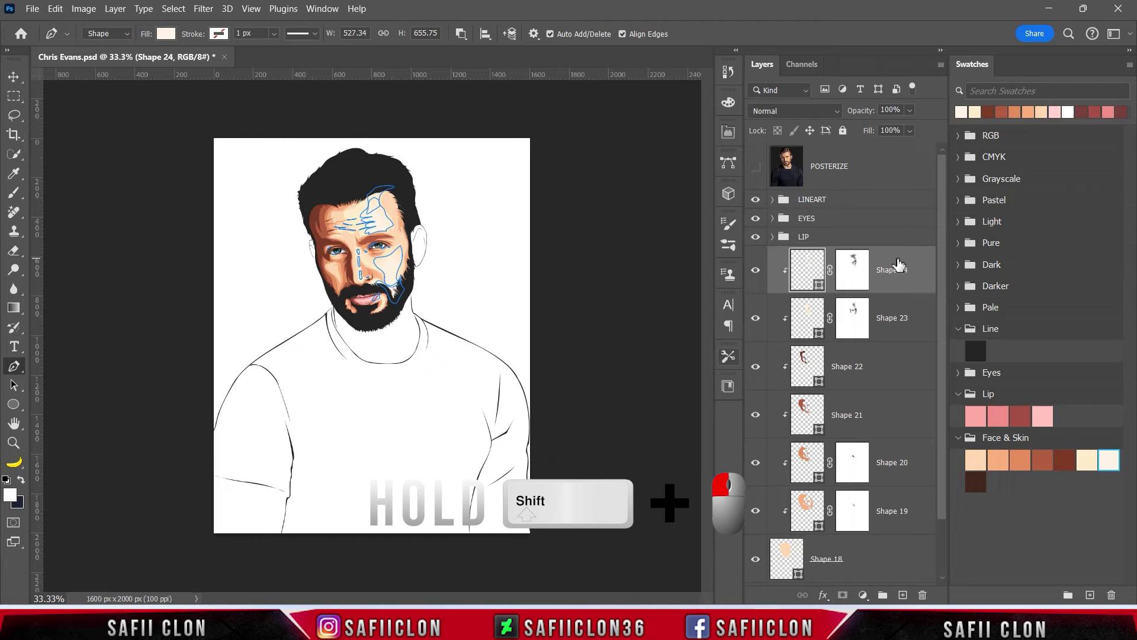
left_click_drag(942, 314, 941, 392)
left_click(873, 494, "shift")
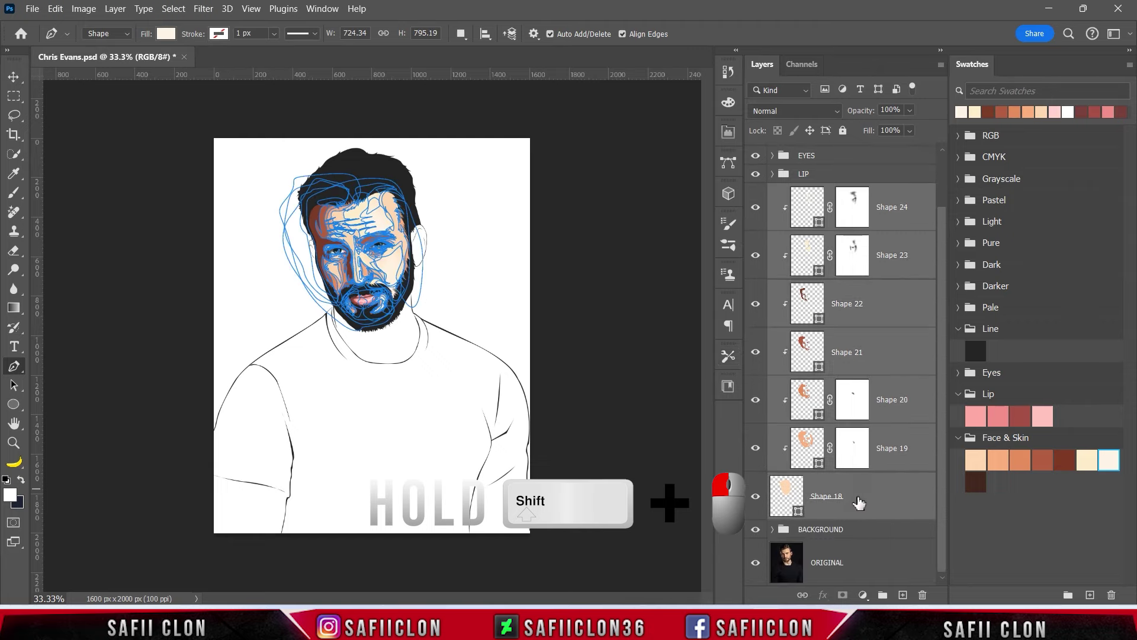
right_click(871, 496)
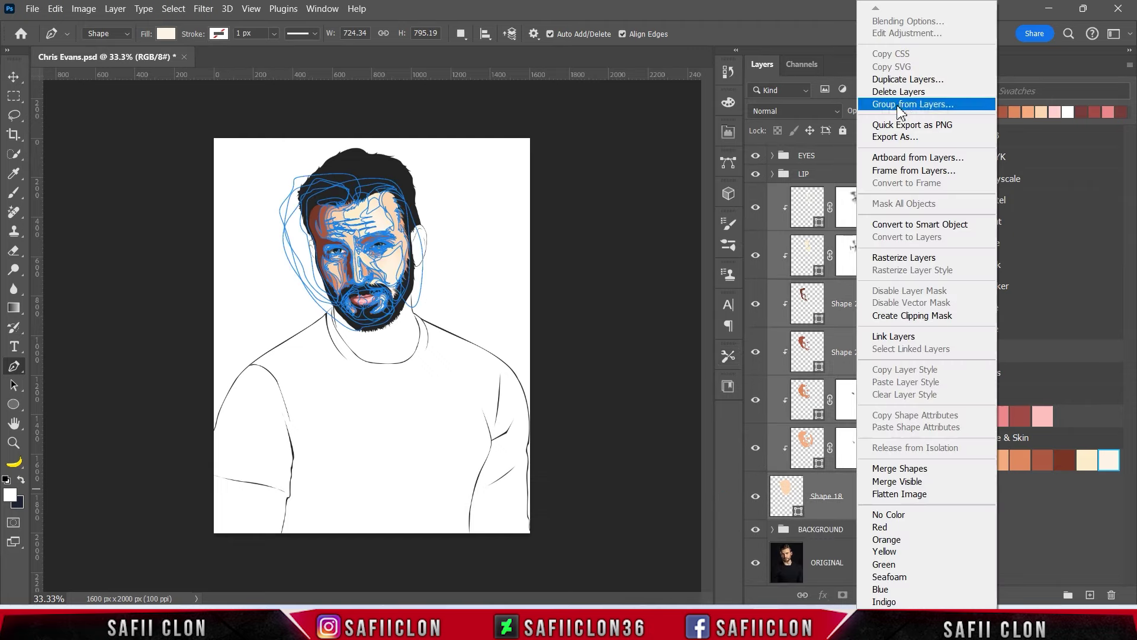
left_click(900, 104)
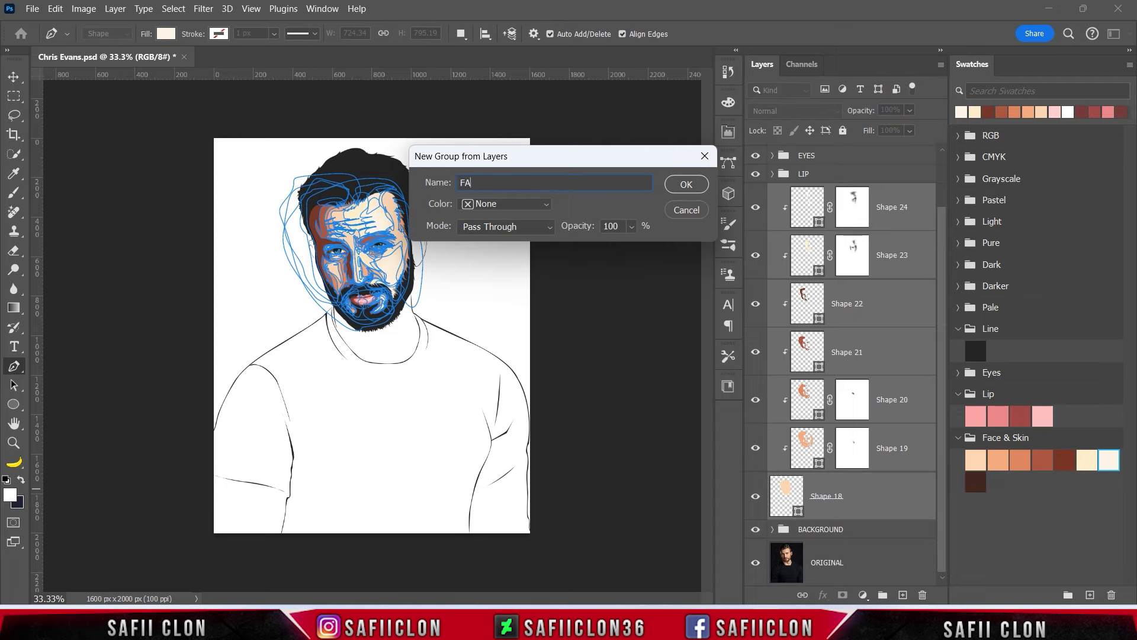
left_click(685, 184)
left_click(757, 256)
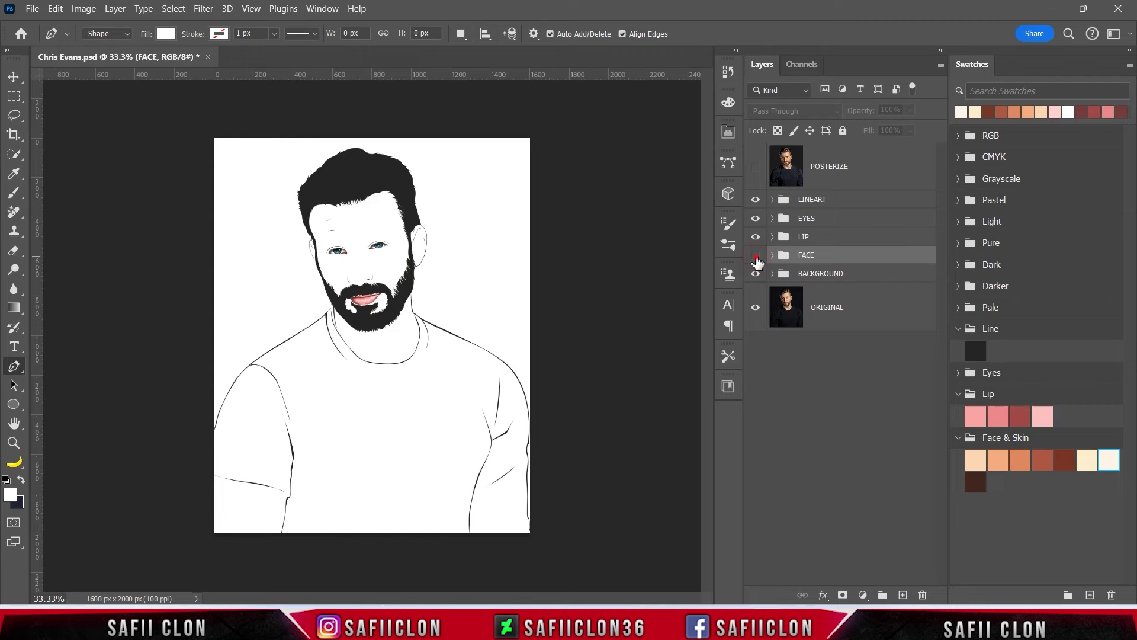
left_click(757, 256)
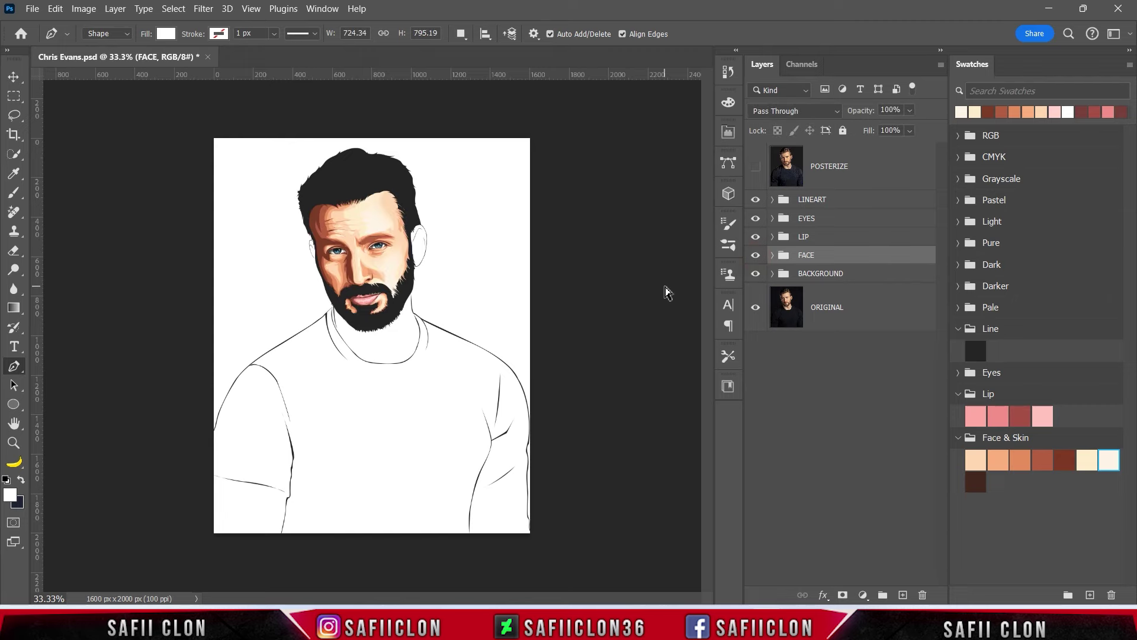
key("ctrl+plus")
key("ctrl+plus")
key("ctrl+plus")
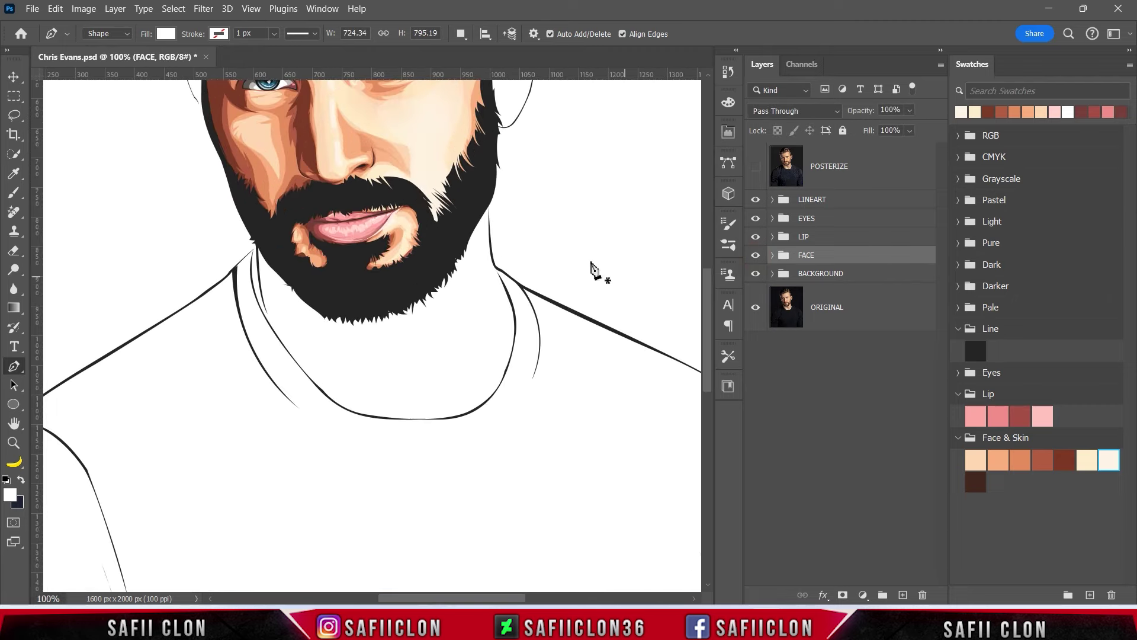
scroll(589, 266, "up", 2)
scroll(579, 313, "up", 2)
scroll(579, 320, "up", 2)
key("ctrl+minus")
key("ctrl+minus")
key("ctrl+minus")
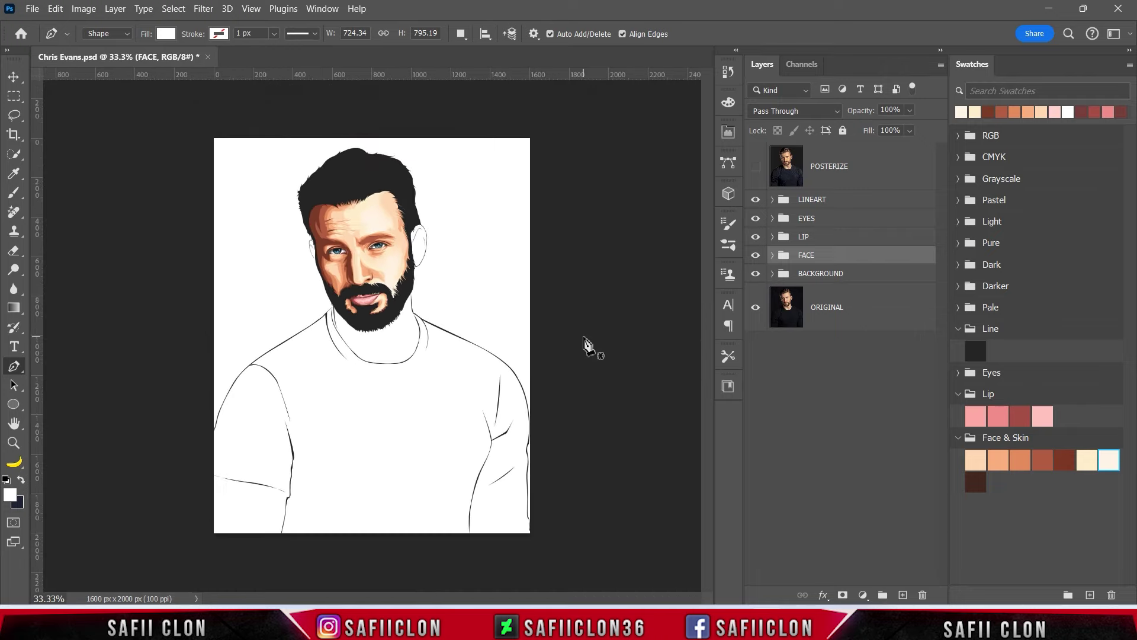
key("ctrl+plus")
key("ctrl+minus")
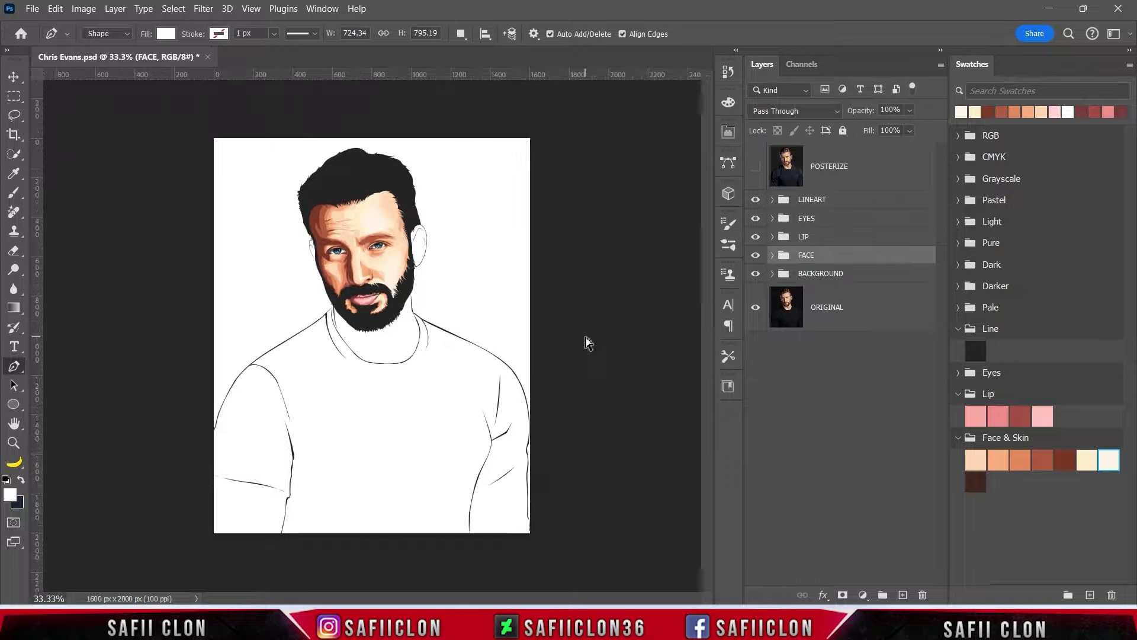